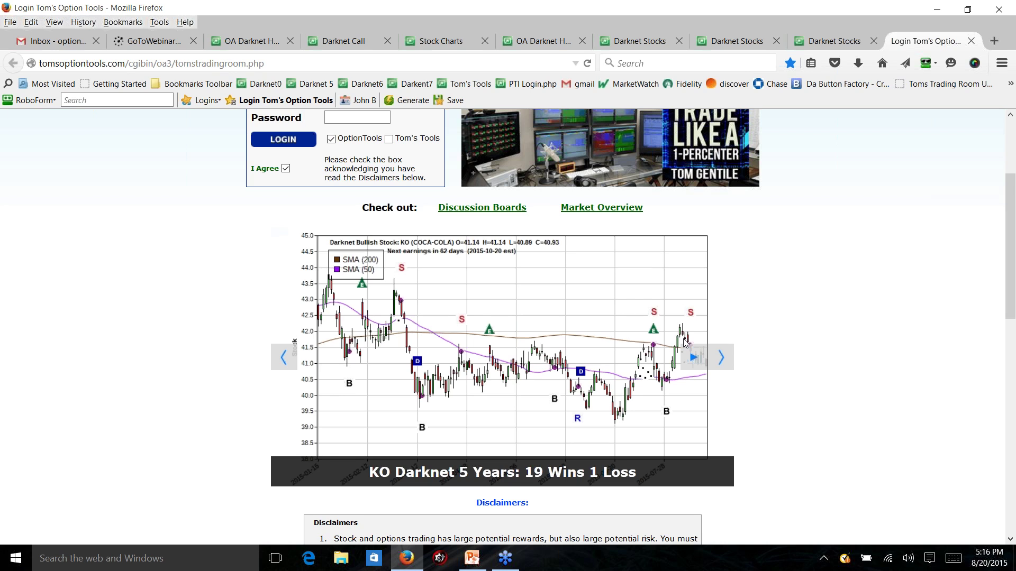
# Step: Advance the login page slideshow to the BA chart, and switch to the Darknet home page dated 2015-08-20
pyautogui.click(722, 361)
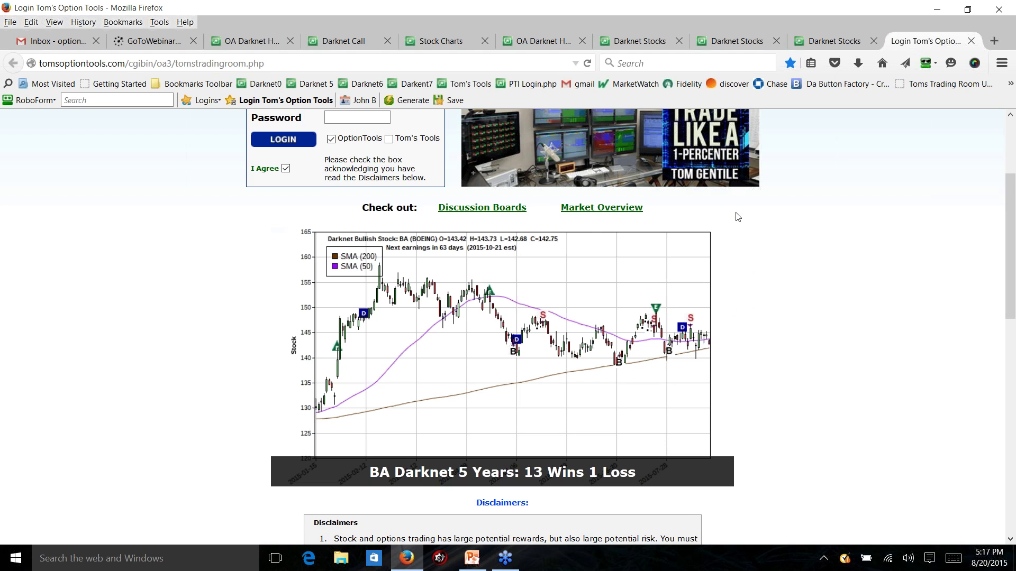
pyautogui.click(249, 41)
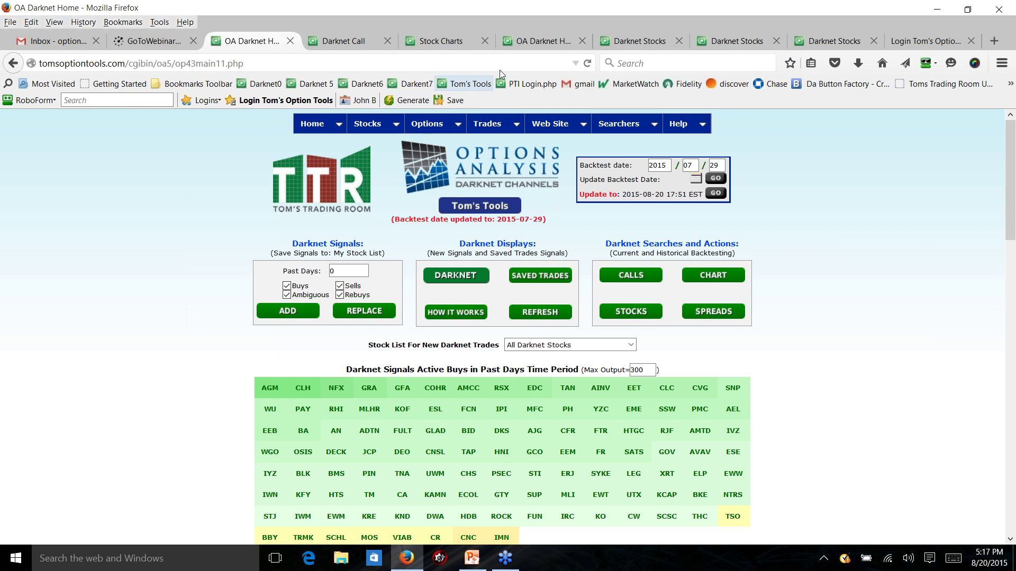
pyautogui.click(563, 41)
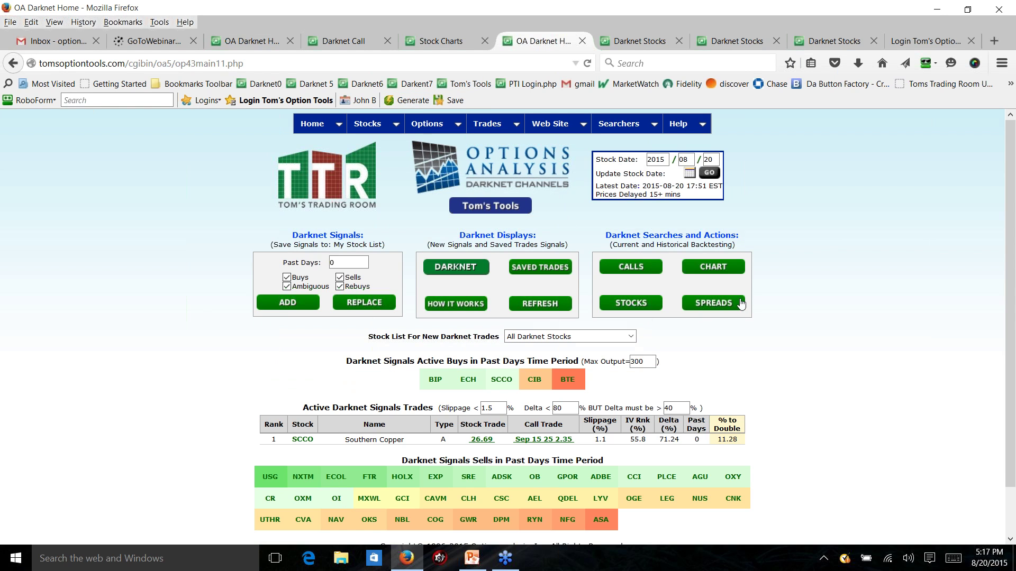
pyautogui.scroll(-2, 797, 290)
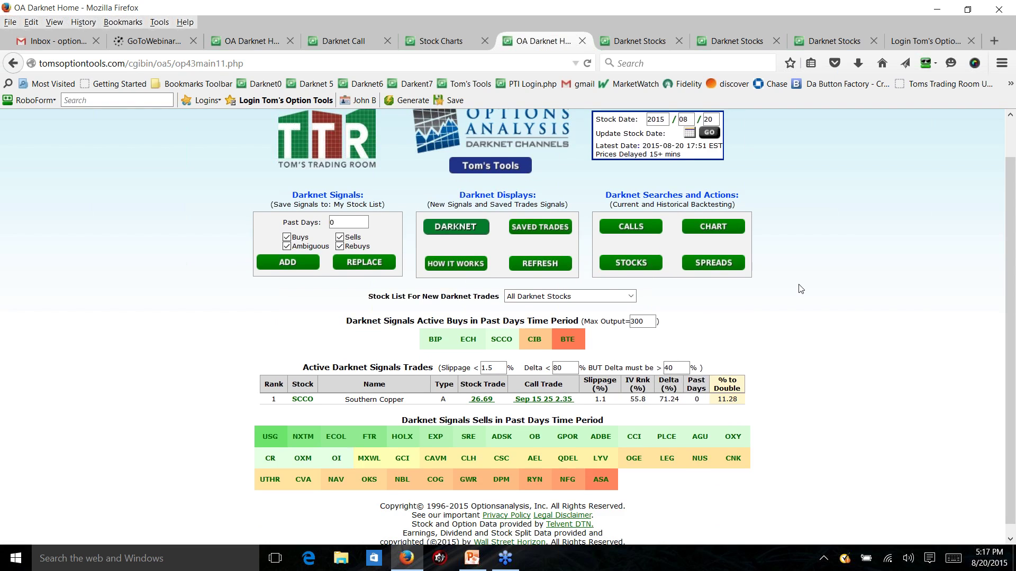
pyautogui.scroll(2, 797, 291)
# Step: Open the Option Tools home page, and go back to the Darknet Signals page
pyautogui.moveTo(310, 125)
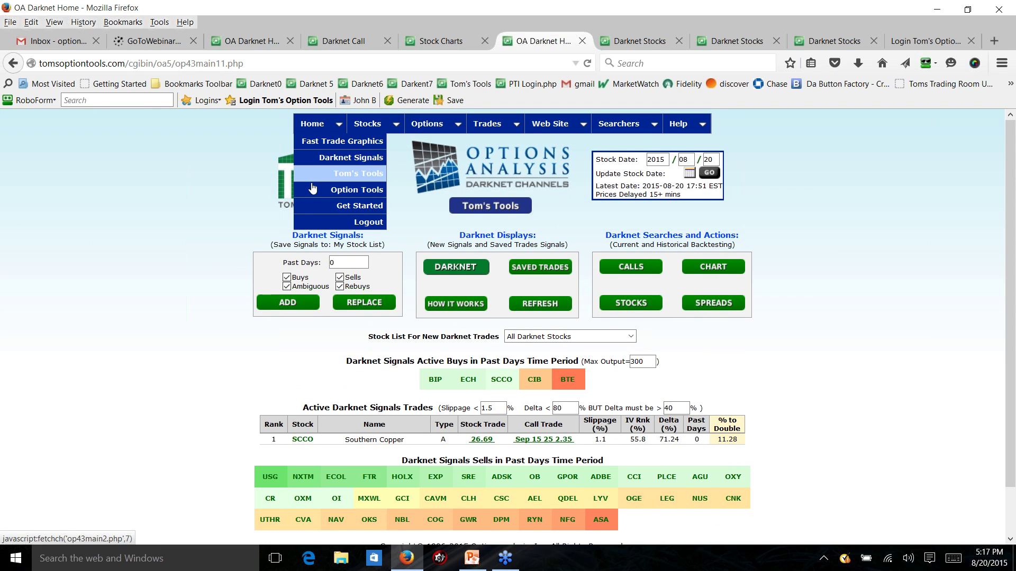
pyautogui.click(328, 206)
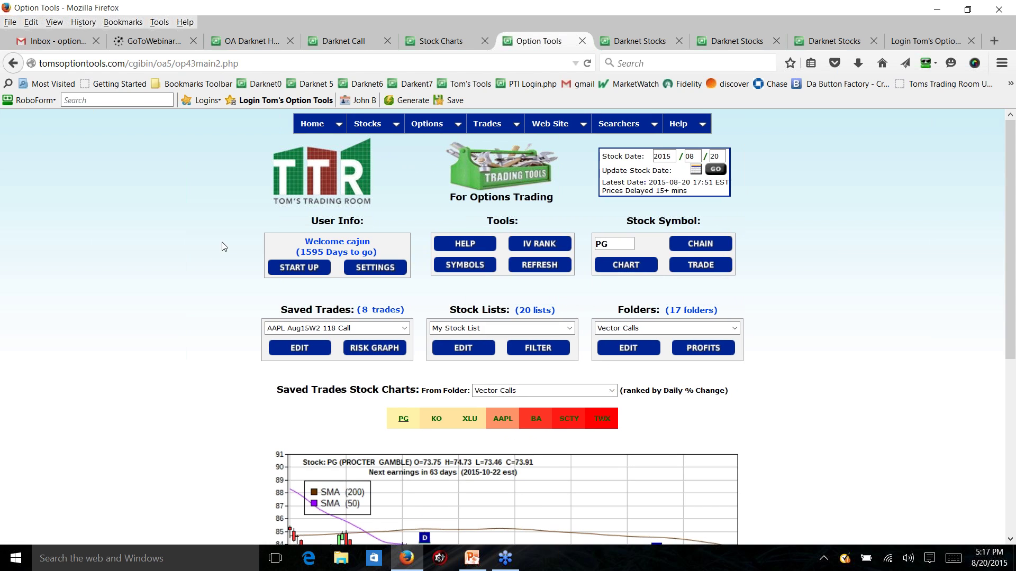
pyautogui.moveTo(305, 128)
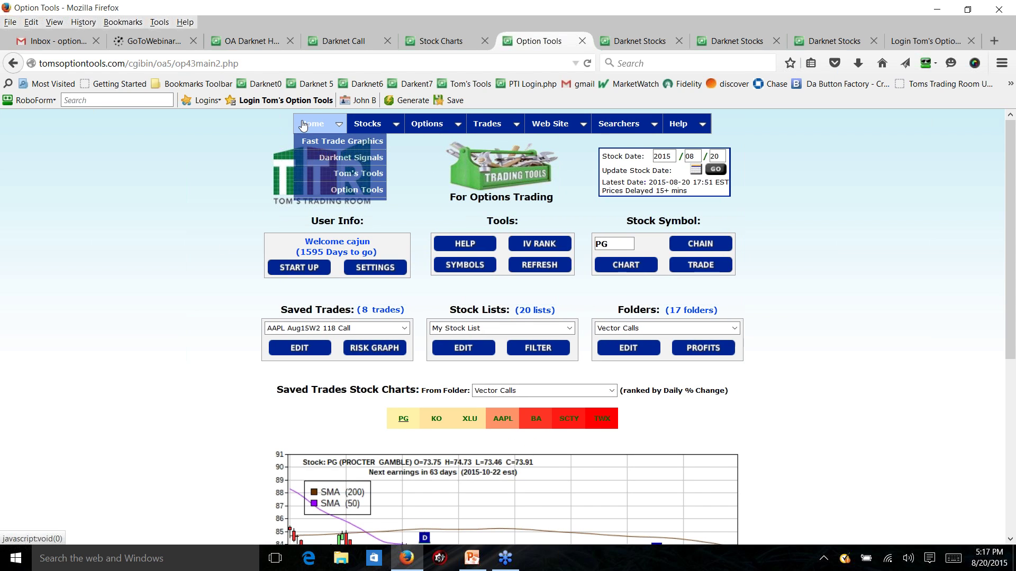
pyautogui.click(318, 161)
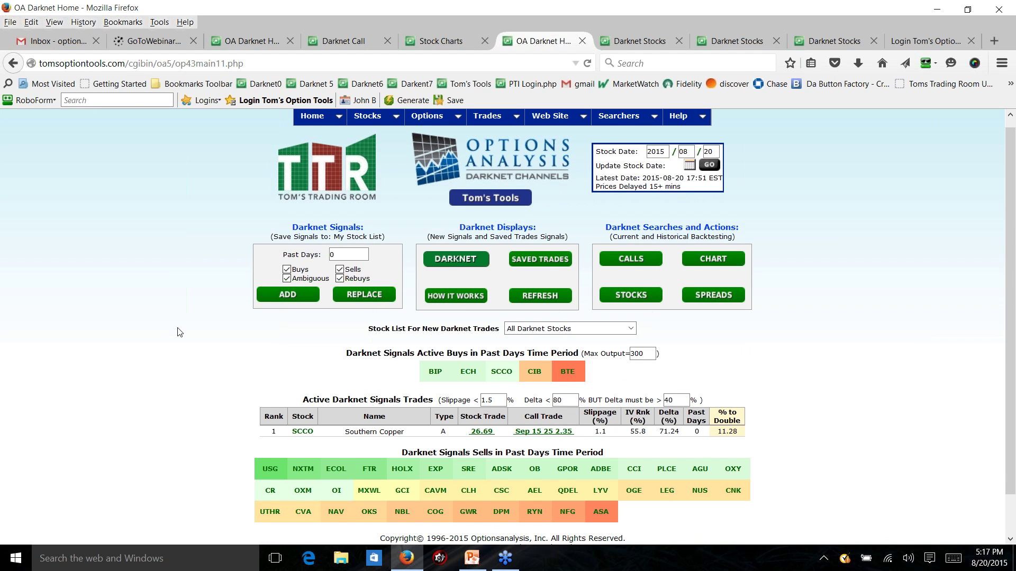
# Step: Display the Darknet chart for BIP from the active buy signals and examine its buy, rebuy and sell markers
pyautogui.scroll(-2, 180, 332)
pyautogui.scroll(2, 569, 484)
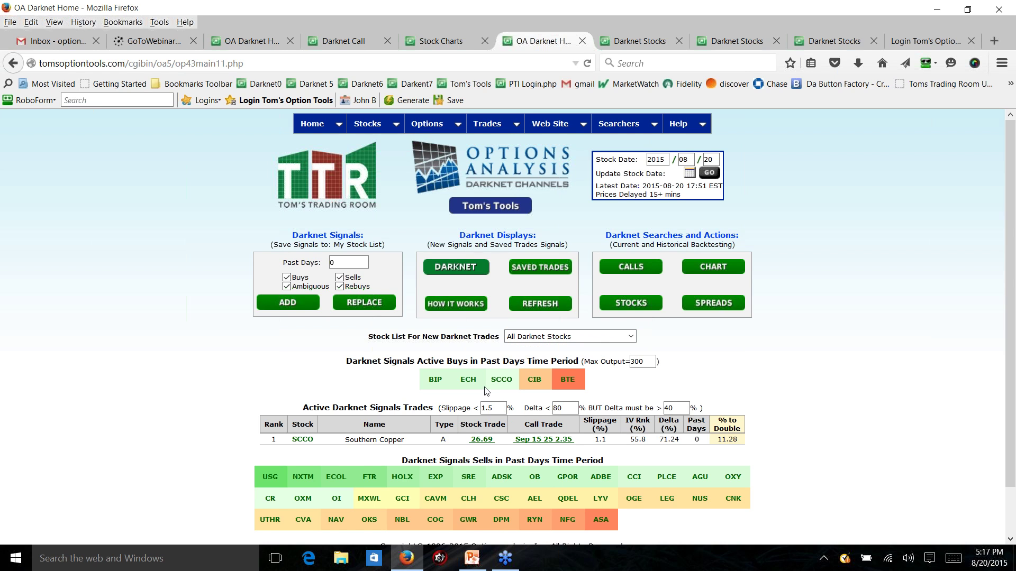
pyautogui.scroll(-2, 485, 391)
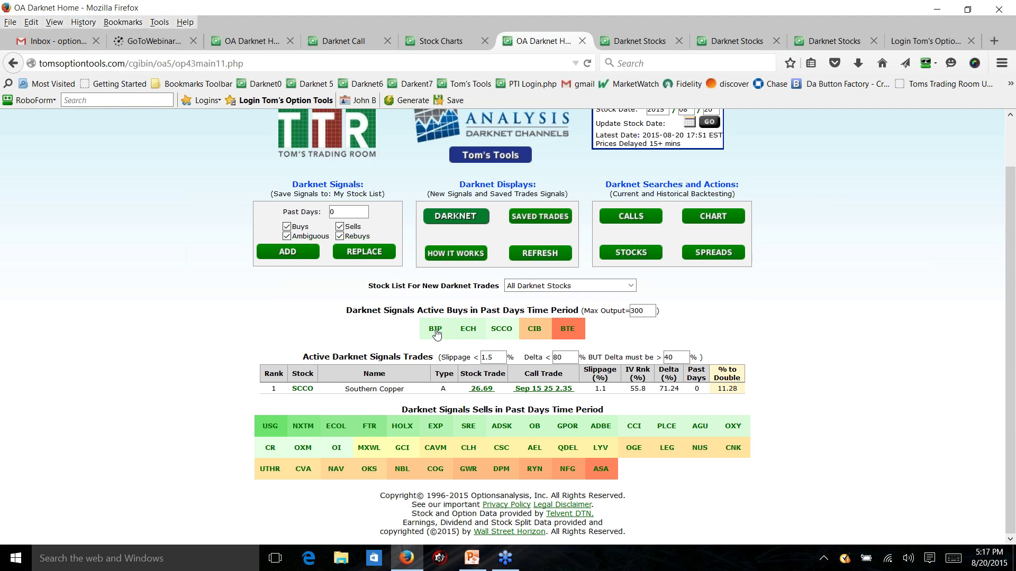
pyautogui.click(433, 333)
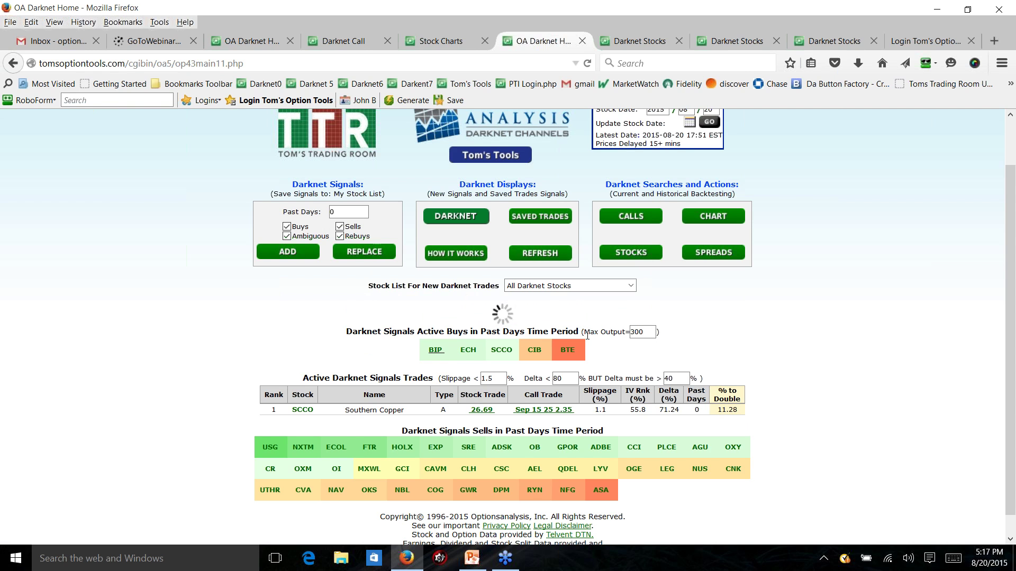
pyautogui.scroll(-5, 710, 323)
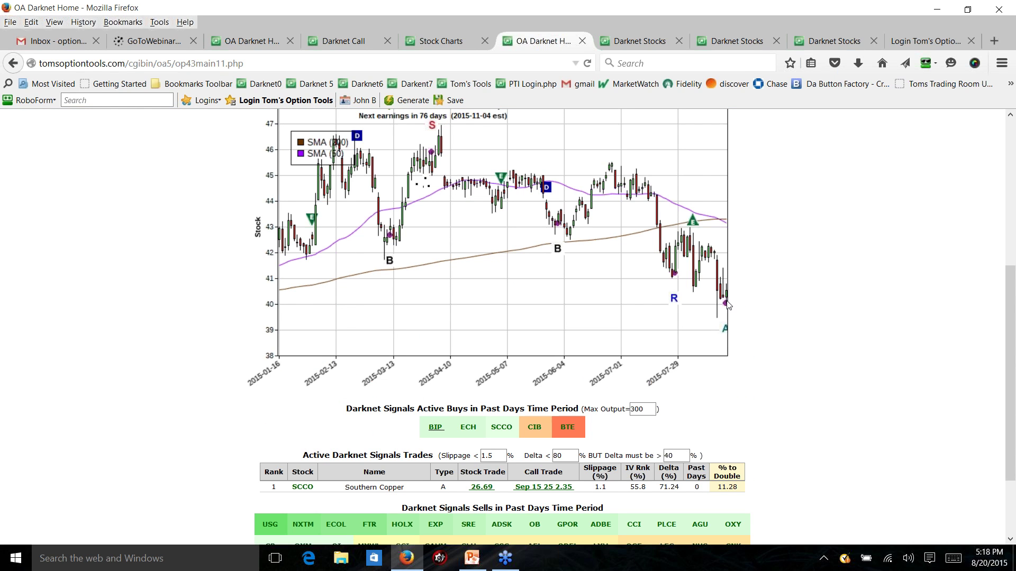
pyautogui.scroll(2, 725, 301)
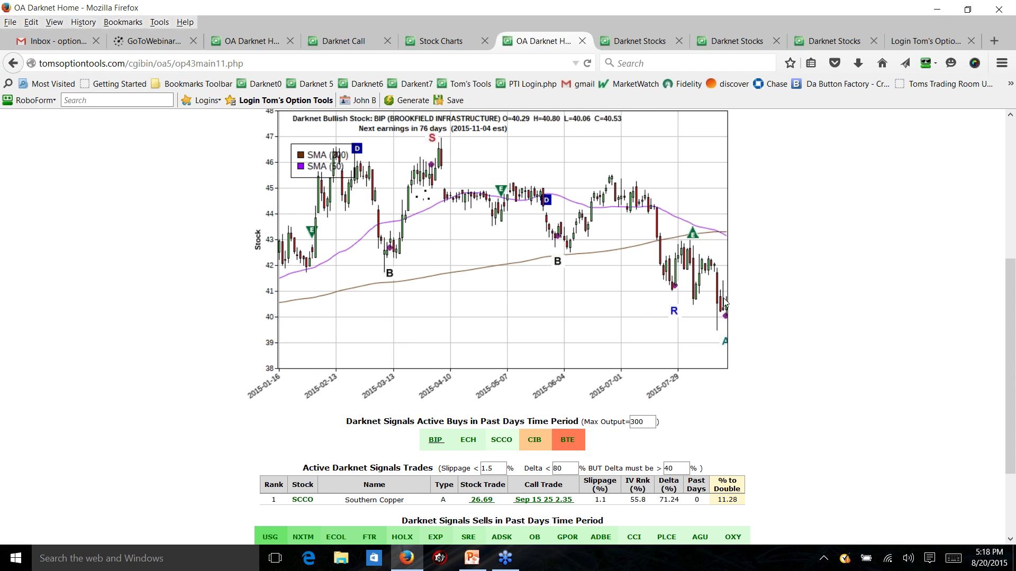
pyautogui.scroll(-1, 641, 311)
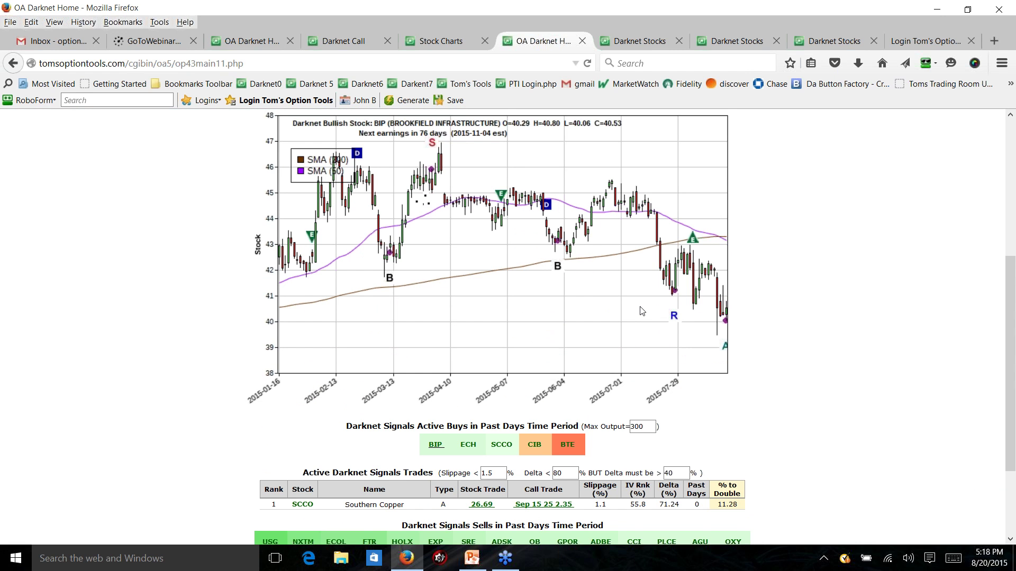
# Step: Set the slippage limit for Active Darknet Signals Trades to 10% and refresh the signals
pyautogui.scroll(-2, 642, 310)
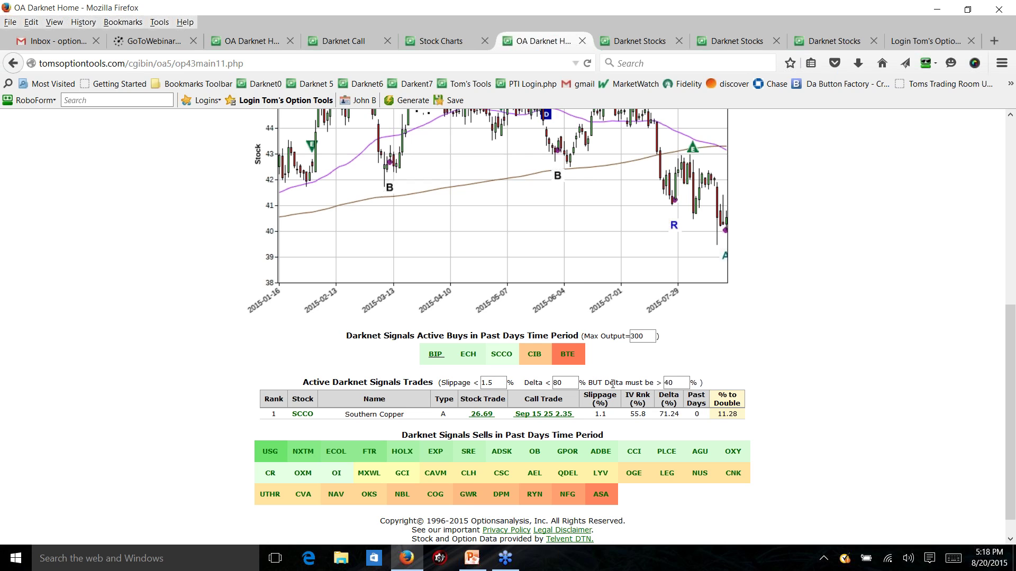
pyautogui.scroll(-1, 610, 375)
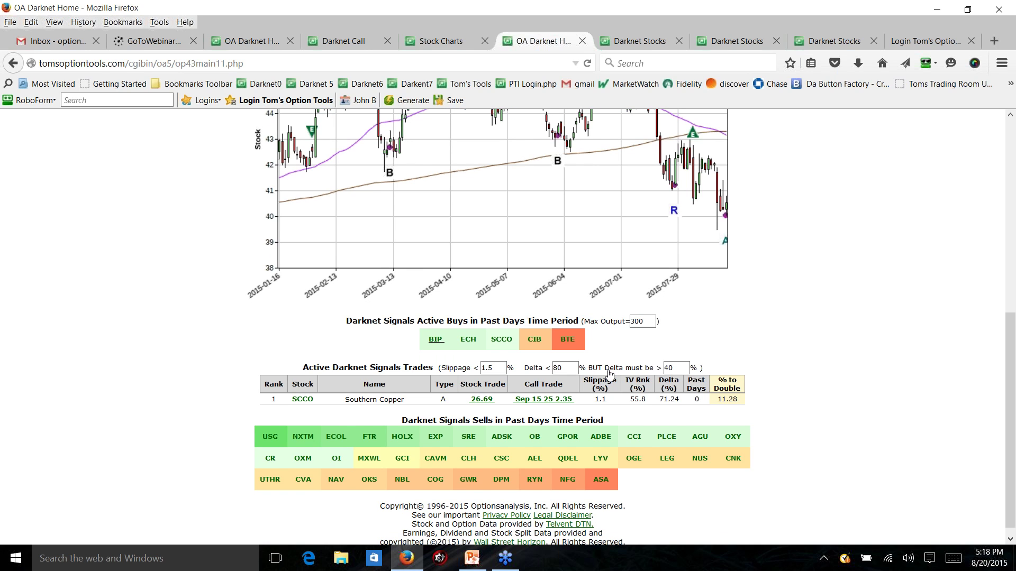
pyautogui.scroll(-1, 609, 376)
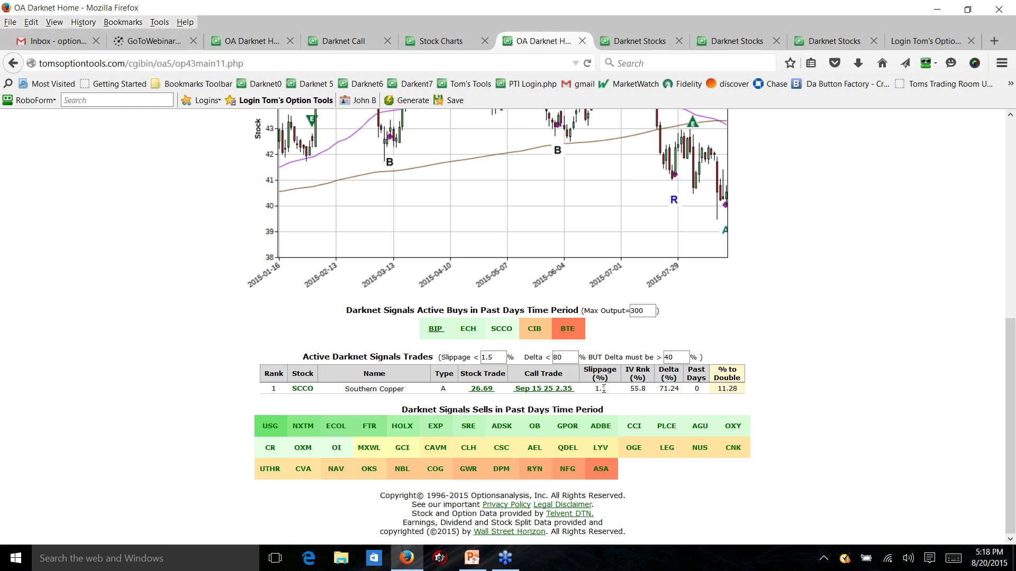
pyautogui.doubleClick(486, 357)
pyautogui.write('10')
pyautogui.scroll(2, 552, 356)
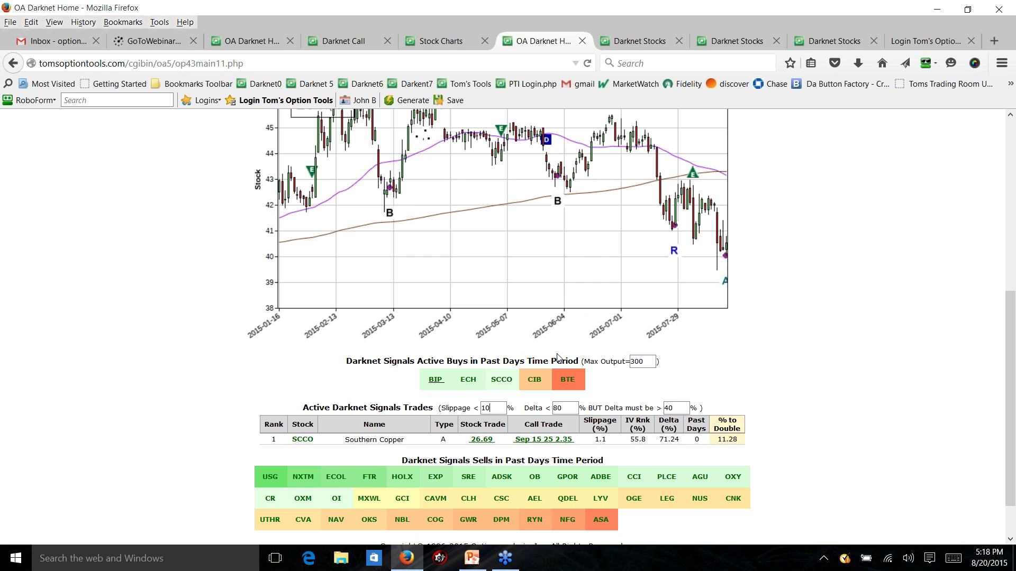
pyautogui.scroll(10, 557, 357)
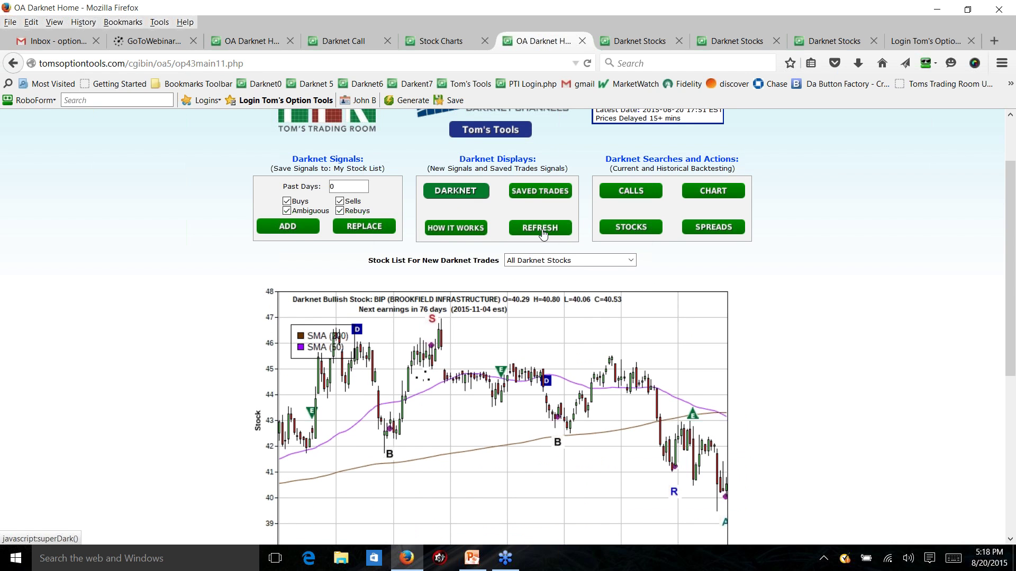
pyautogui.click(543, 234)
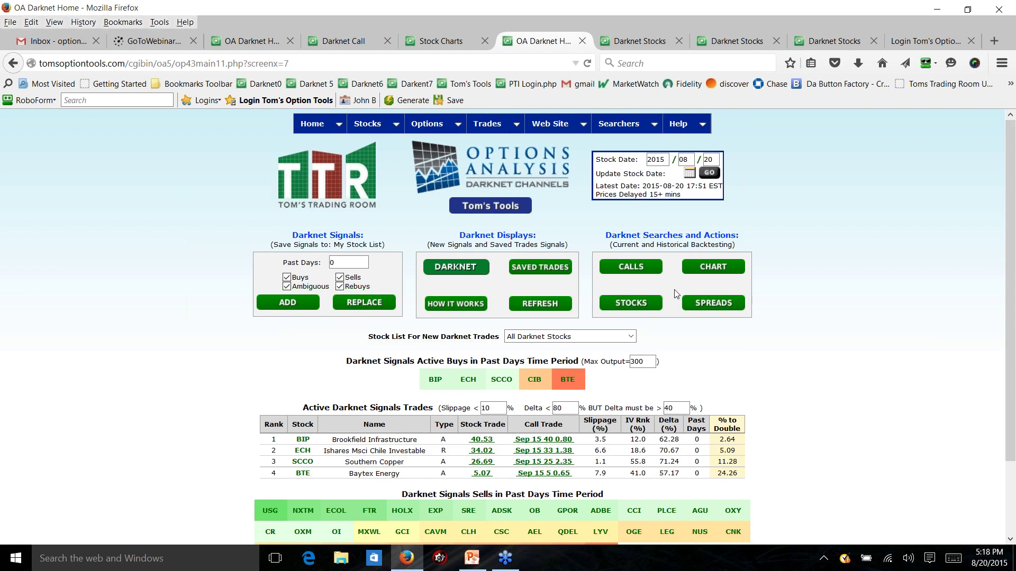
# Step: Reopen the BIP chart from the refreshed active buys and examine its most recent signal
pyautogui.scroll(-3, 388, 380)
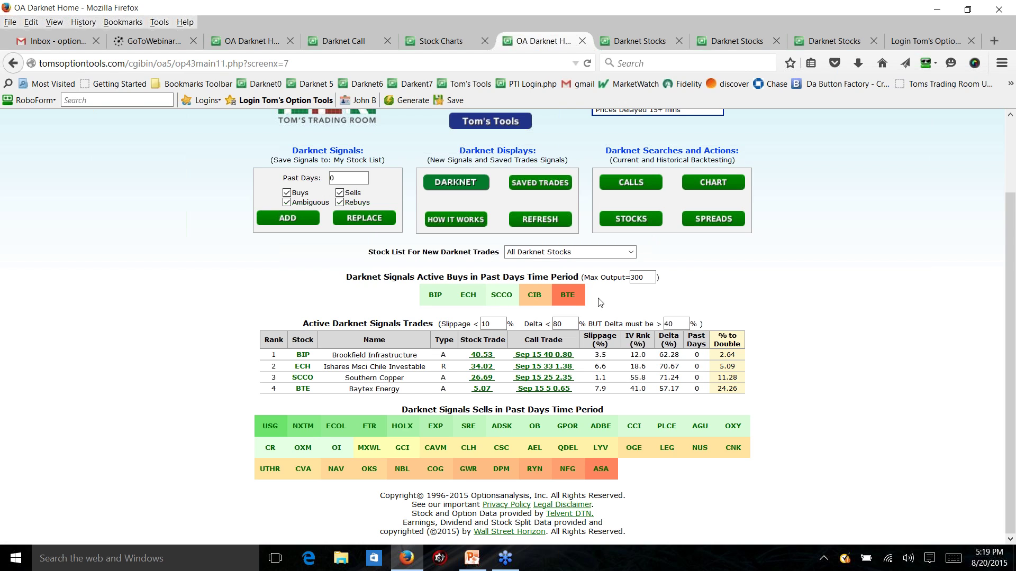
pyautogui.click(439, 297)
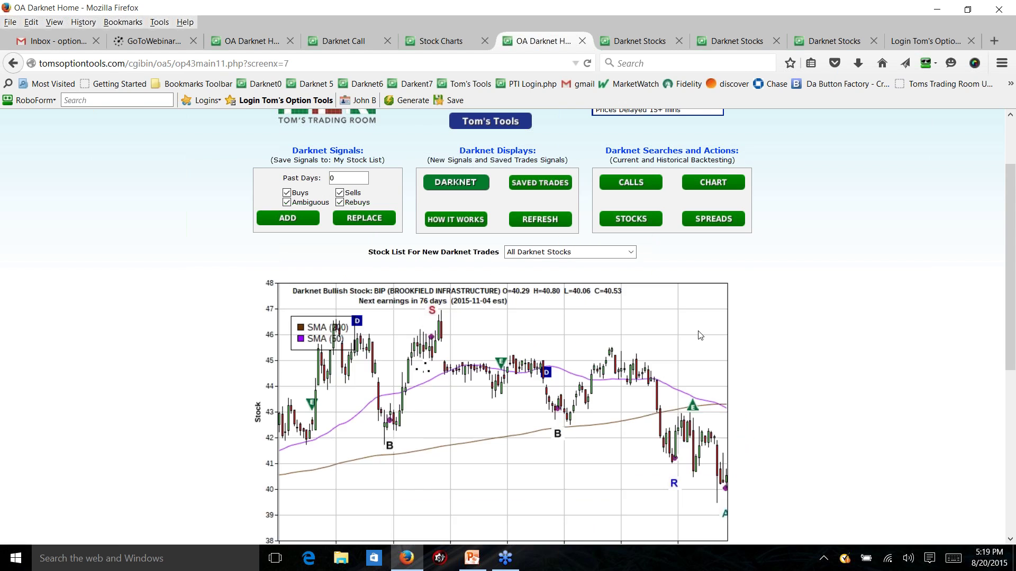
pyautogui.scroll(-3, 698, 268)
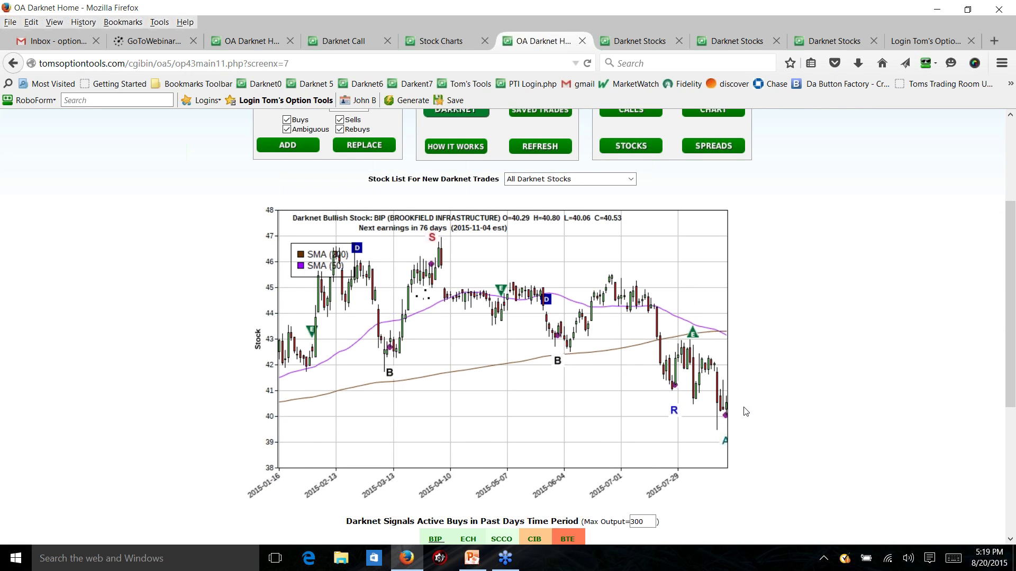
pyautogui.scroll(-1, 729, 412)
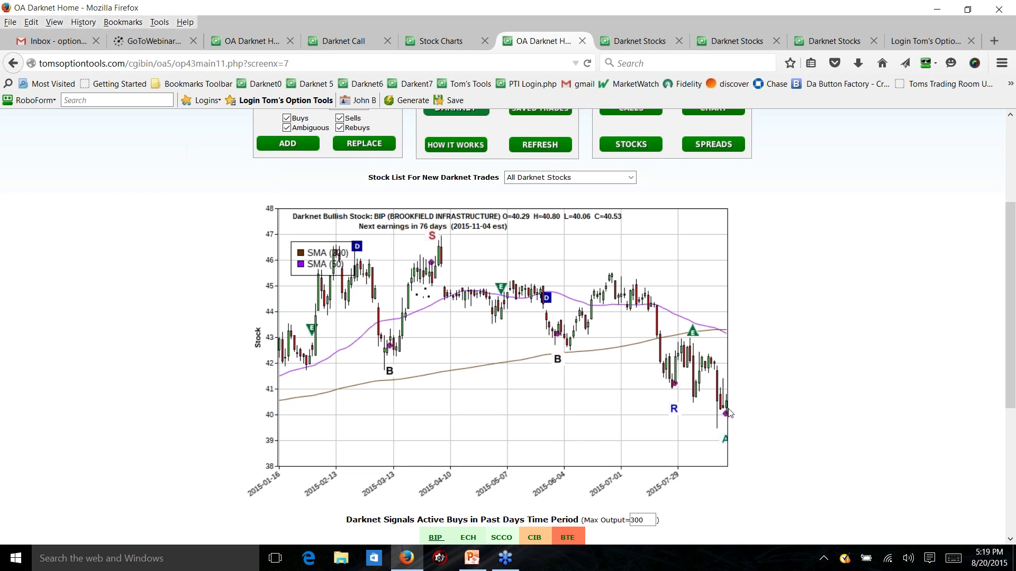
# Step: Display the Darknet chart for BTE from the active buy signals and review the active trades table
pyautogui.scroll(-3, 729, 413)
pyautogui.click(566, 471)
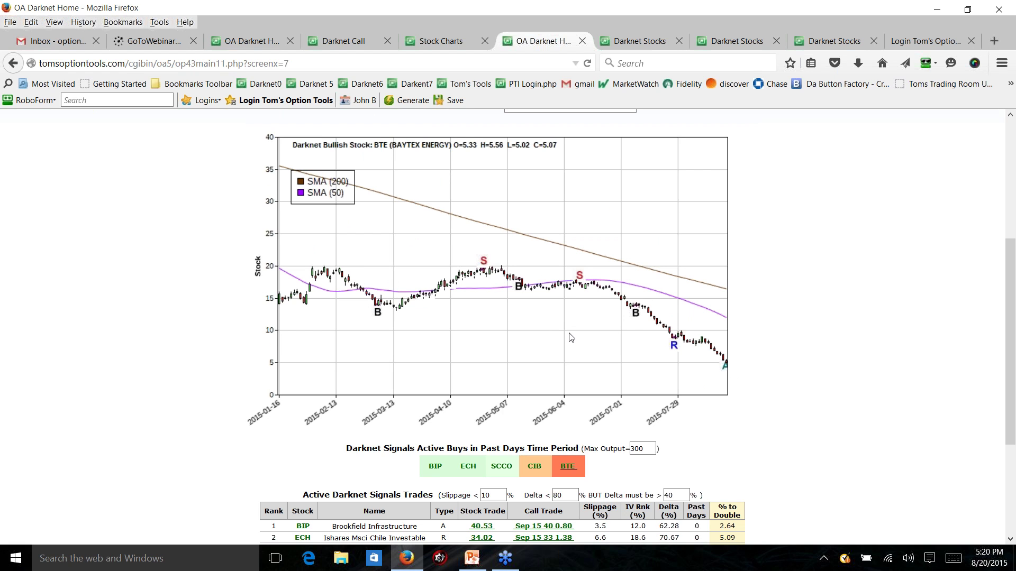
pyautogui.scroll(-3, 608, 333)
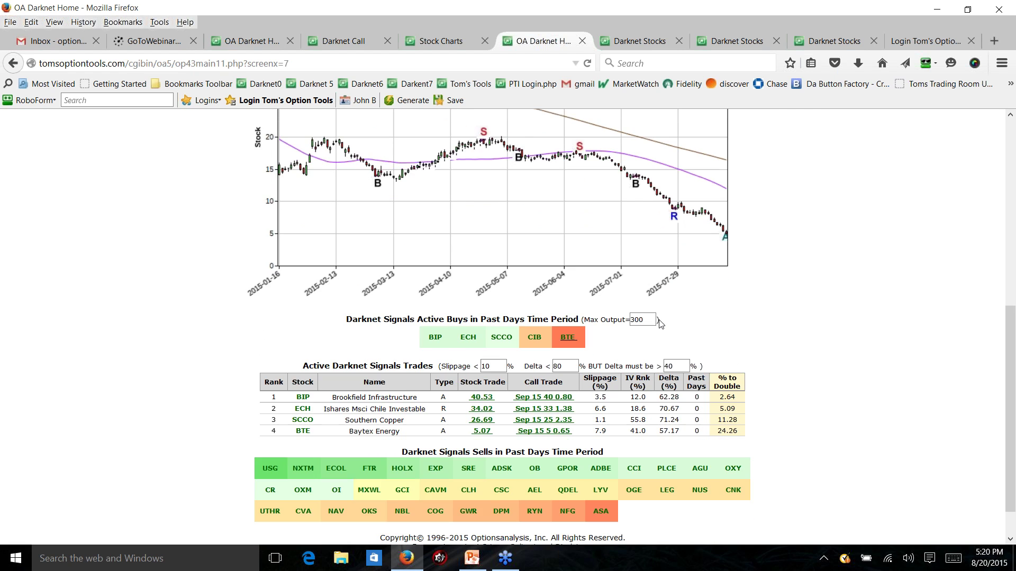
# Step: Display the Darknet chart for USG from the sell signals and examine its latest sell marker
pyautogui.scroll(-1, 656, 325)
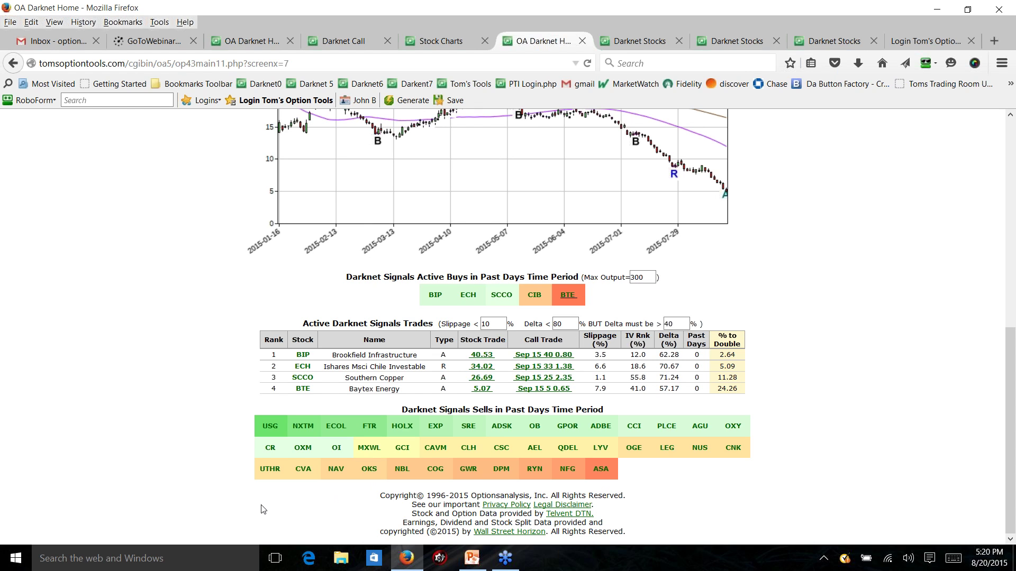
pyautogui.click(270, 426)
pyautogui.scroll(4, 784, 258)
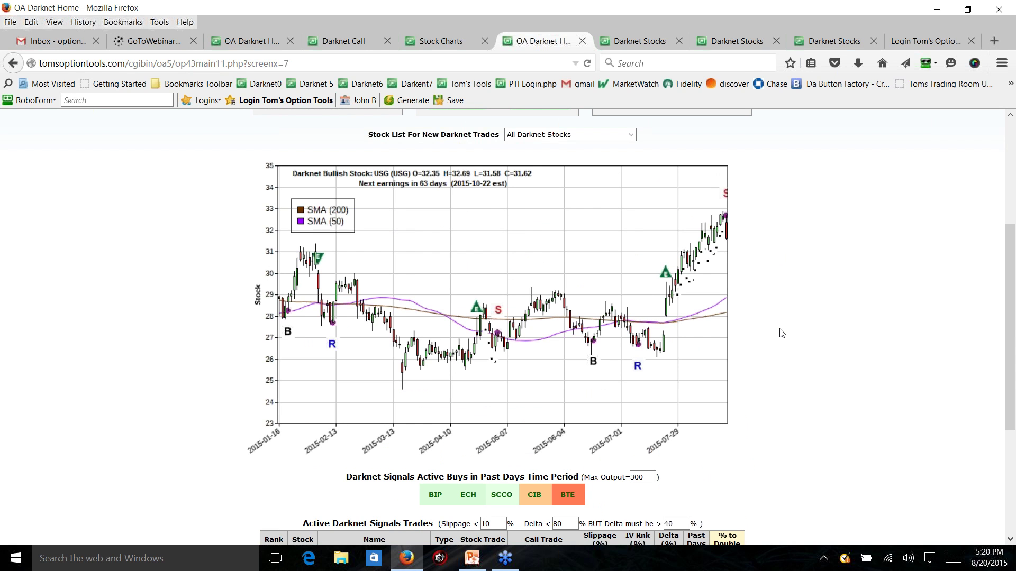
pyautogui.scroll(-1, 687, 317)
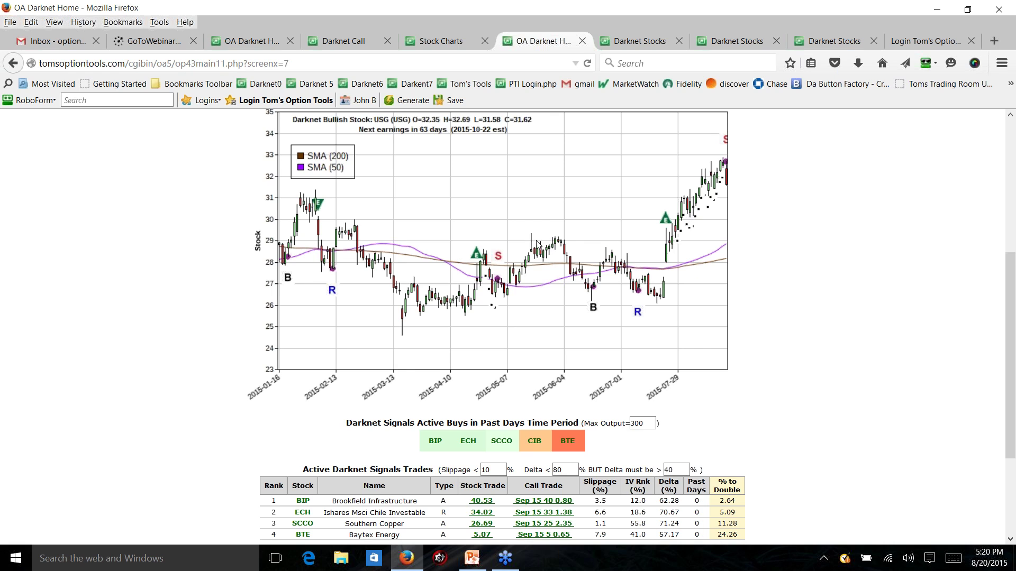
# Step: Display the Darknet chart for RYN from the sell signals and examine its buy, rebuy and sell markers
pyautogui.scroll(-2, 537, 243)
pyautogui.scroll(-1, 535, 240)
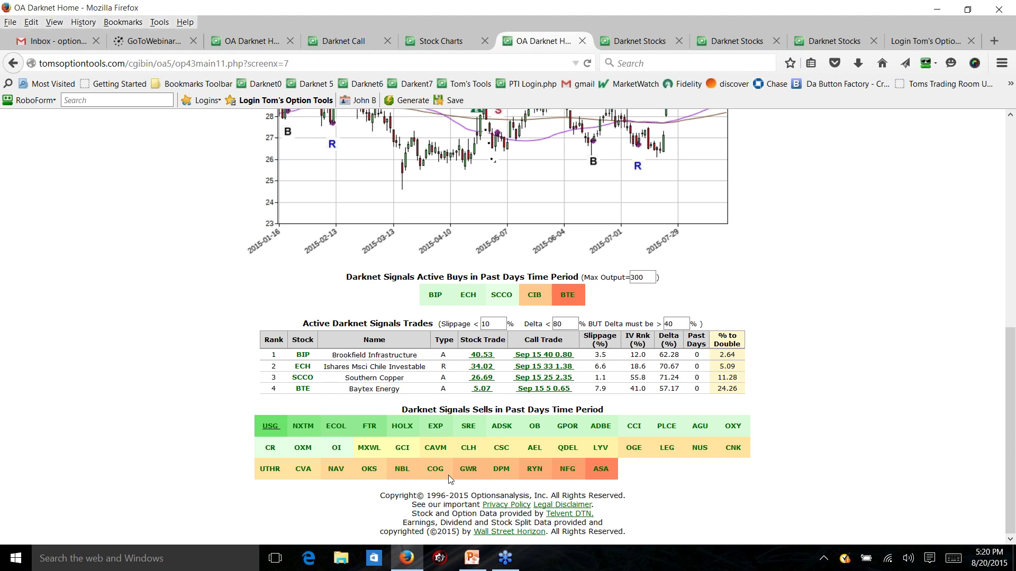
pyautogui.click(532, 475)
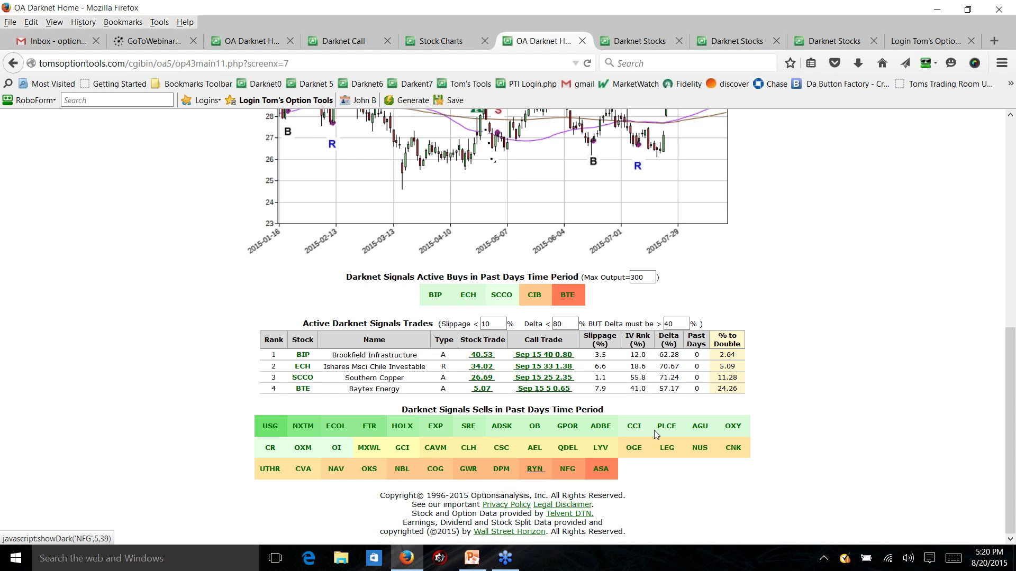
pyautogui.scroll(3, 665, 379)
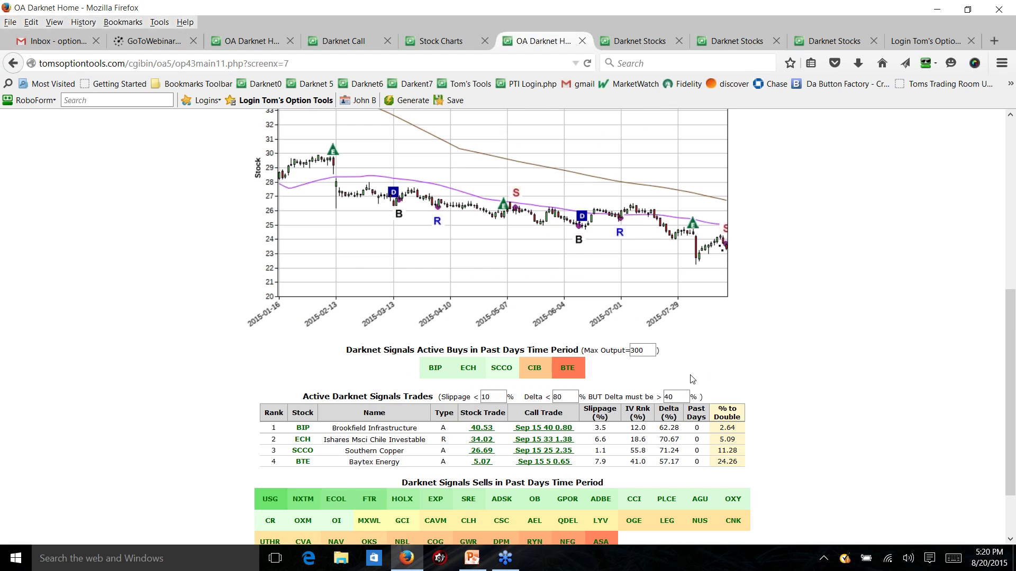
pyautogui.scroll(3, 692, 379)
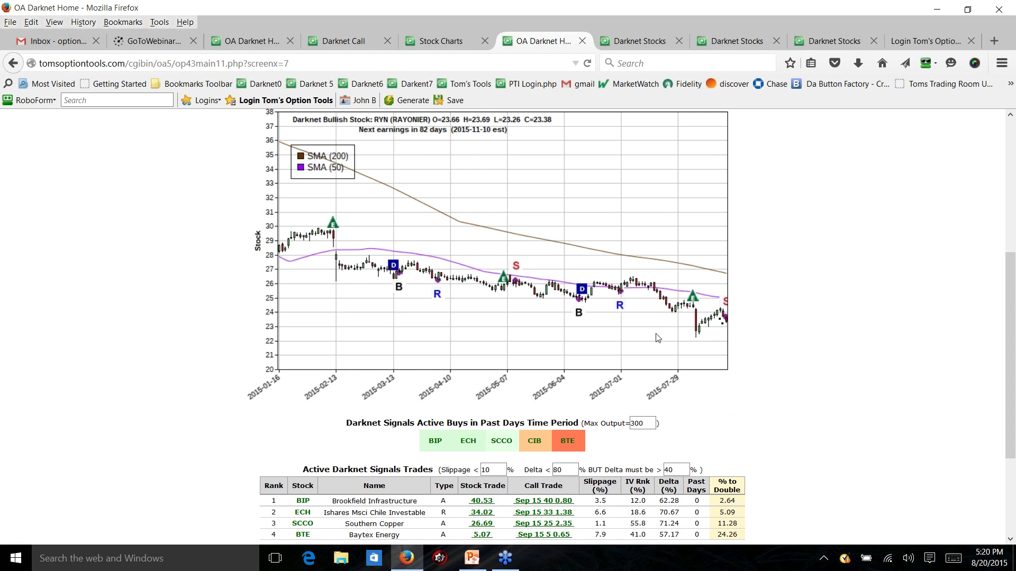
pyautogui.scroll(-6, 658, 337)
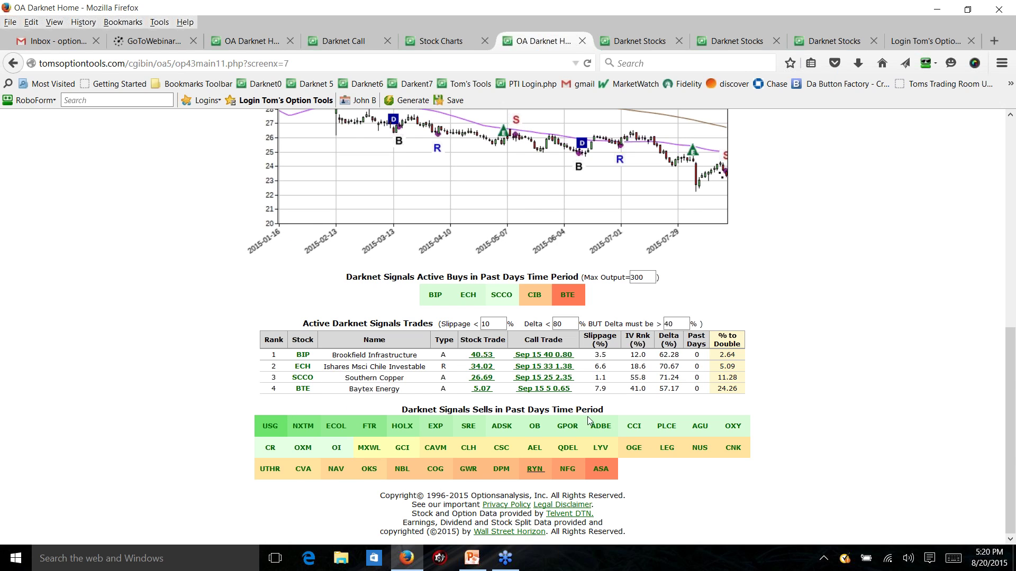
pyautogui.click(581, 450)
pyautogui.scroll(6, 575, 429)
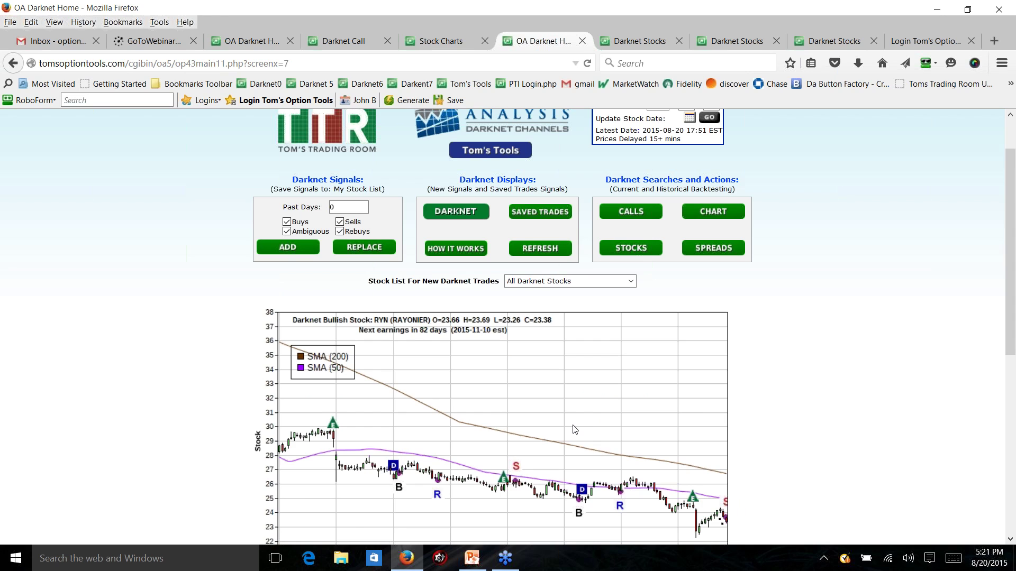
# Step: Set the Darknet signals' past days to 5 and refresh the displayed signals
pyautogui.scroll(1, 575, 430)
pyautogui.doubleClick(355, 264)
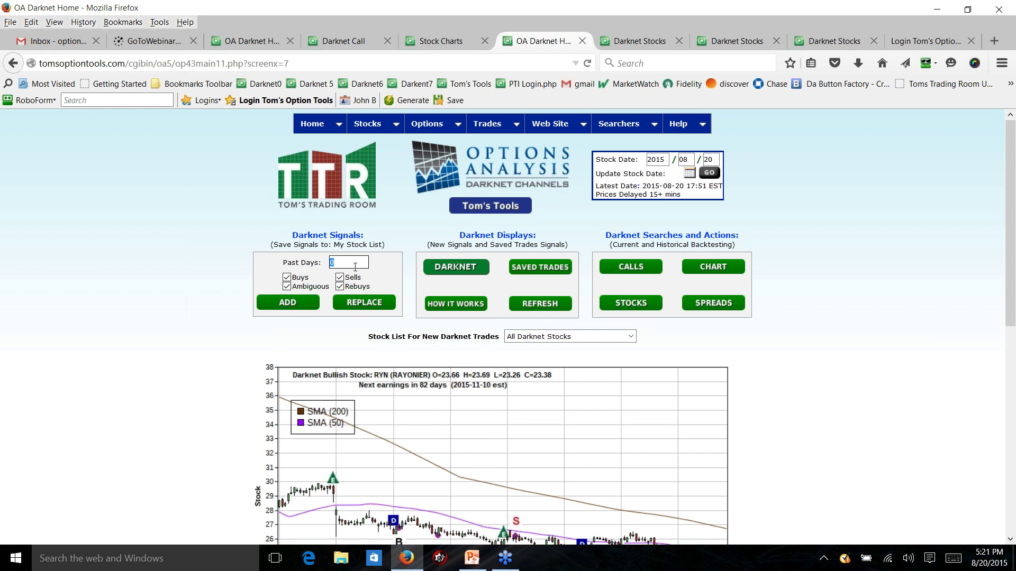
pyautogui.write('5')
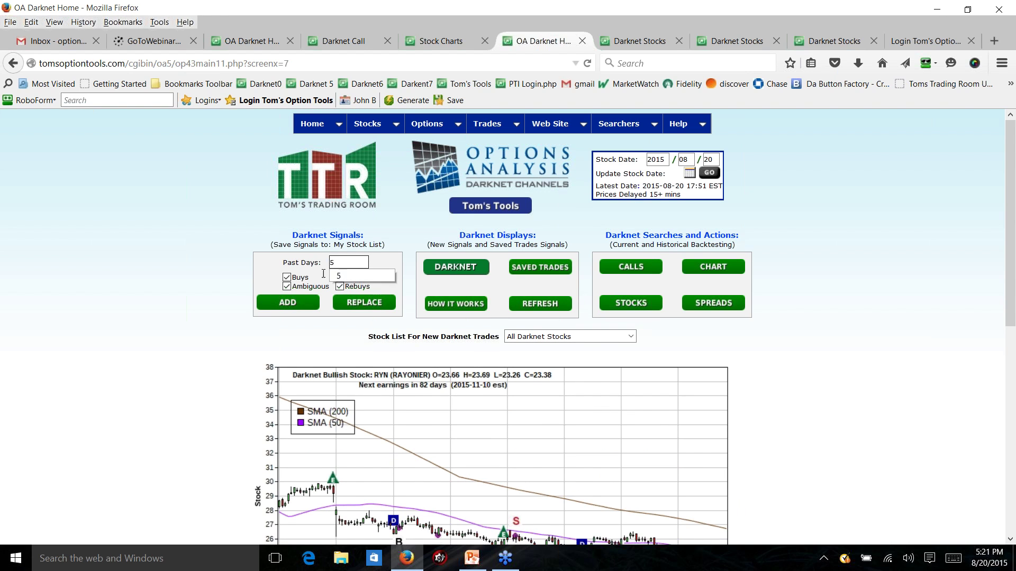
pyautogui.click(344, 258)
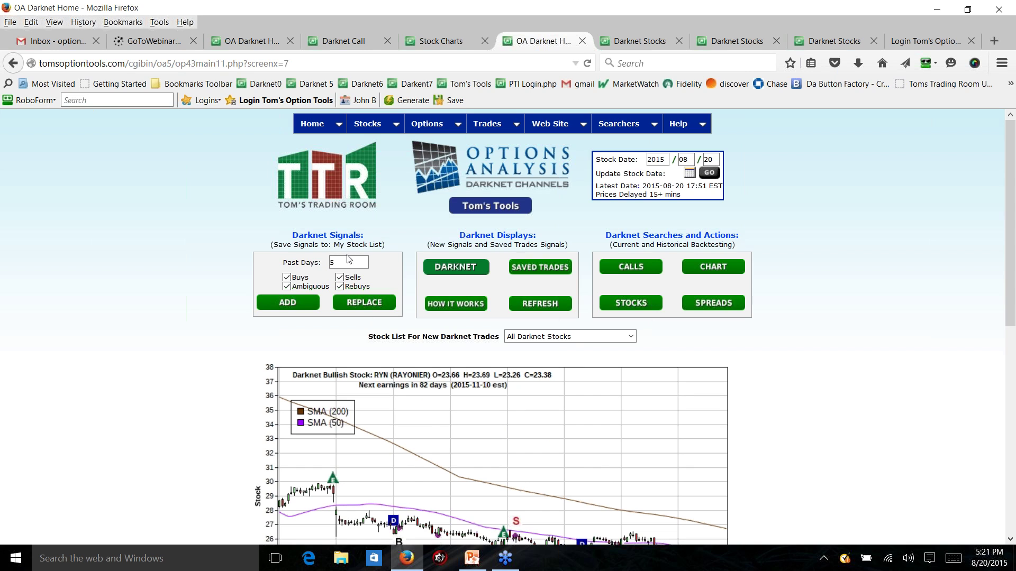
pyautogui.click(540, 304)
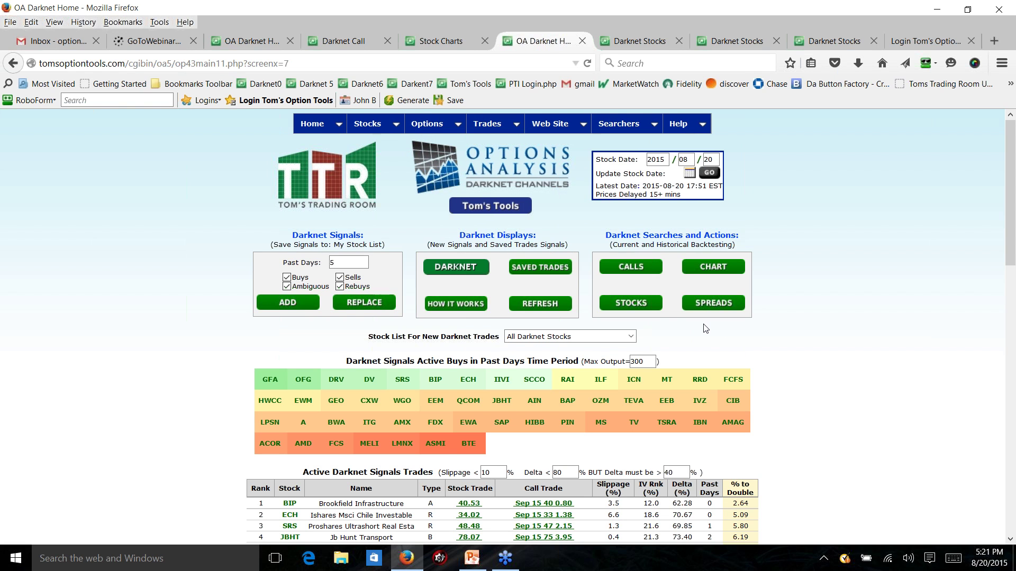
# Step: Review the five-day active buy signals, the ranked trades table and the sell signals
pyautogui.scroll(-3, 812, 283)
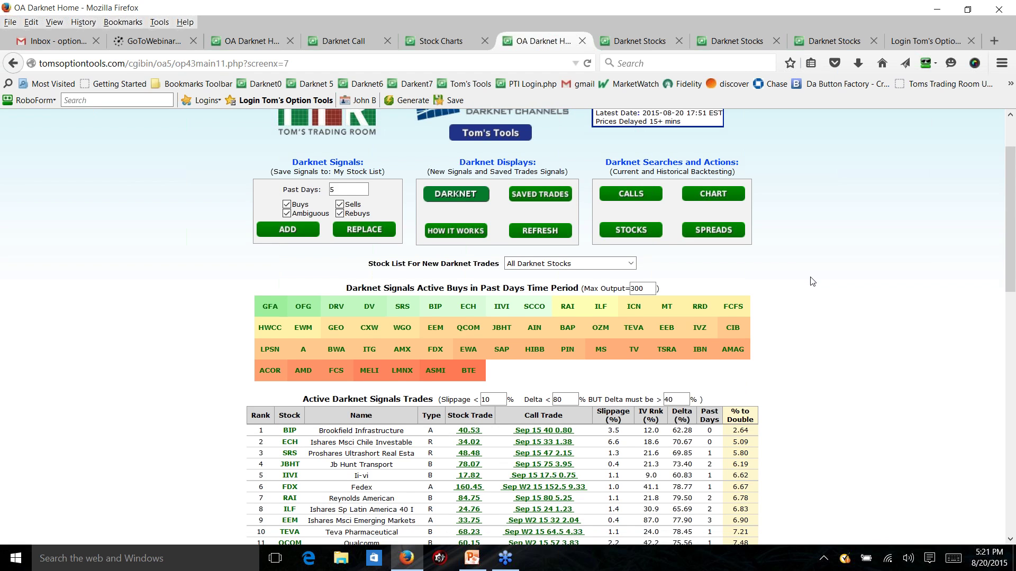
pyautogui.scroll(-5, 812, 281)
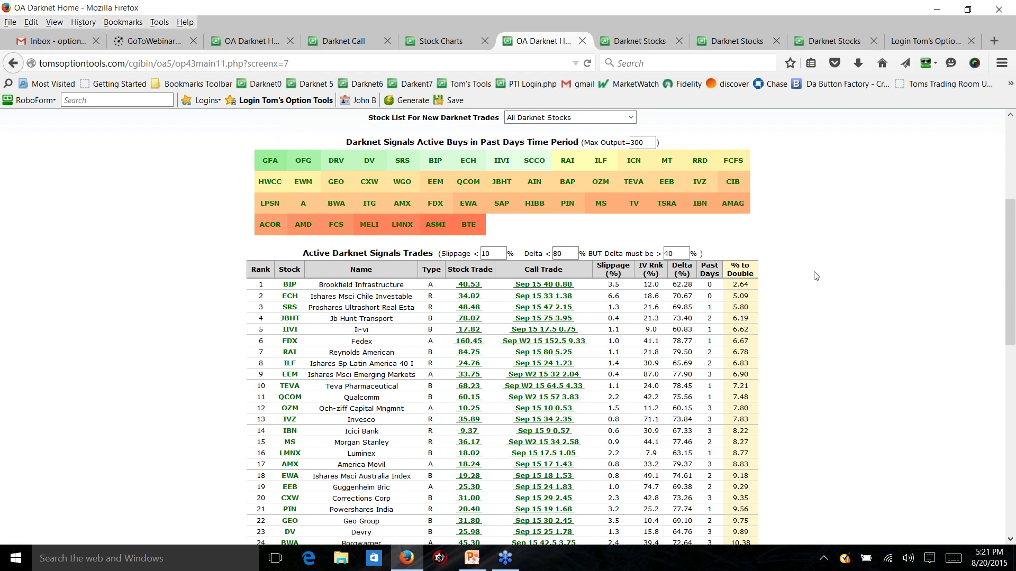
pyautogui.scroll(-3, 800, 288)
pyautogui.scroll(3, 791, 285)
pyautogui.scroll(-18, 783, 283)
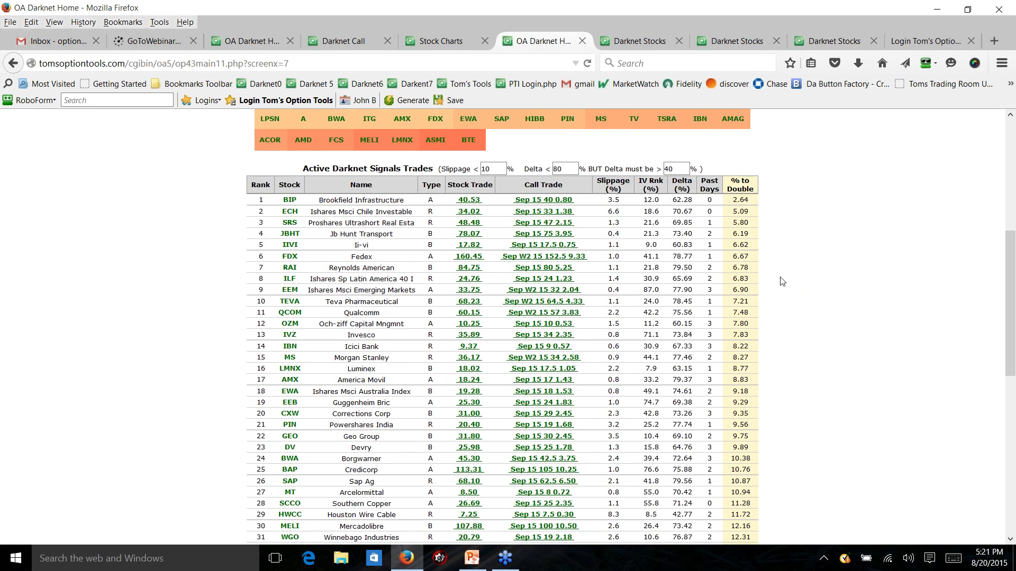
pyautogui.scroll(-3, 786, 286)
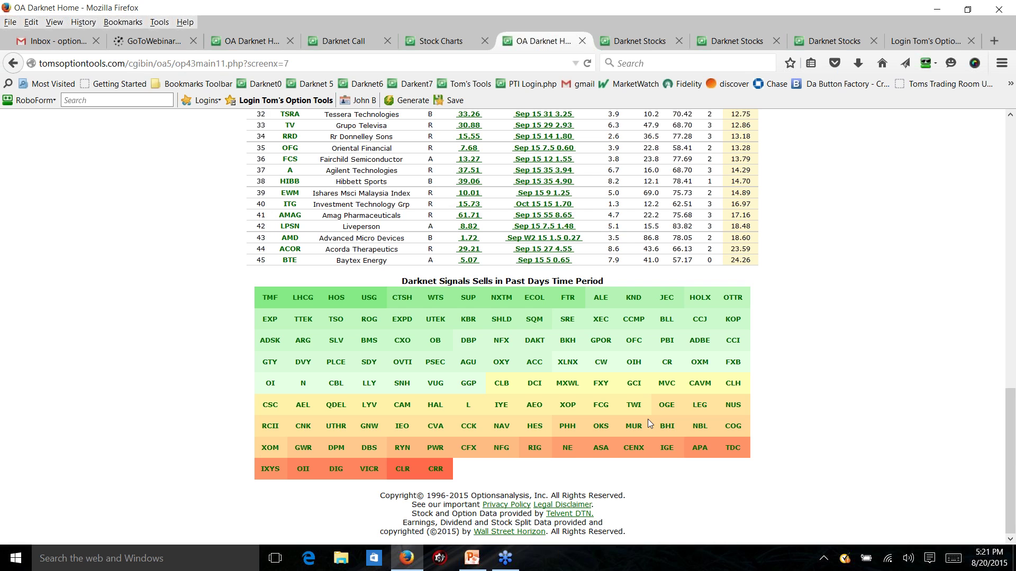
pyautogui.scroll(4, 593, 434)
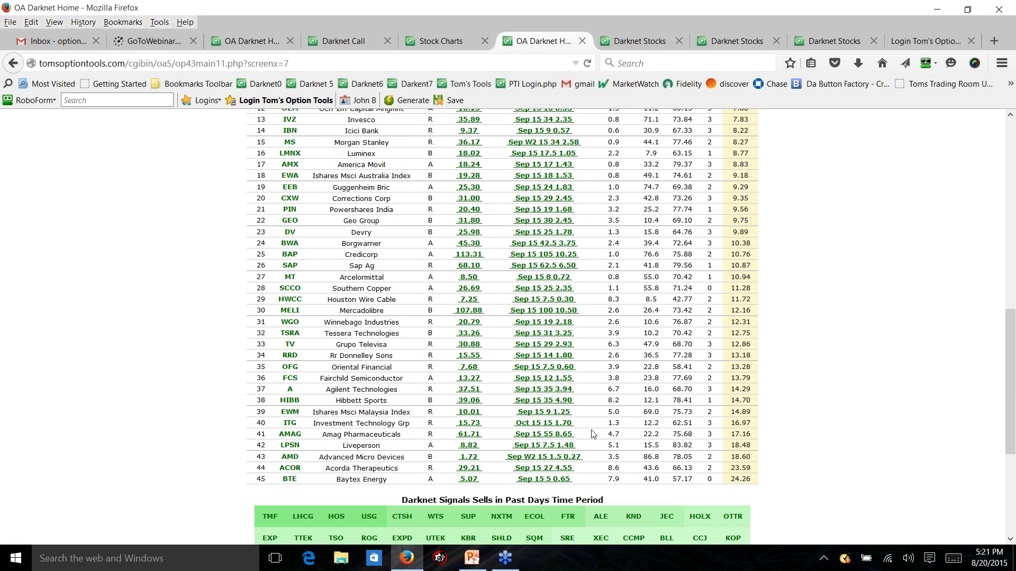
pyautogui.scroll(-4, 593, 434)
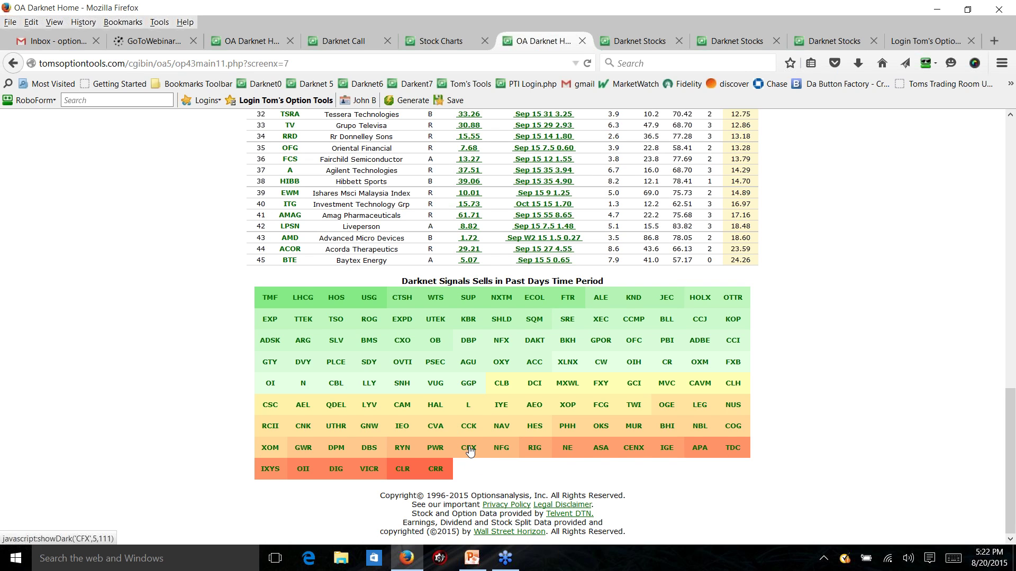
pyautogui.scroll(1, 473, 434)
pyautogui.scroll(15, 472, 434)
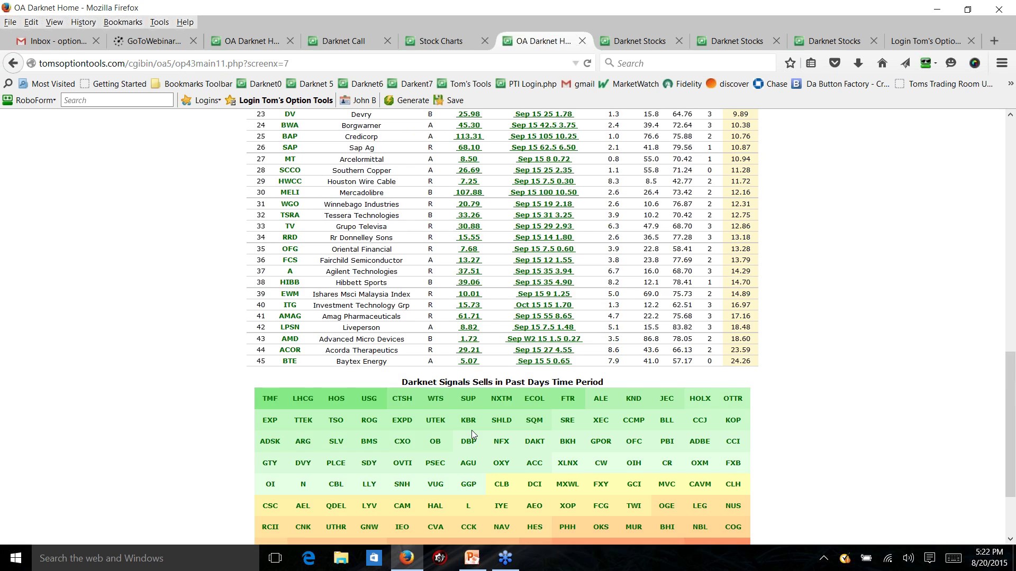
pyautogui.scroll(2, 471, 431)
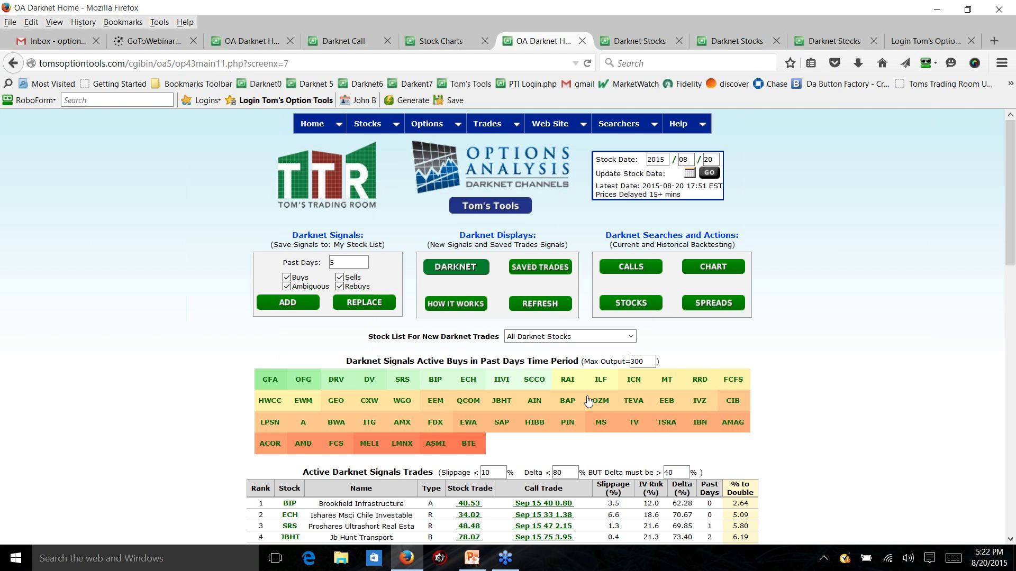
# Step: Bring up the KO stock chart and examine its buy, rebuy and sell markers
pyautogui.click(448, 43)
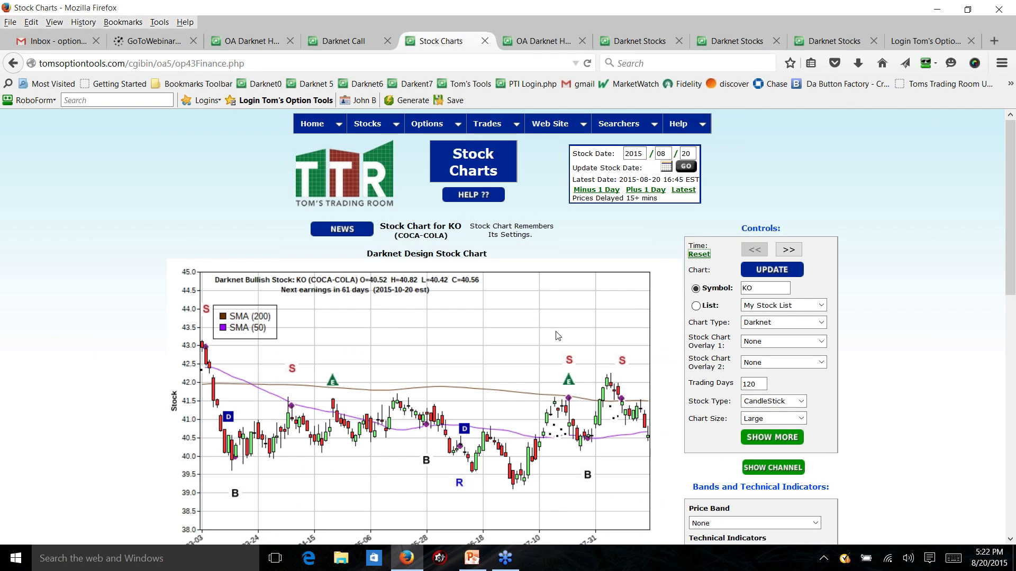
pyautogui.scroll(-3, 561, 336)
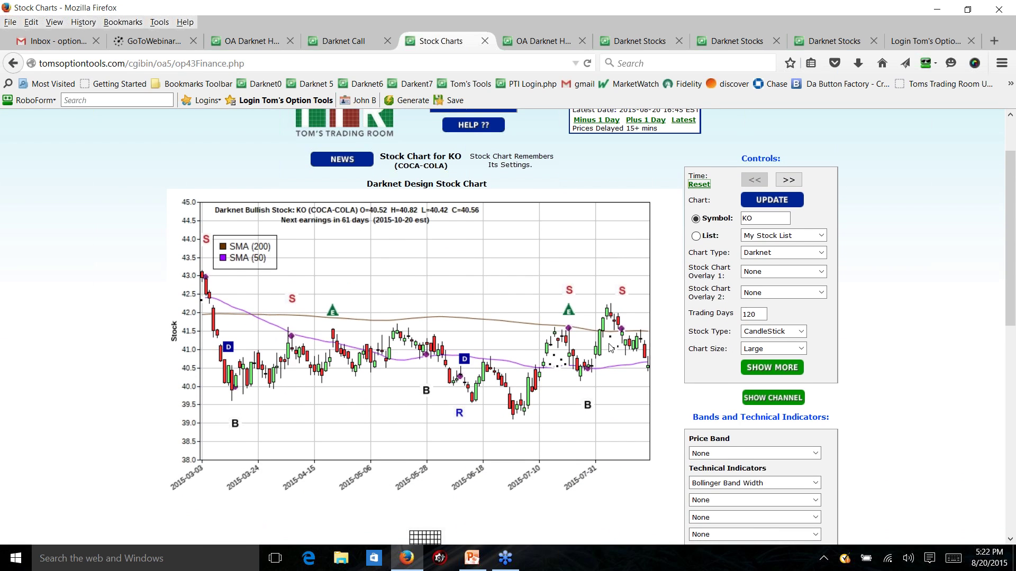
pyautogui.scroll(3, 611, 348)
pyautogui.moveTo(367, 123)
pyautogui.moveTo(392, 142)
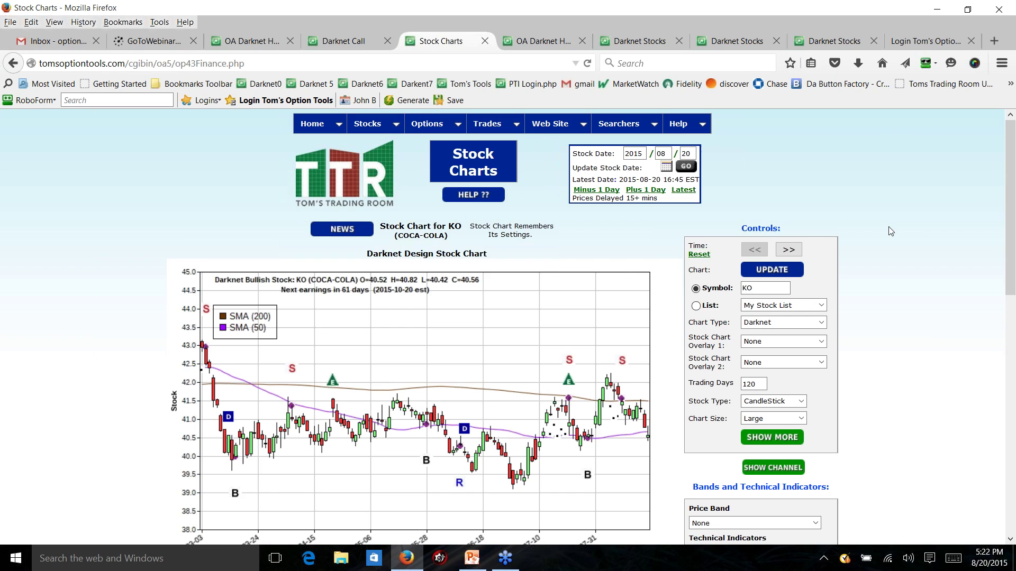
# Step: Choose Darknet as the chart type for KO and update the chart
pyautogui.scroll(-3, 894, 254)
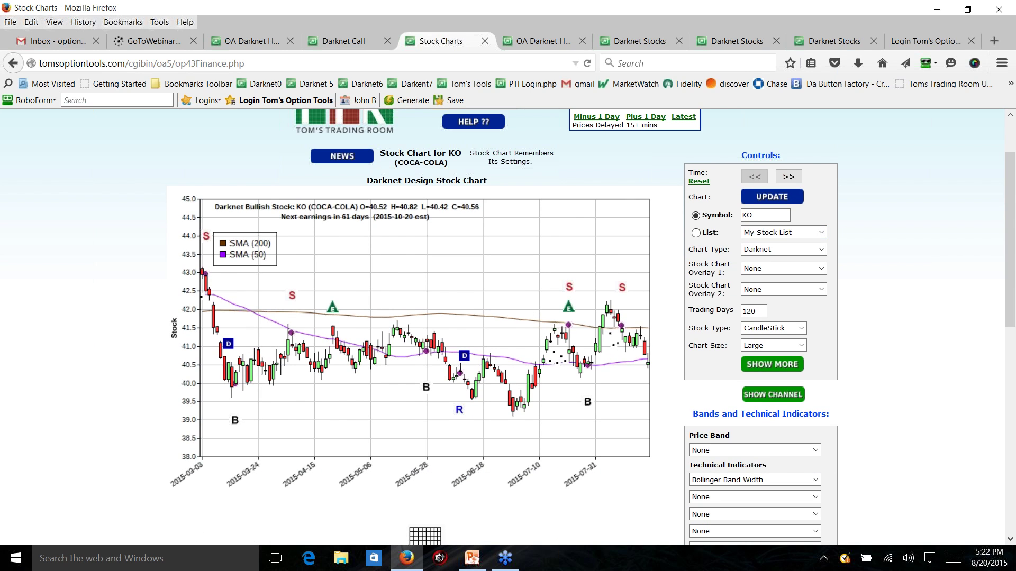
pyautogui.click(761, 253)
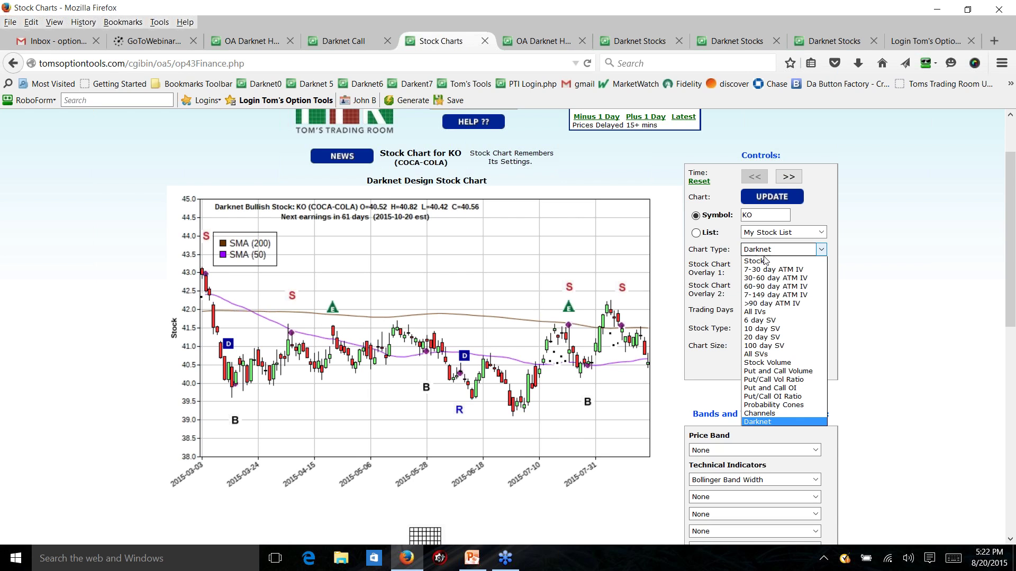
pyautogui.click(779, 422)
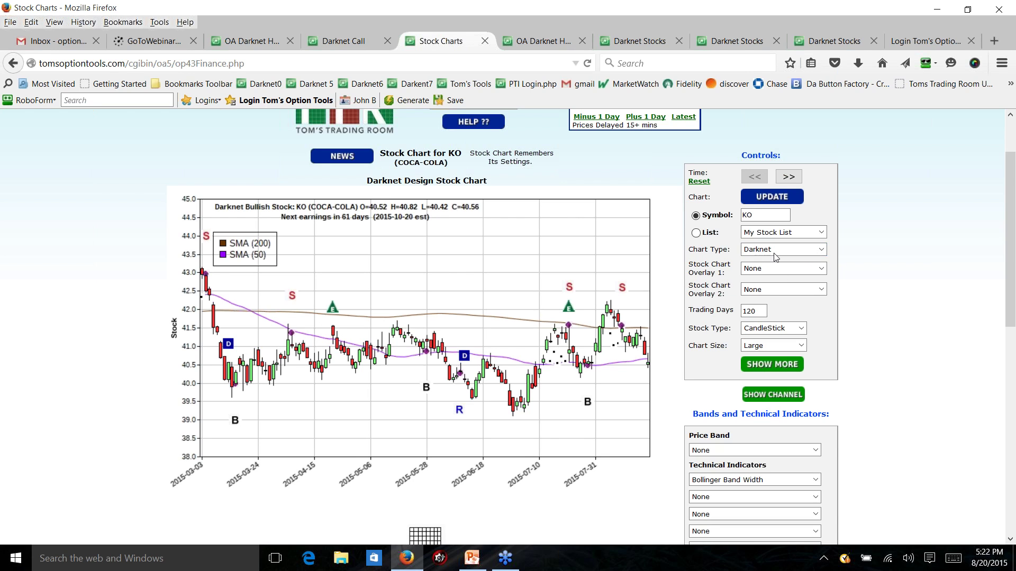
pyautogui.click(771, 197)
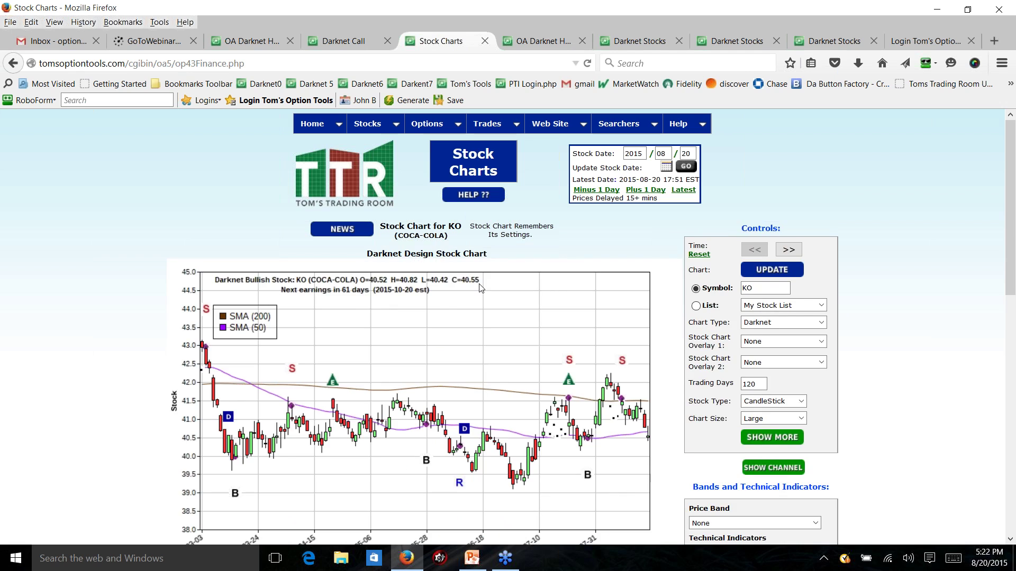
# Step: Try Medium as the KO chart size, return it to Large and update the chart
pyautogui.scroll(-3, 481, 287)
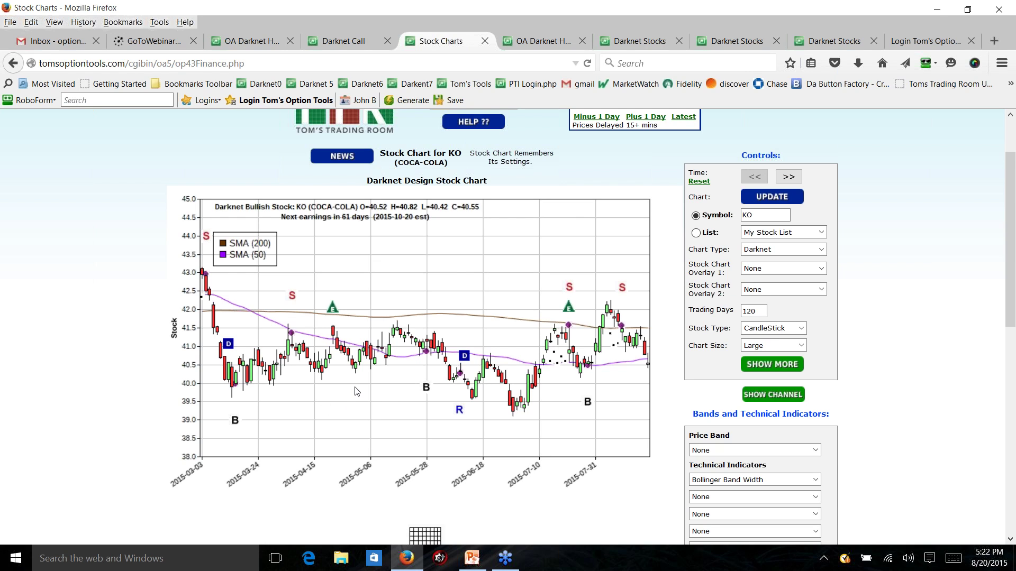
pyautogui.click(785, 346)
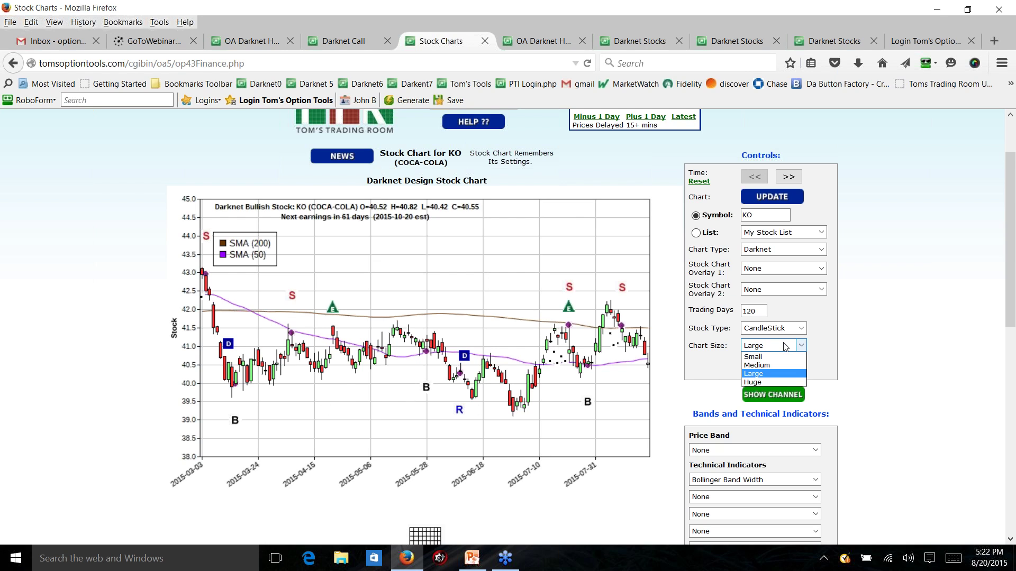
pyautogui.click(788, 365)
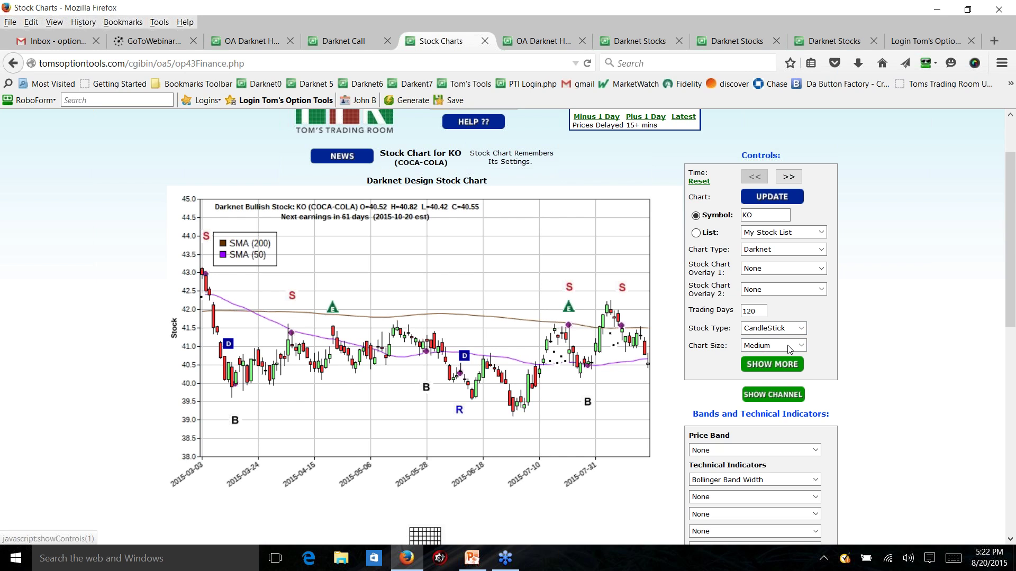
pyautogui.click(788, 346)
pyautogui.click(778, 376)
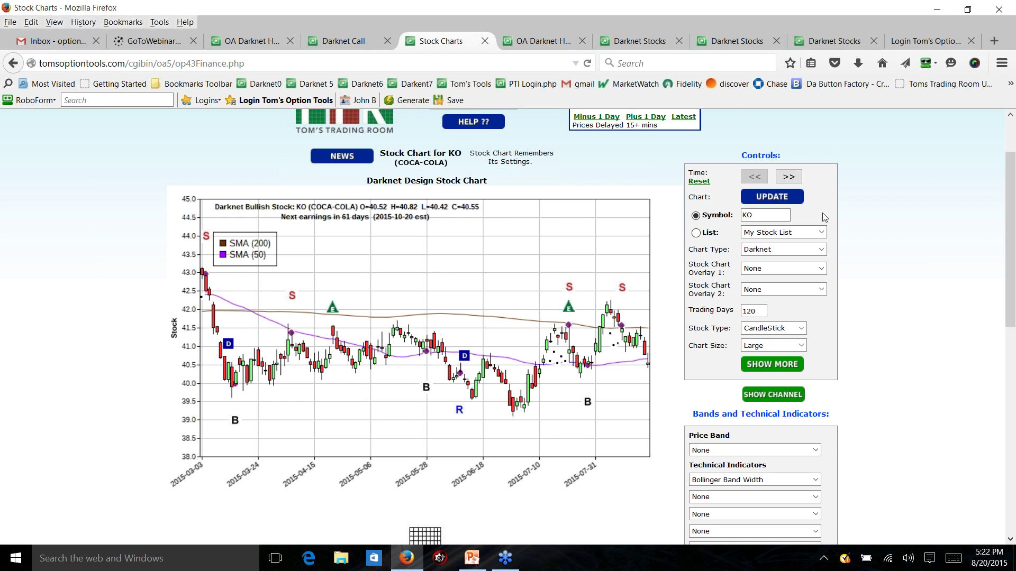
pyautogui.click(770, 196)
# Step: View the KO chart over 180, 240 and 376 trading days, then reset its time range to 120
pyautogui.click(794, 179)
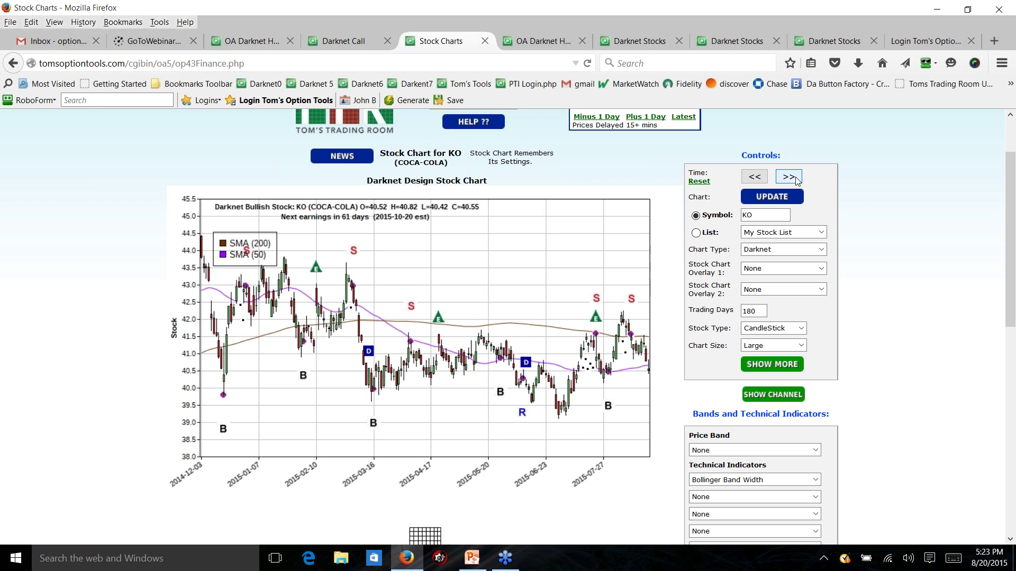
pyautogui.click(795, 179)
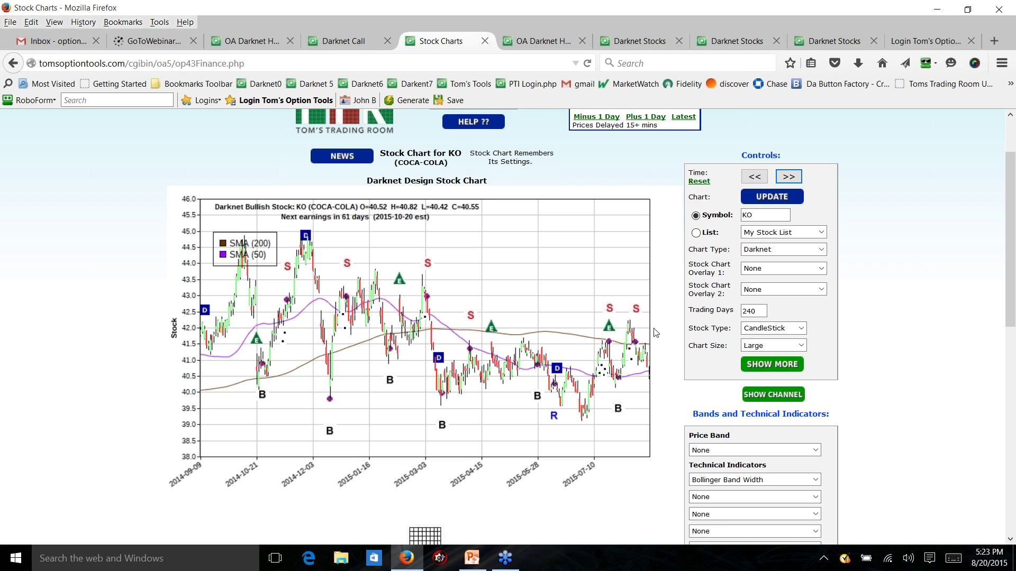
pyautogui.click(798, 178)
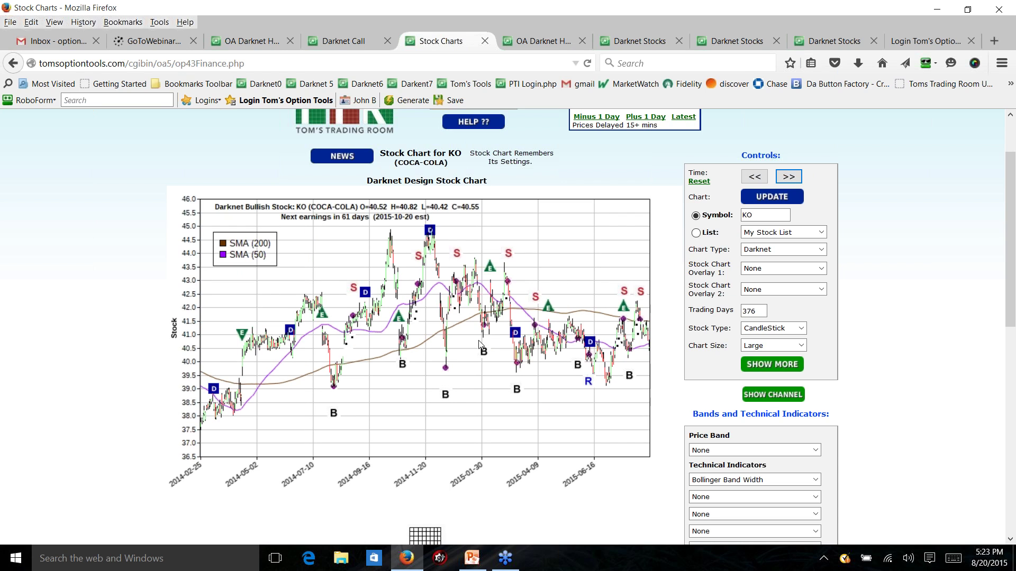
pyautogui.click(698, 182)
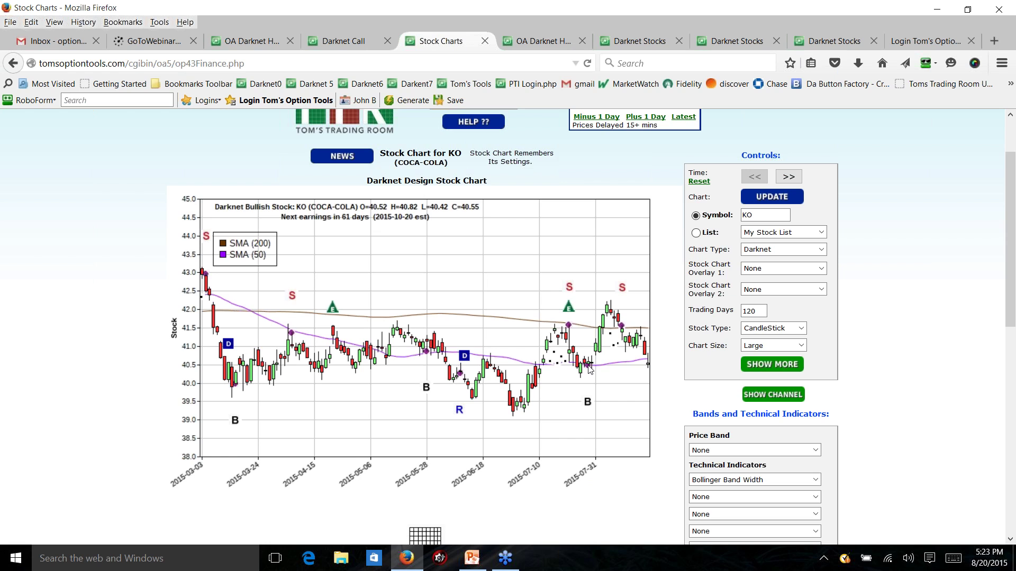
# Step: Go to the Darknet backtest page dated 2015-07-29 and look at its backtest date calendar
pyautogui.click(265, 42)
pyautogui.click(692, 169)
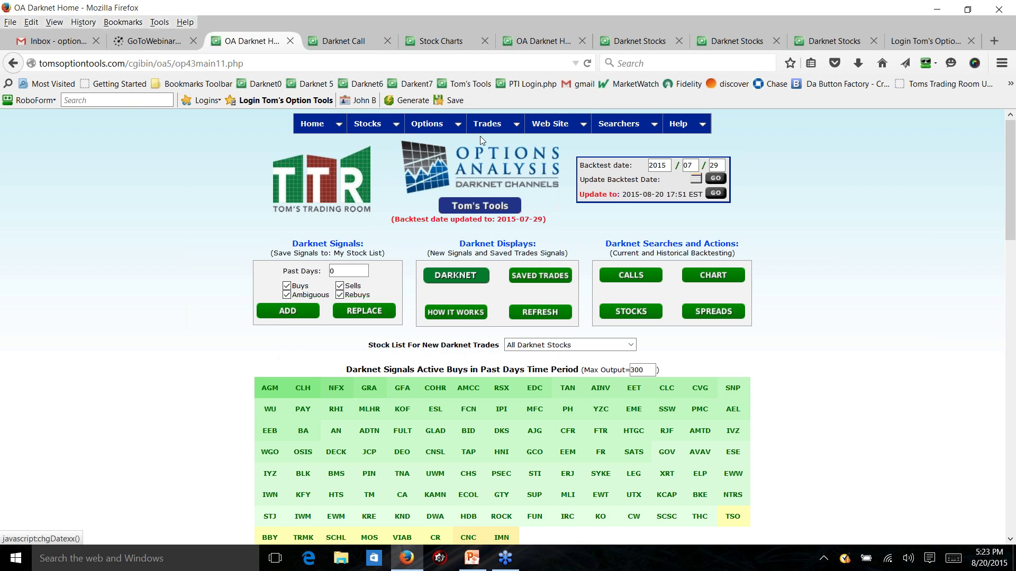
pyautogui.click(696, 179)
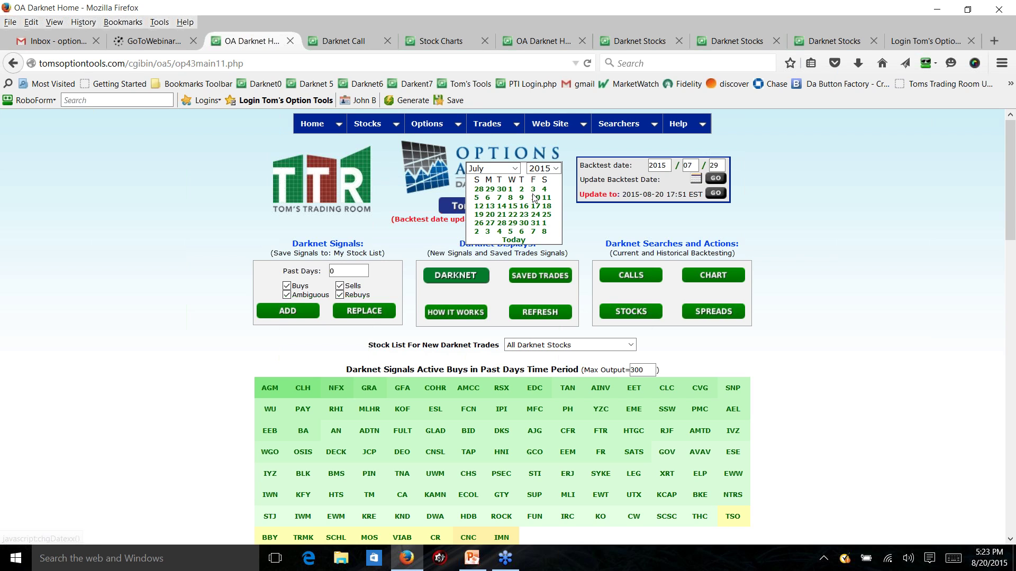
pyautogui.click(823, 242)
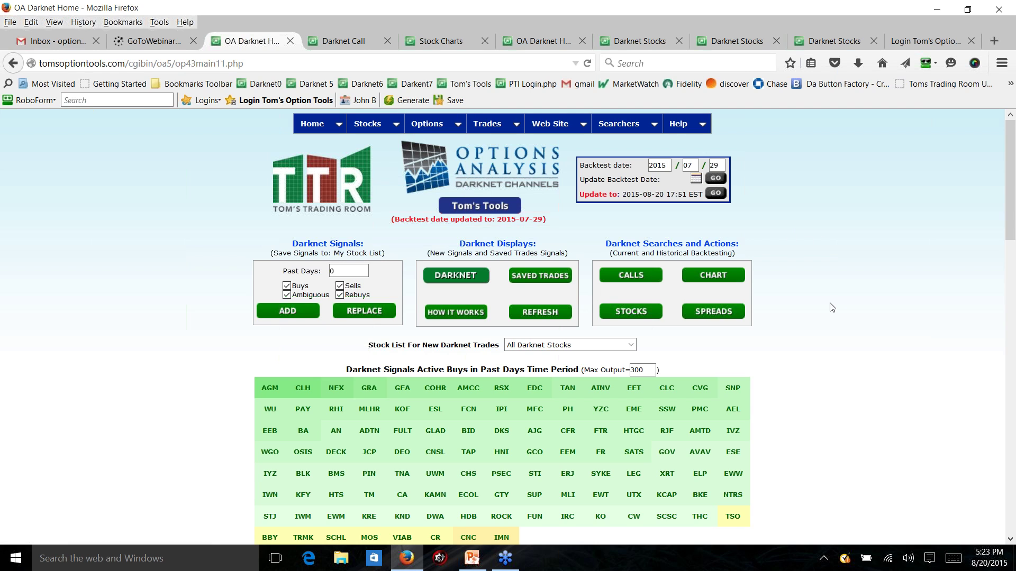
# Step: Review the active buy signals and the ranked trades table for the 2015-07-29 backtest
pyautogui.scroll(-2, 823, 302)
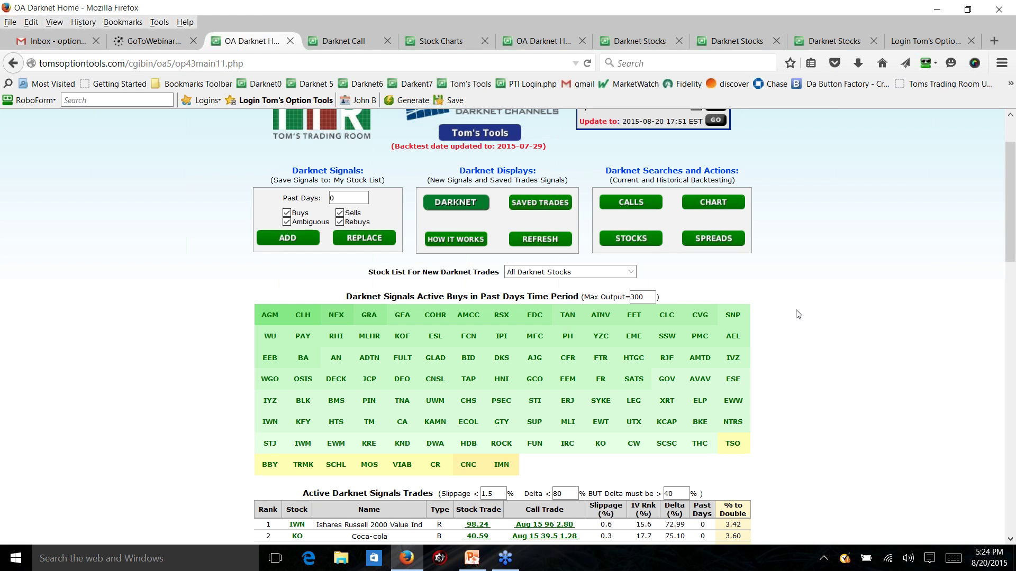
pyautogui.scroll(-5, 537, 314)
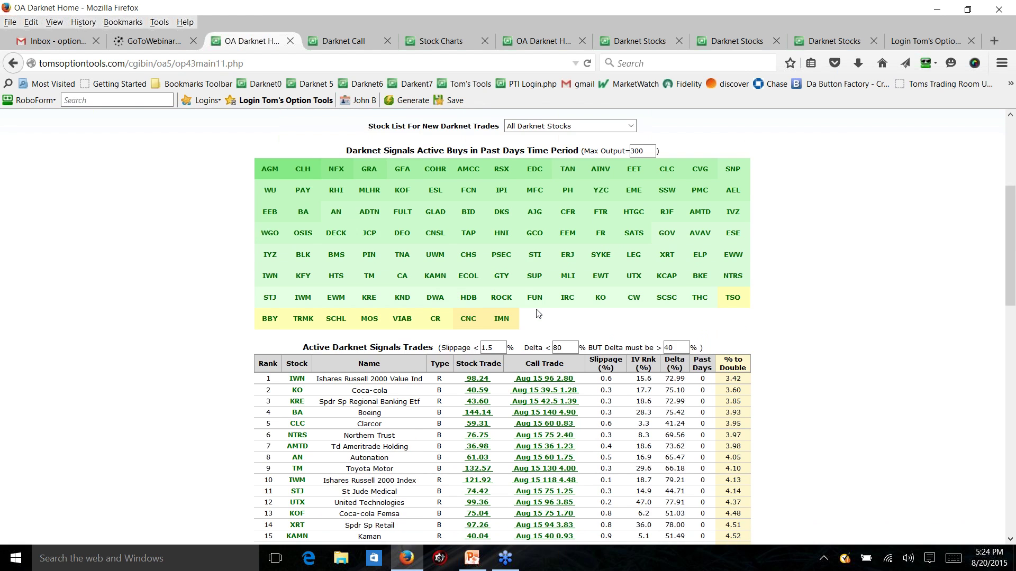
pyautogui.scroll(-3, 536, 314)
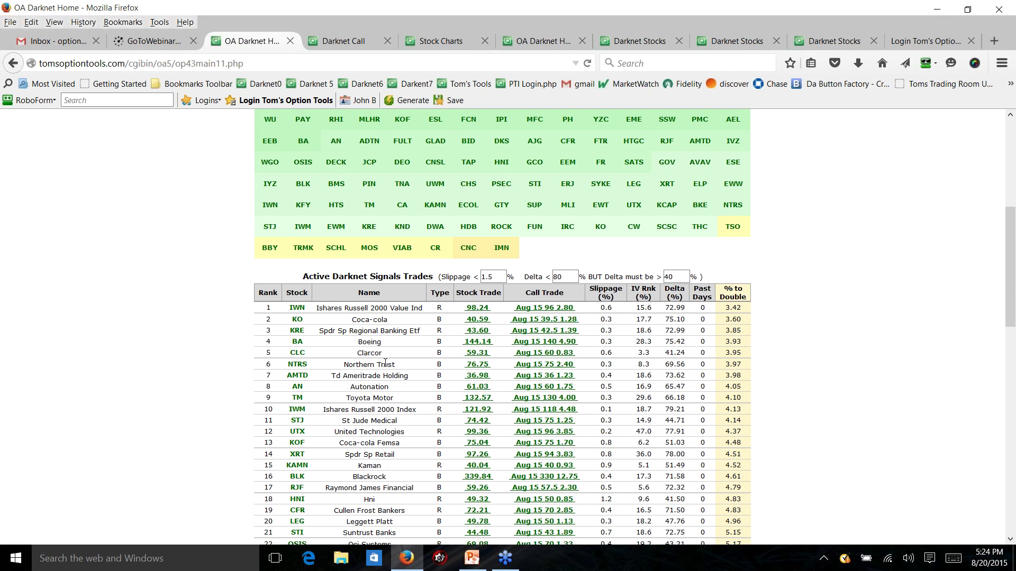
pyautogui.scroll(5, 615, 338)
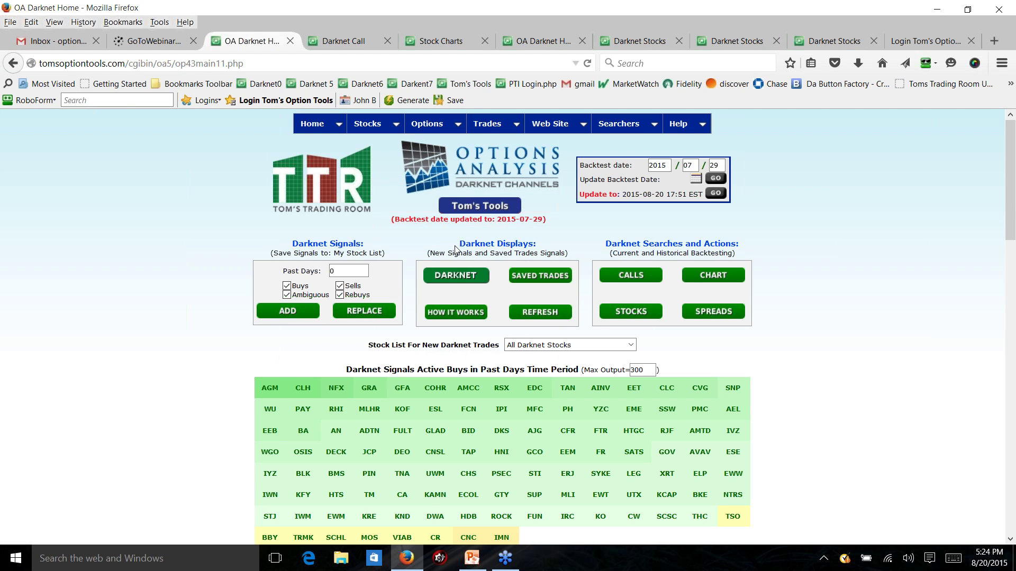
pyautogui.scroll(-1, 518, 281)
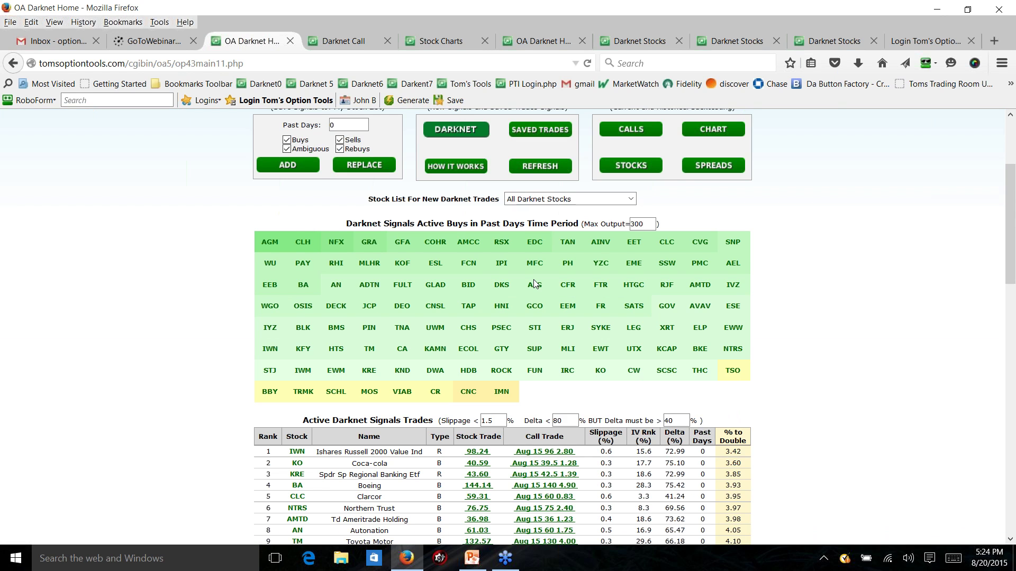
# Step: Examine the risk graph and quote figures for the KO Aug 15 39.5 call trade, and close its window
pyautogui.scroll(-3, 533, 282)
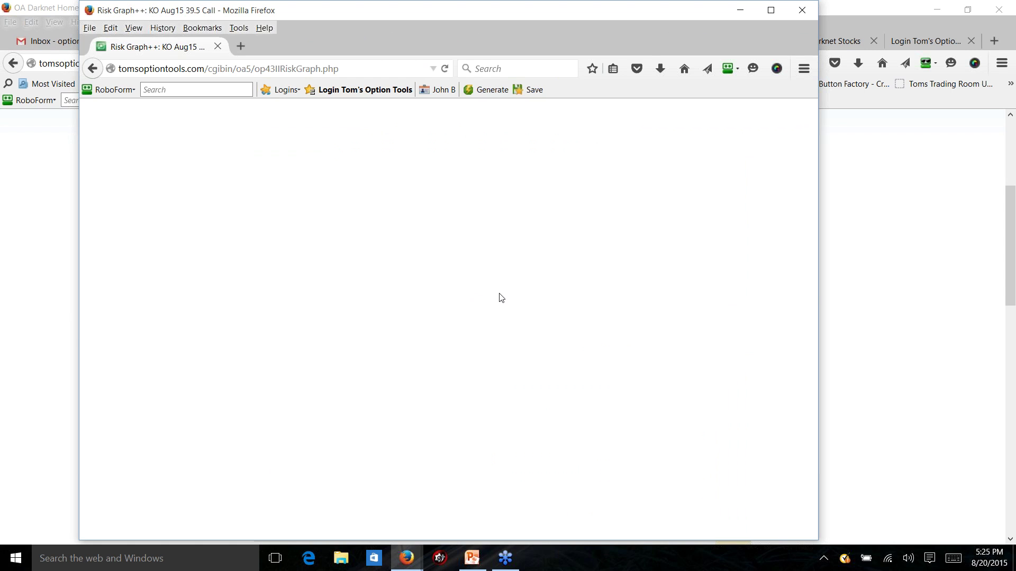
pyautogui.scroll(-6, 387, 432)
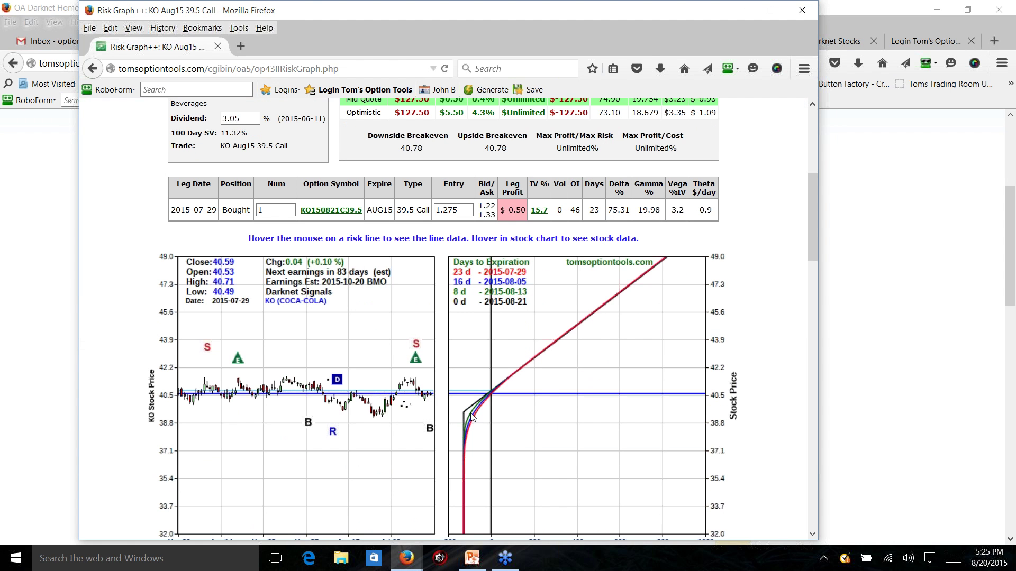
pyautogui.scroll(-2, 476, 406)
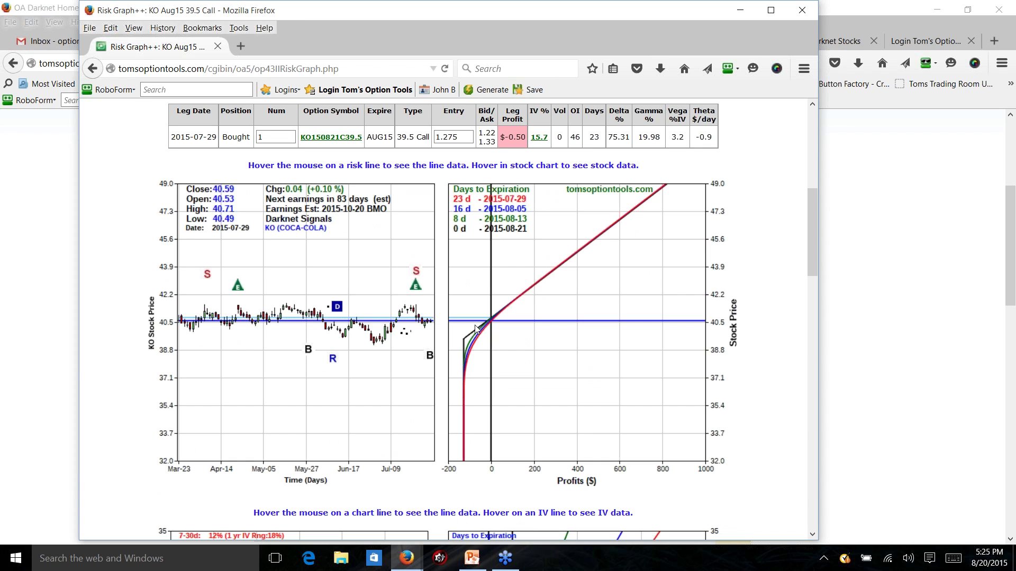
pyautogui.scroll(3, 476, 329)
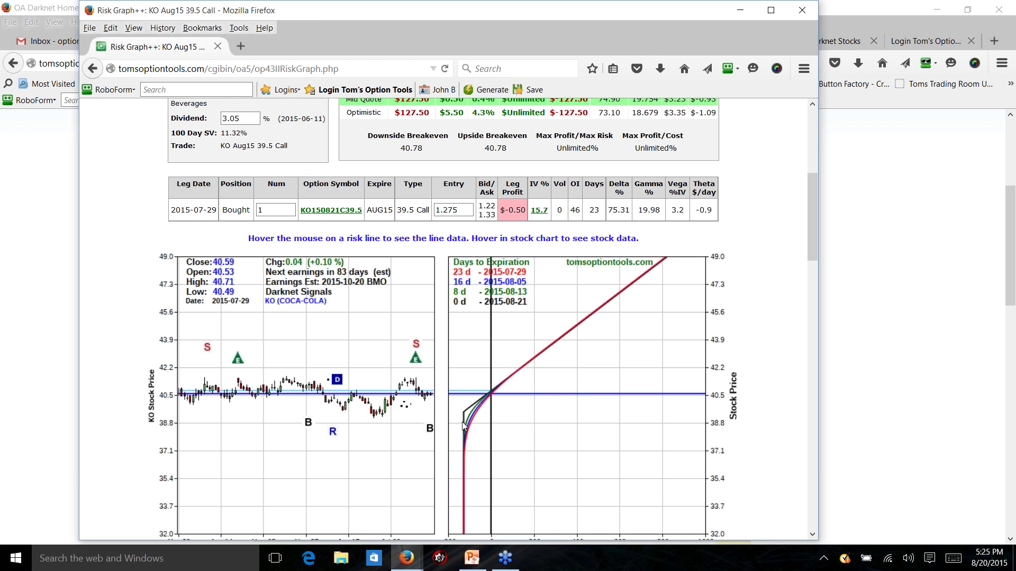
pyautogui.moveTo(468, 411)
pyautogui.scroll(1, 467, 359)
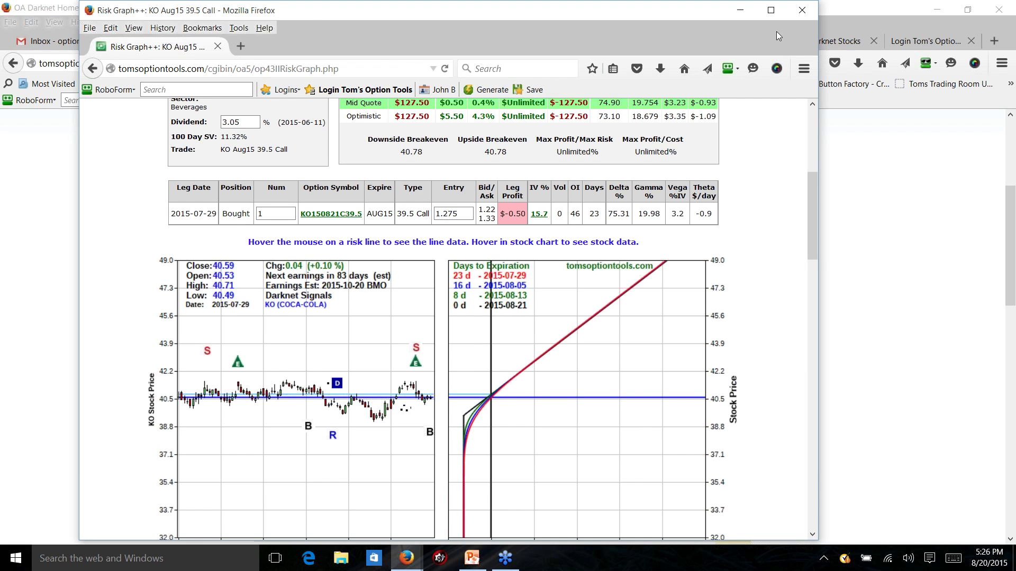
pyautogui.scroll(3, 585, 321)
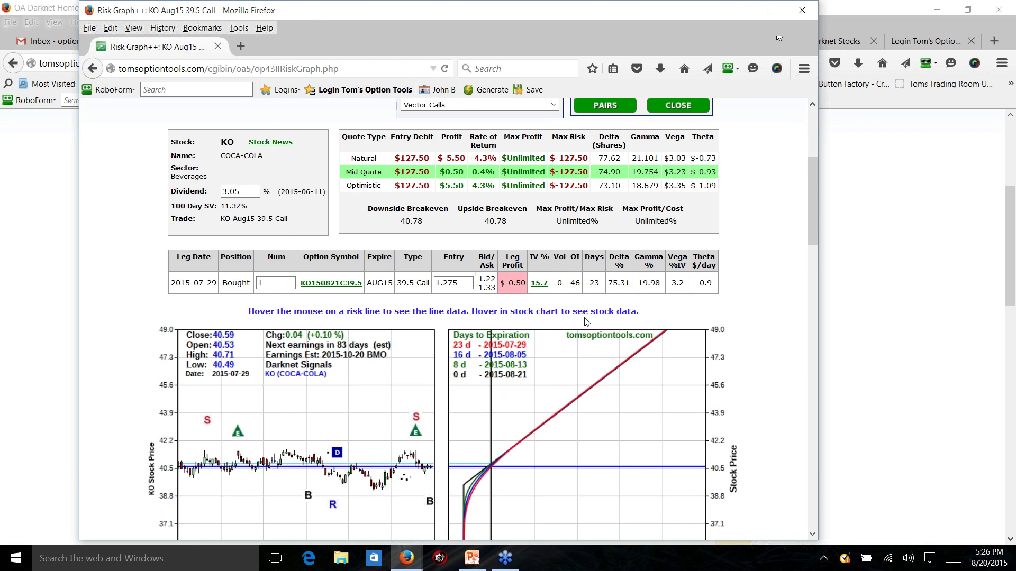
pyautogui.hotkey('ctrl', 'w')
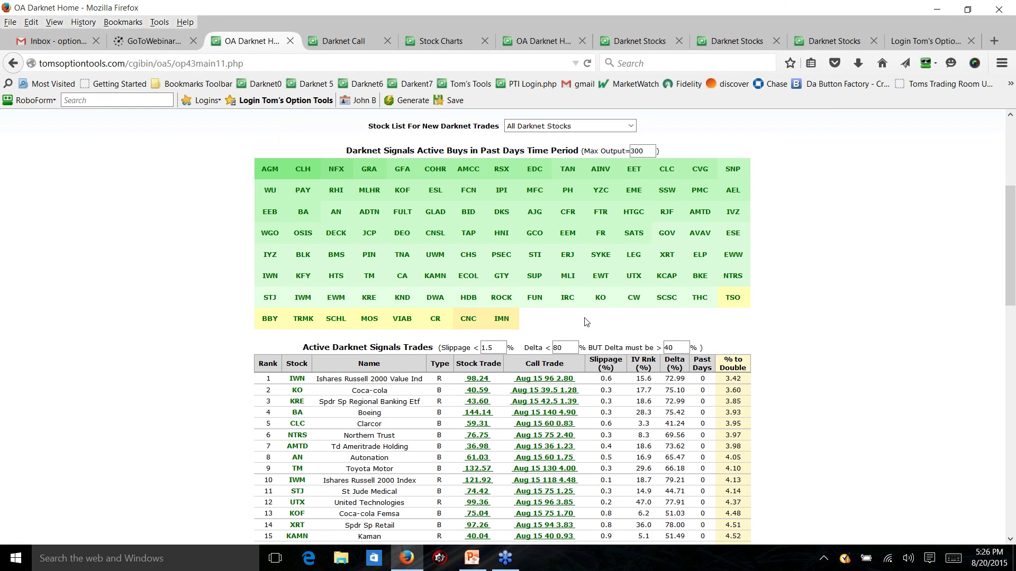
# Step: Show the Saved Trades display for the 2015-07-29 backtest and review the Vector Calls folder's buy signals and BA chart
pyautogui.scroll(9, 571, 354)
pyautogui.scroll(-8, 558, 388)
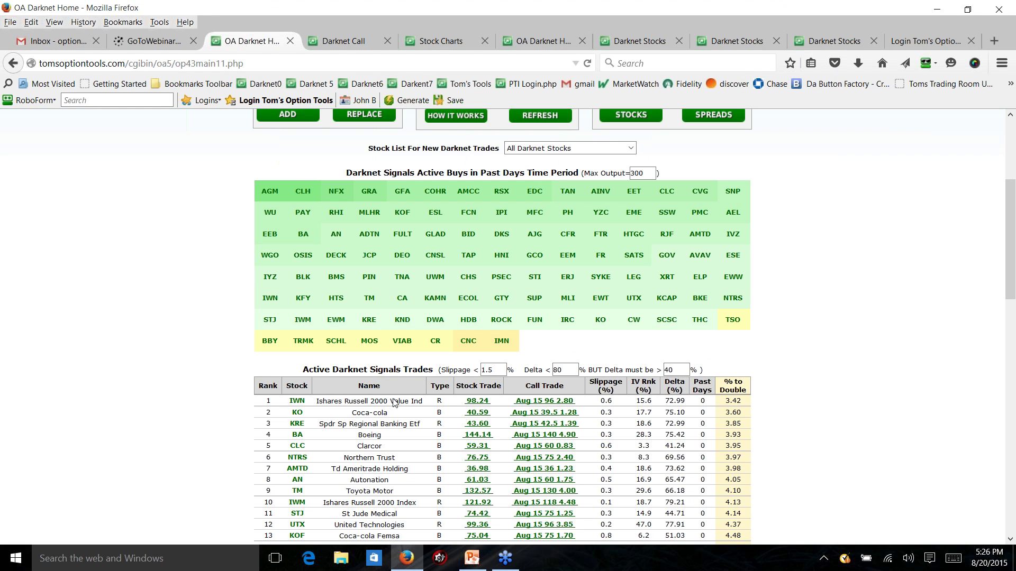
pyautogui.scroll(5, 136, 349)
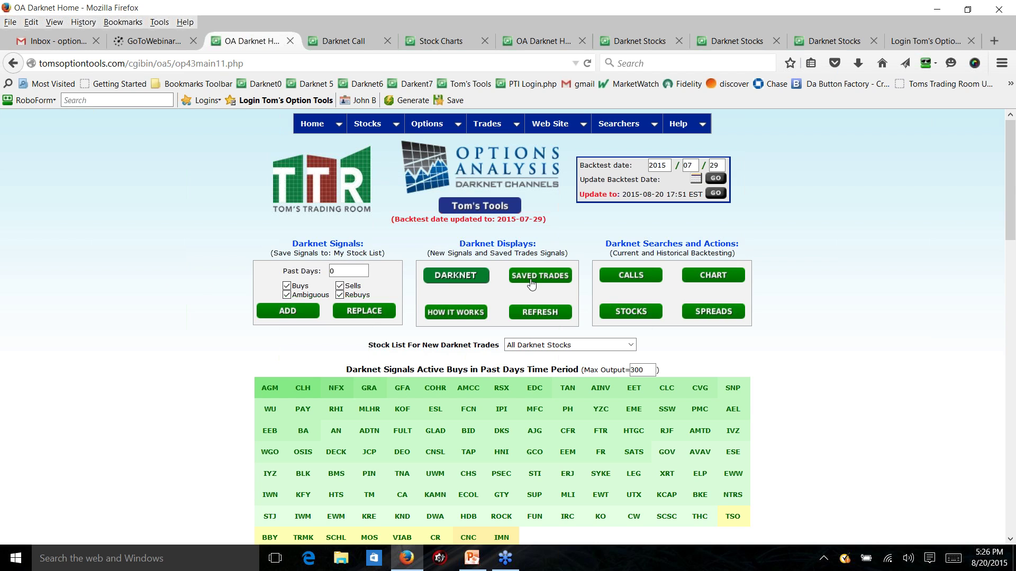
pyautogui.click(551, 310)
pyautogui.scroll(-3, 547, 259)
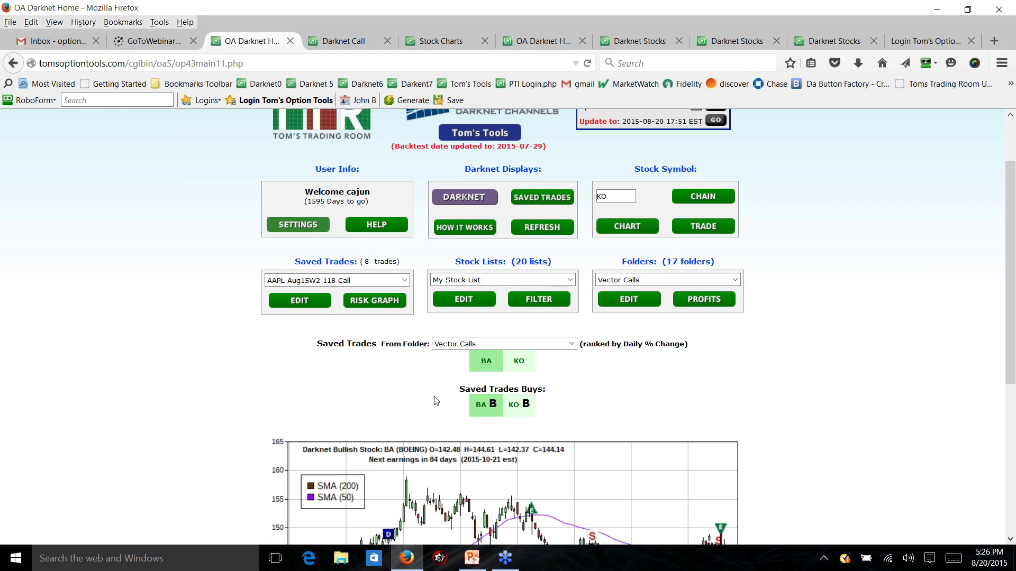
pyautogui.scroll(3, 431, 407)
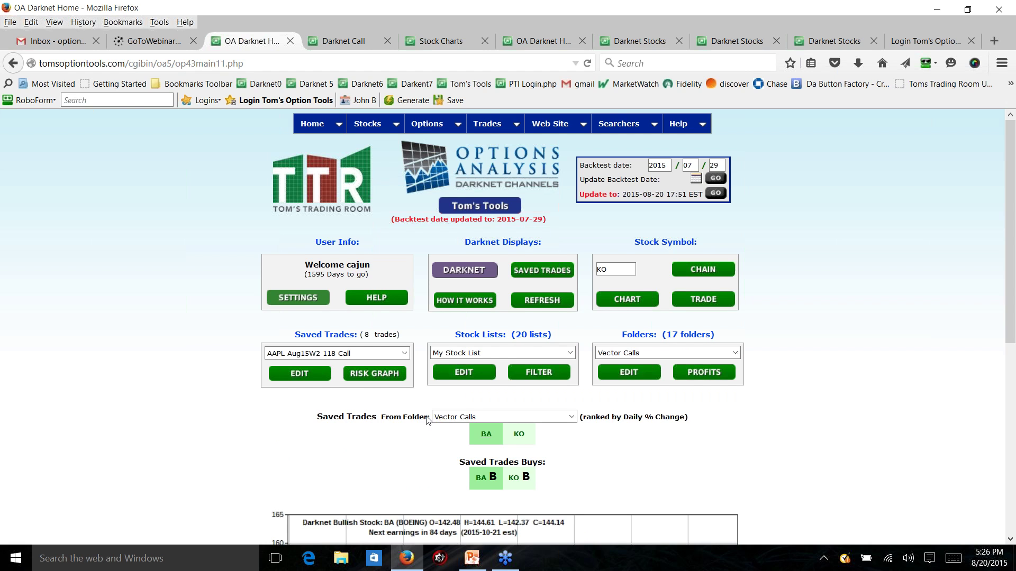
pyautogui.scroll(-3, 427, 420)
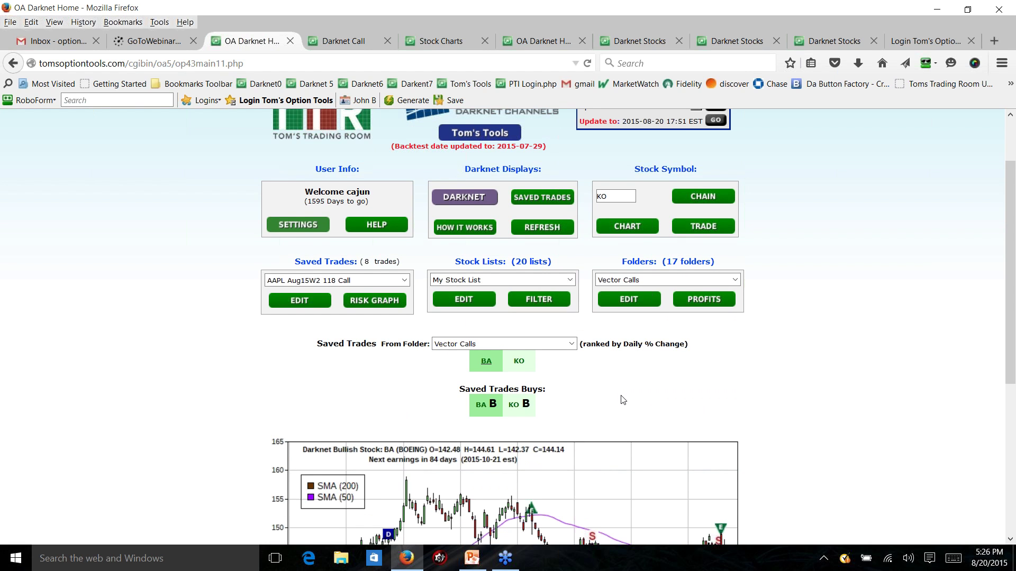
pyautogui.scroll(-1, 598, 370)
pyautogui.scroll(-3, 571, 343)
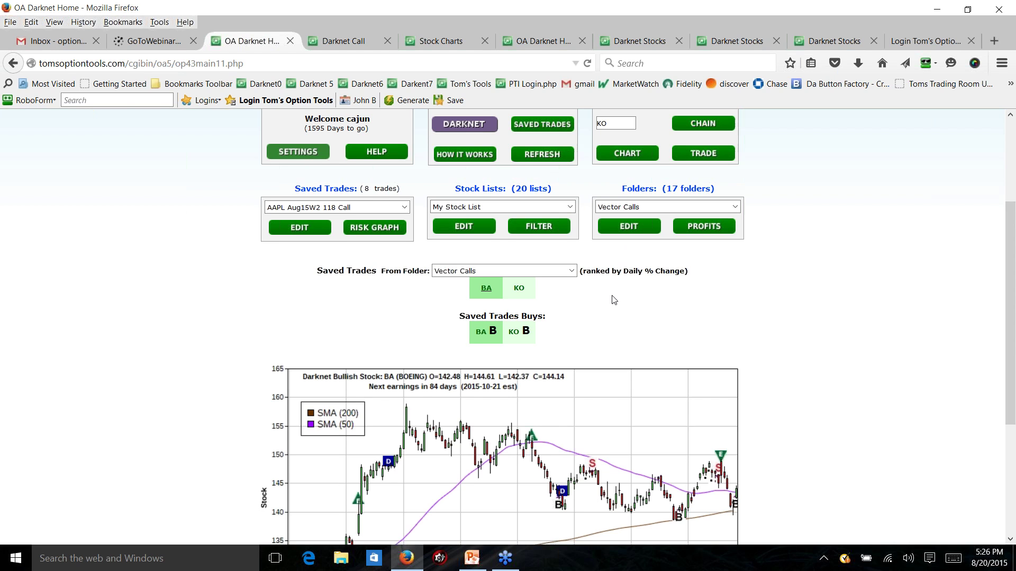
pyautogui.scroll(-1, 614, 300)
pyautogui.scroll(-2, 600, 309)
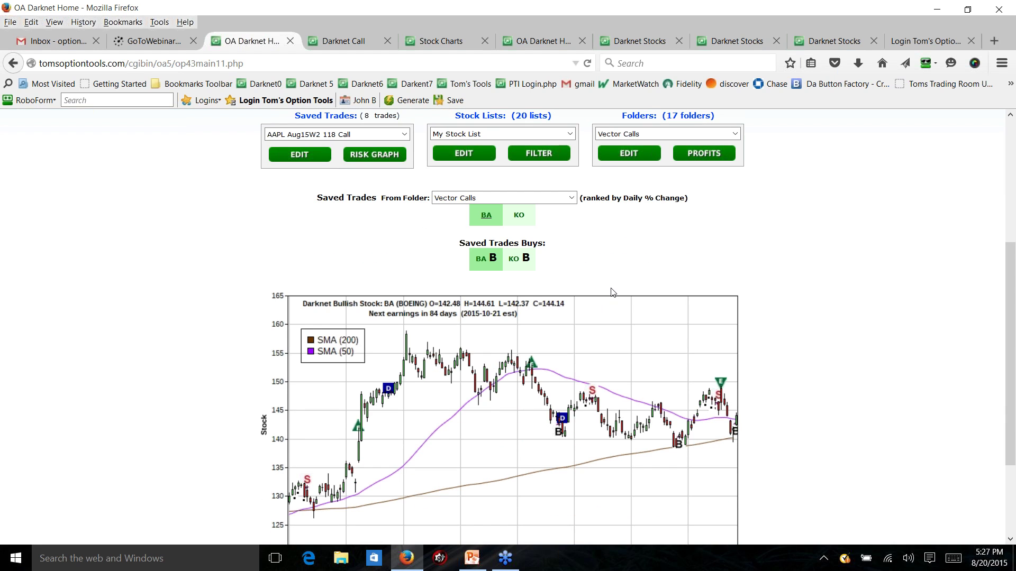
# Step: Change the backtest date to 2015-06-30
pyautogui.scroll(5, 613, 293)
pyautogui.click(696, 178)
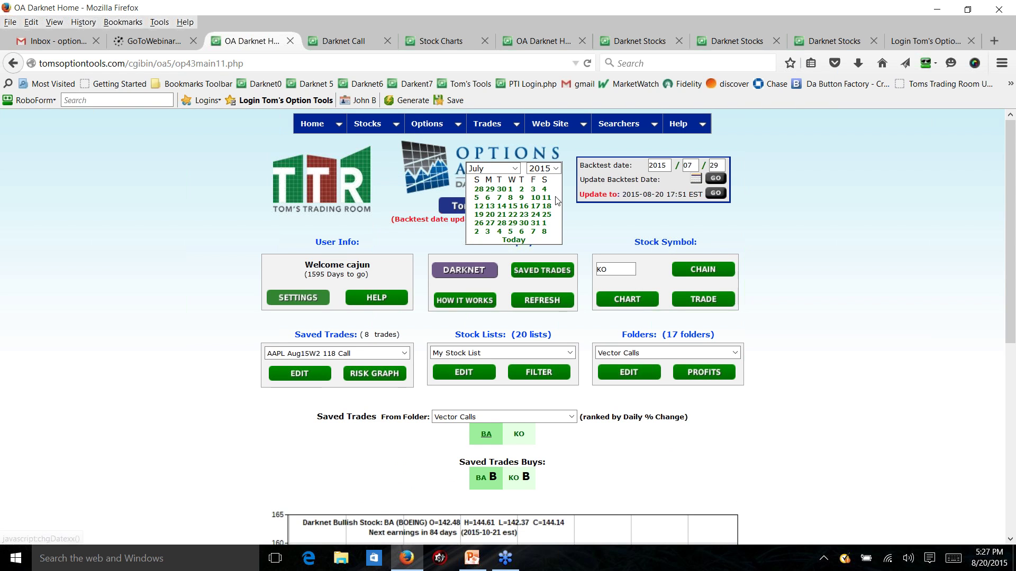
pyautogui.click(501, 189)
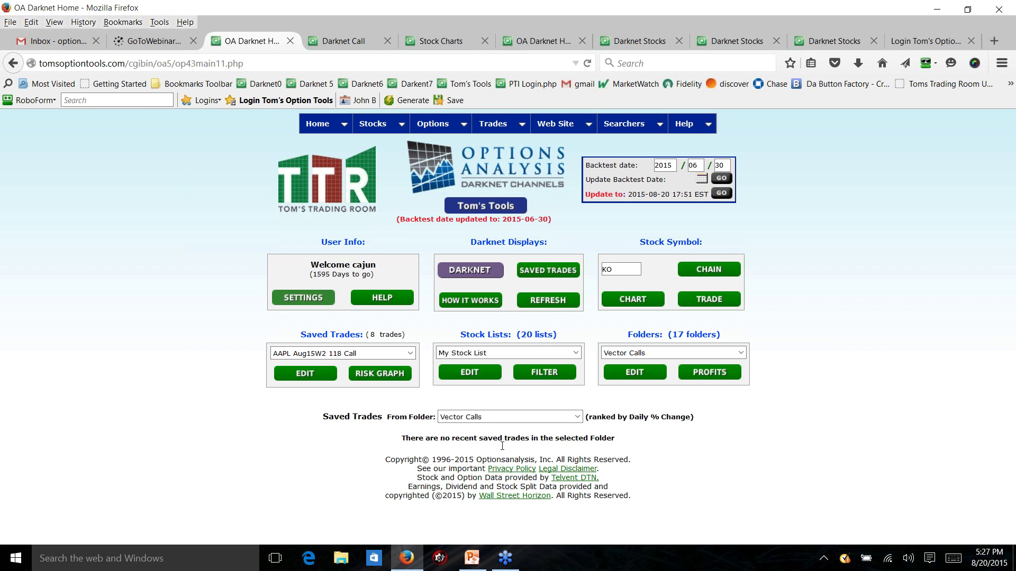
# Step: Set the backtest date to July 30, 2015
pyautogui.click(701, 180)
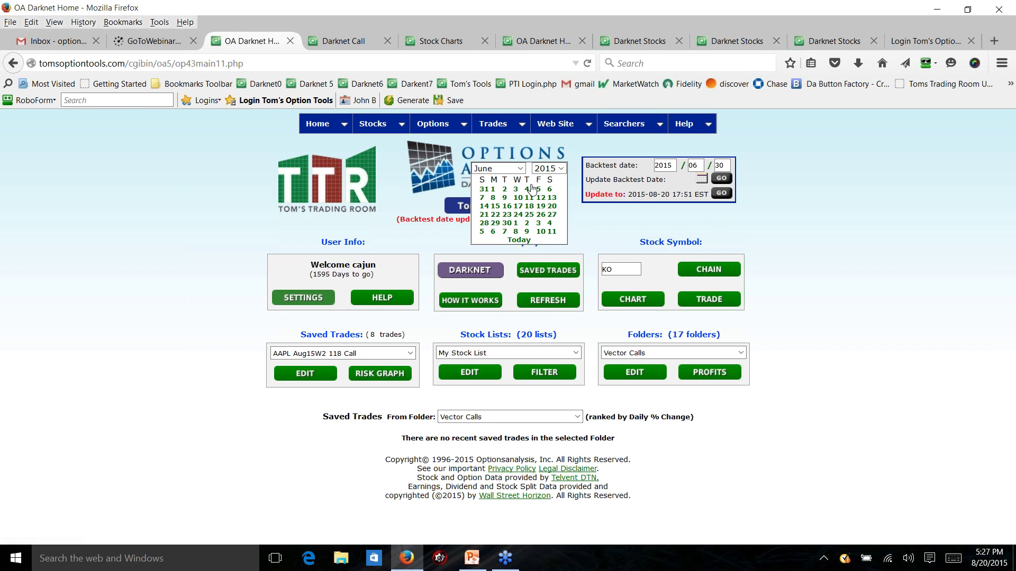
pyautogui.click(515, 168)
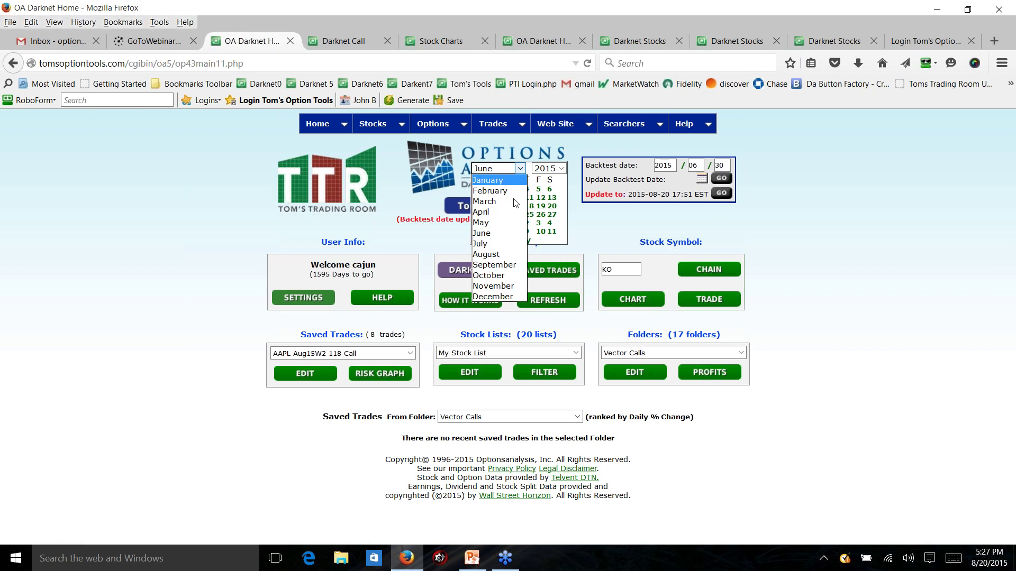
pyautogui.click(502, 244)
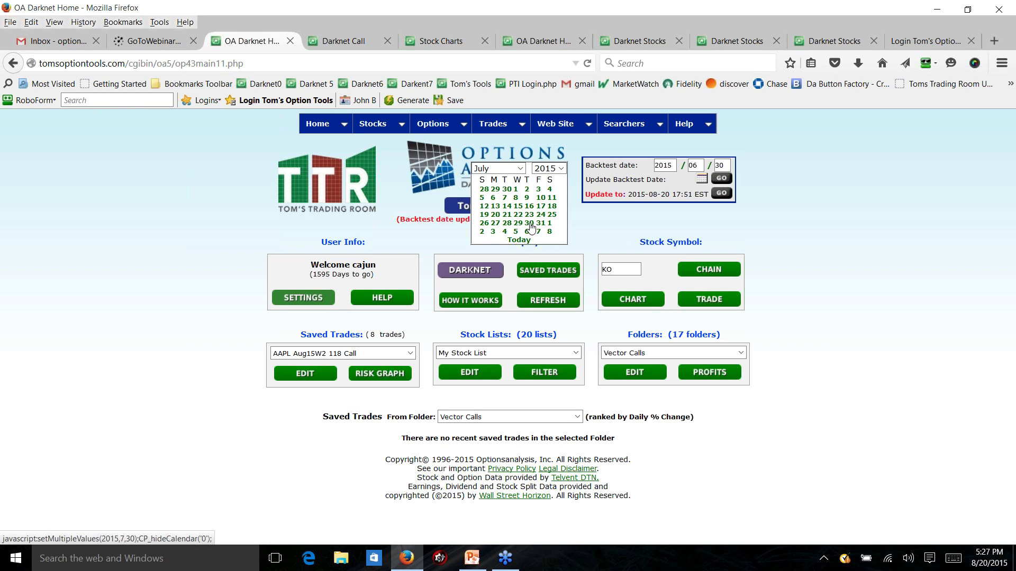
pyautogui.click(529, 223)
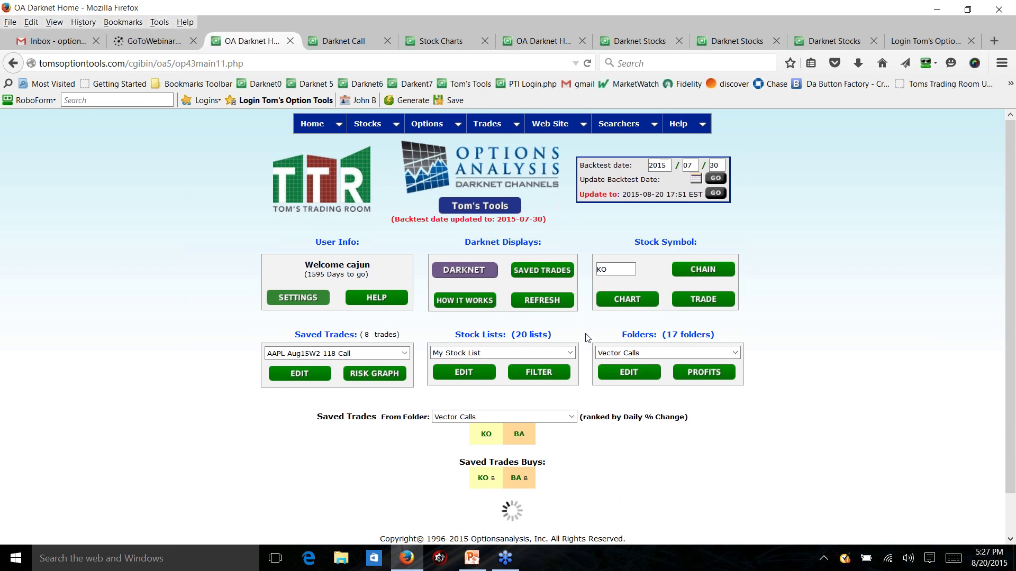
# Step: Review the saved trades buys and KO chart for 2015-07-30, check the KO Stock Charts page and return to Darknet Home
pyautogui.scroll(-5, 495, 340)
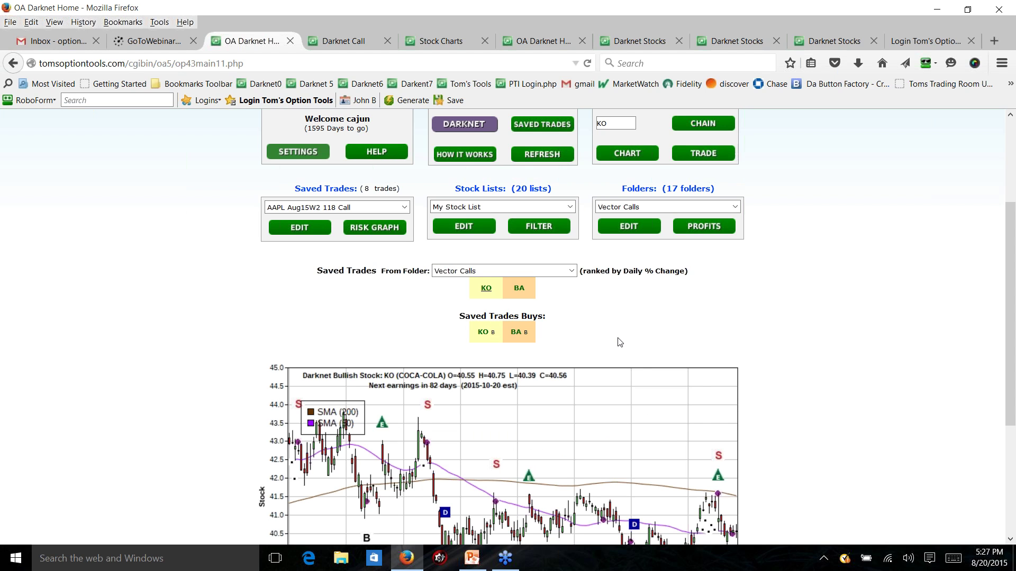
pyautogui.scroll(-5, 620, 342)
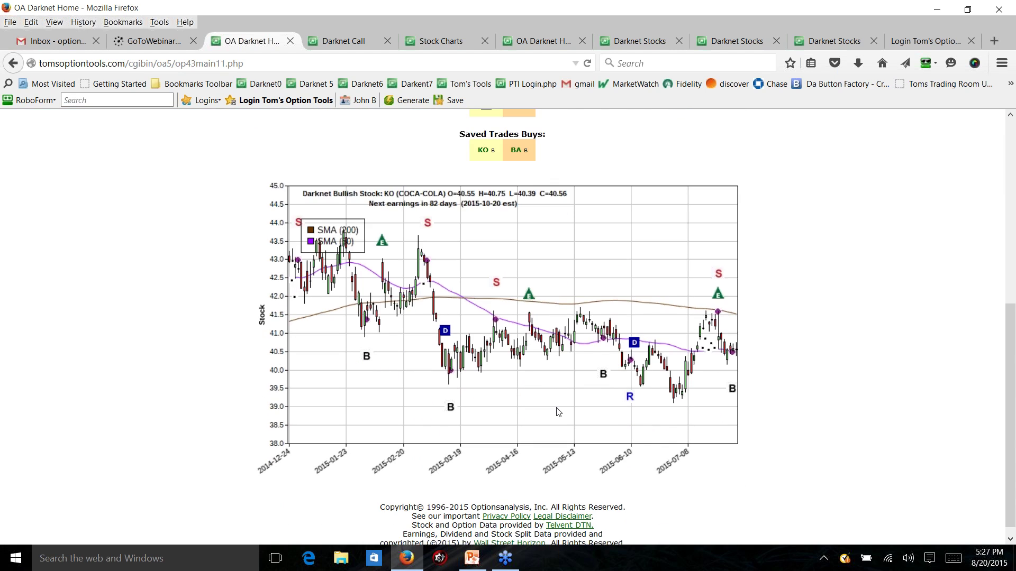
pyautogui.scroll(3, 563, 438)
pyautogui.scroll(3, 563, 438)
pyautogui.scroll(-8, 582, 434)
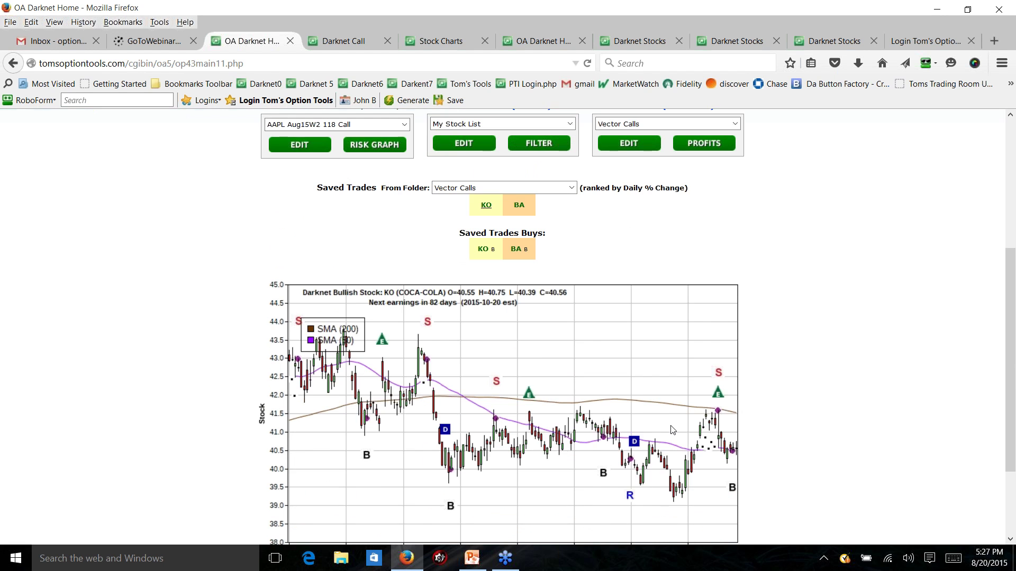
pyautogui.scroll(6, 650, 419)
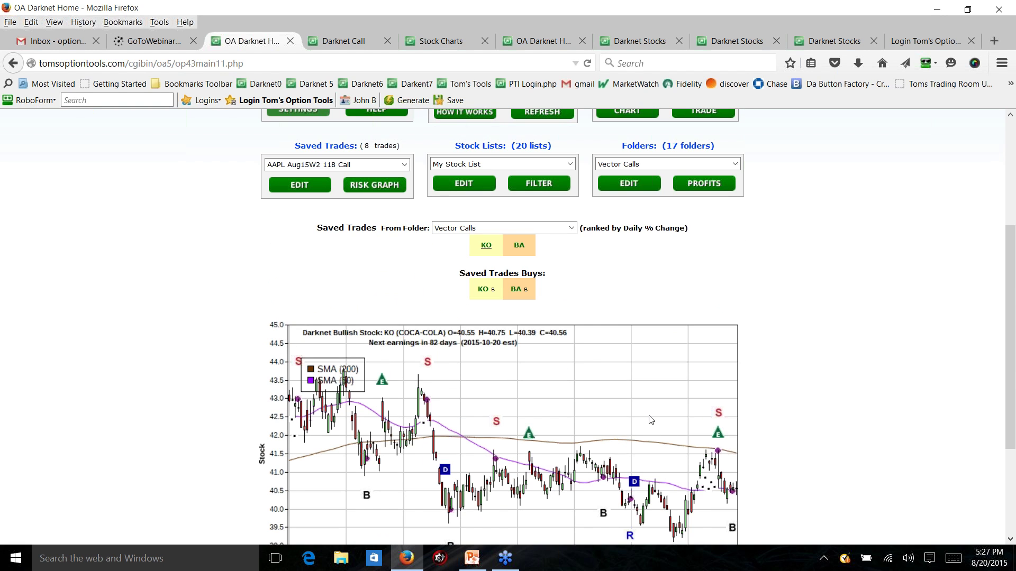
pyautogui.scroll(5, 650, 419)
pyautogui.scroll(-2, 631, 348)
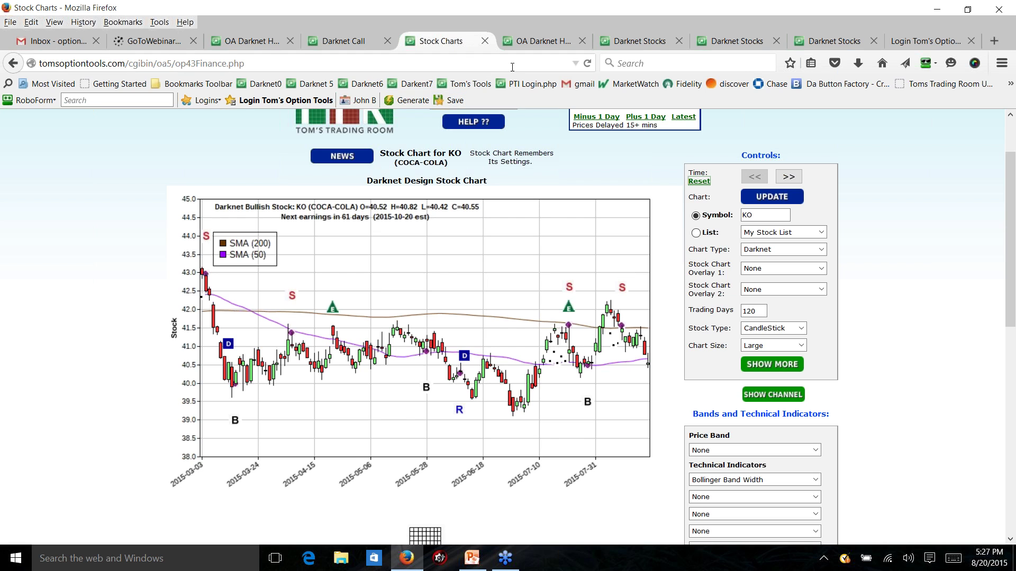
pyautogui.click(261, 33)
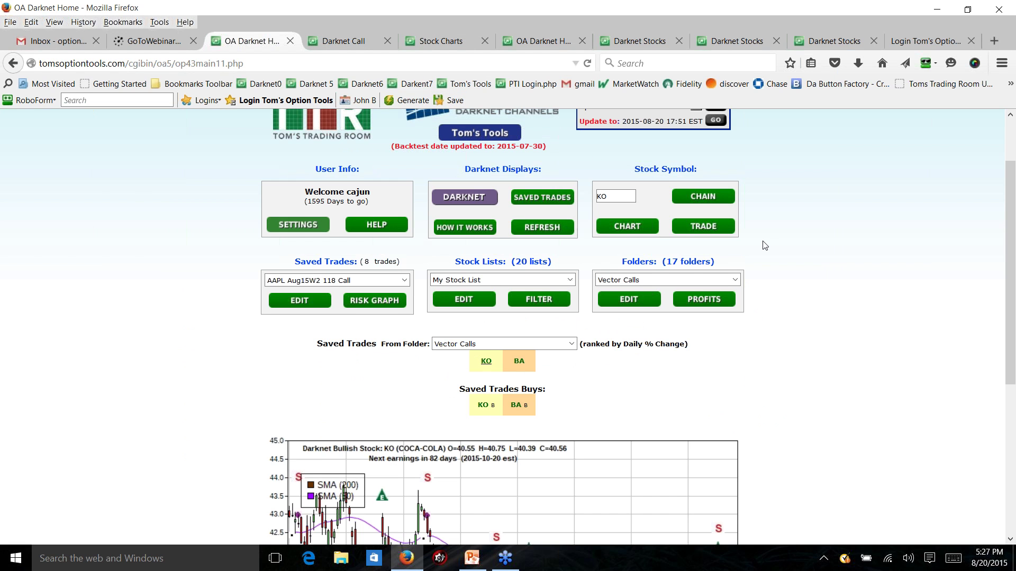
# Step: Change the backtest date to 2015-07-07
pyautogui.scroll(3, 764, 245)
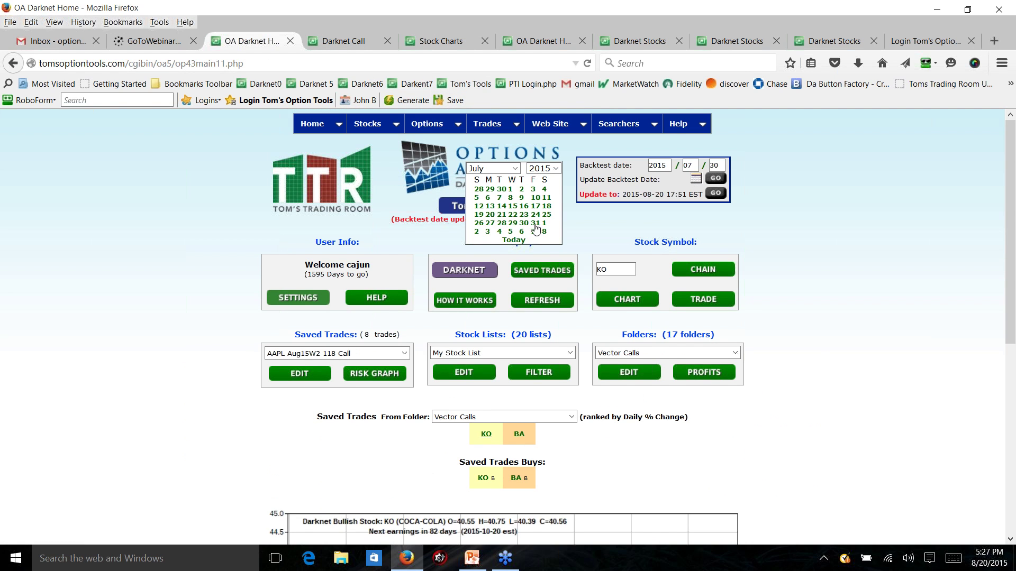
pyautogui.click(856, 278)
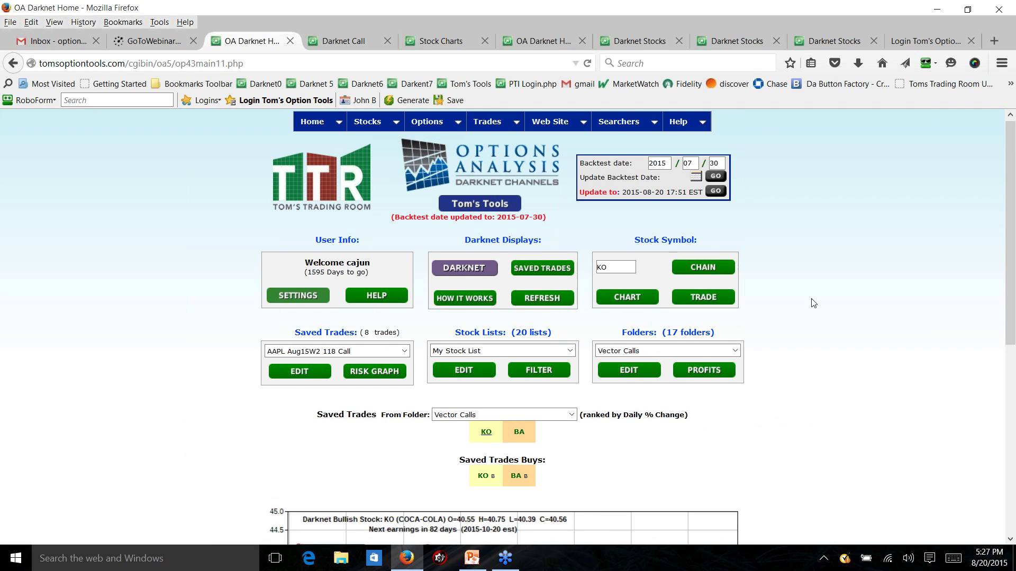
pyautogui.scroll(-5, 807, 289)
pyautogui.scroll(5, 786, 261)
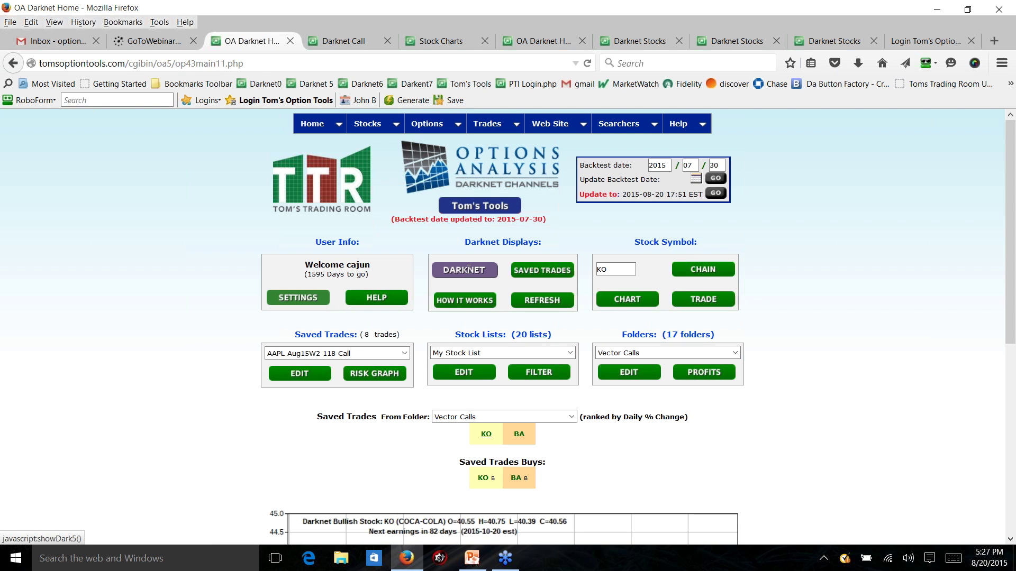
pyautogui.click(695, 179)
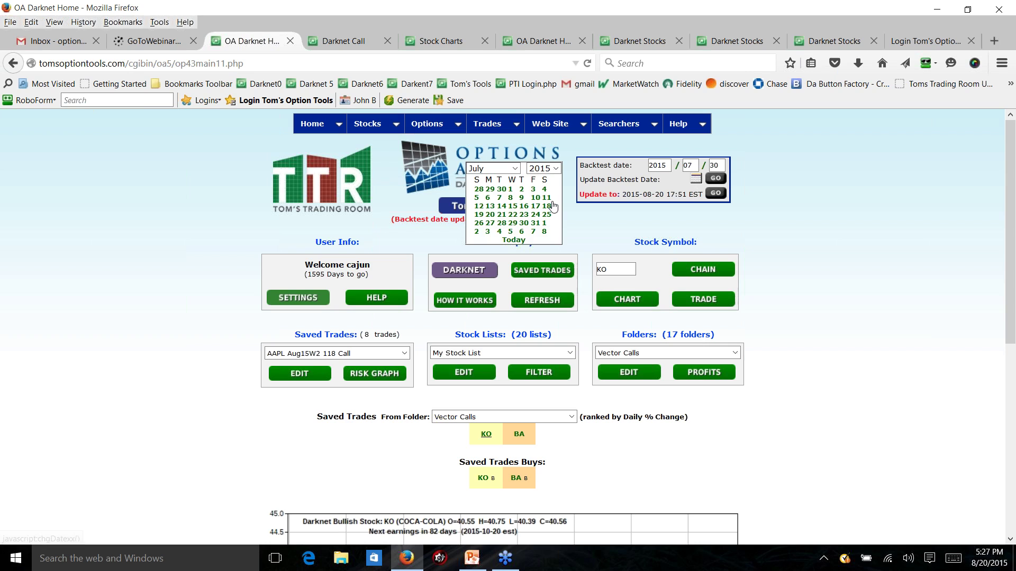
pyautogui.click(500, 200)
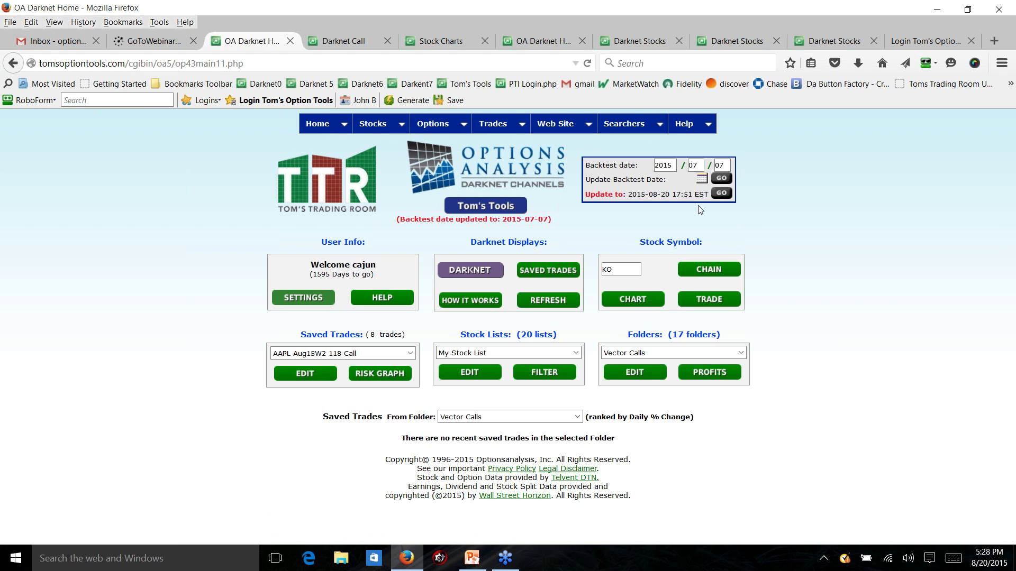
# Step: Set the backtest date to August 7, 2015 and view the buy and sell signals of the Vector Calls saved trades
pyautogui.click(701, 179)
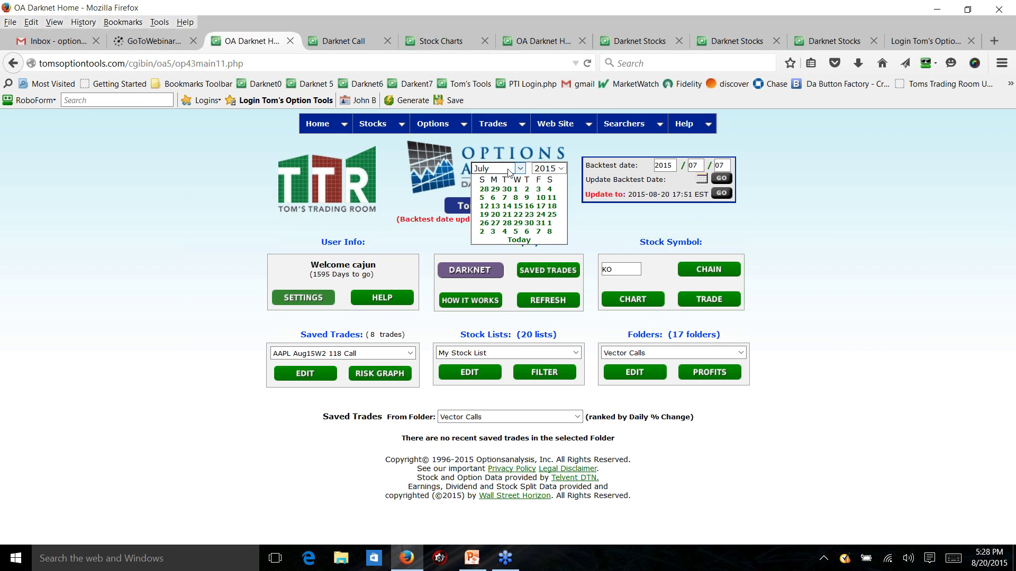
pyautogui.click(508, 168)
pyautogui.press('Down')
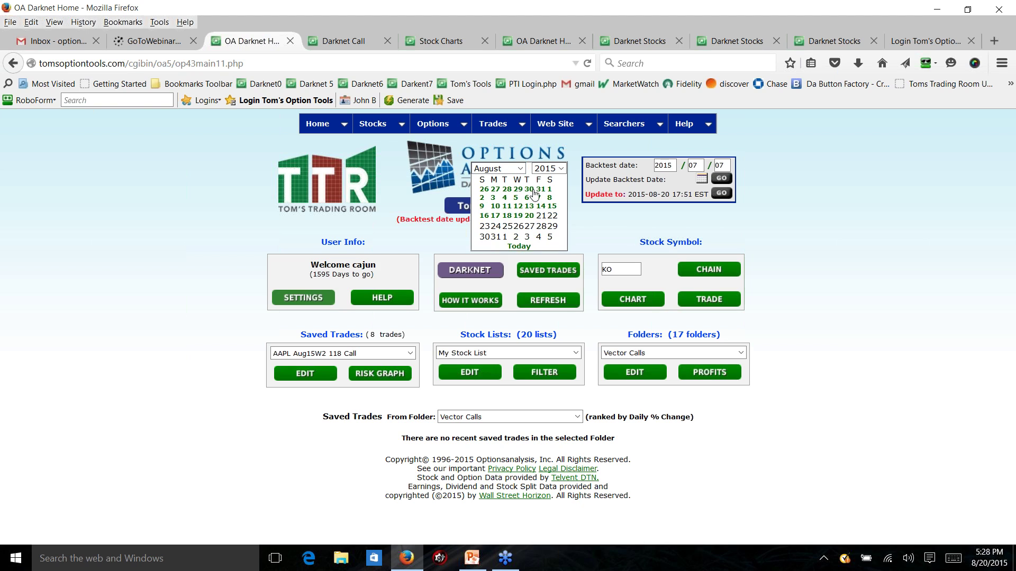
pyautogui.click(538, 198)
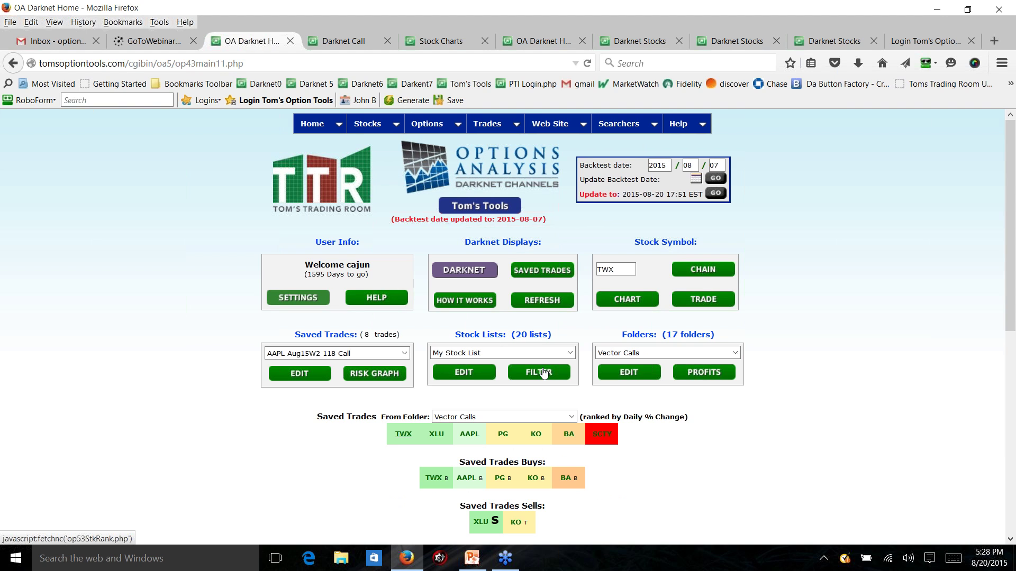
pyautogui.scroll(-5, 543, 373)
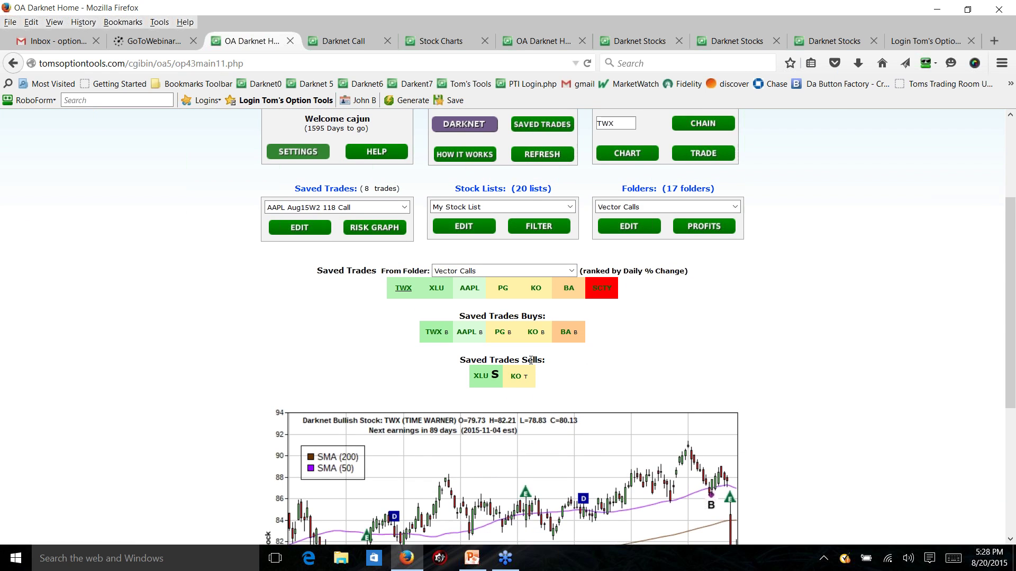
# Step: Open the XLU chart from the saved trades sells and review it alongside the buy and sell signals for 2015-08-07
pyautogui.scroll(-2, 578, 377)
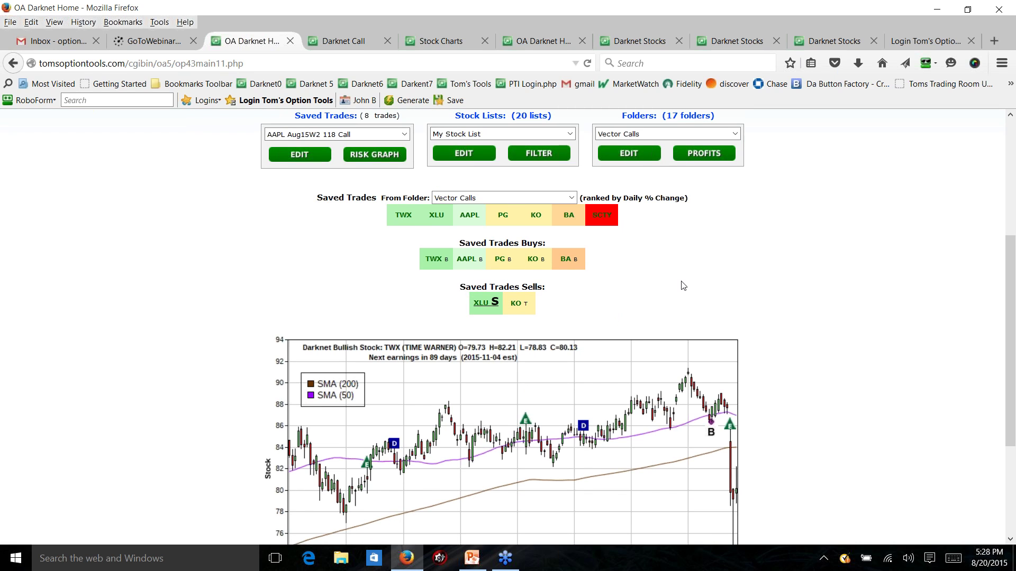
pyautogui.scroll(-3, 682, 283)
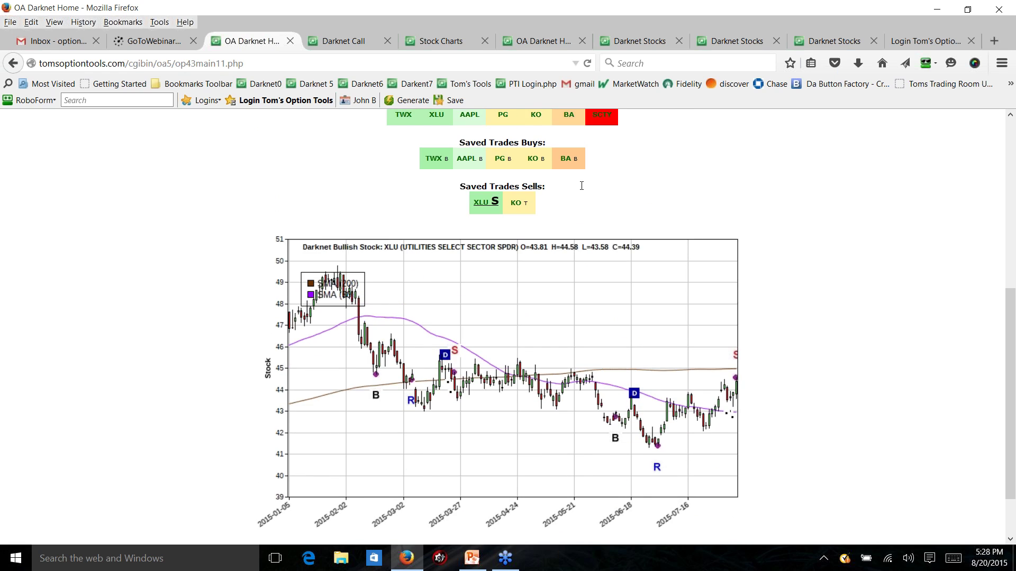
pyautogui.scroll(1, 529, 222)
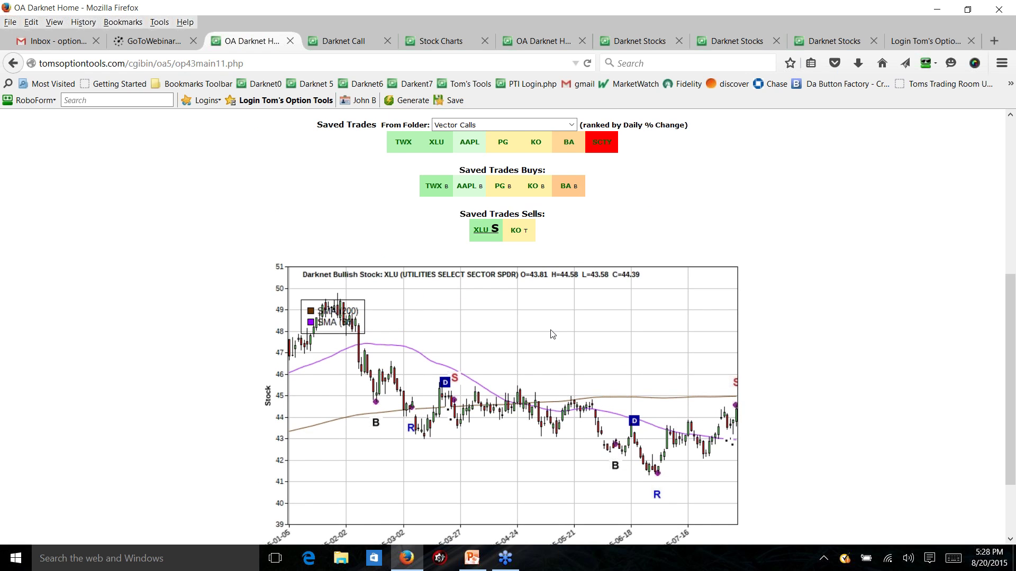
pyautogui.scroll(1, 579, 353)
pyautogui.scroll(3, 608, 349)
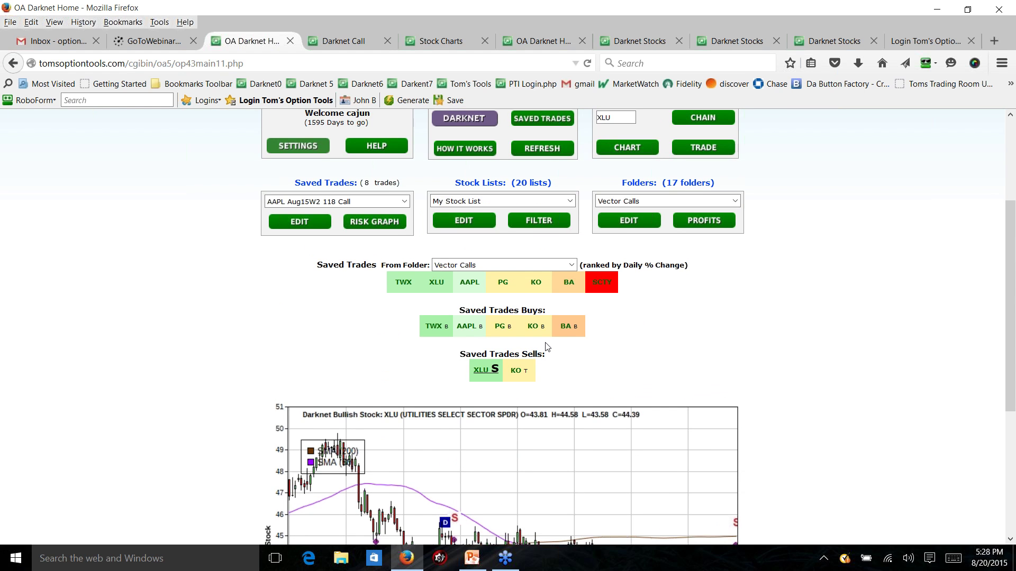
pyautogui.scroll(-10, 592, 344)
pyautogui.scroll(6, 575, 338)
pyautogui.scroll(9, 582, 338)
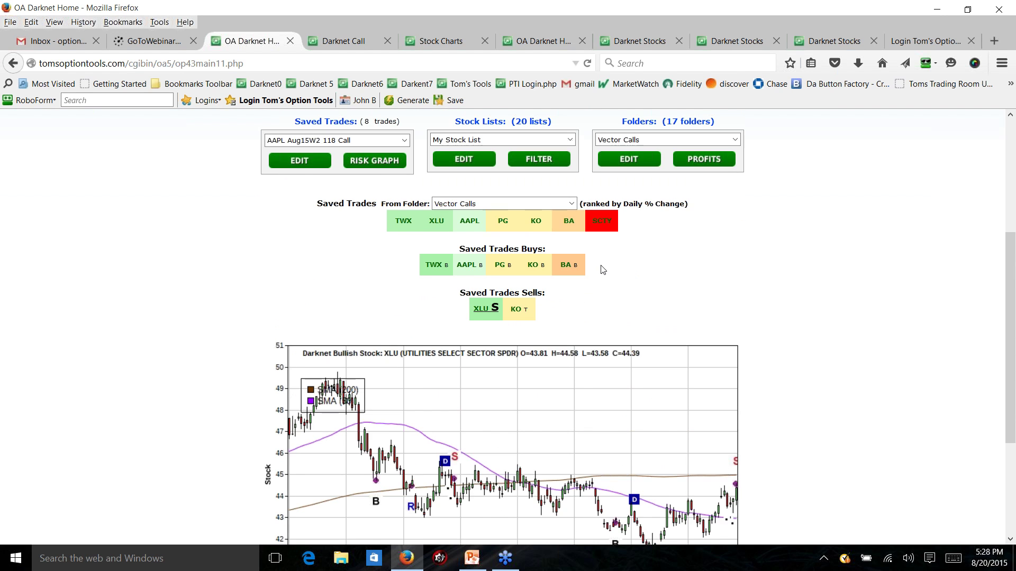
pyautogui.scroll(-2, 598, 365)
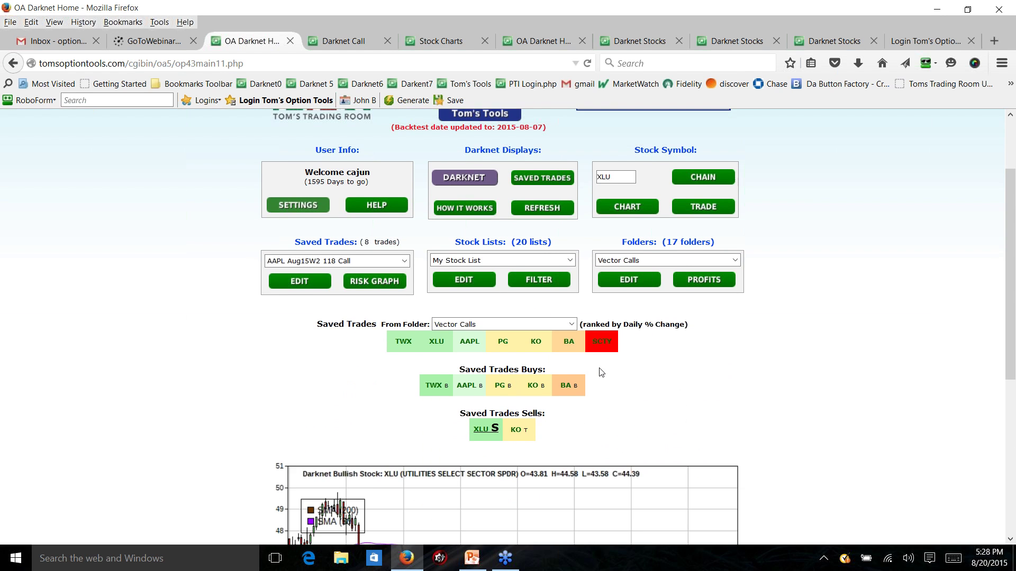
pyautogui.scroll(-7, 613, 401)
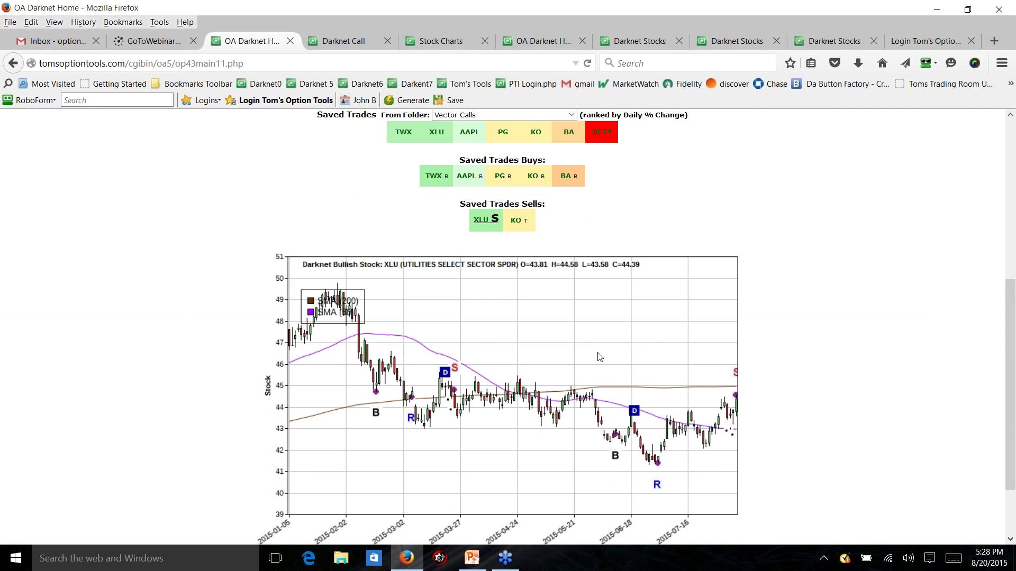
pyautogui.scroll(6, 558, 389)
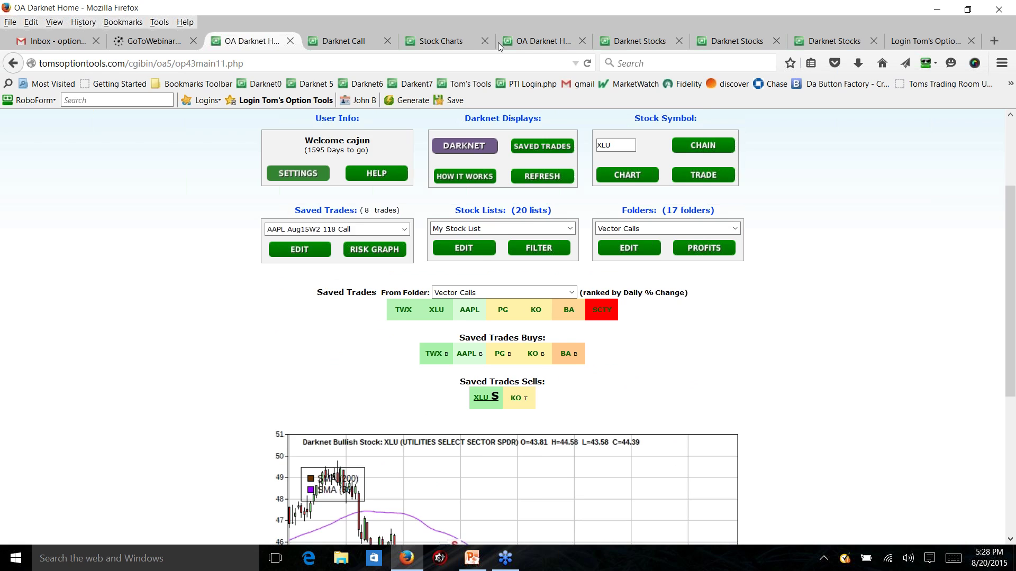
pyautogui.press('Home')
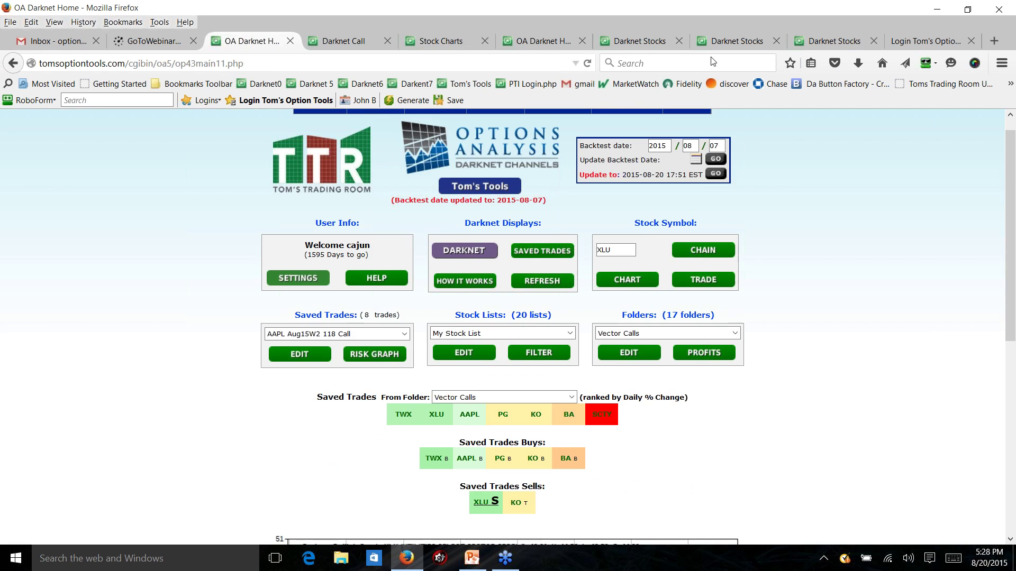
# Step: Switch to the Darknet Home page with current signals and review the active buys and signals trades for All Darknet Stocks
pyautogui.click(533, 42)
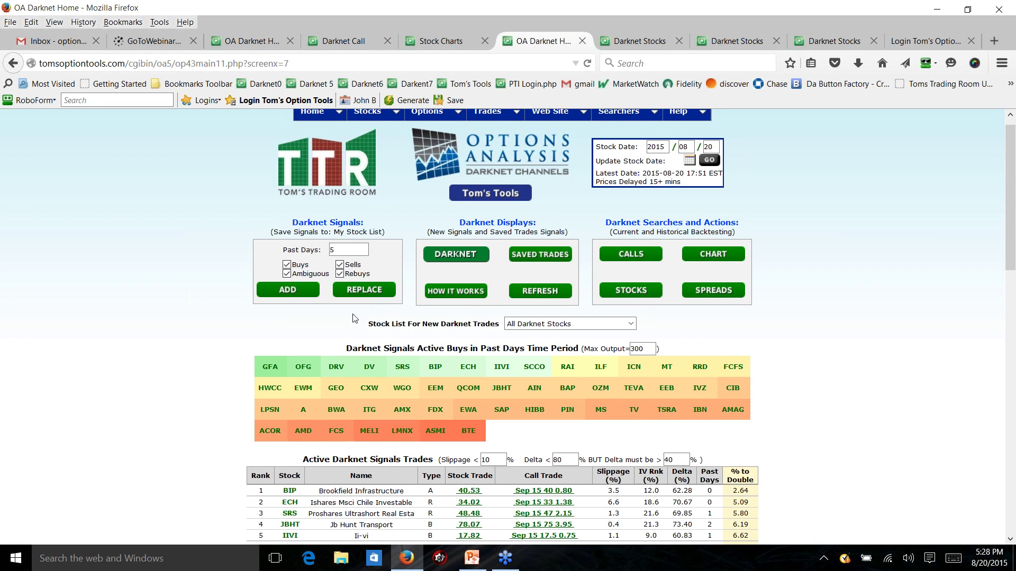
pyautogui.scroll(-3, 349, 328)
pyautogui.scroll(3, 349, 333)
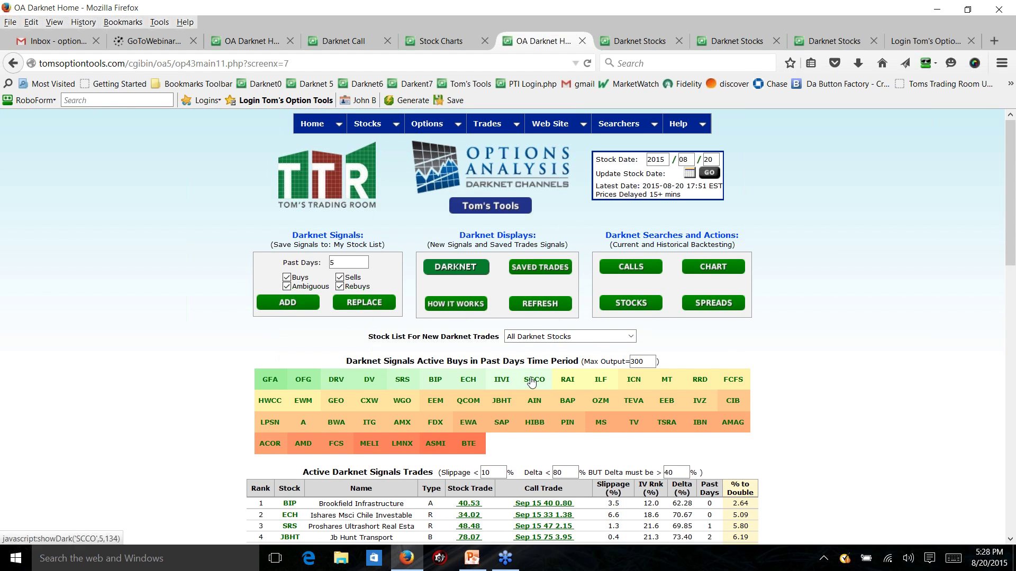
pyautogui.scroll(-5, 511, 271)
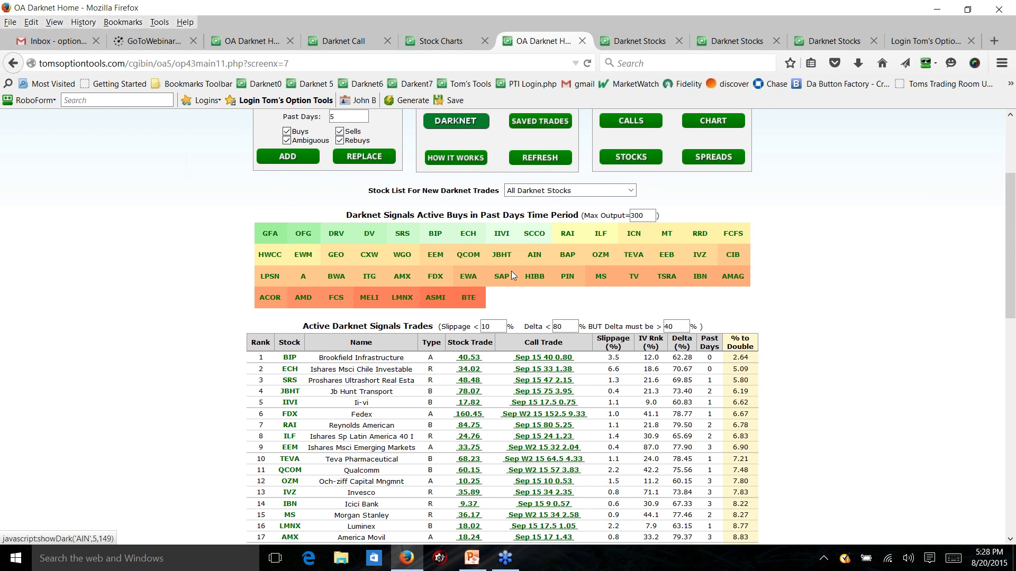
pyautogui.scroll(-15, 512, 284)
pyautogui.scroll(20, 734, 362)
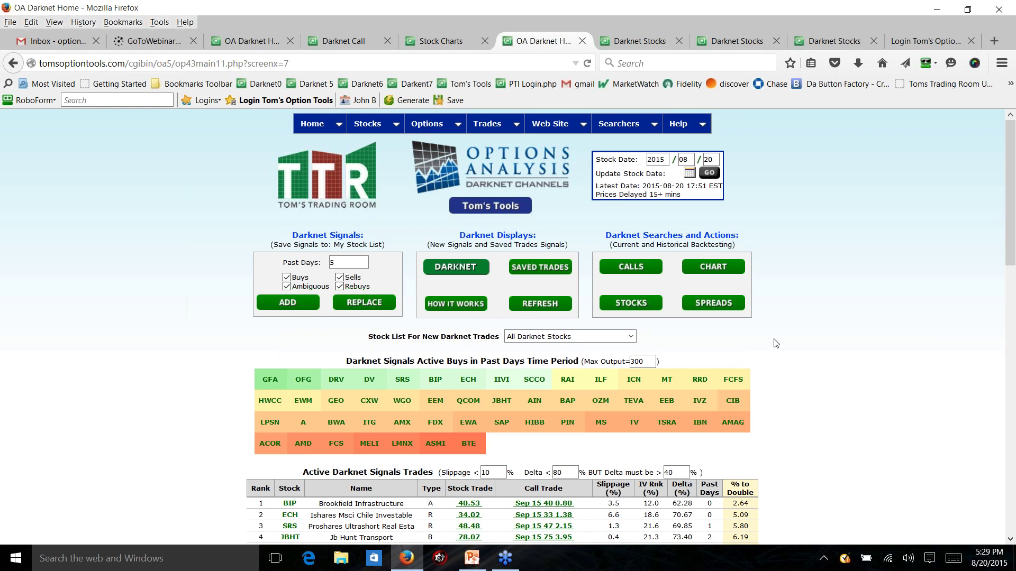
# Step: Display the Darknet signals for the Nasdaq 100 Optionable stock list
pyautogui.click(574, 337)
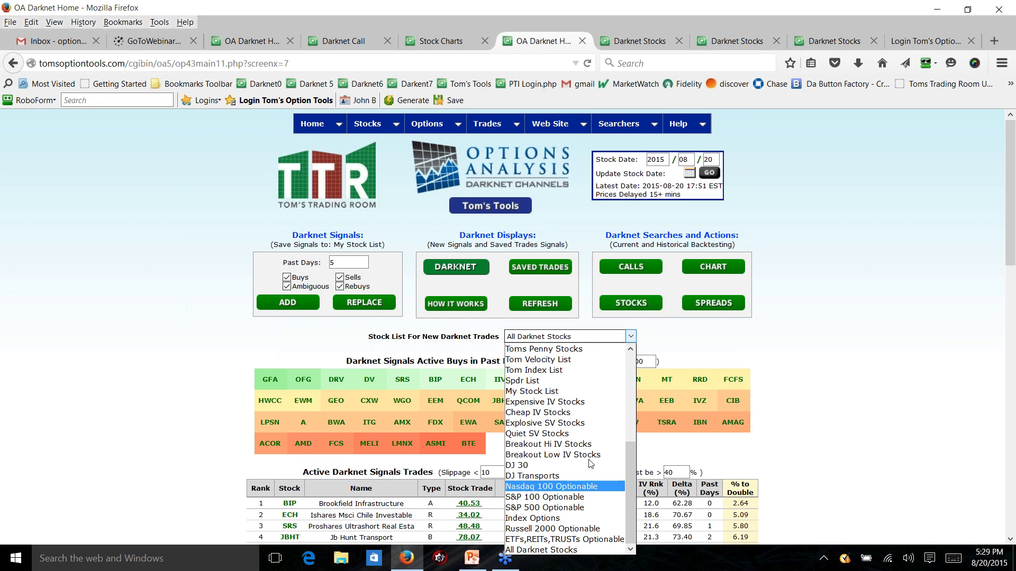
pyautogui.scroll(5, 591, 464)
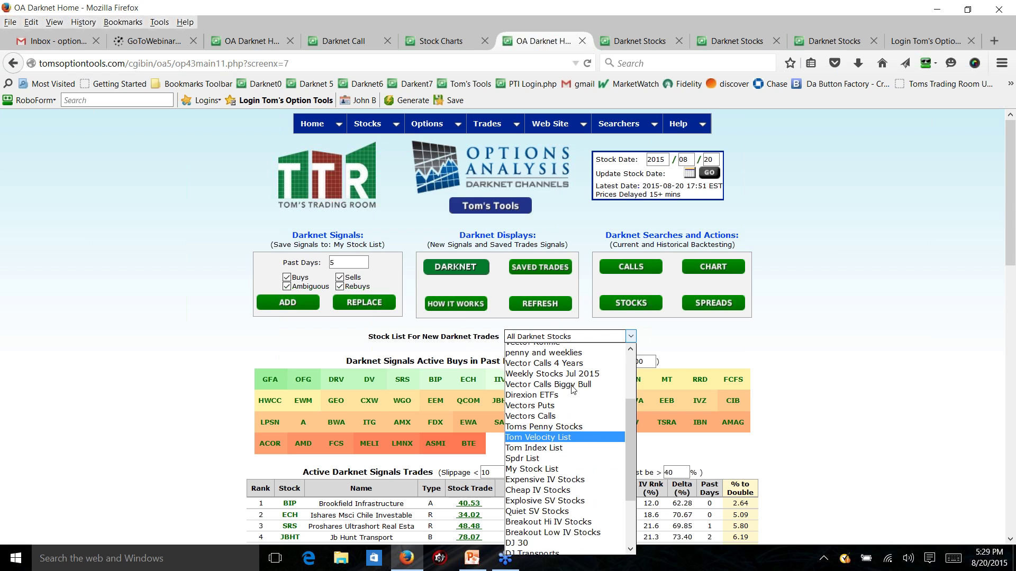
pyautogui.scroll(-5, 566, 449)
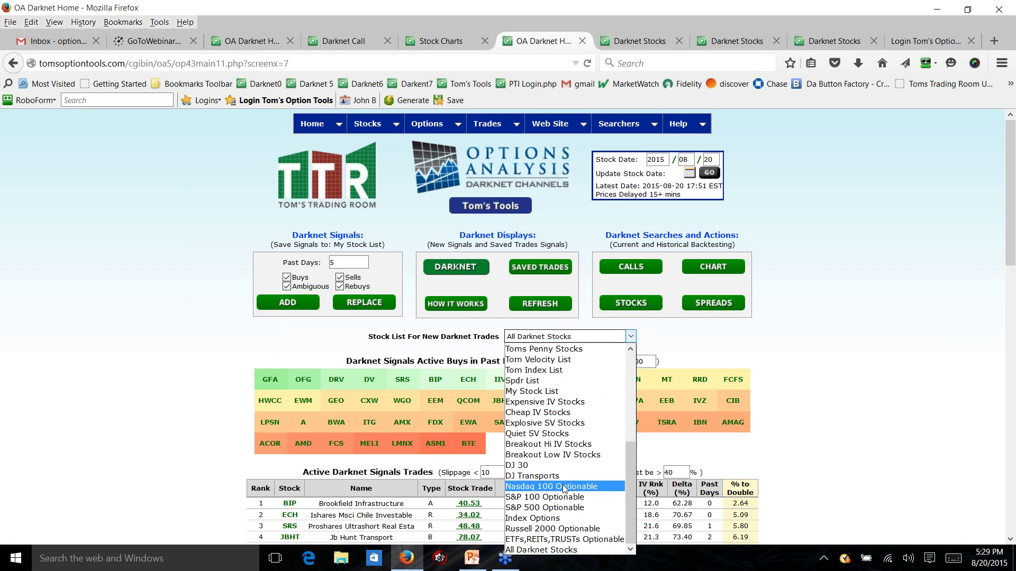
pyautogui.click(562, 488)
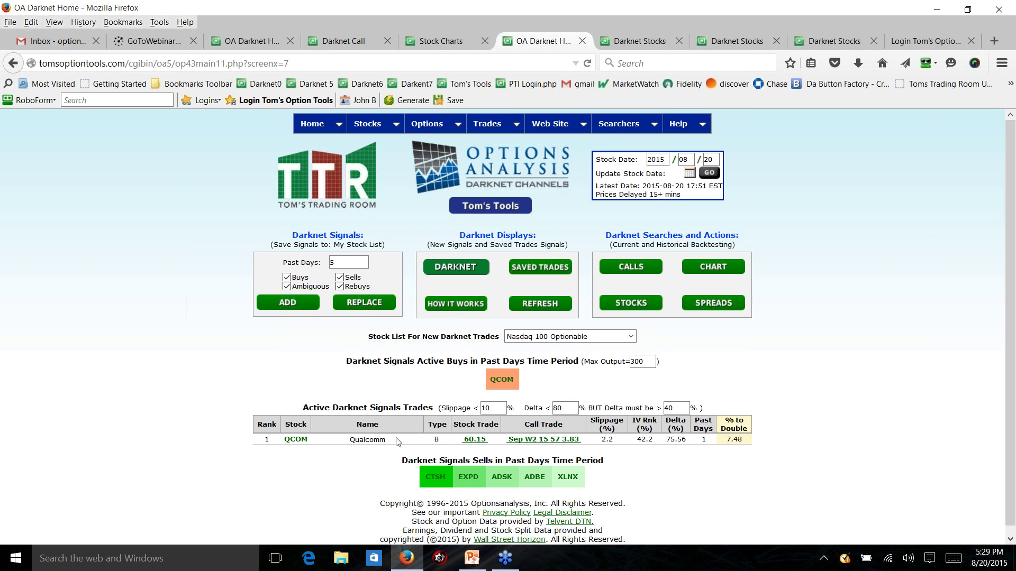
# Step: Examine the charts of the QCOM active buy and the CTSH sell signal in the Nasdaq 100 results
pyautogui.click(503, 375)
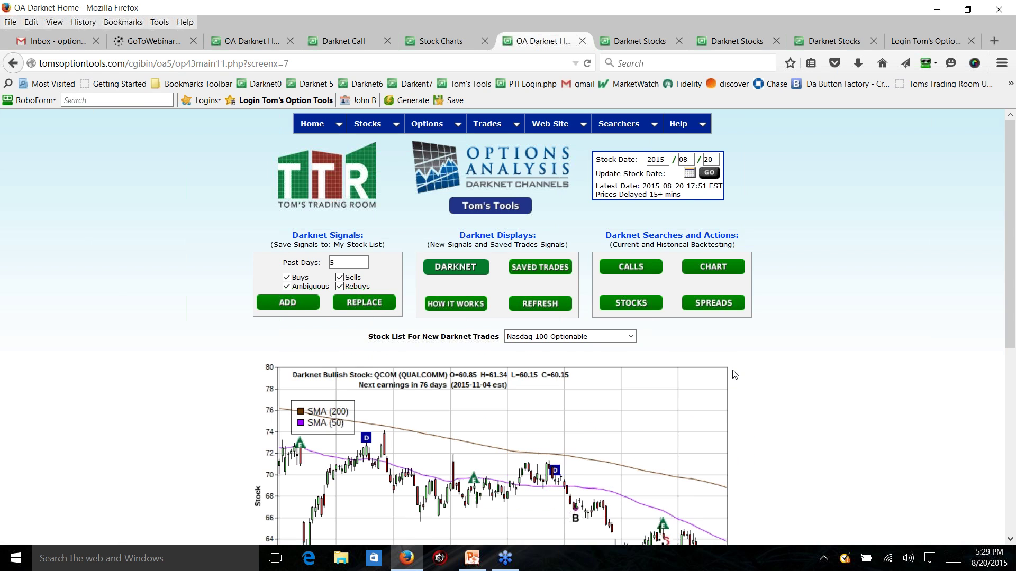
pyautogui.scroll(-4, 734, 374)
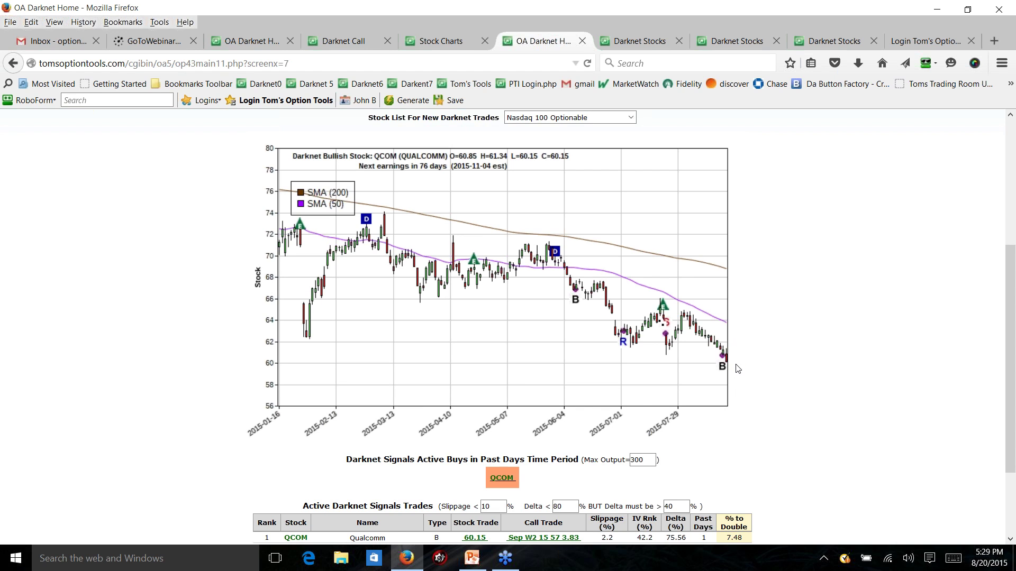
pyautogui.scroll(-2, 738, 368)
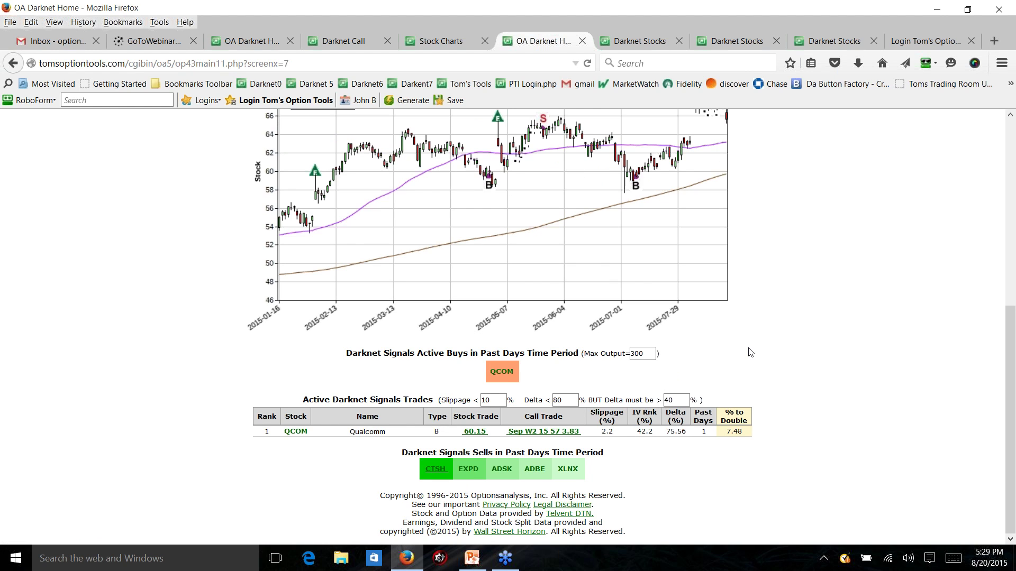
pyautogui.scroll(3, 749, 354)
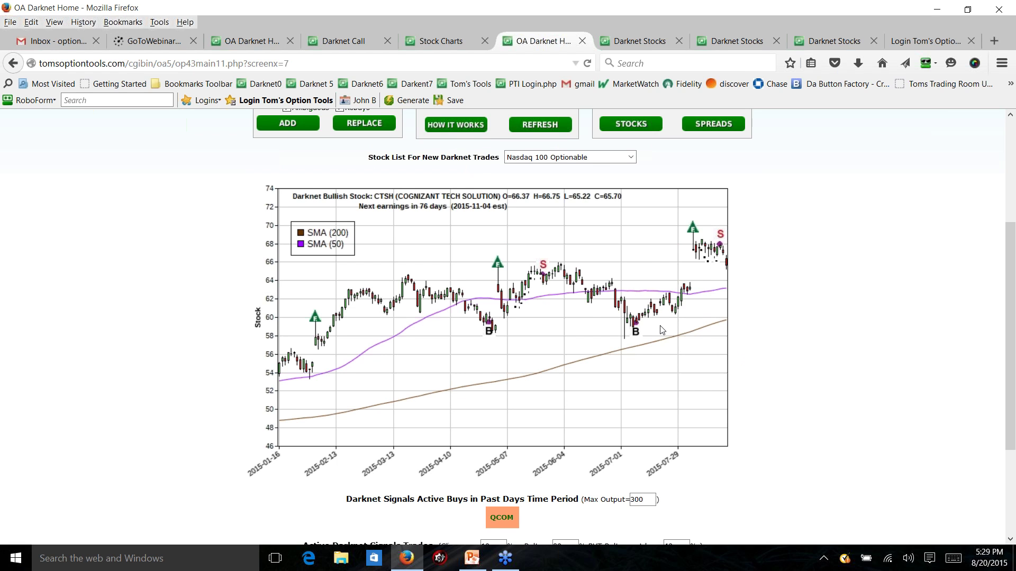
pyautogui.scroll(-3, 660, 330)
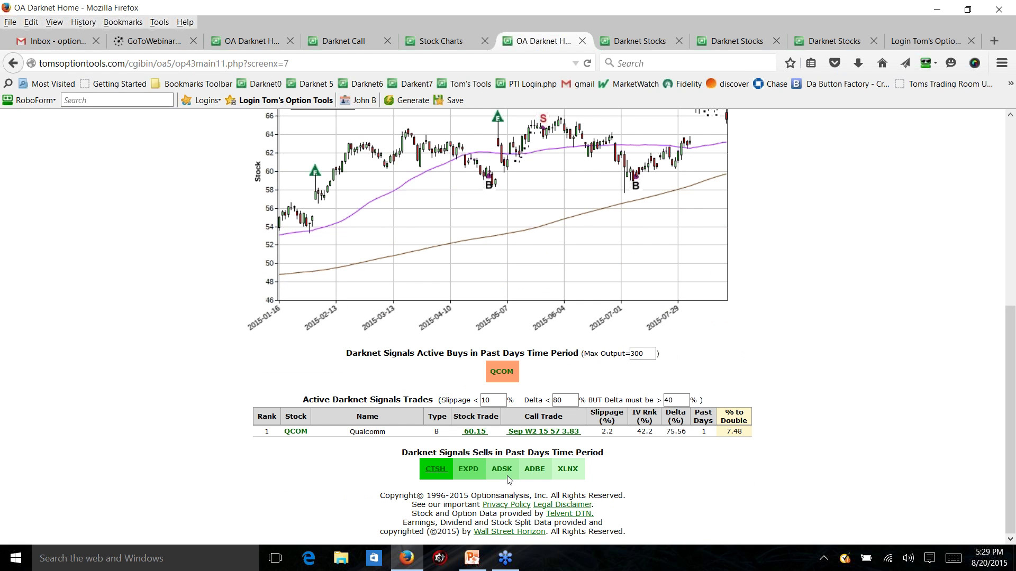
pyautogui.scroll(1, 577, 470)
pyautogui.scroll(5, 578, 470)
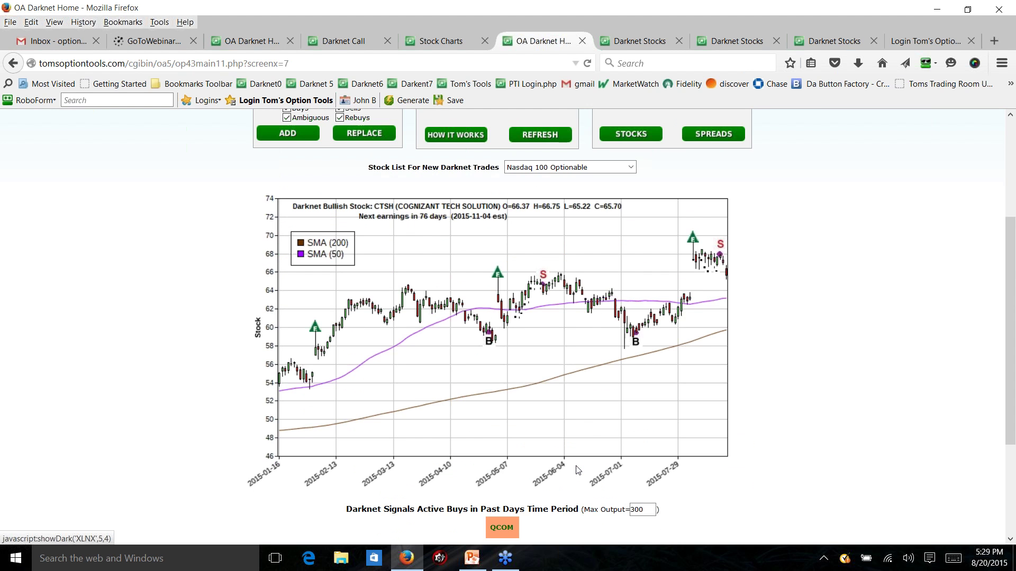
pyautogui.scroll(-5, 592, 437)
pyautogui.scroll(4, 593, 437)
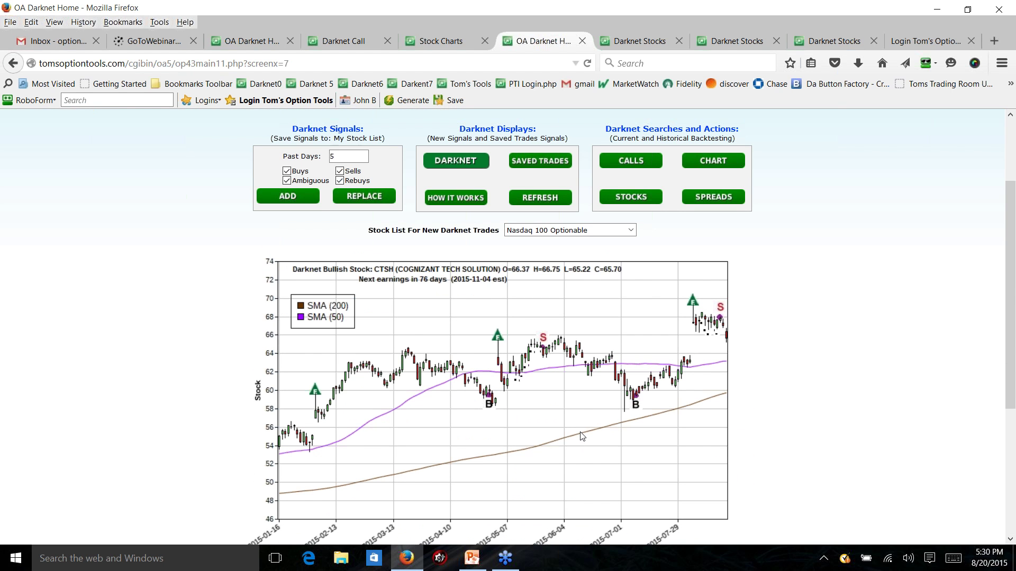
pyautogui.scroll(-5, 582, 418)
pyautogui.scroll(8, 582, 418)
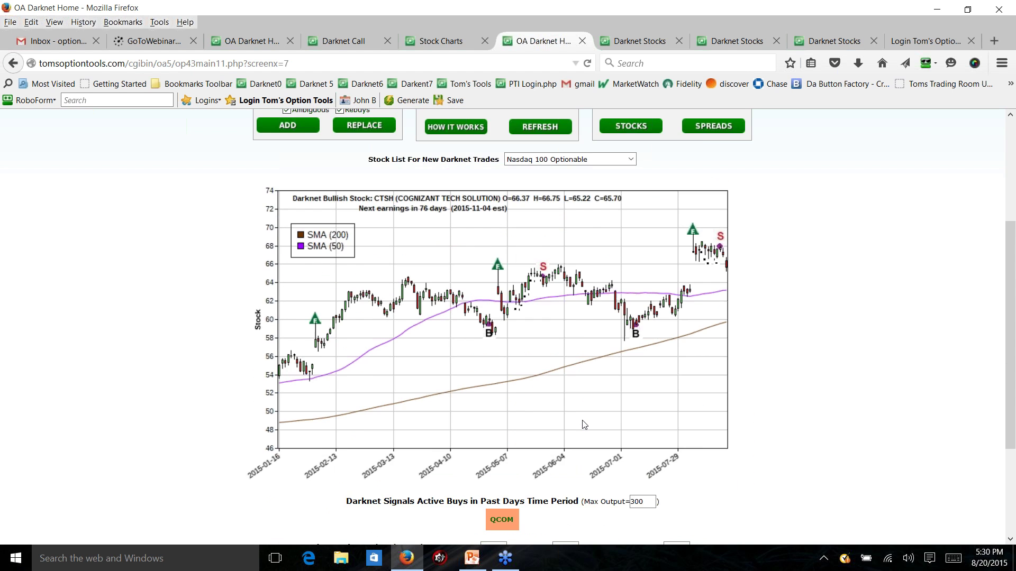
# Step: Show the S&P 100 Optionable list's Darknet signals and review its active buys, trades and sells
pyautogui.click(571, 336)
pyautogui.scroll(-2, 571, 518)
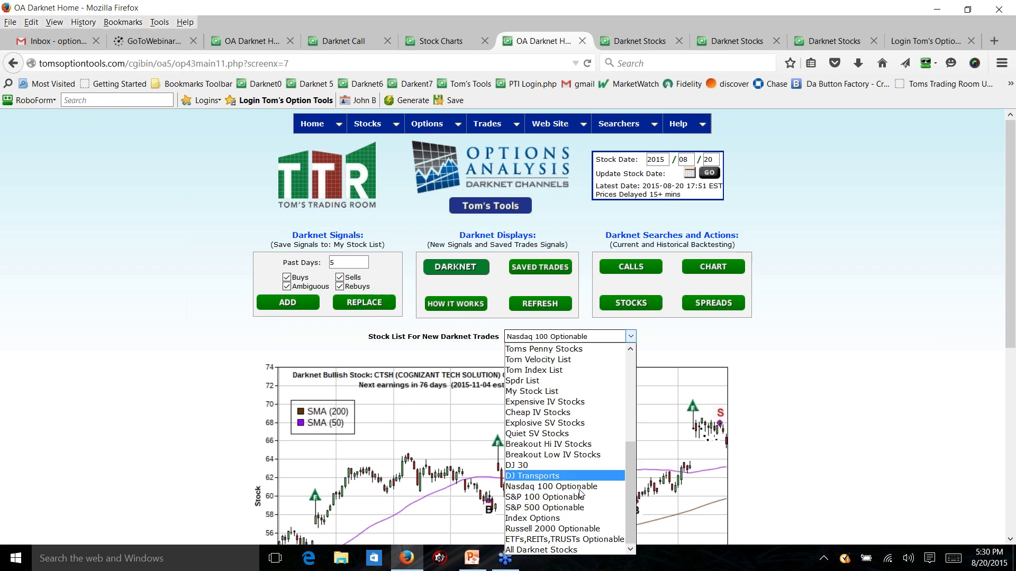
pyautogui.click(571, 498)
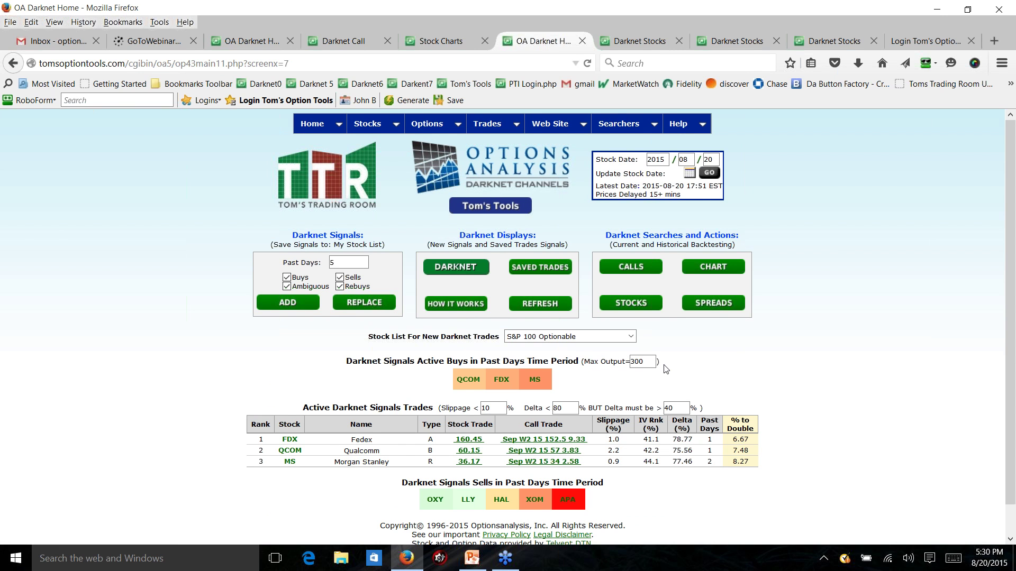
pyautogui.scroll(-1, 666, 368)
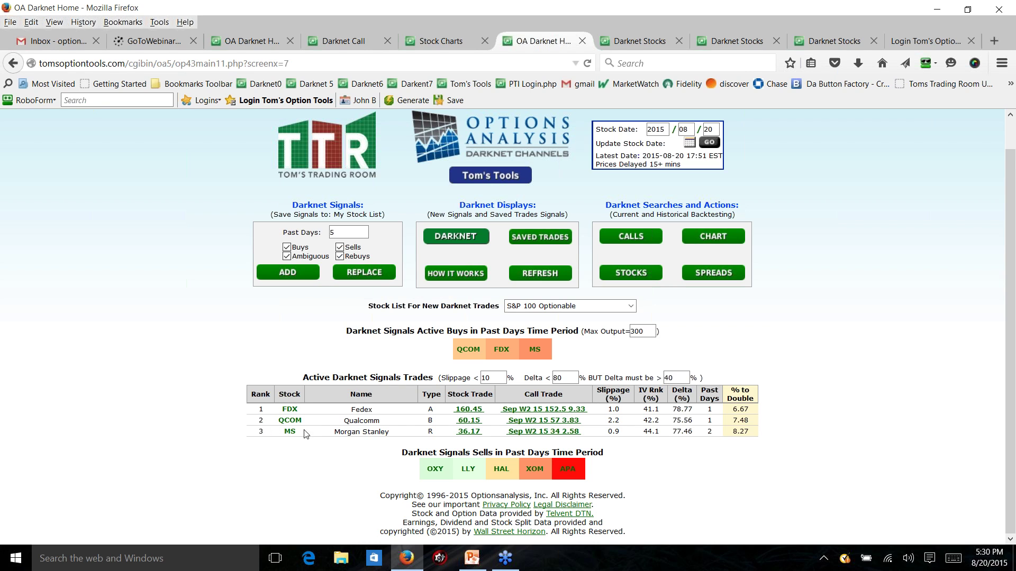
# Step: Set the stock list for new Darknet trades back to All Darknet Stocks
pyautogui.click(562, 306)
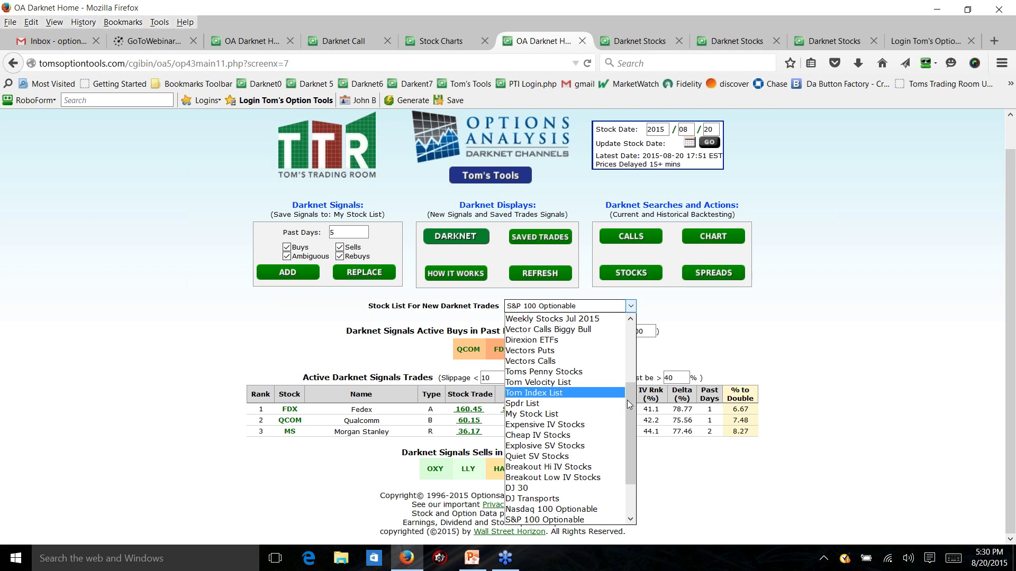
pyautogui.moveTo(627, 400); pyautogui.dragTo(628, 431)
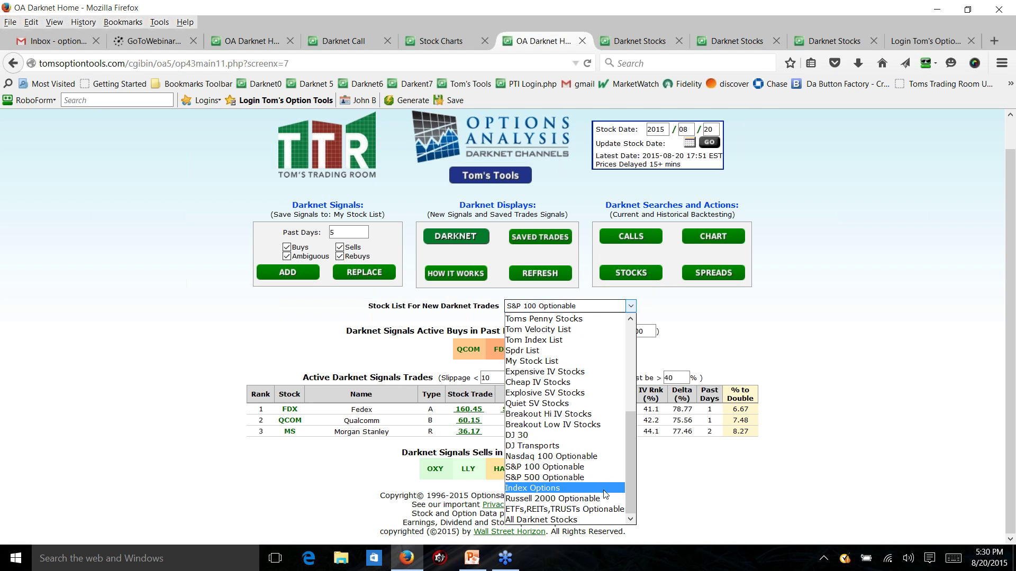
pyautogui.click(575, 520)
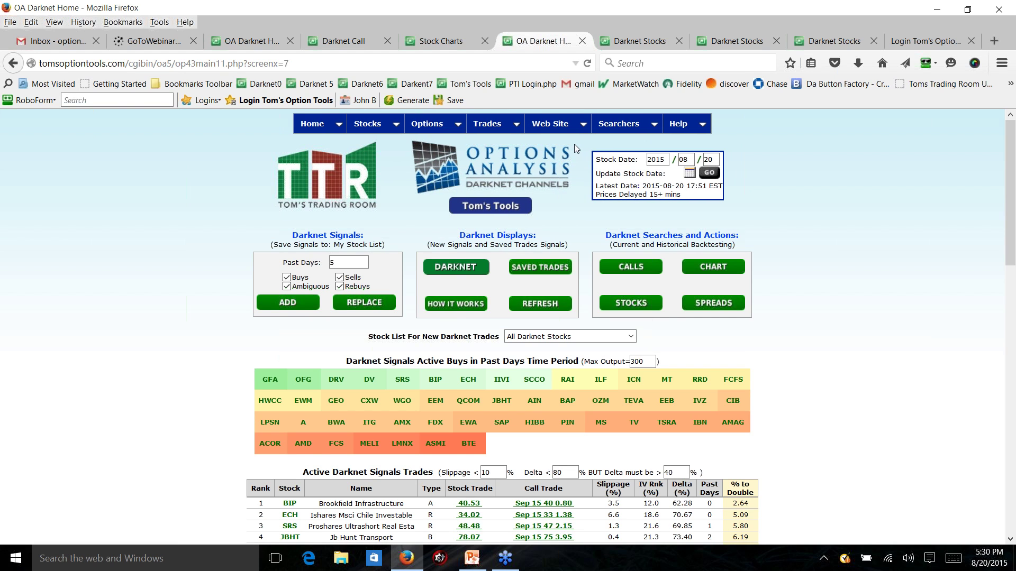
# Step: Set the Darknet signals' past days to 1, refresh the results and review the resulting buys, trades and sells
pyautogui.doubleClick(333, 263)
pyautogui.write('1')
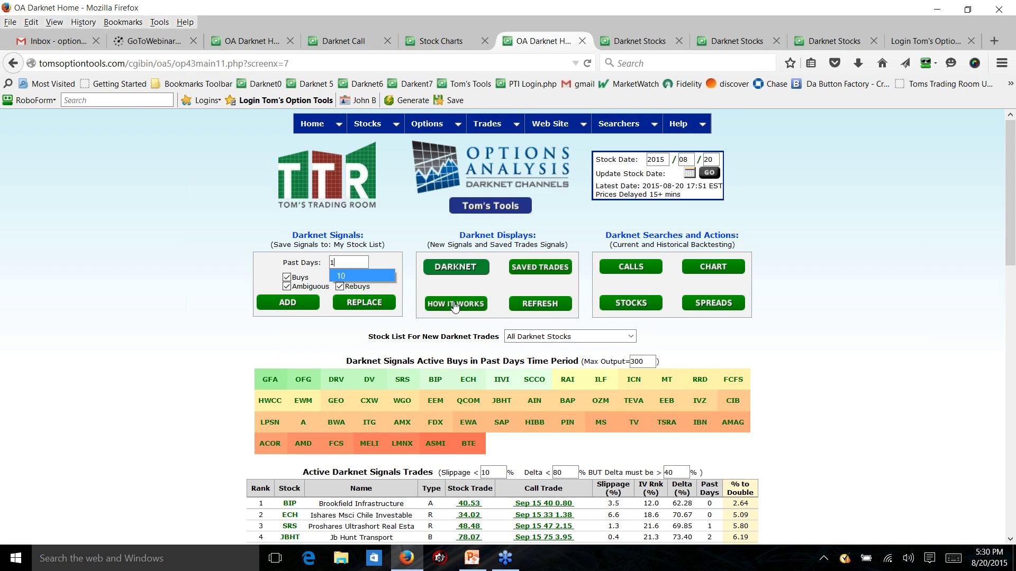
pyautogui.click(542, 304)
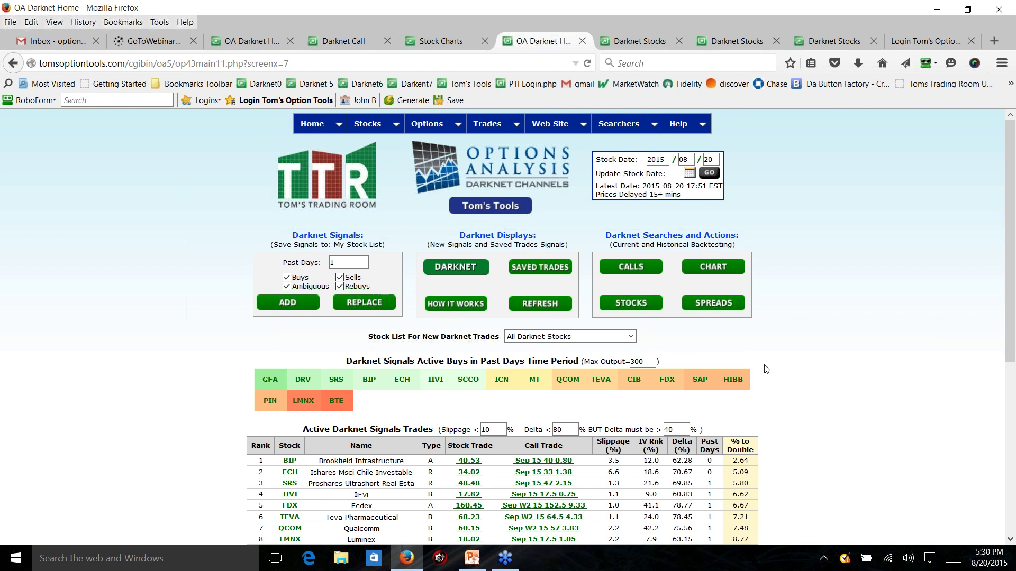
pyautogui.scroll(-3, 766, 369)
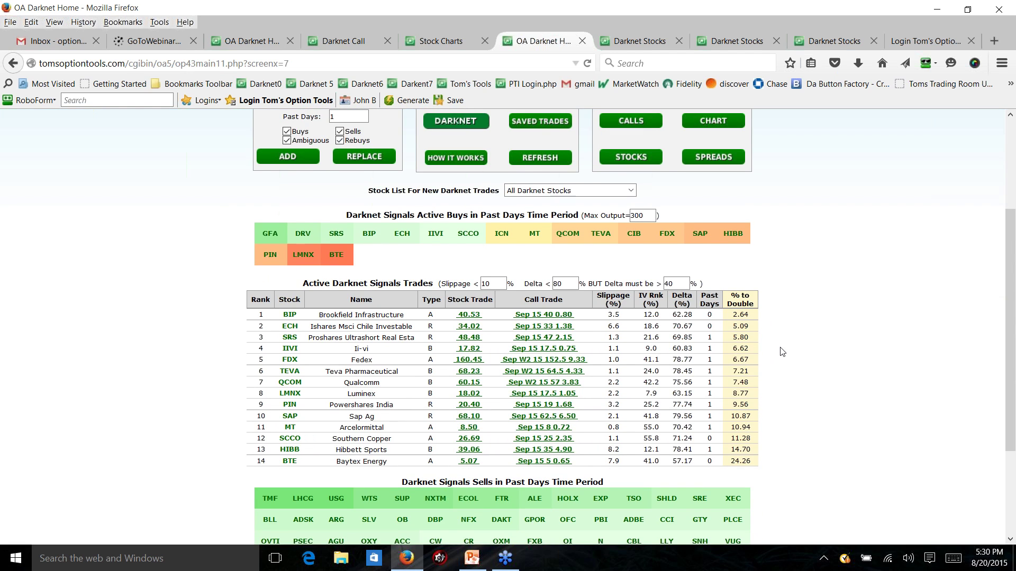
pyautogui.scroll(3, 800, 390)
pyautogui.scroll(-3, 804, 390)
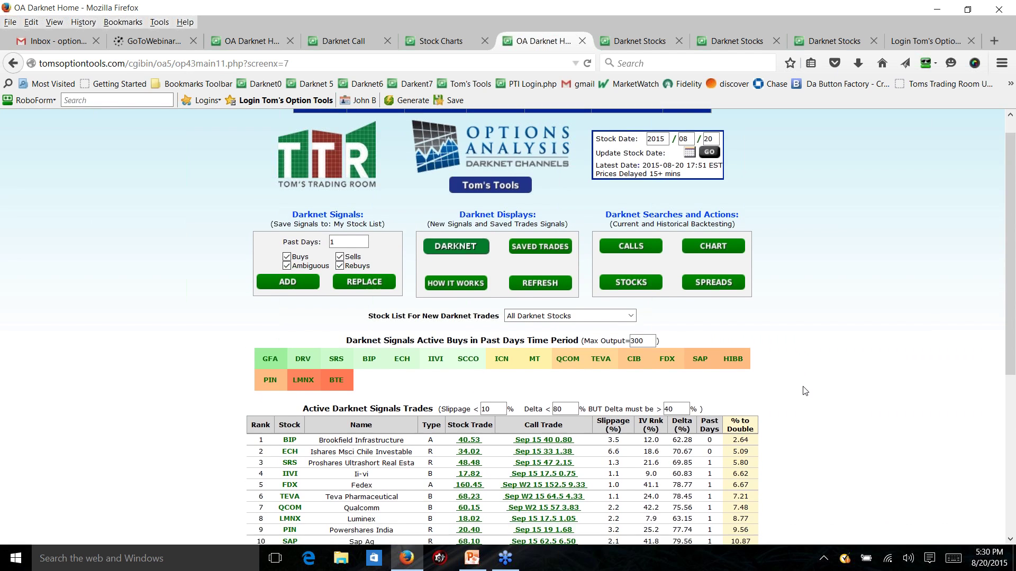
# Step: Replace My Stock List with the past day's Darknet buy, ambiguous and rebuy signals, excluding sells
pyautogui.scroll(-2, 802, 390)
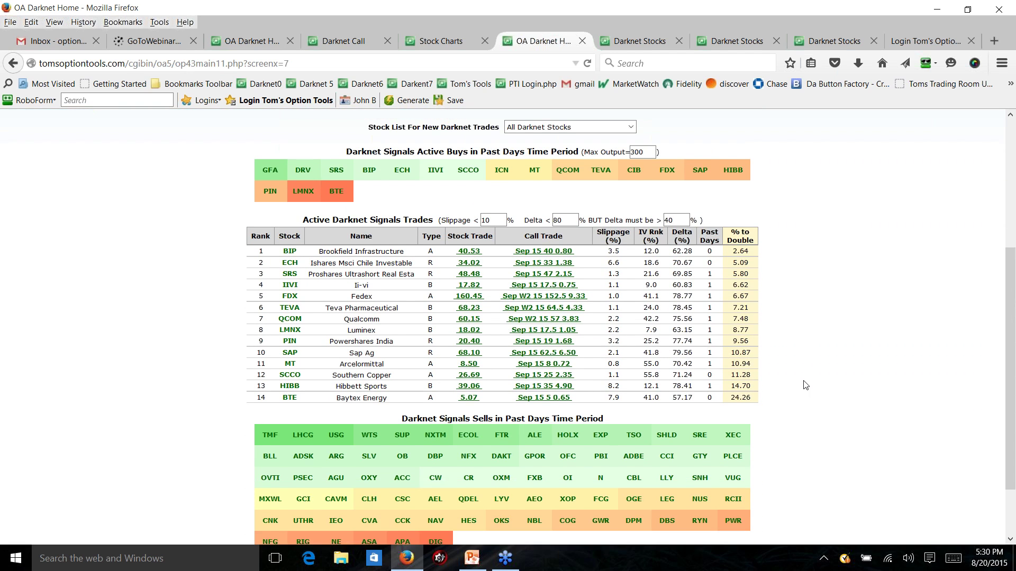
pyautogui.scroll(3, 798, 388)
pyautogui.scroll(-2, 796, 387)
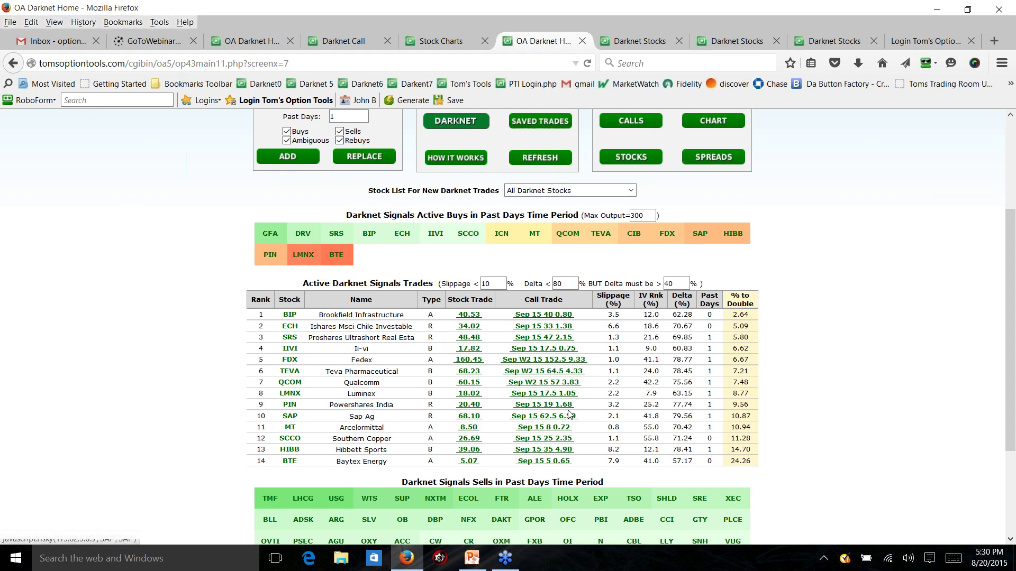
pyautogui.scroll(3, 450, 347)
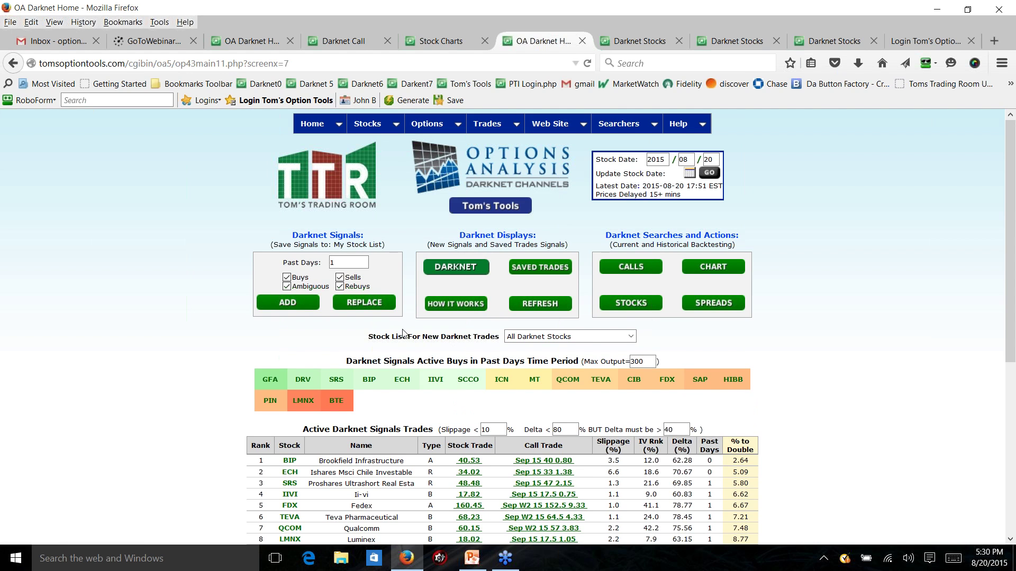
pyautogui.click(340, 279)
pyautogui.click(354, 307)
pyautogui.doubleClick(333, 238)
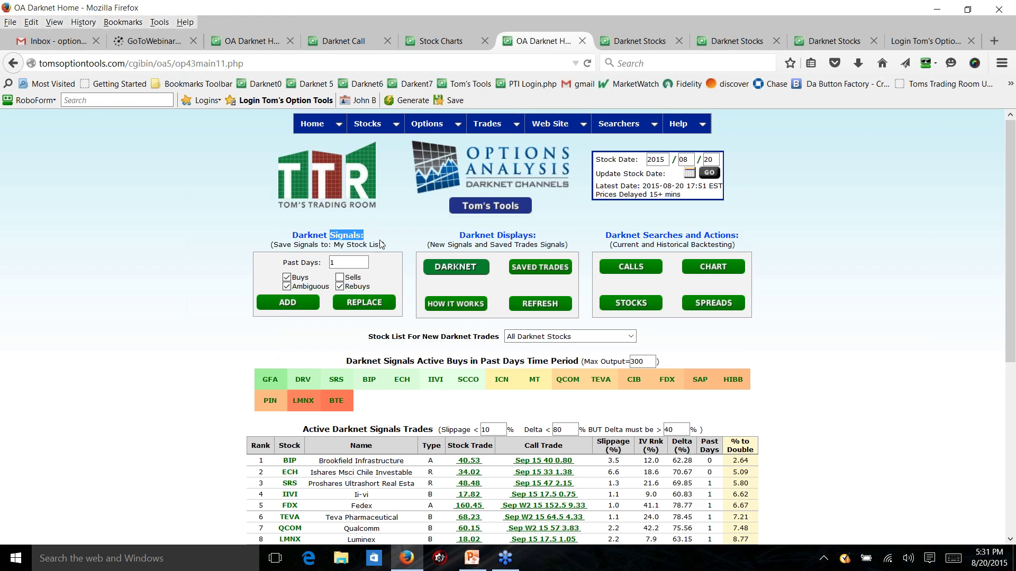
pyautogui.click(290, 241)
pyautogui.moveTo(283, 244); pyautogui.dragTo(384, 244)
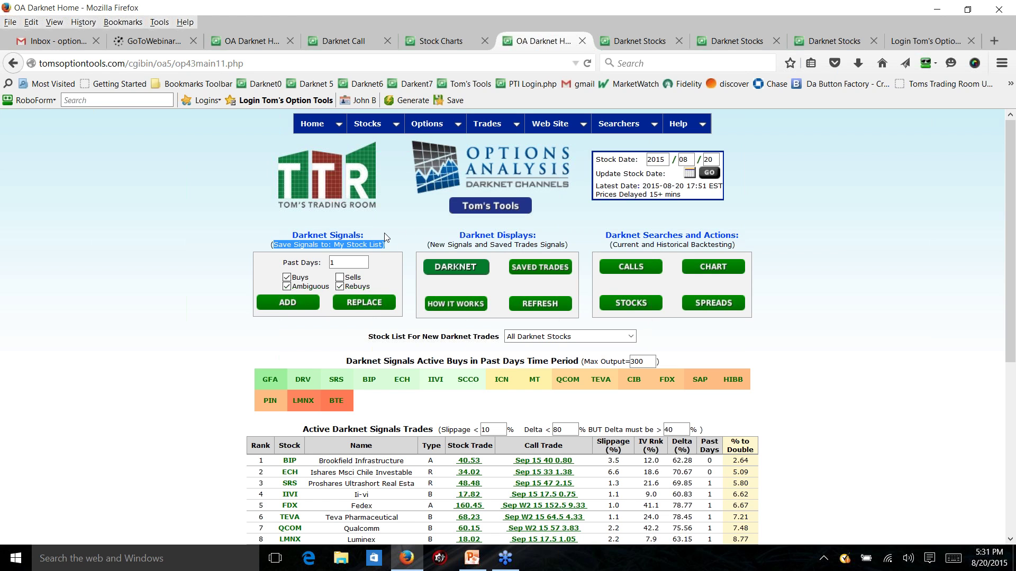
# Step: Run a Darknet Stocks search on My Stock List with the backtest date range set to 1500 days
pyautogui.click(629, 305)
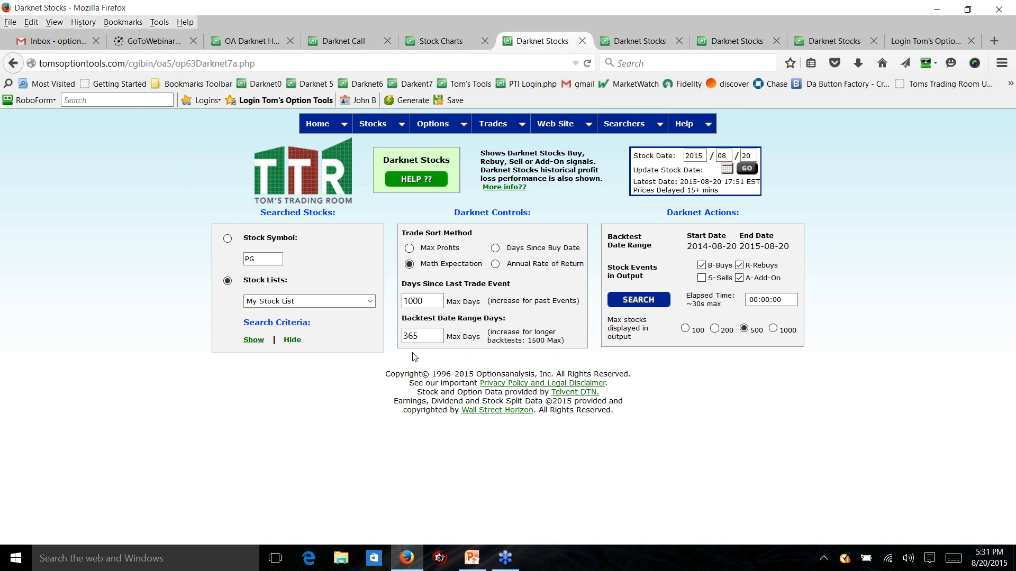
pyautogui.moveTo(426, 337); pyautogui.dragTo(379, 345)
pyautogui.write('1500')
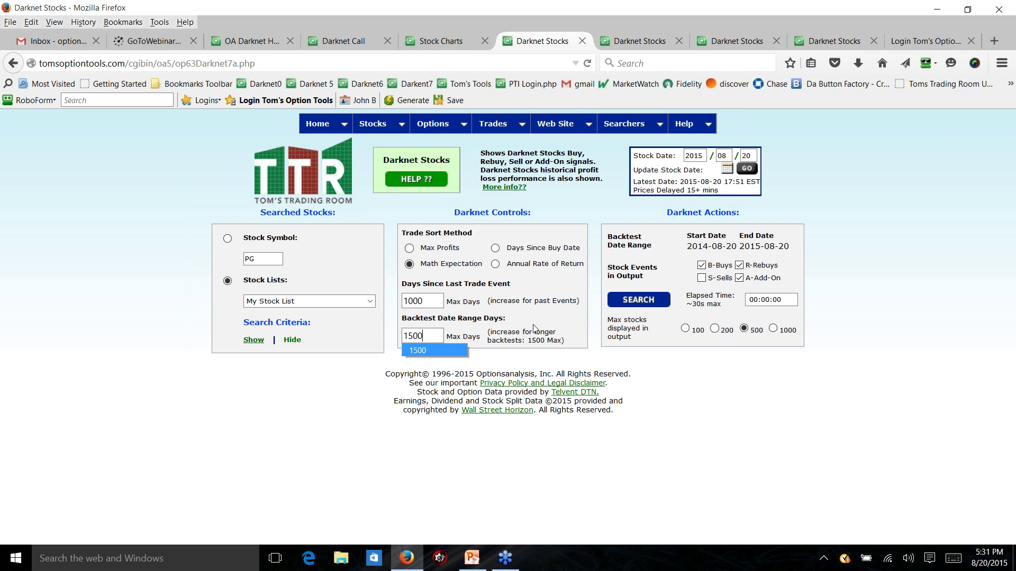
pyautogui.click(637, 301)
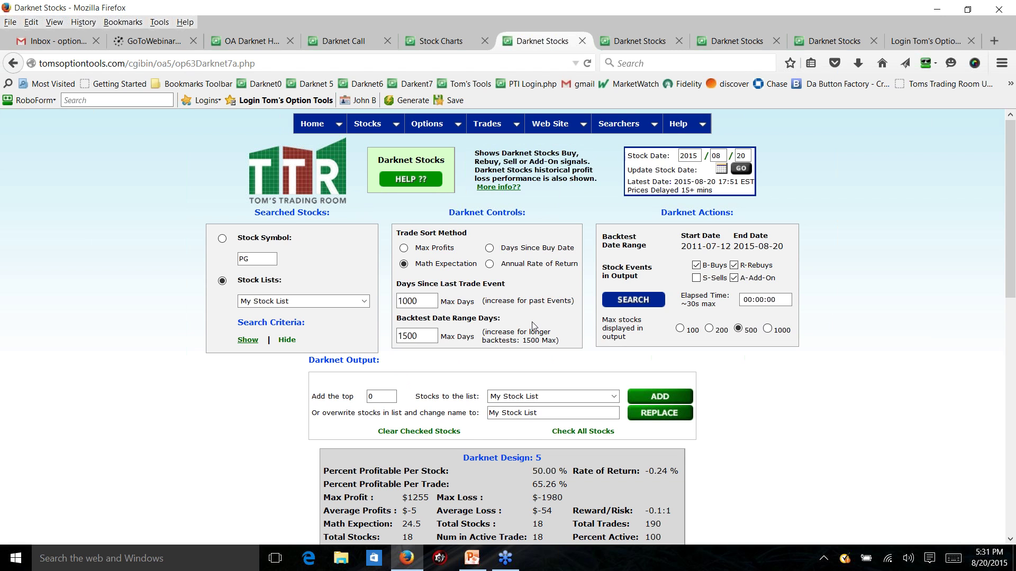
# Step: Examine the My Stock List backtest summary and the ranked stocks' profits, wins, losses and math expectation
pyautogui.scroll(-5, 533, 325)
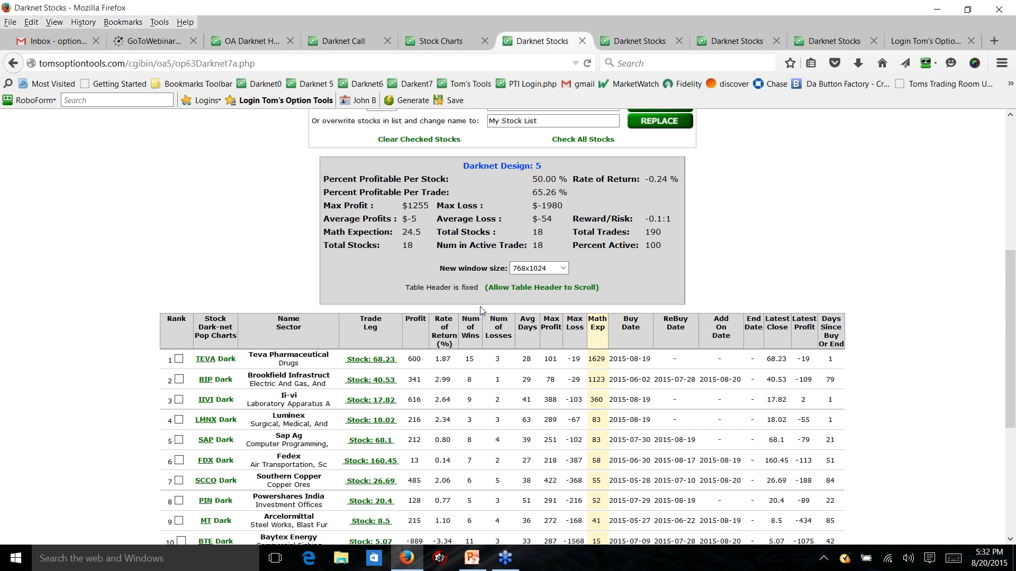
pyautogui.scroll(-2, 455, 318)
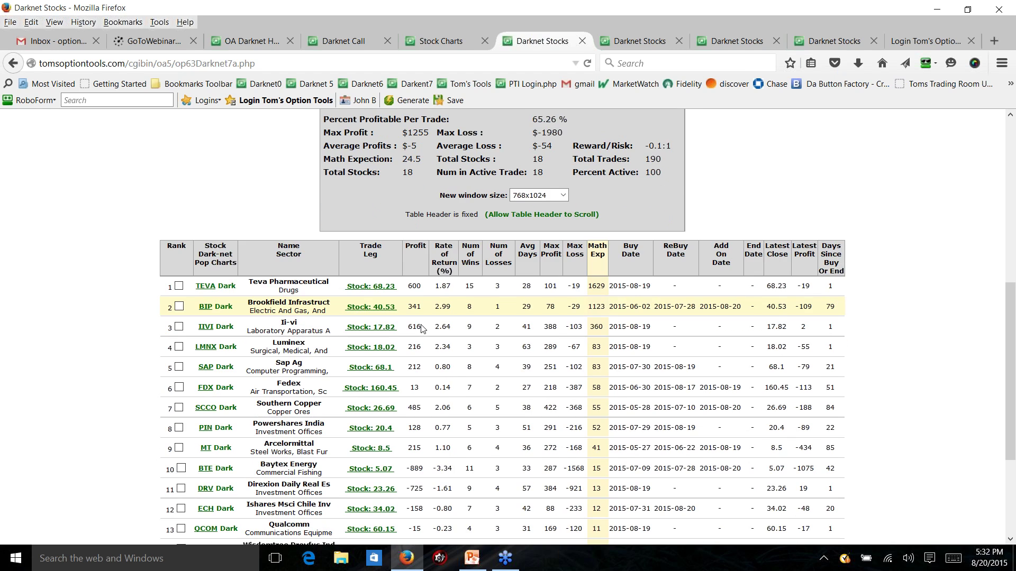
pyautogui.scroll(-1, 492, 393)
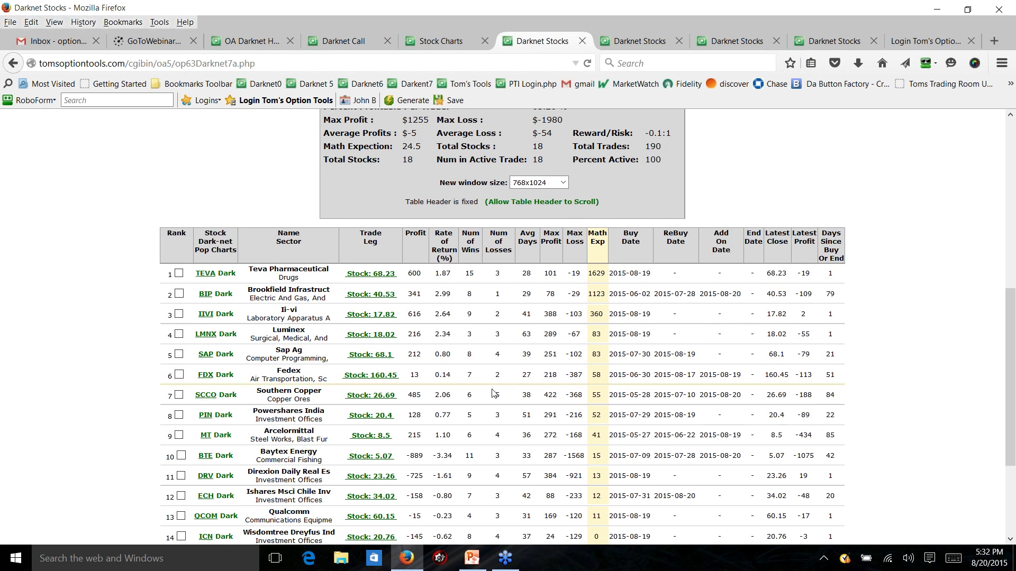
pyautogui.scroll(-2, 517, 486)
pyautogui.scroll(-1, 517, 486)
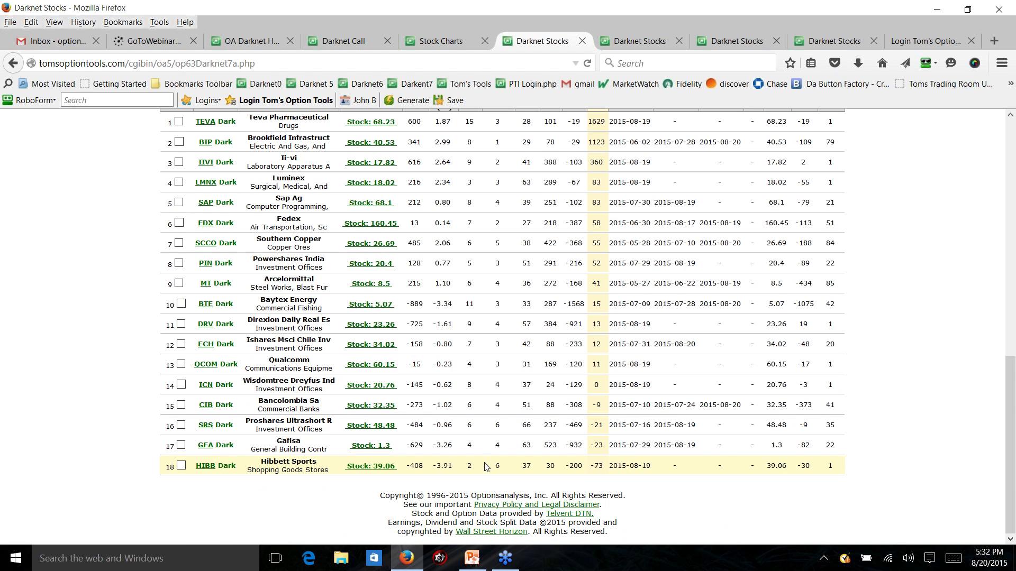
pyautogui.scroll(3, 479, 466)
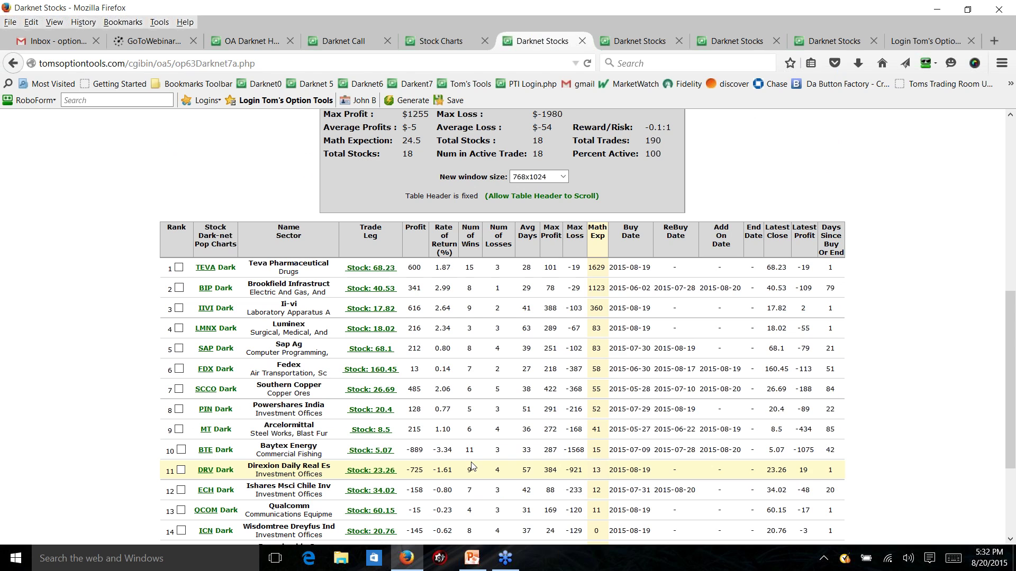
pyautogui.scroll(2, 472, 465)
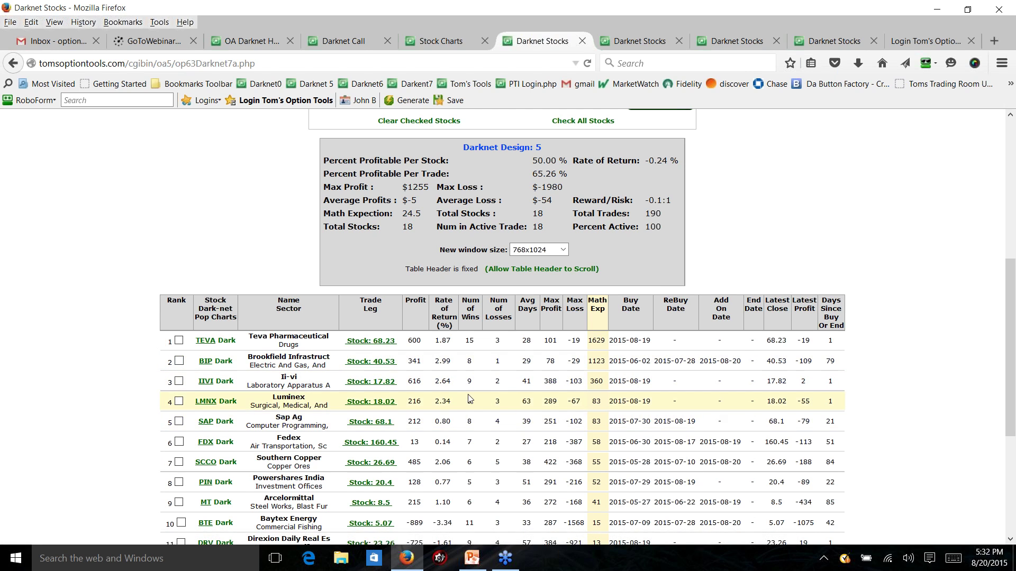
# Step: Examine the Darknet chart of TEVA in the My Stock List results, then dismiss it
pyautogui.scroll(-3, 228, 298)
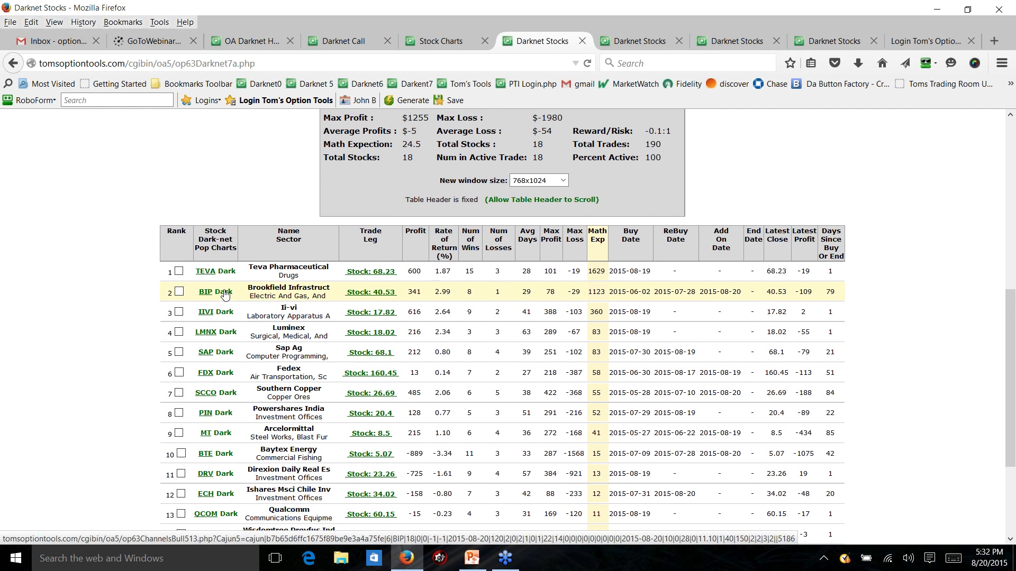
pyautogui.scroll(3, 217, 305)
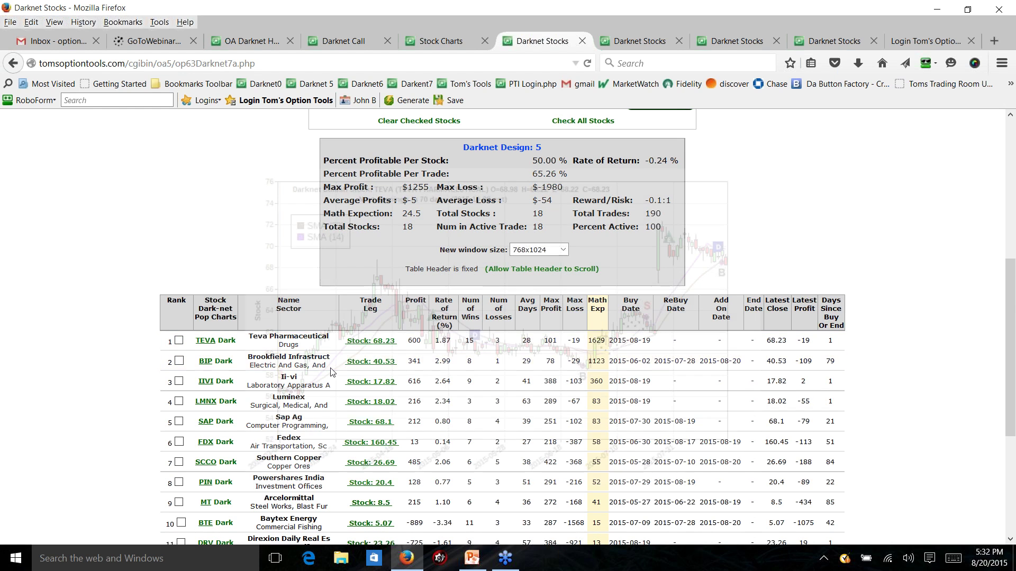
pyautogui.moveTo(392, 340)
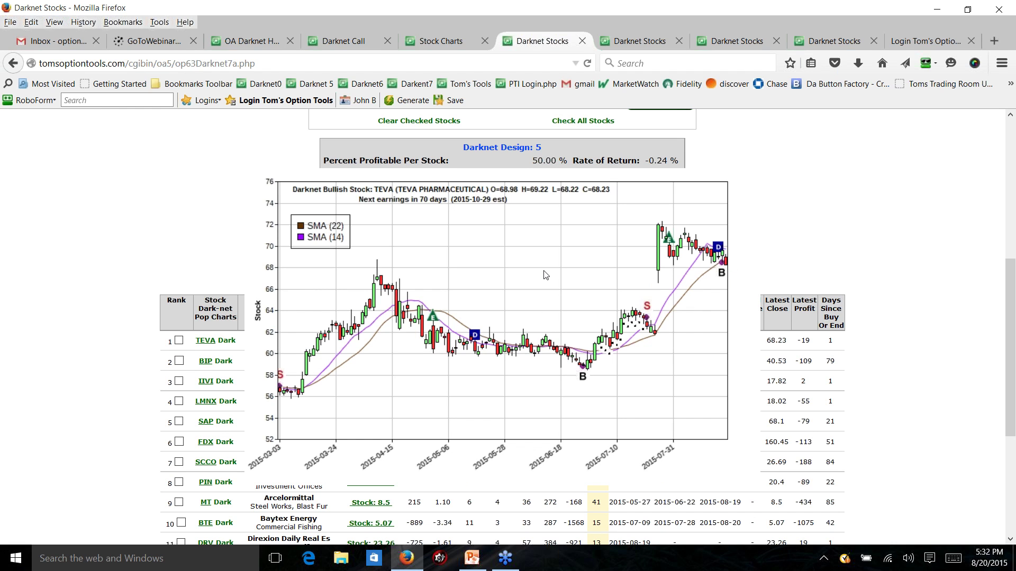
pyautogui.click(475, 369)
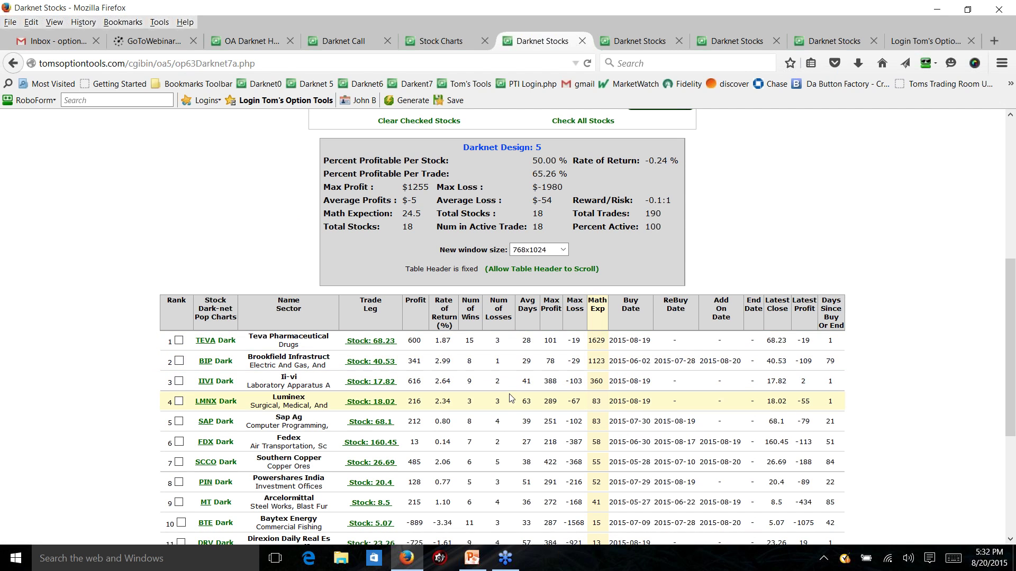
# Step: Compare the highest and lowest ranked My Stock List results with the Darknet search settings and performance summary
pyautogui.scroll(2, 517, 394)
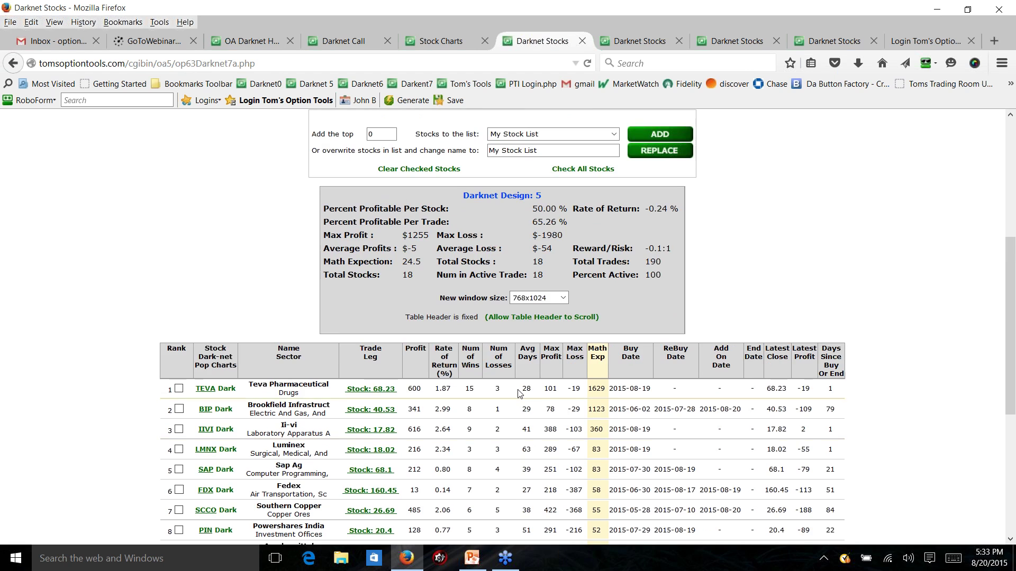
pyautogui.scroll(-10, 508, 389)
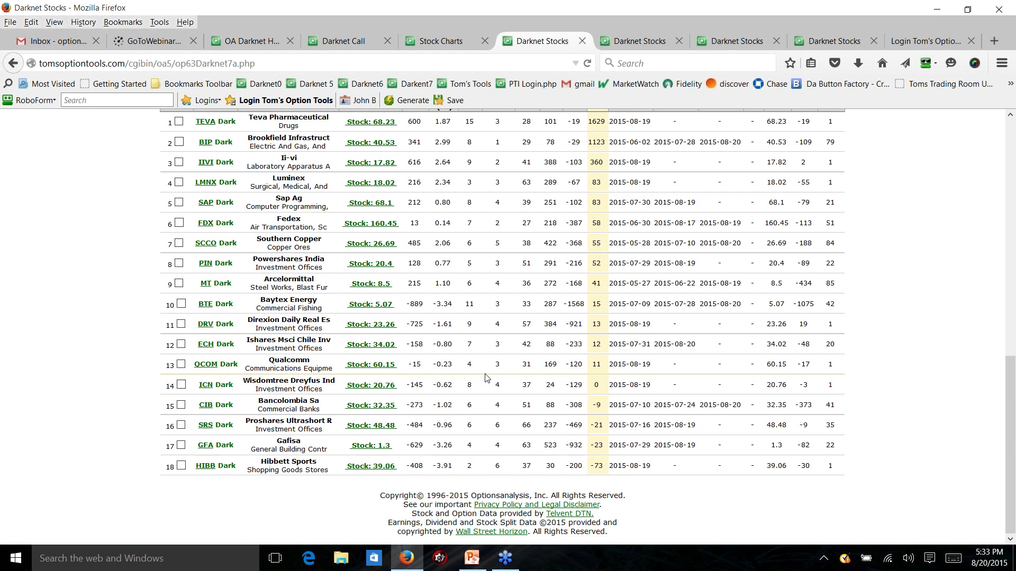
pyautogui.scroll(12, 486, 377)
pyautogui.scroll(12, 486, 374)
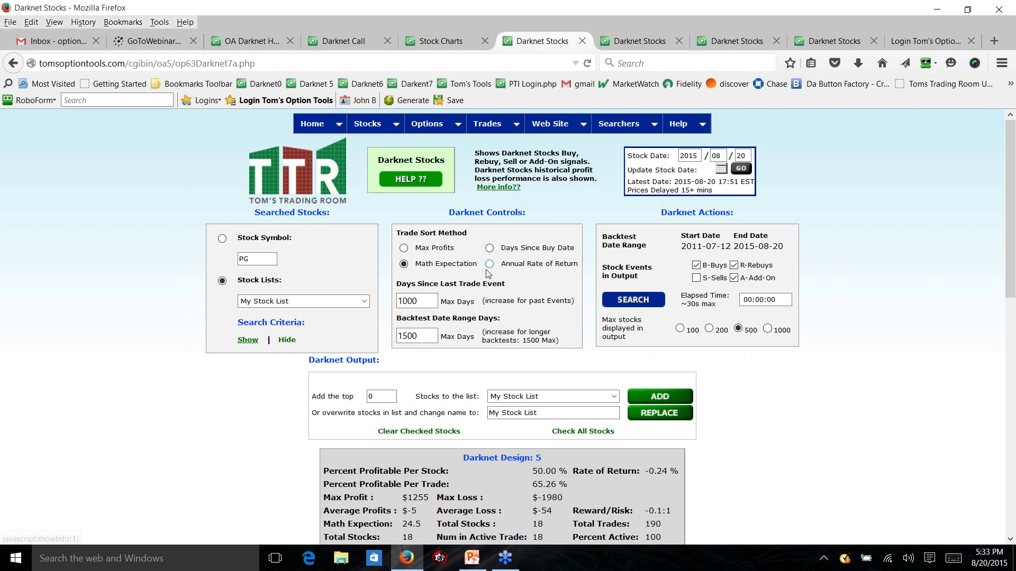
pyautogui.scroll(-14, 334, 457)
pyautogui.scroll(-5, 326, 456)
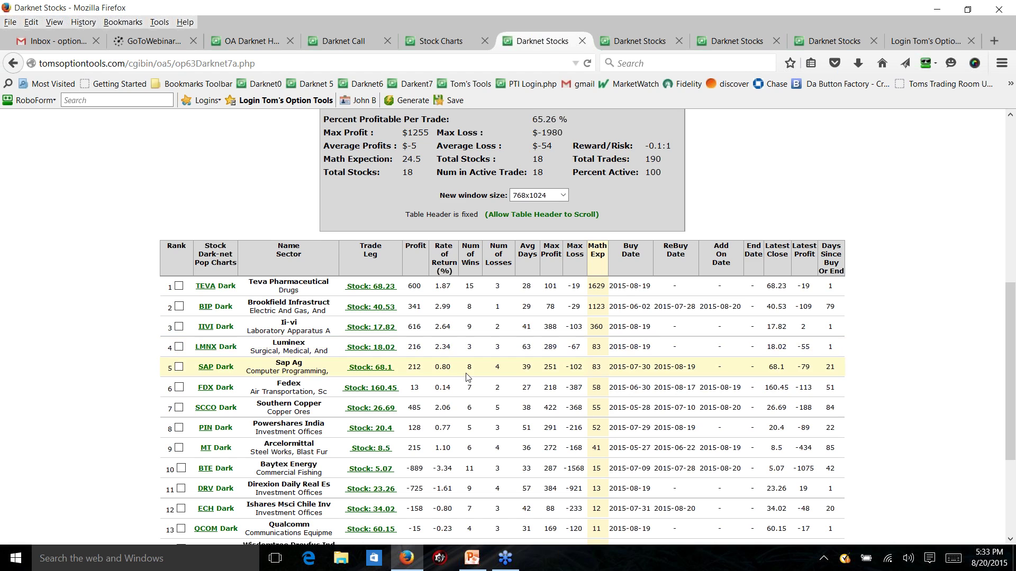
pyautogui.scroll(6, 467, 376)
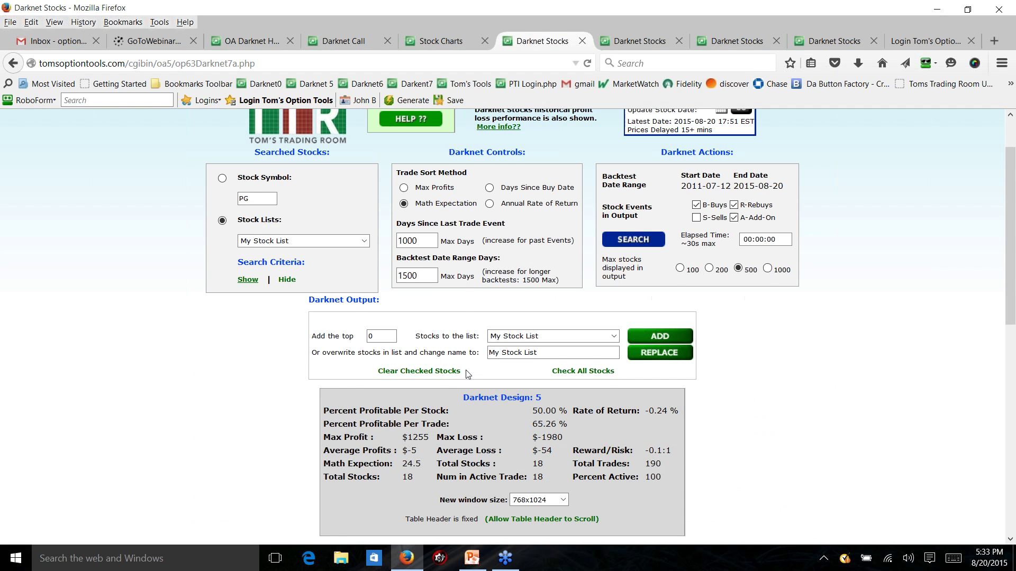
pyautogui.scroll(2, 476, 376)
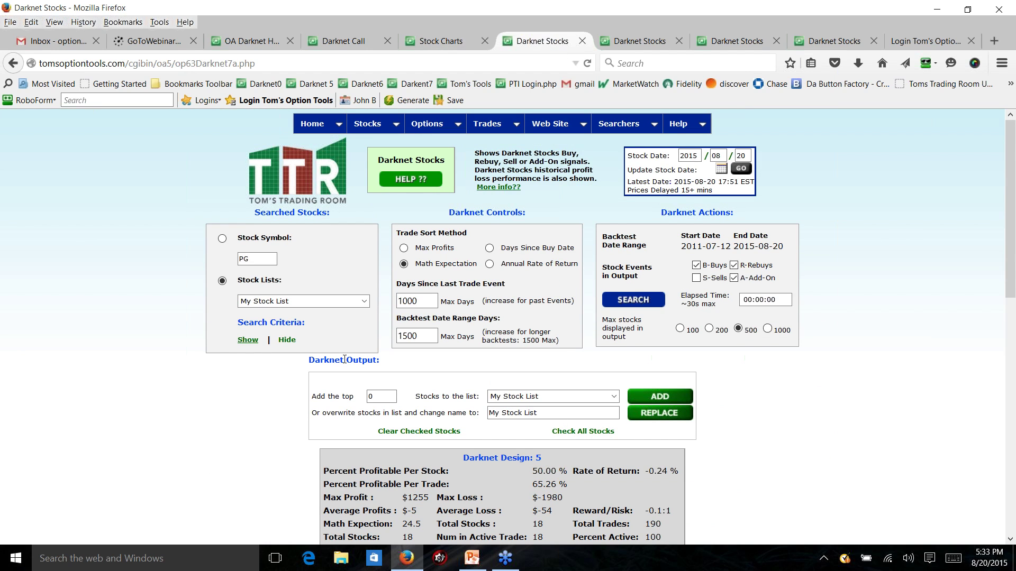
# Step: Run the Darknet backtest search on the DJ 30 stock list with sells included in the output
pyautogui.click(338, 301)
pyautogui.scroll(-3, 352, 426)
pyautogui.scroll(-2, 350, 426)
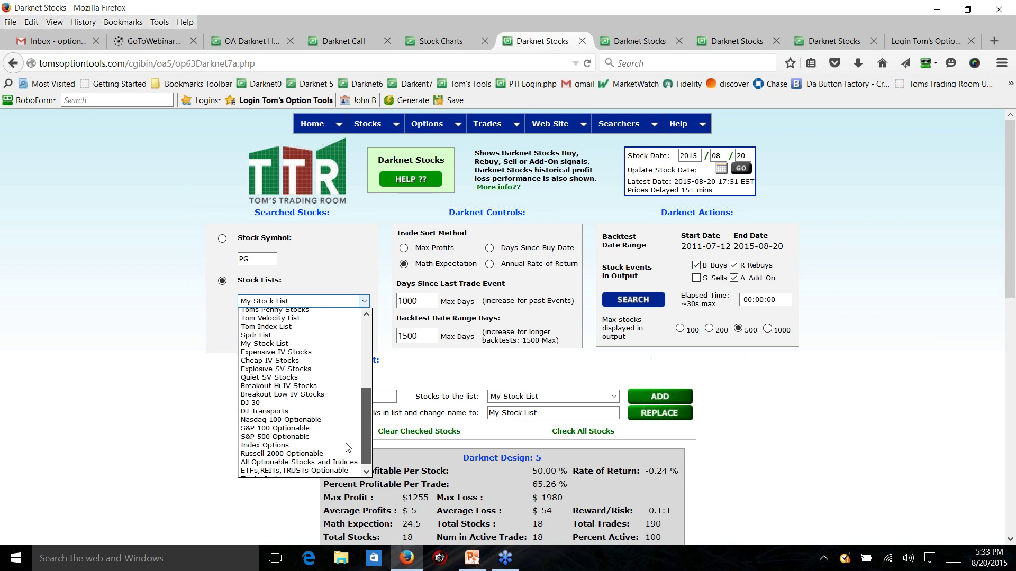
pyautogui.click(321, 399)
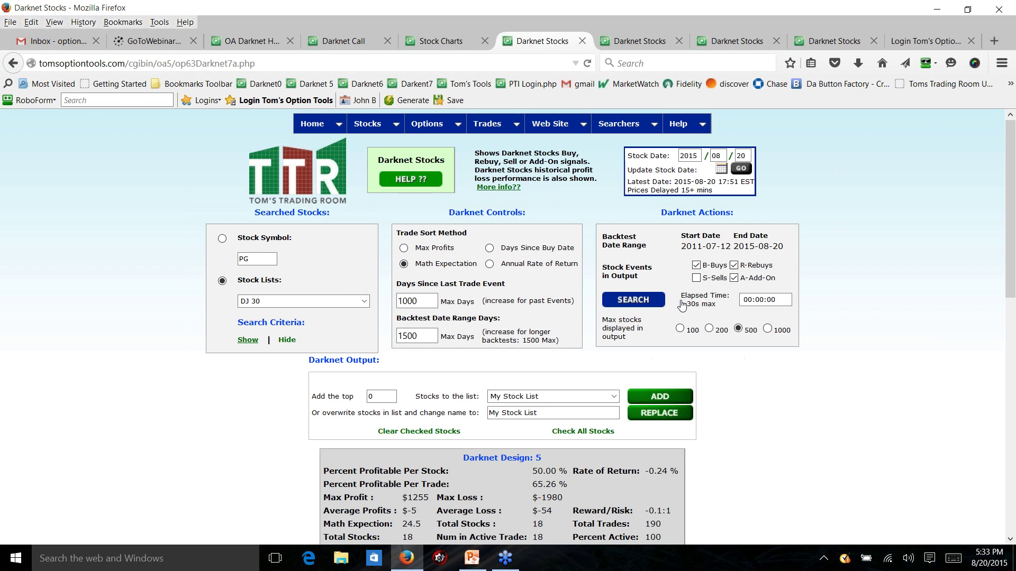
pyautogui.click(696, 278)
pyautogui.click(638, 308)
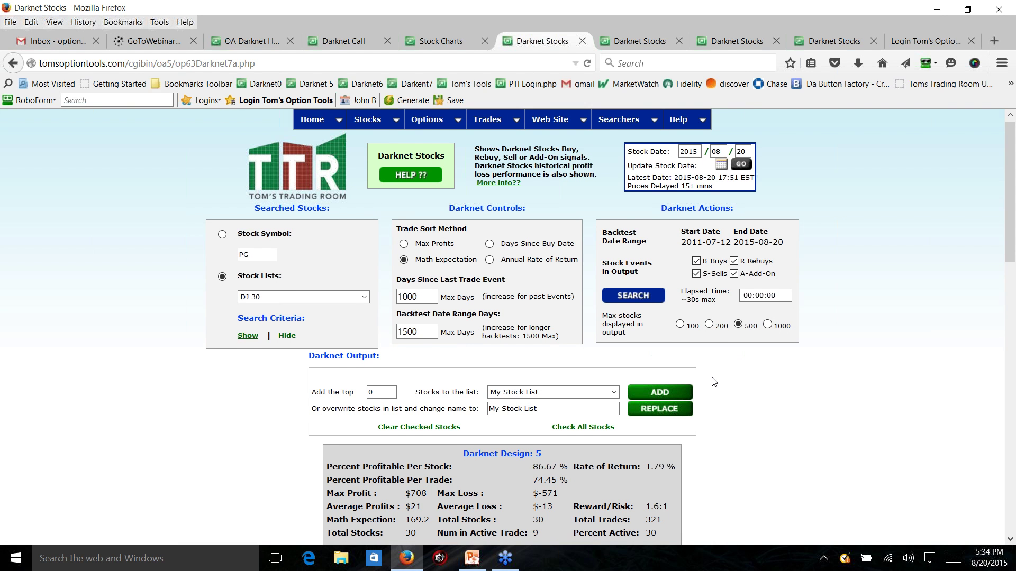
# Step: Review the top-ranked DJ 30 backtest results and examine JNJ's Darknet chart and number of wins
pyautogui.scroll(-7, 713, 382)
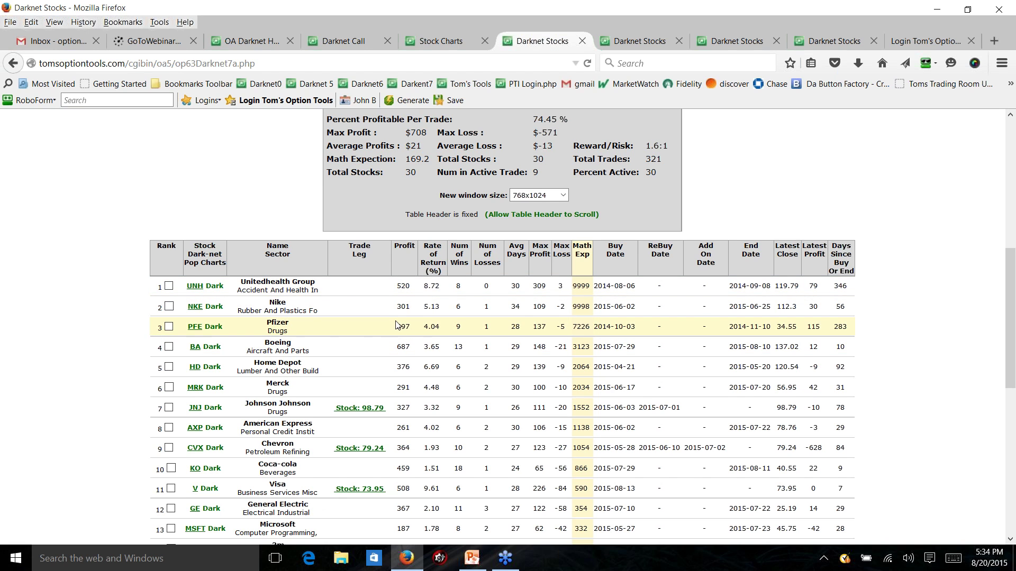
pyautogui.scroll(-1, 398, 312)
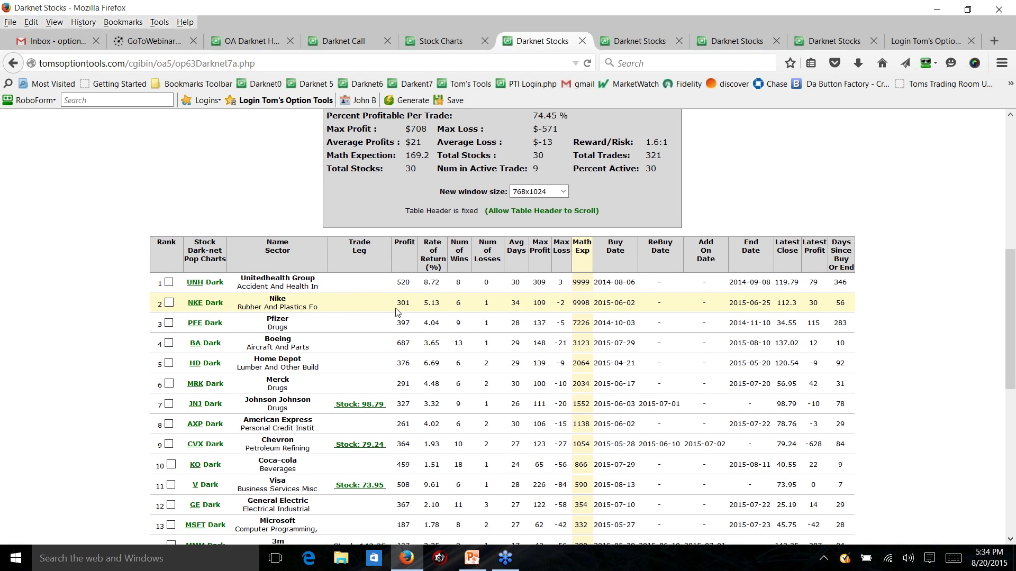
pyautogui.scroll(-4, 398, 312)
pyautogui.scroll(3, 582, 349)
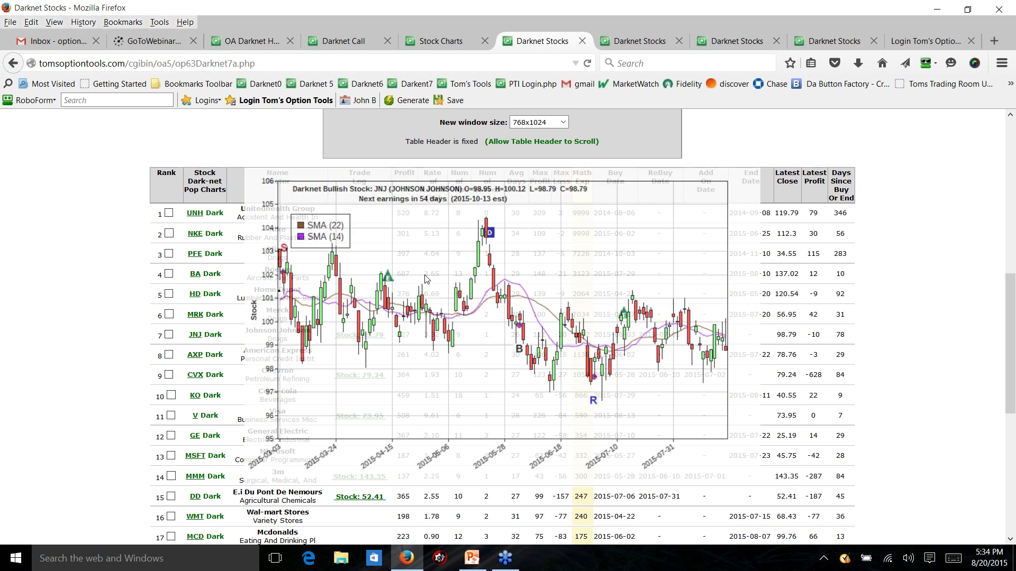
pyautogui.click(492, 312)
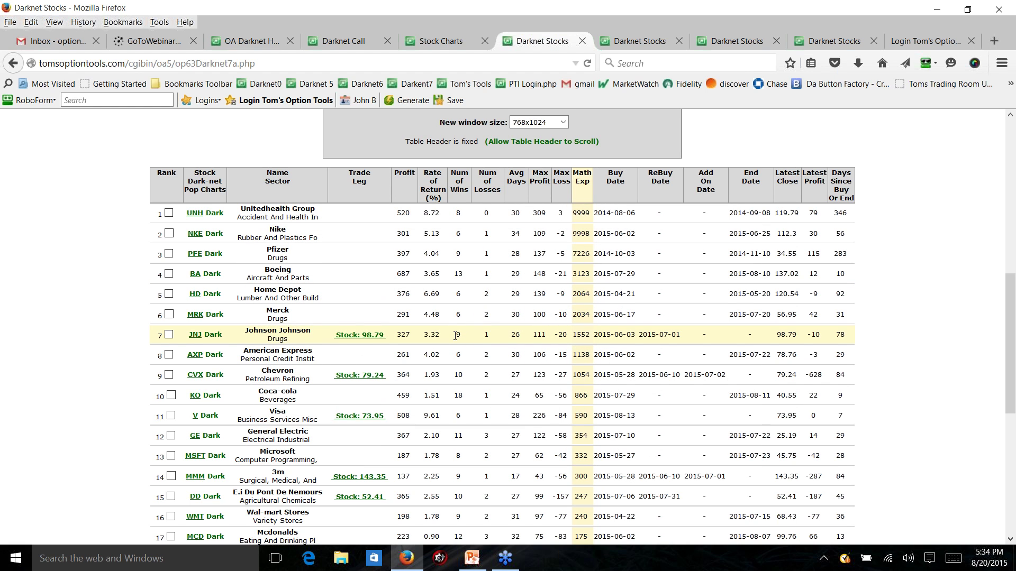
pyautogui.moveTo(454, 335)
pyautogui.mouseDown()
pyautogui.moveTo(482, 337)
pyautogui.moveTo(461, 337)
pyautogui.mouseUp()
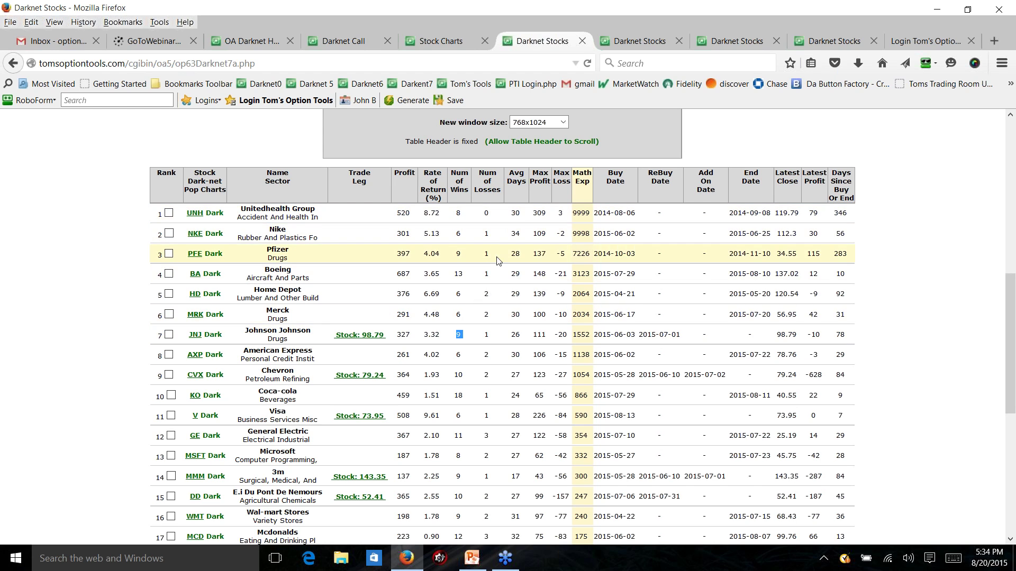
# Step: Review the wins, losses and math expectation of the lower-ranked DJ 30 stocks down to Caterpillar
pyautogui.scroll(-1, 485, 391)
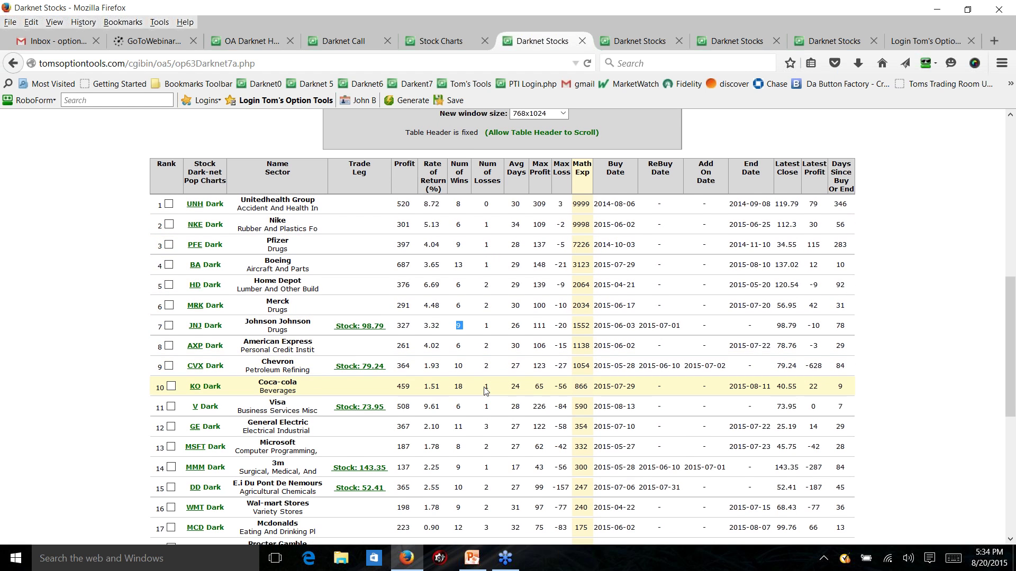
pyautogui.scroll(-10, 485, 390)
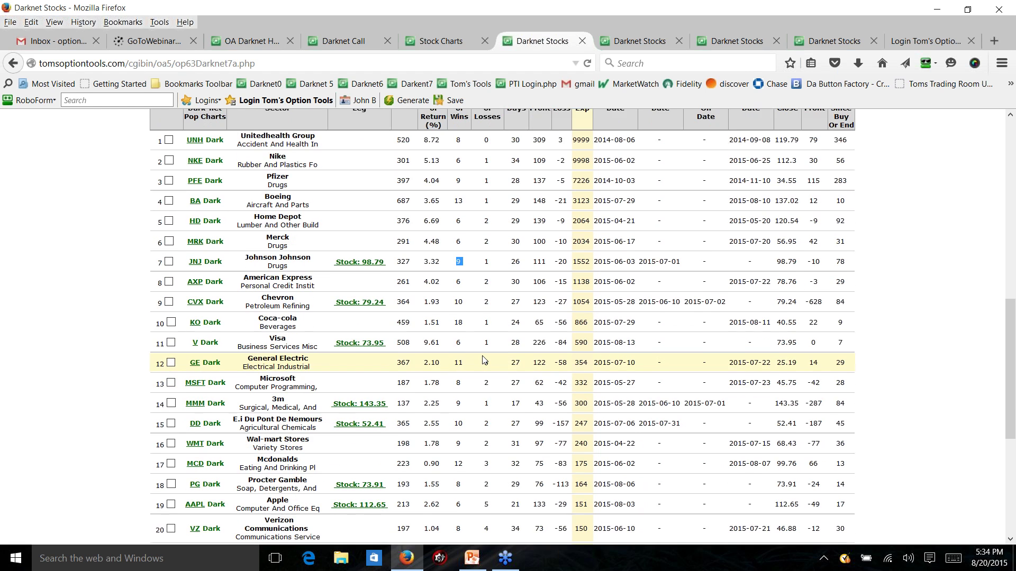
pyautogui.scroll(-1, 486, 450)
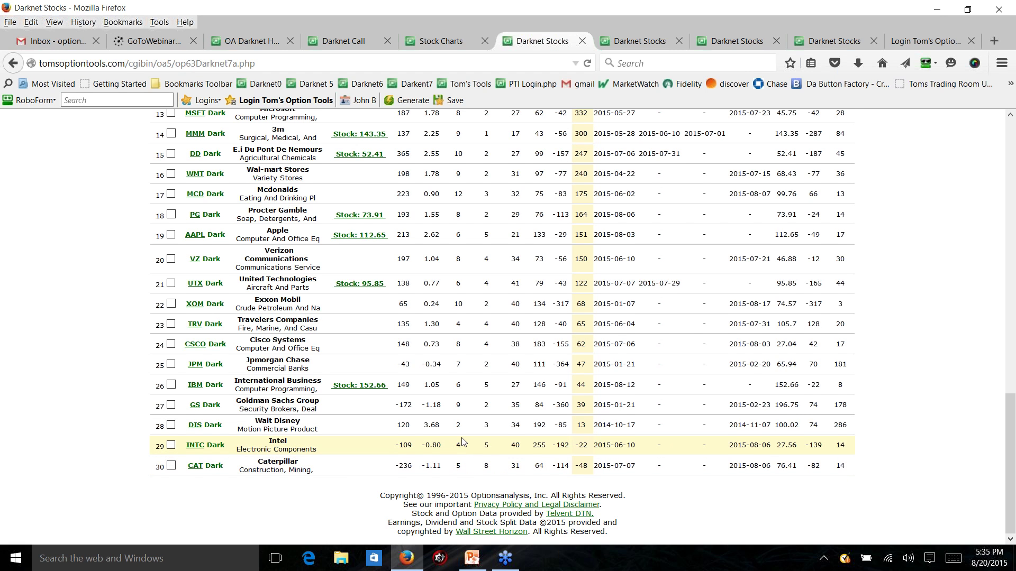
# Step: Review the top-ranked DJ 30 backtest results, the Darknet Design summary and the search settings used
pyautogui.scroll(8, 462, 442)
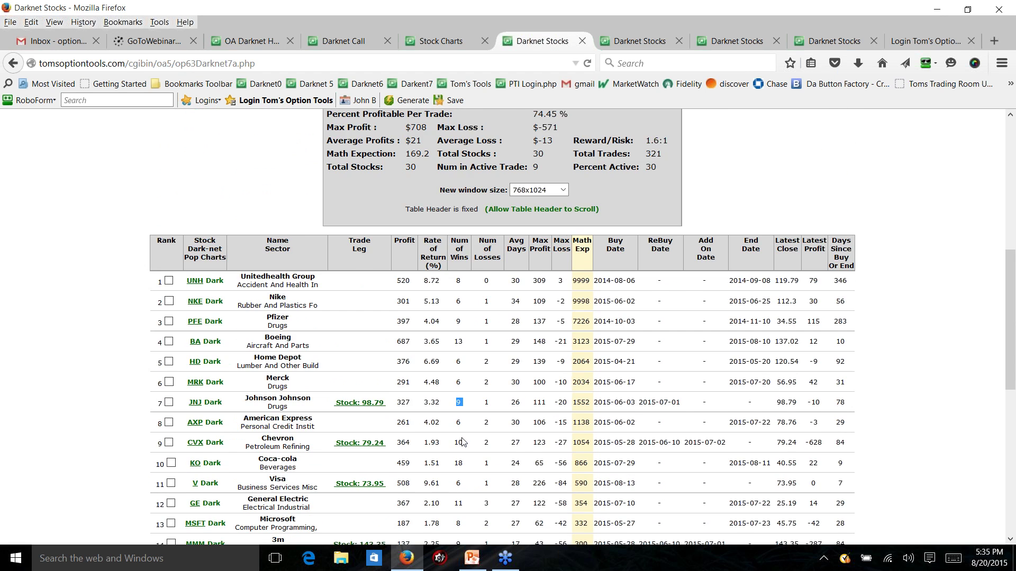
pyautogui.scroll(4, 462, 443)
pyautogui.scroll(1, 367, 322)
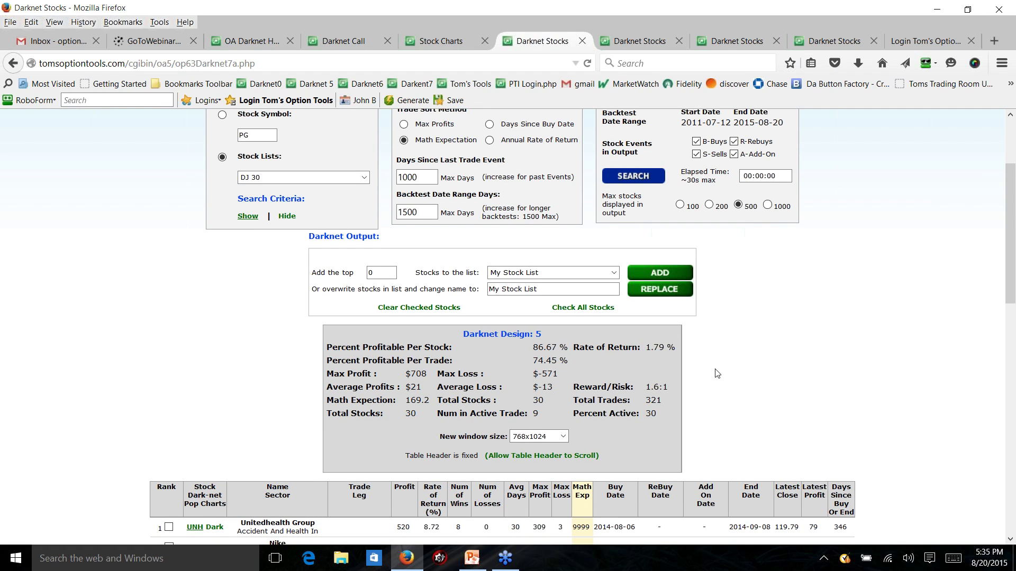
pyautogui.scroll(-3, 678, 363)
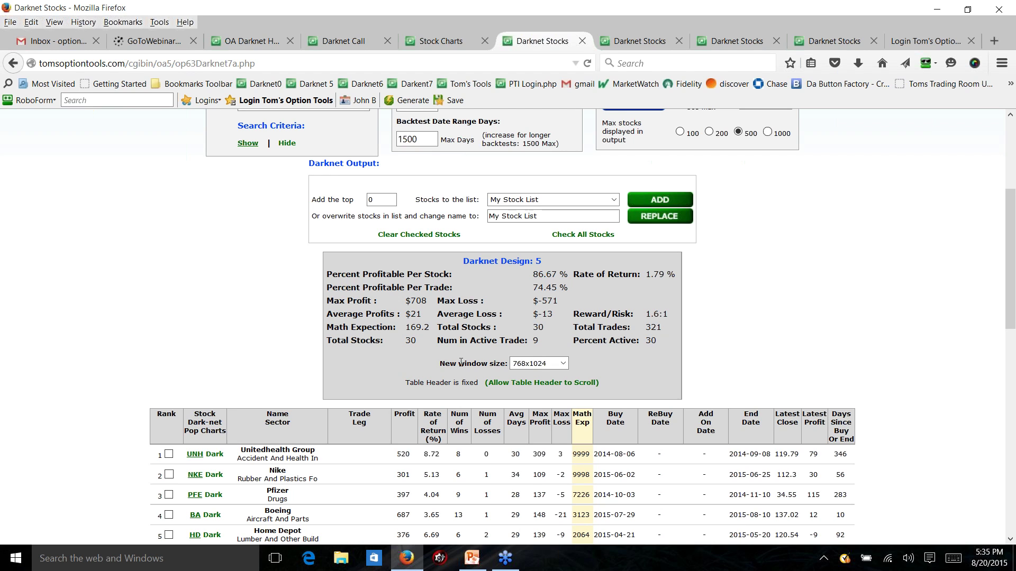
pyautogui.scroll(3, 460, 362)
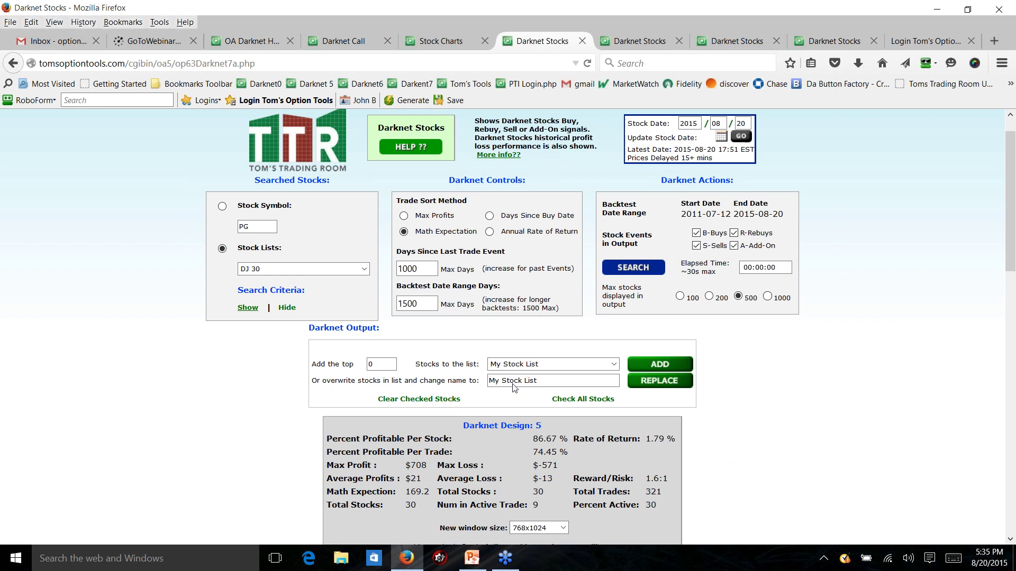
pyautogui.scroll(-3, 512, 384)
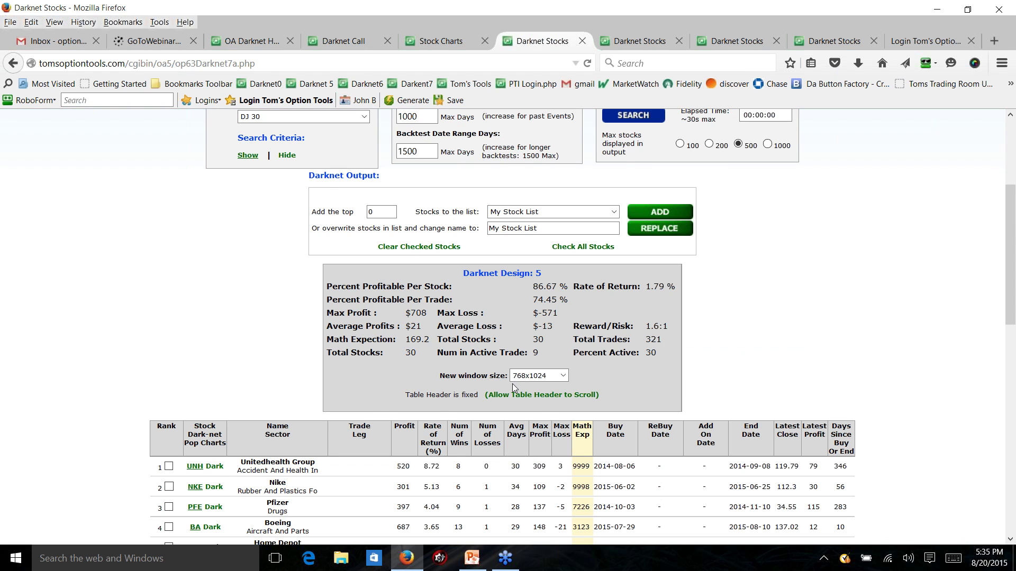
pyautogui.scroll(3, 512, 382)
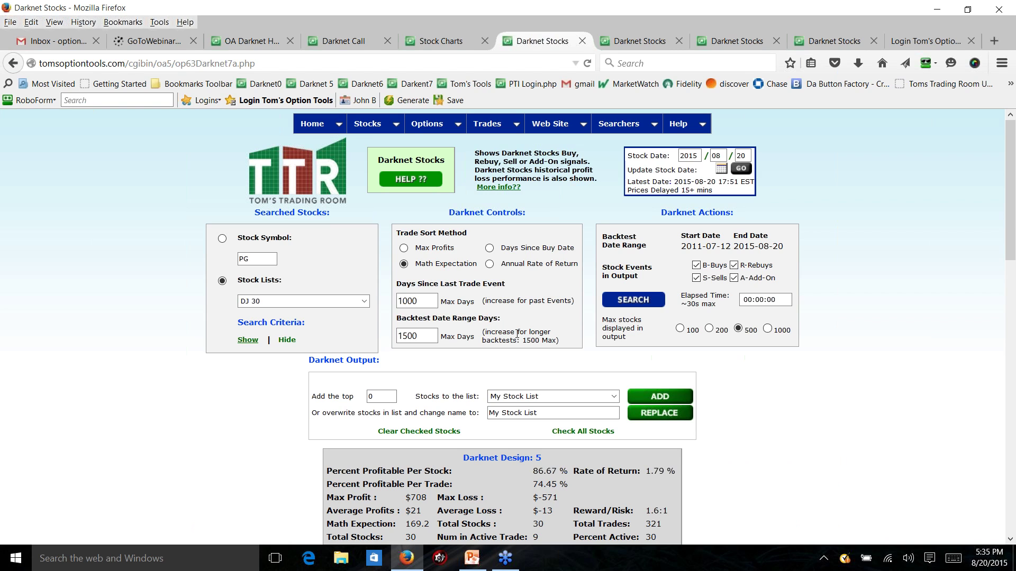
# Step: Open the Darknet searcher for calls in place of the Darknet Stocks search
pyautogui.click(616, 123)
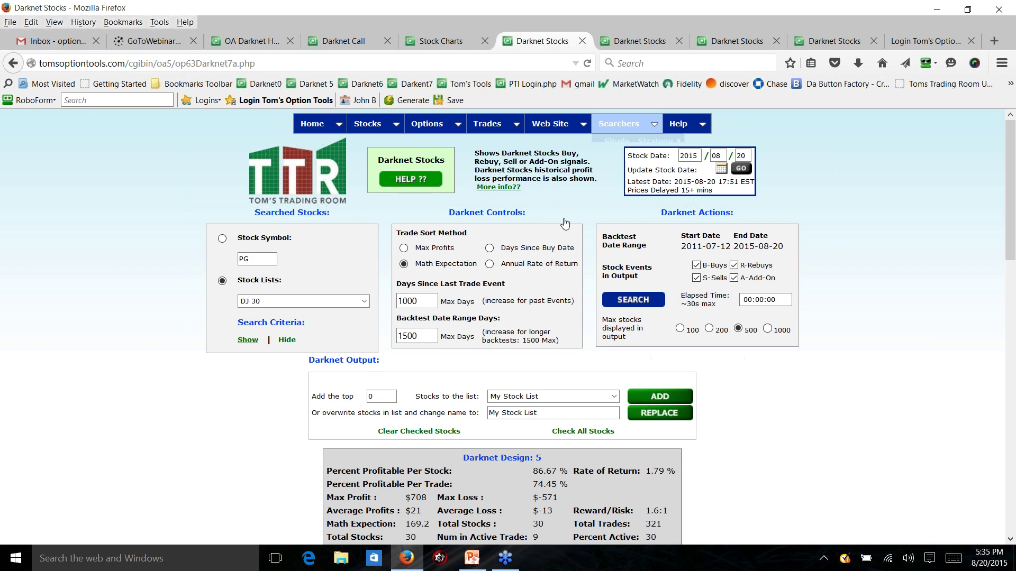
pyautogui.moveTo(635, 205)
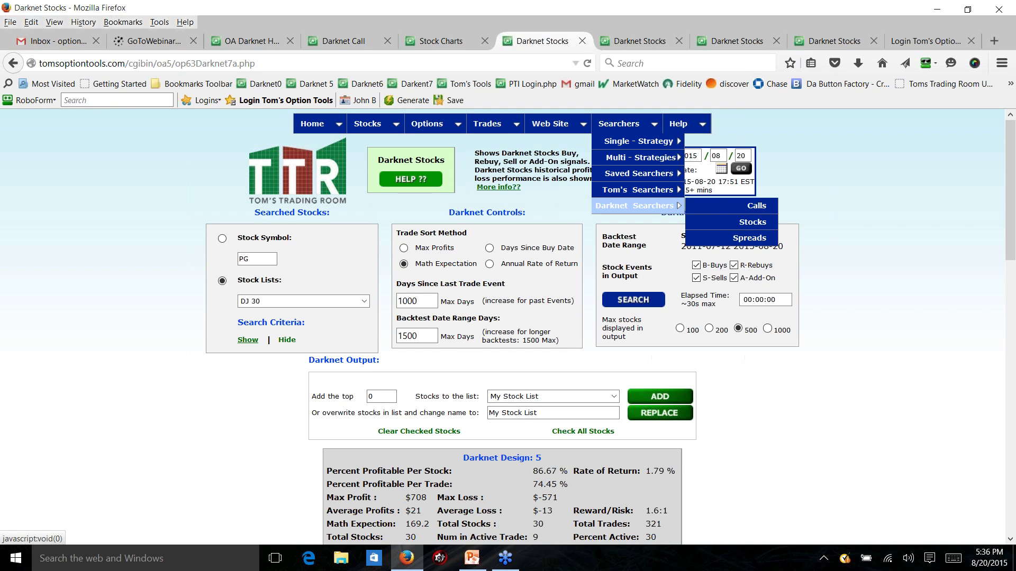
pyautogui.click(752, 221)
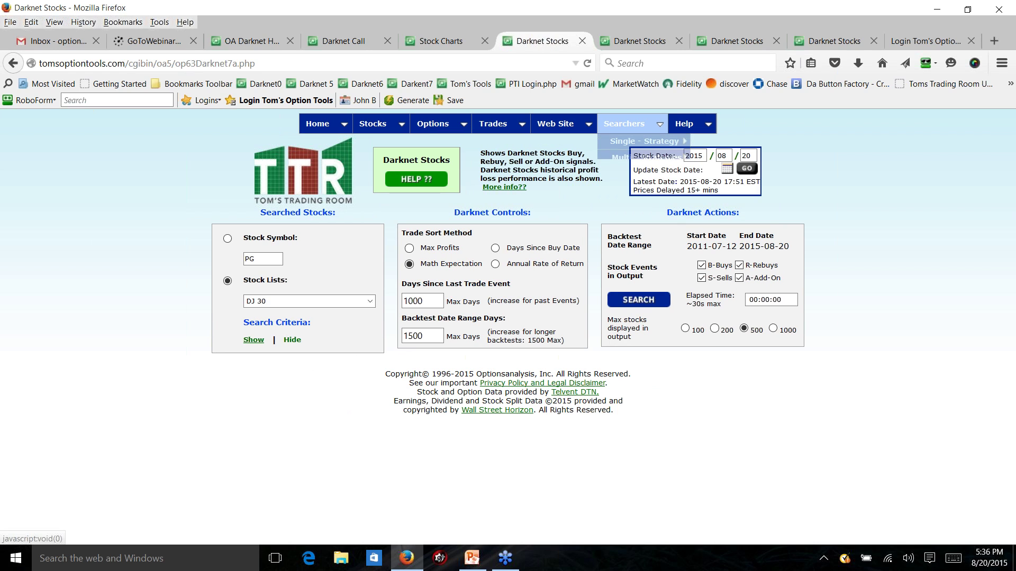
pyautogui.moveTo(634, 206)
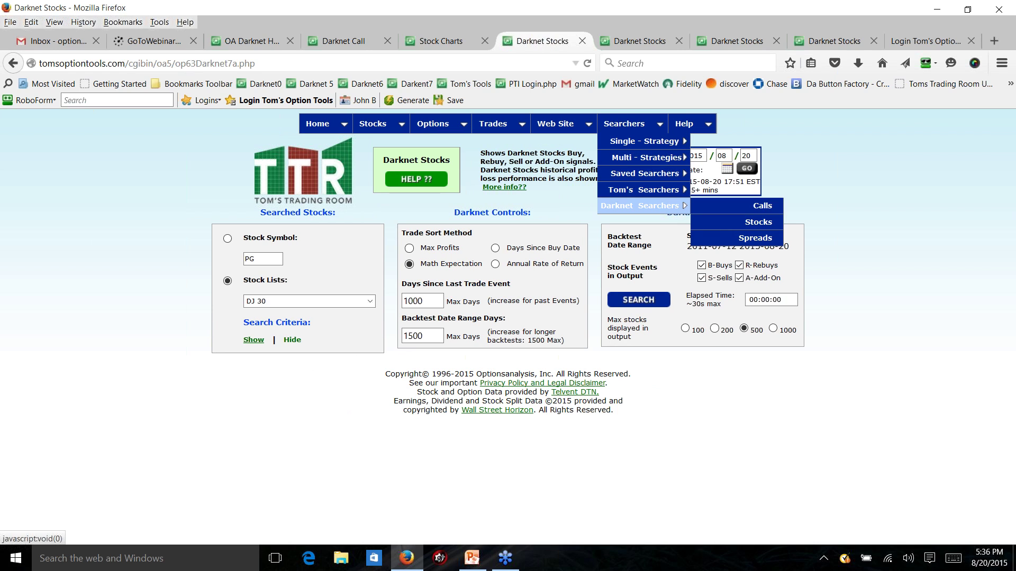
pyautogui.click(763, 205)
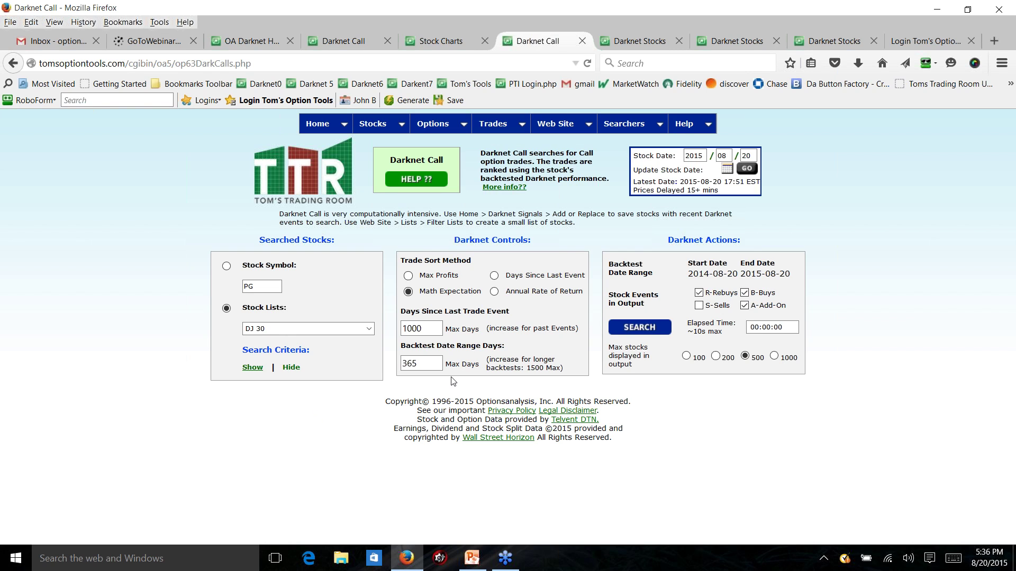
# Step: Run the Darknet Call search on the DJ 30 list with a 1500-day backtest range and sells included in the output
pyautogui.doubleClick(438, 365)
pyautogui.write('1')
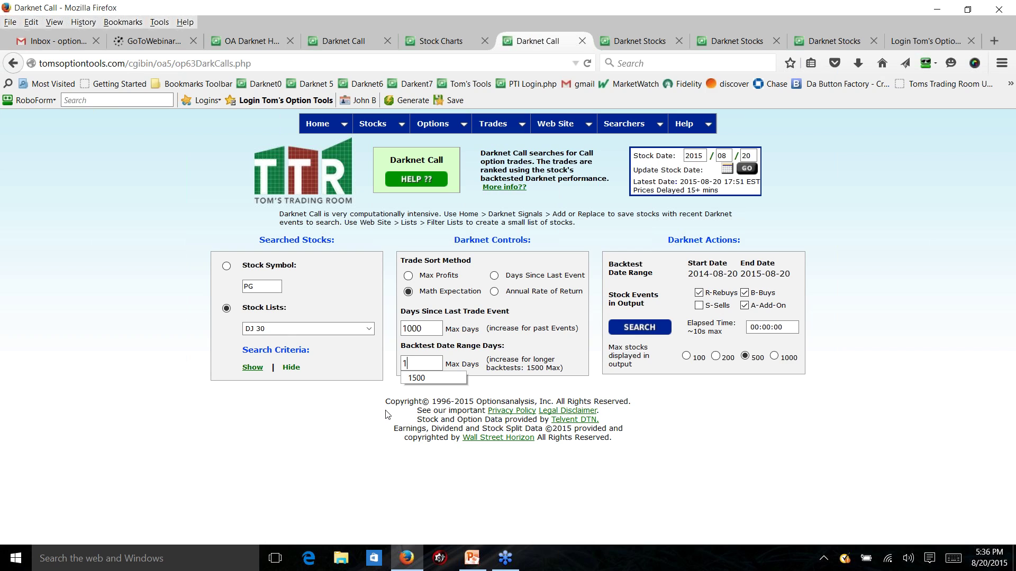
pyautogui.write('500')
pyautogui.click(699, 305)
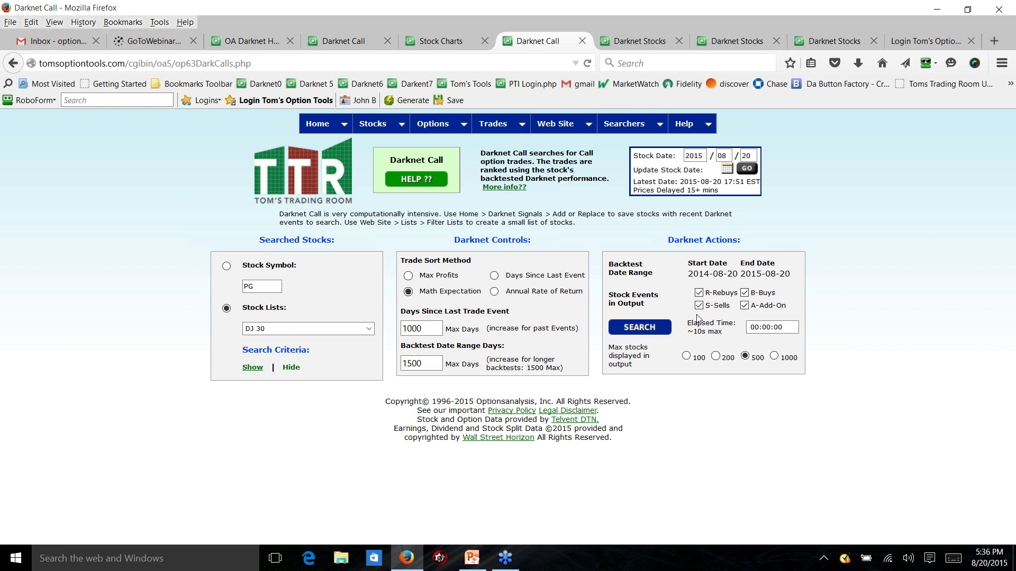
pyautogui.click(652, 333)
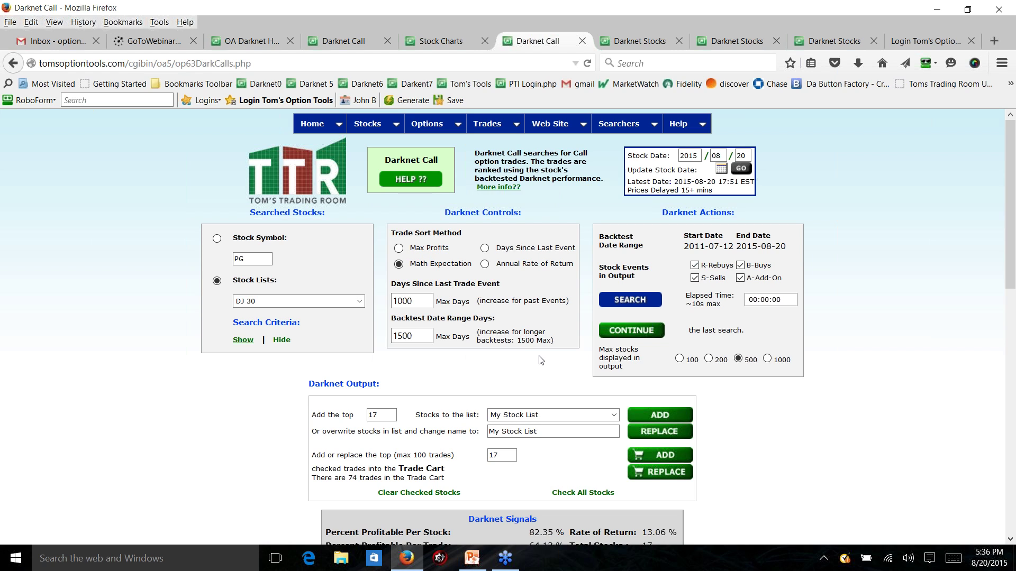
# Step: Review the ranked DJ 30 call results, comparing rate of return, wins, losses and math expectation
pyautogui.moveTo(686, 304); pyautogui.dragTo(721, 321)
pyautogui.click(720, 305)
pyautogui.click(692, 317)
pyautogui.scroll(-7, 742, 393)
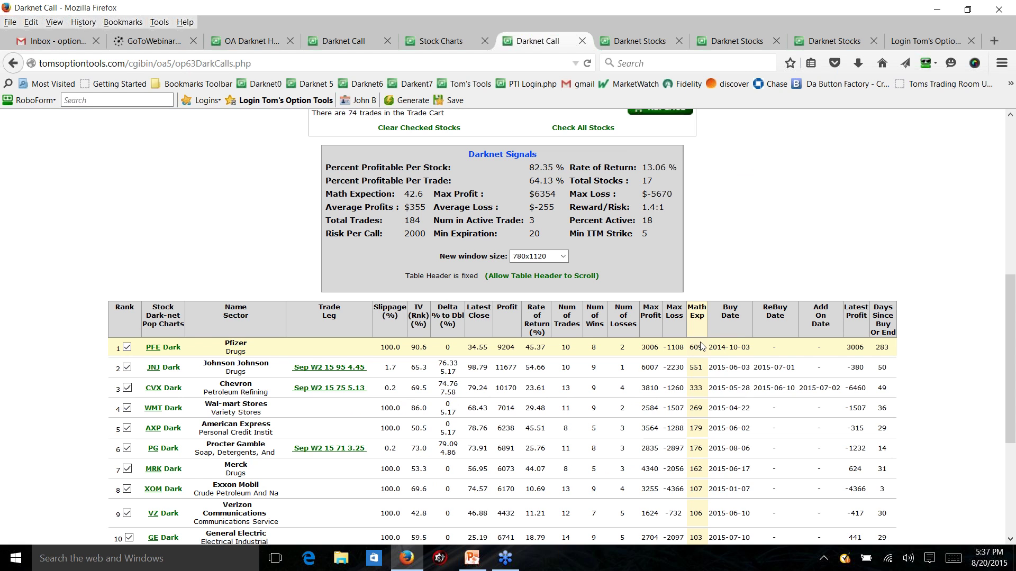
pyautogui.scroll(-2, 522, 331)
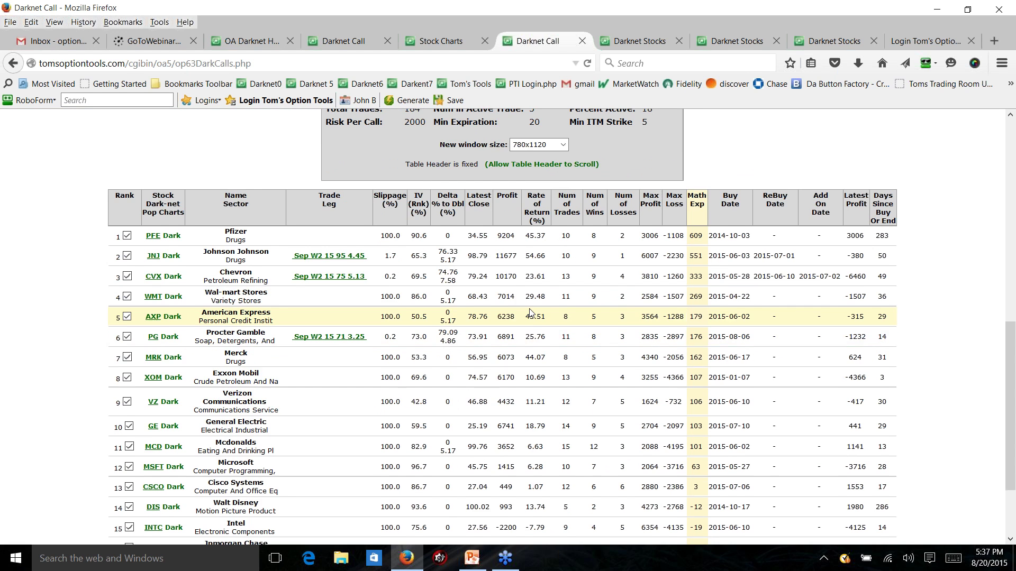
pyautogui.scroll(1, 522, 332)
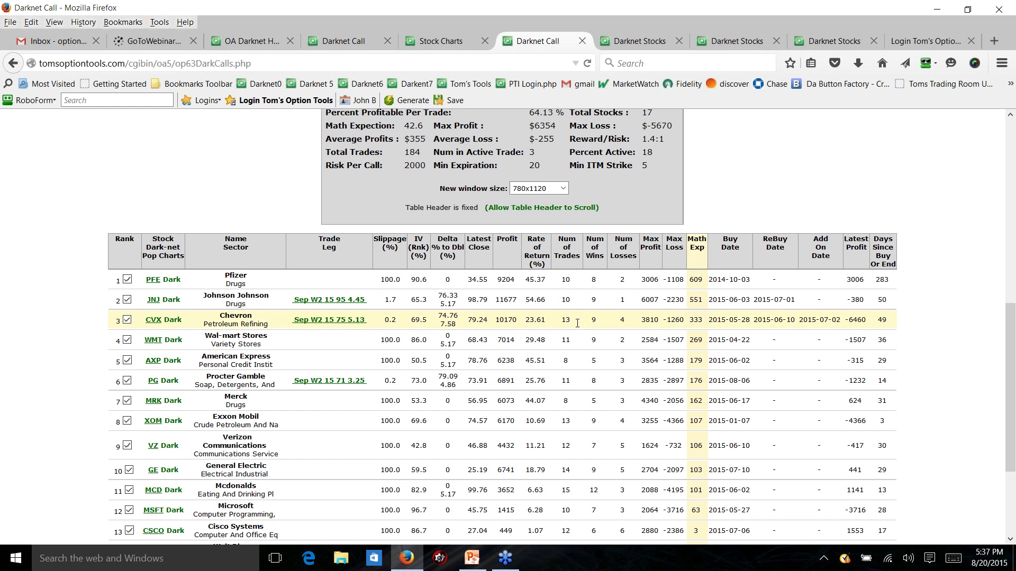
pyautogui.scroll(-3, 578, 324)
# Step: Examine the rate of return and the percent profitable per trade in the Darknet Signals summary of the call search
pyautogui.scroll(10, 661, 317)
pyautogui.moveTo(647, 318); pyautogui.dragTo(677, 315)
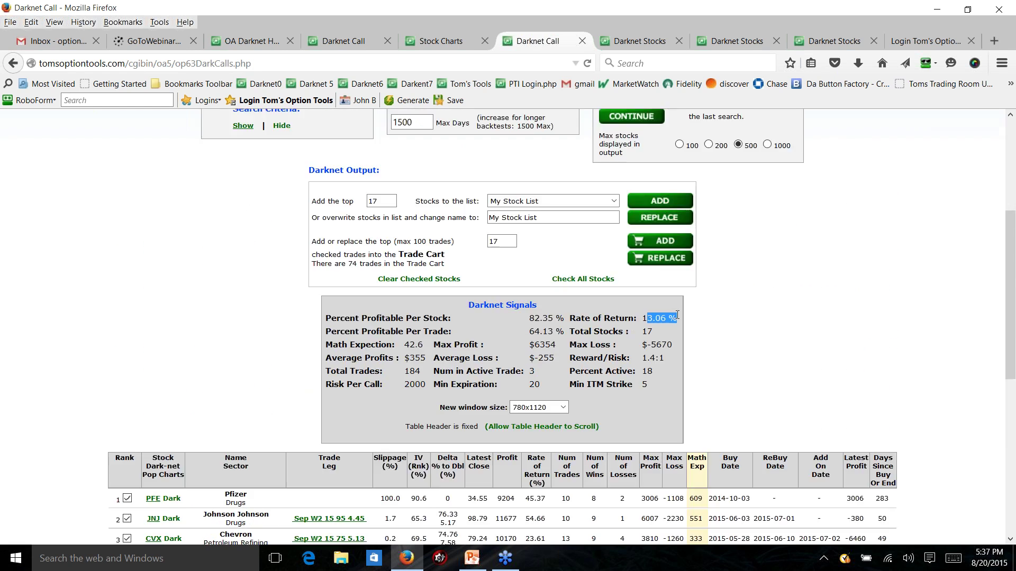
pyautogui.click(549, 323)
pyautogui.moveTo(525, 320); pyautogui.dragTo(557, 336)
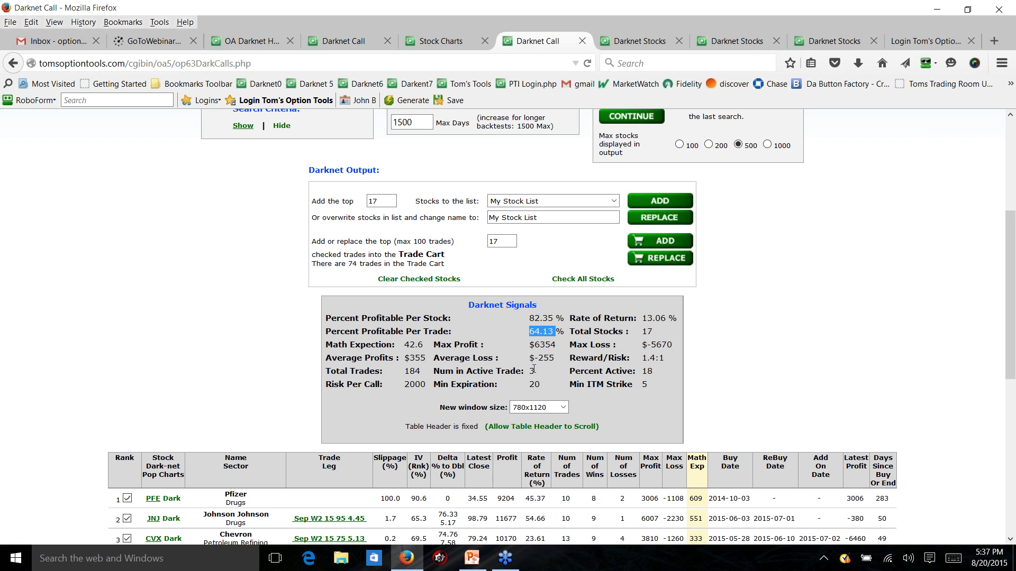
pyautogui.scroll(-1, 705, 344)
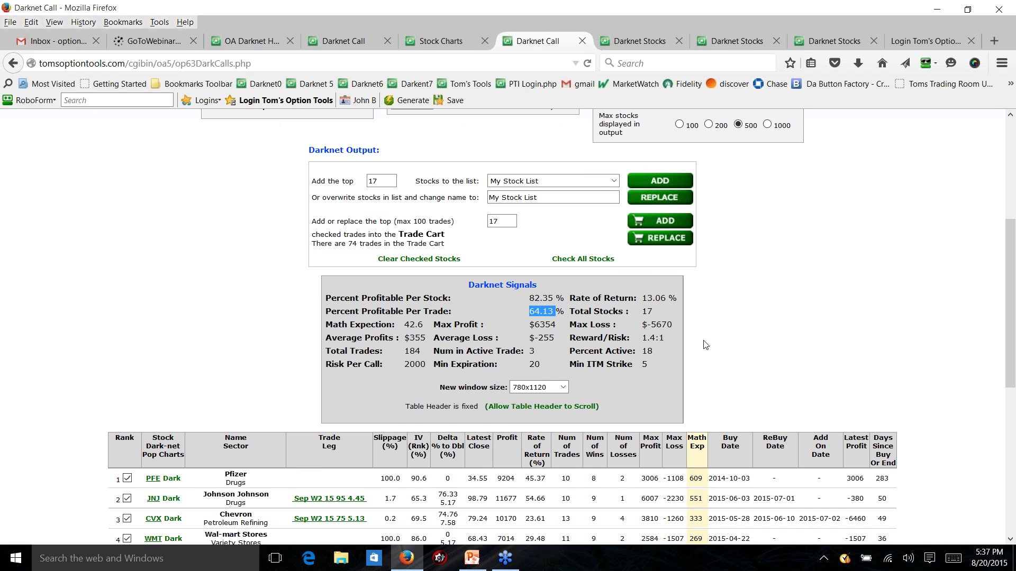
# Step: Check the call results down to Caterpillar against the performance summary and the Darknet Call search settings
pyautogui.scroll(-10, 705, 345)
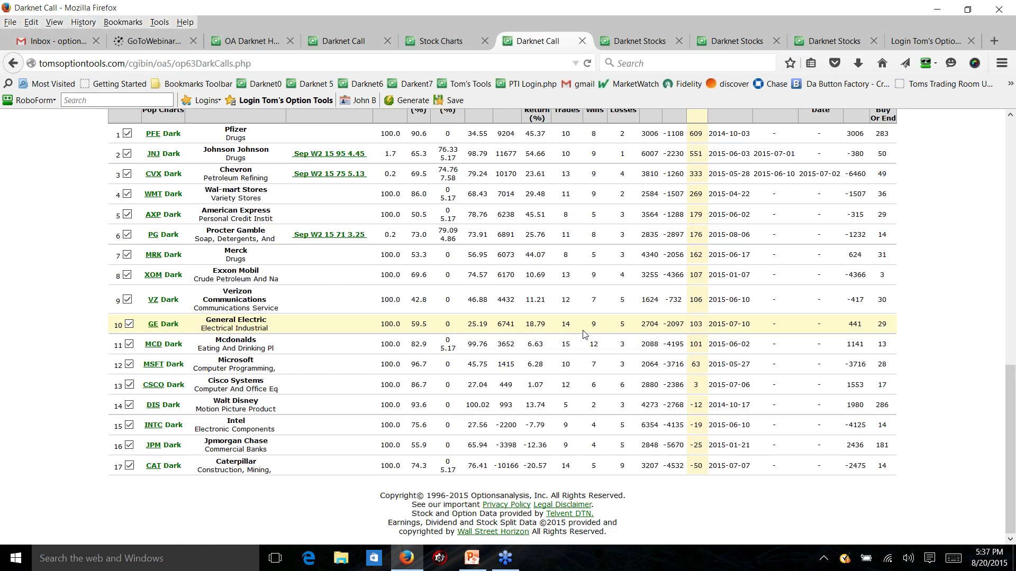
pyautogui.scroll(8, 584, 334)
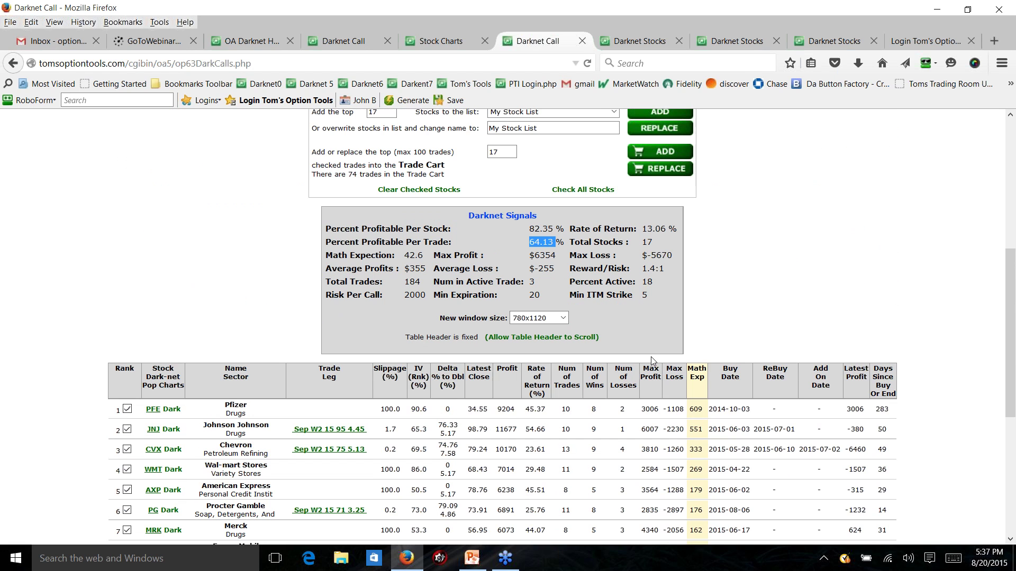
pyautogui.scroll(1, 653, 360)
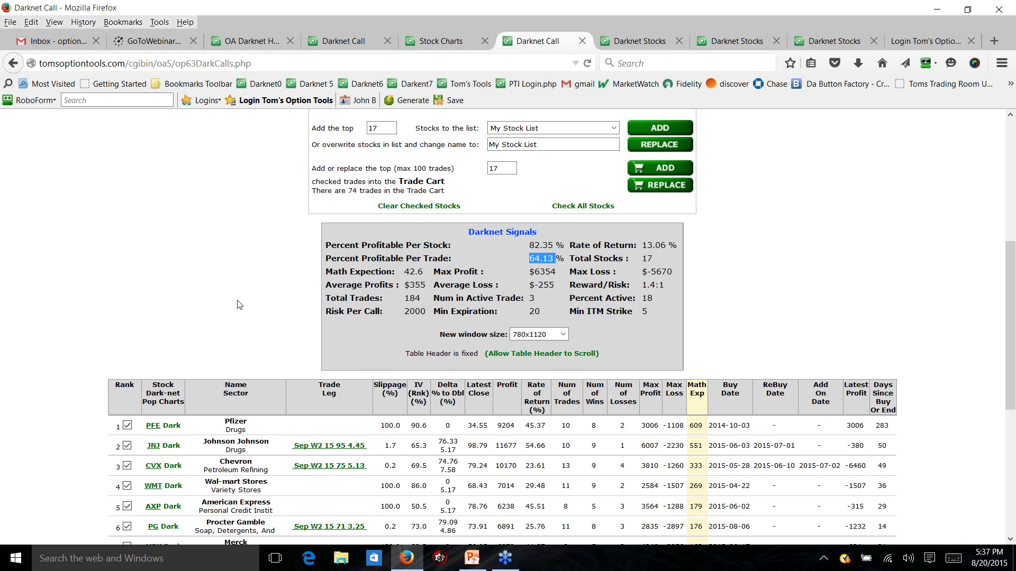
pyautogui.scroll(5, 239, 304)
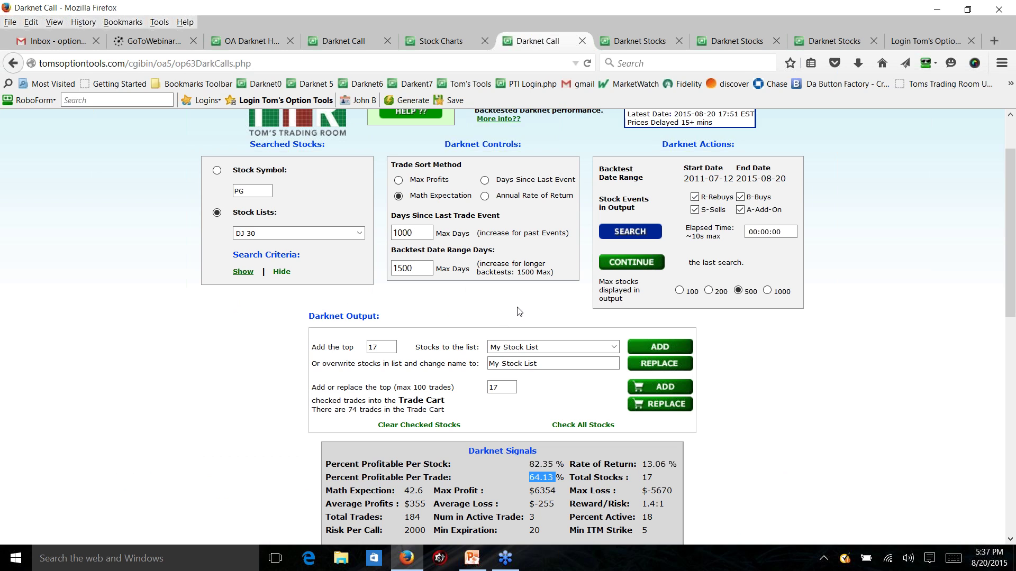
pyautogui.scroll(2, 519, 312)
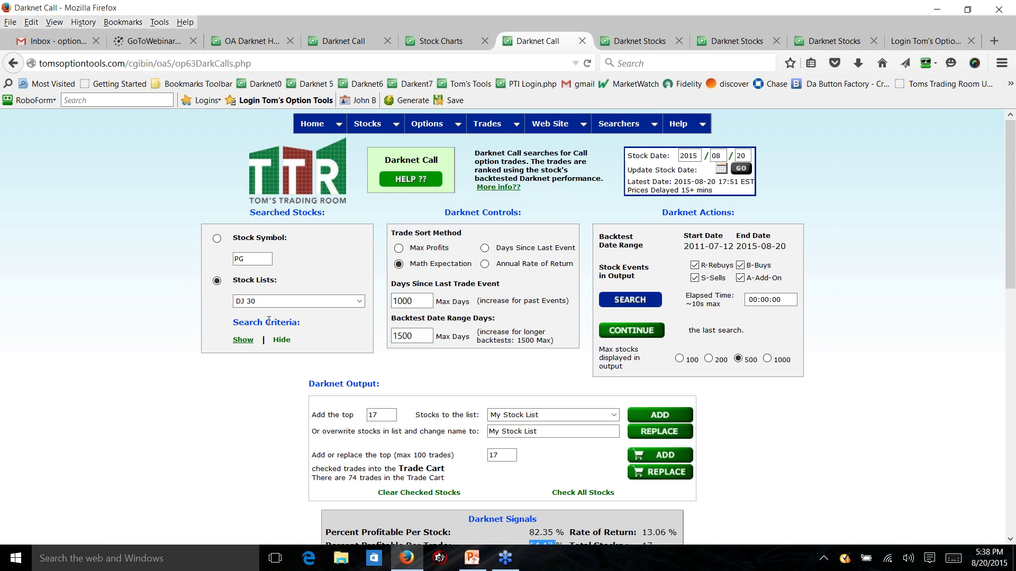
# Step: Show the call search criteria and review the Call Risk, Call Searches and Call Legs settings, including minimum expiration time
pyautogui.click(242, 349)
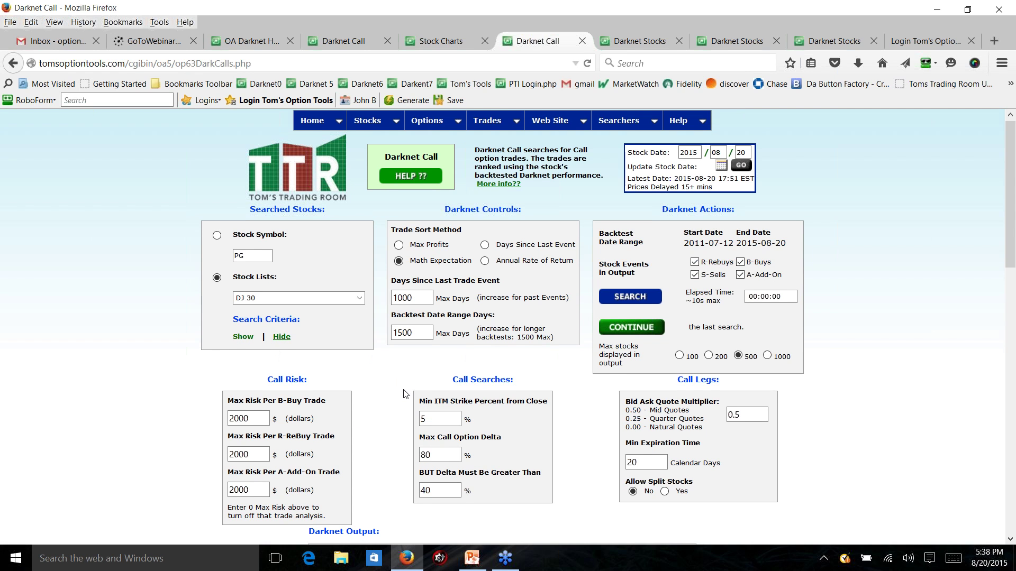
pyautogui.scroll(-3, 405, 394)
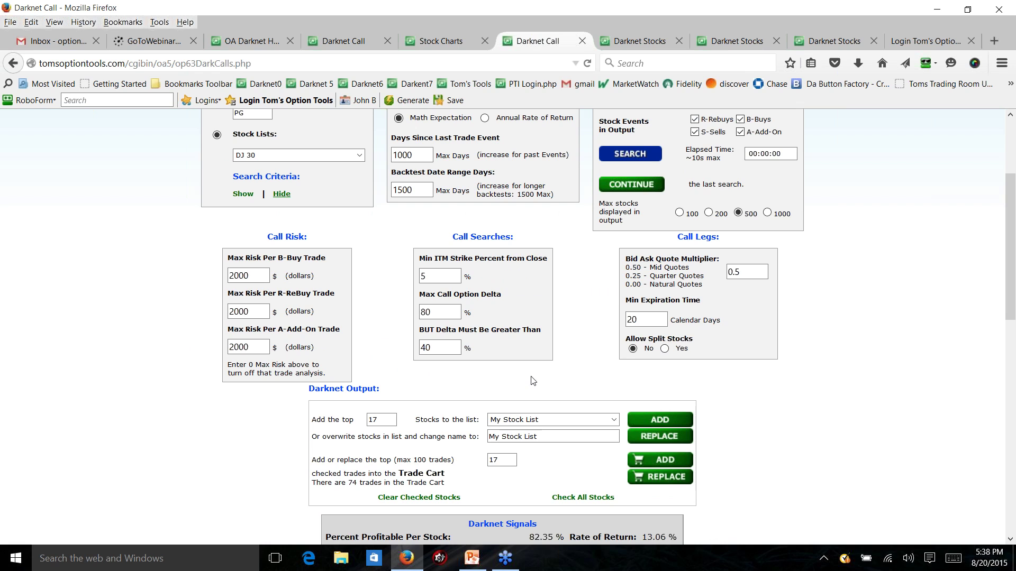
pyautogui.scroll(3, 533, 381)
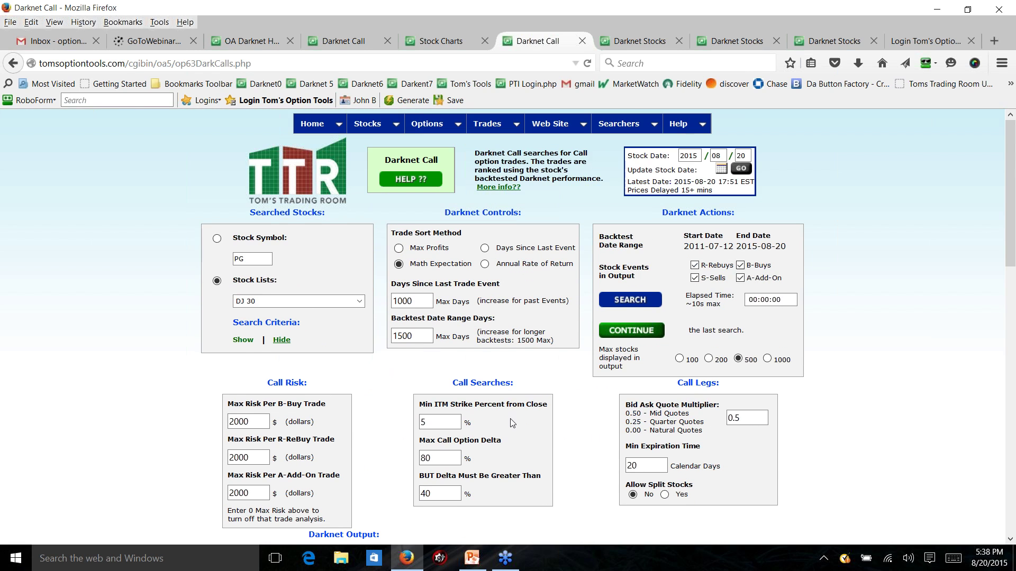
pyautogui.scroll(-1, 446, 354)
pyautogui.click(445, 350)
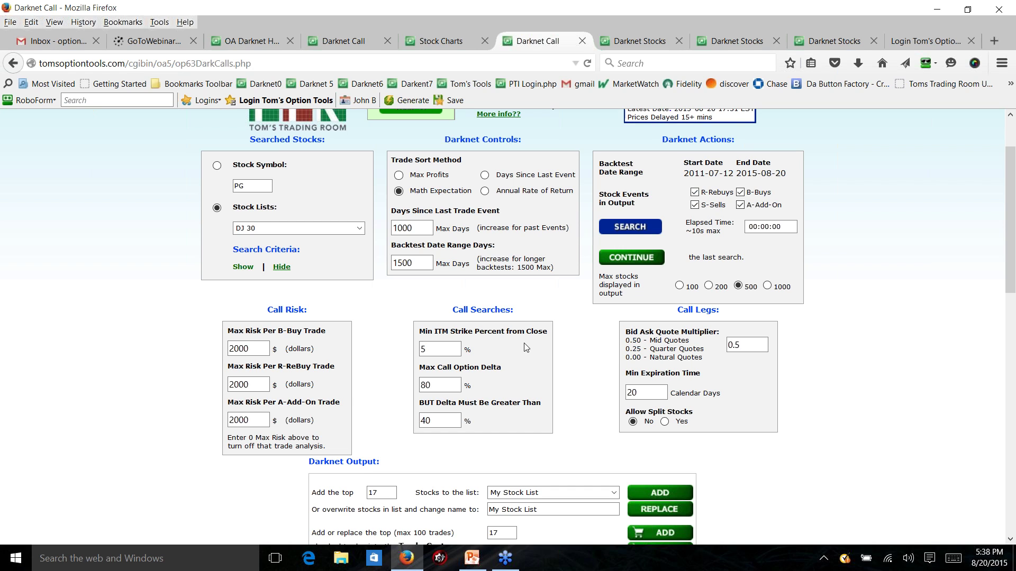
pyautogui.click(661, 396)
pyautogui.scroll(2, 574, 392)
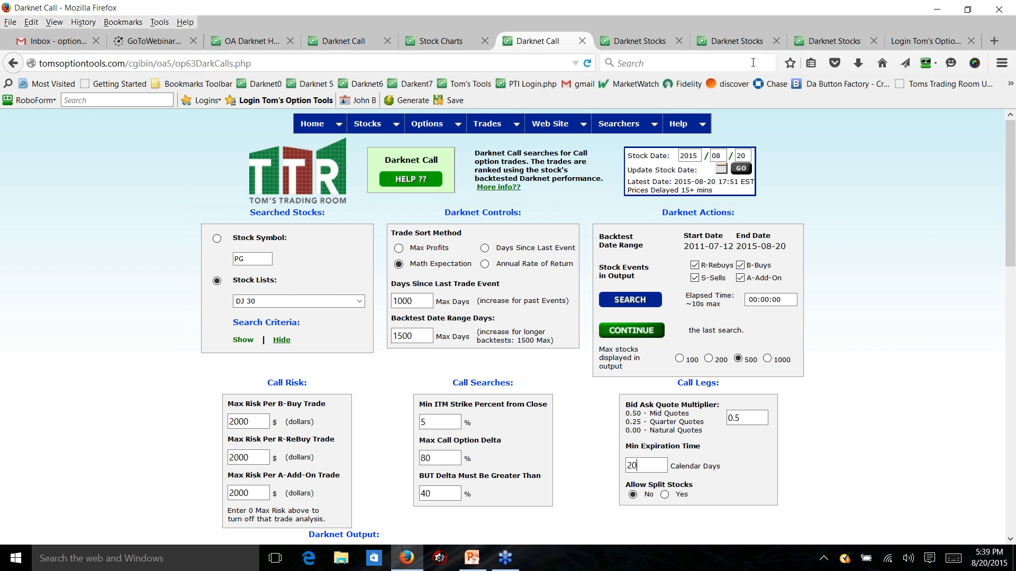
# Step: Return to the OA Darknet Home page, display the new Darknet signals, and review the active buys, trades and sells
pyautogui.click(262, 44)
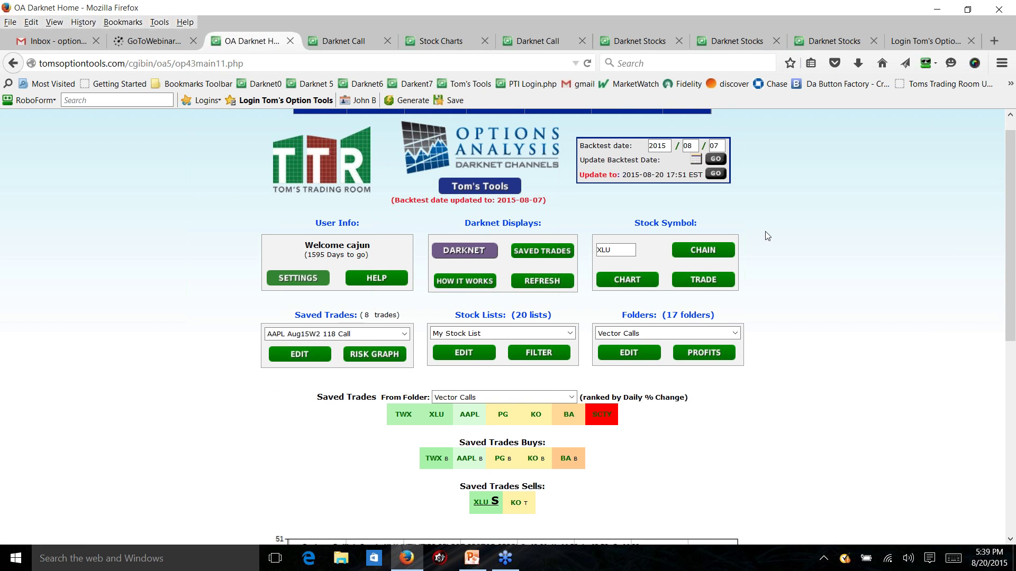
pyautogui.scroll(1, 766, 231)
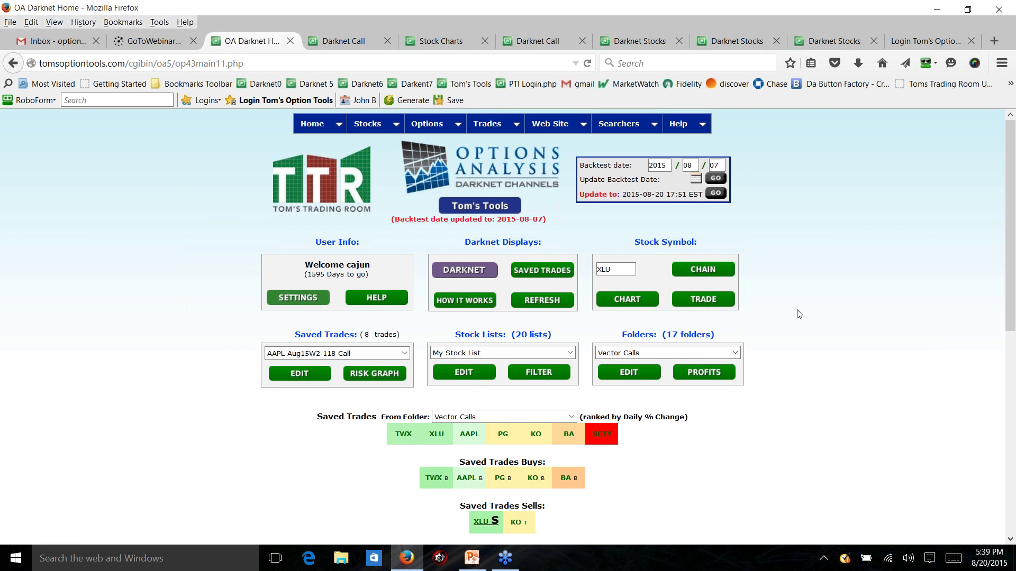
pyautogui.click(459, 269)
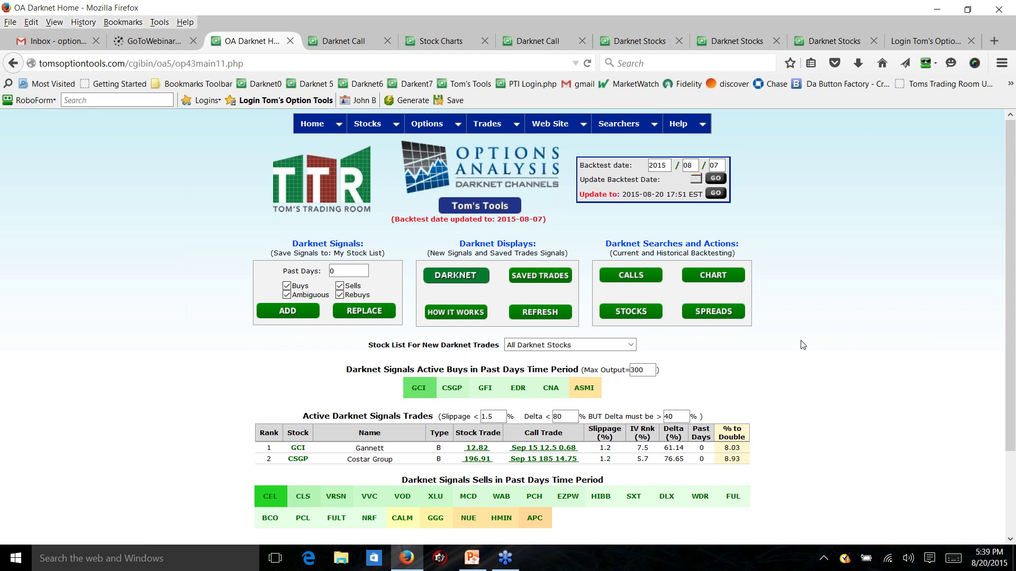
pyautogui.scroll(-3, 799, 341)
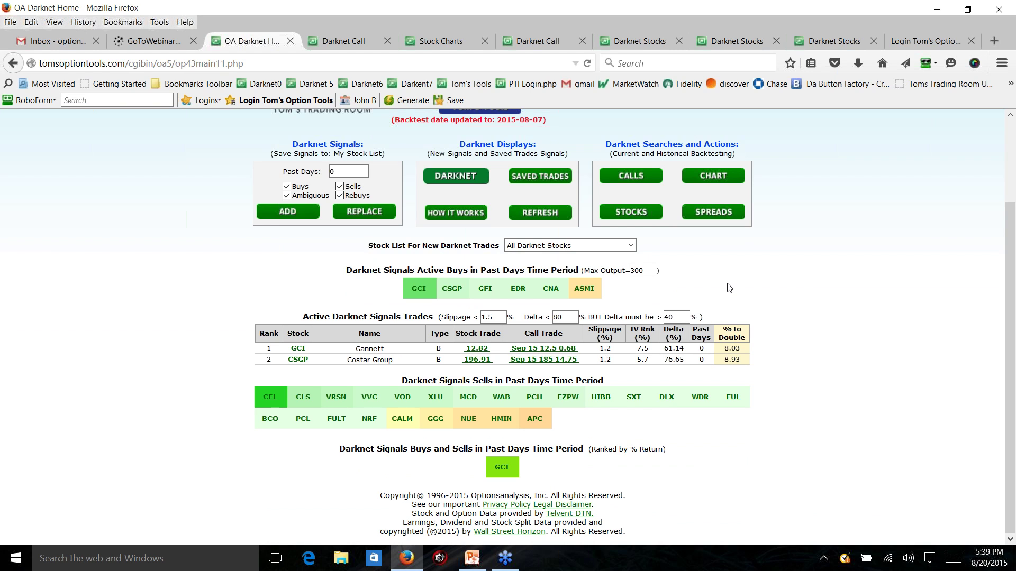
pyautogui.scroll(2, 704, 291)
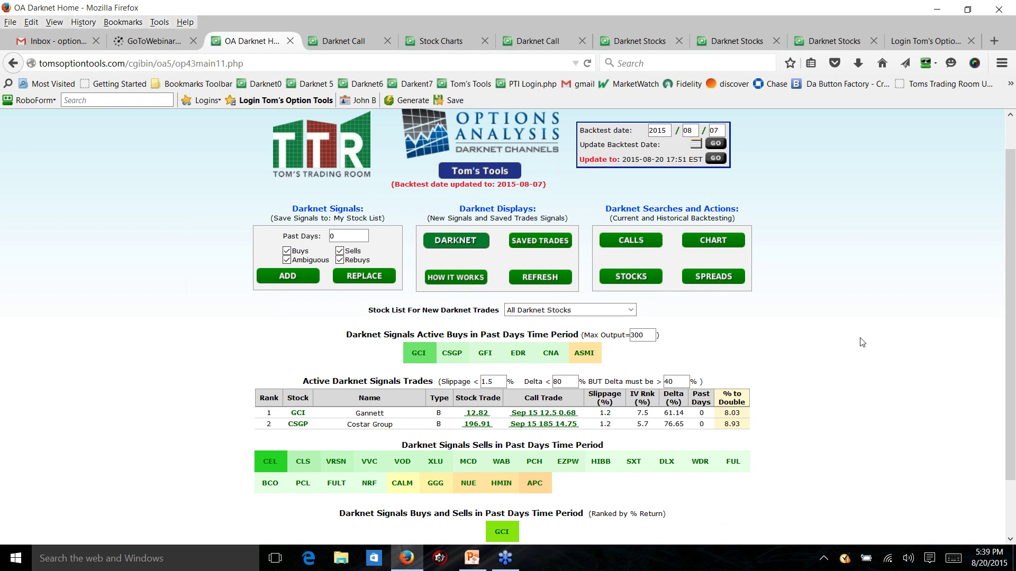
# Step: Finish reviewing the backtested Darknet signals and update the home page to the latest date, 2015-08-20
pyautogui.scroll(-2, 826, 347)
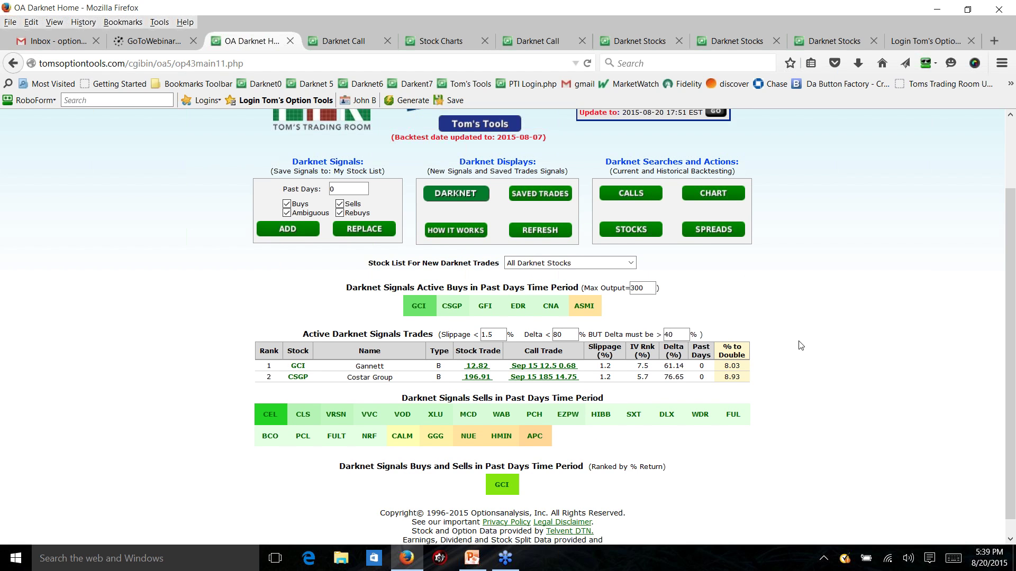
pyautogui.scroll(3, 716, 306)
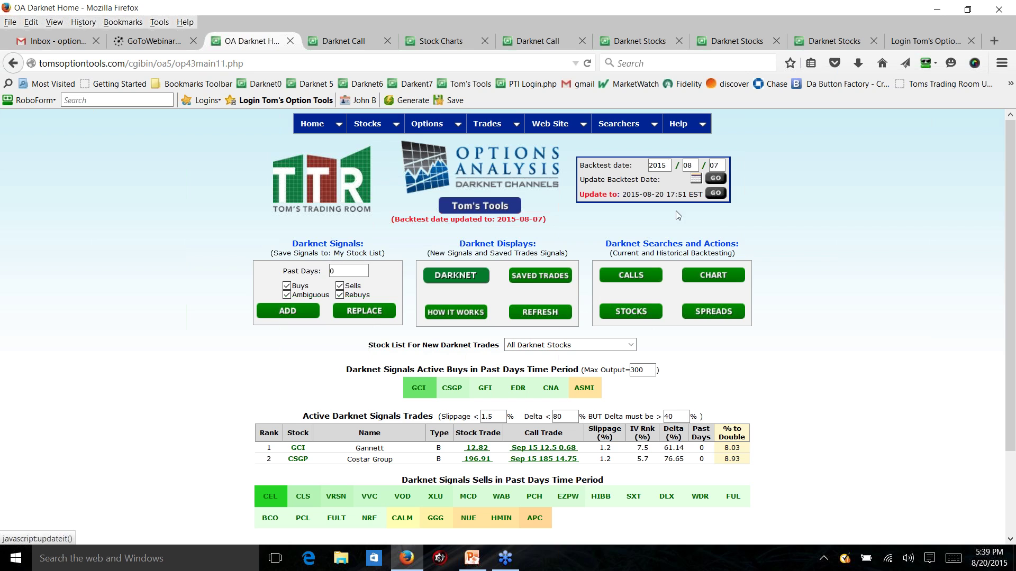
pyautogui.click(716, 194)
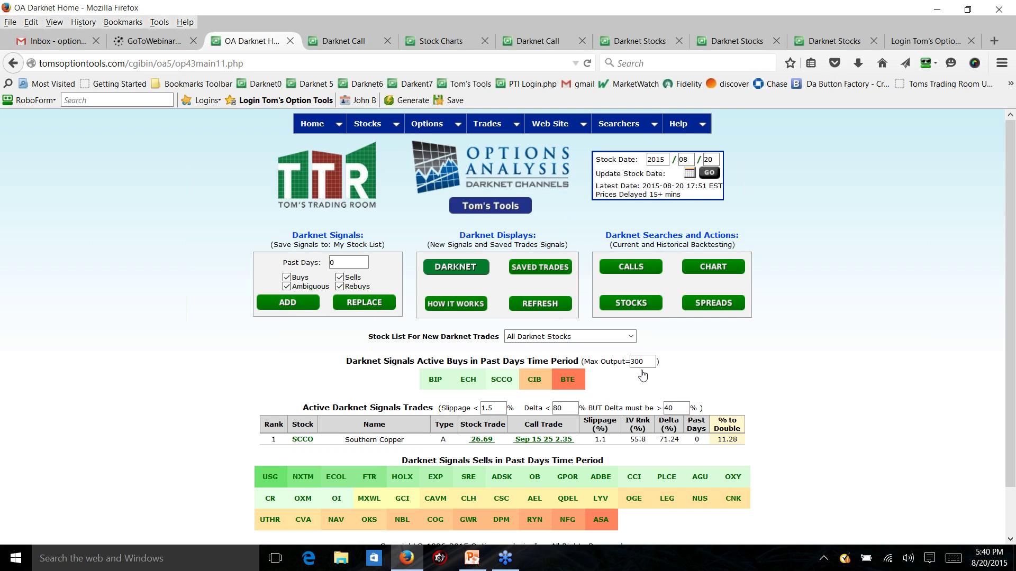
# Step: Run a Darknet Call search on stock symbol ba with S-Sells included and a backtest date range of 1500 days
pyautogui.click(638, 272)
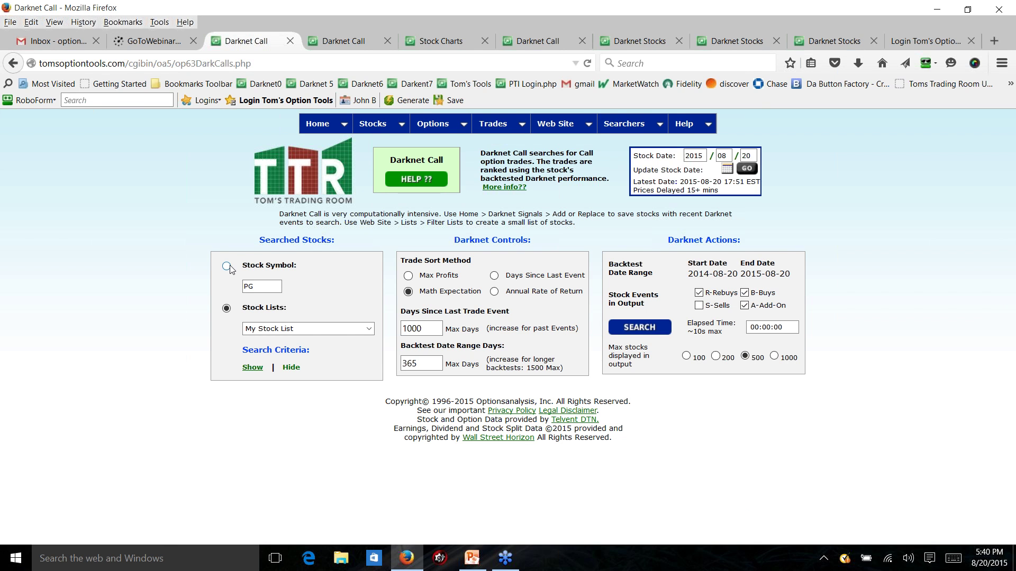
pyautogui.doubleClick(261, 287)
pyautogui.write('ba')
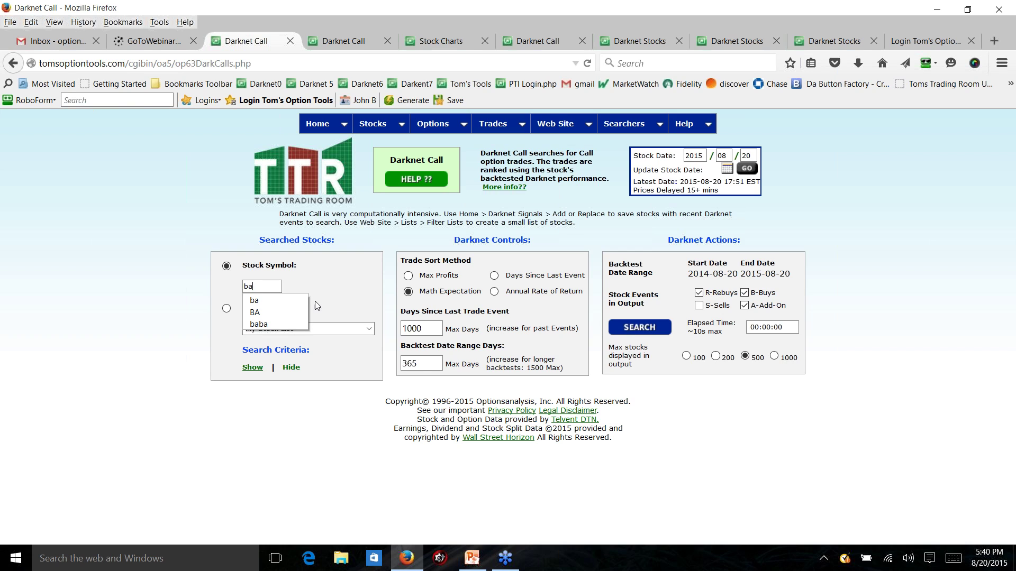
pyautogui.click(699, 307)
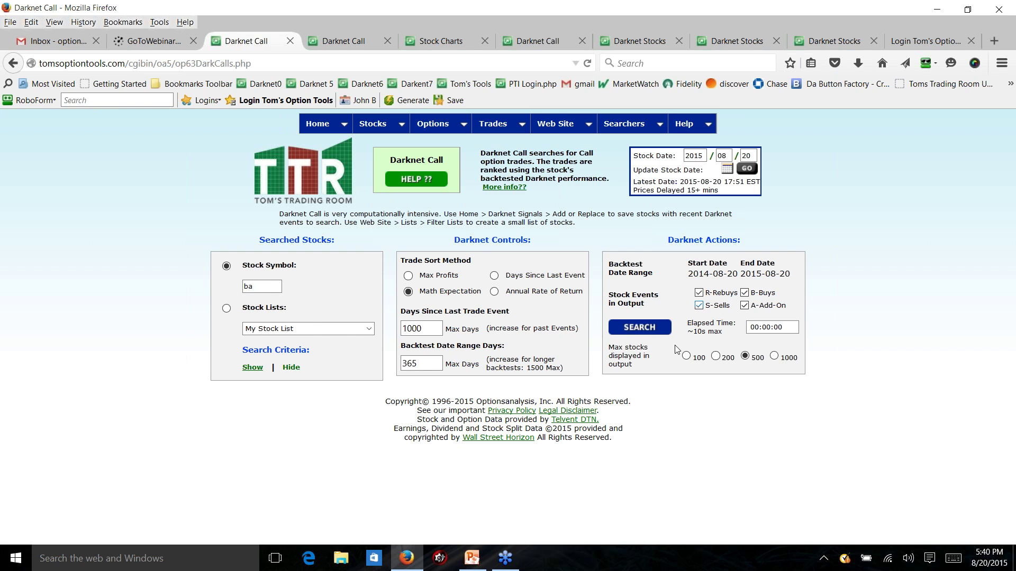
pyautogui.doubleClick(421, 363)
pyautogui.write('1500')
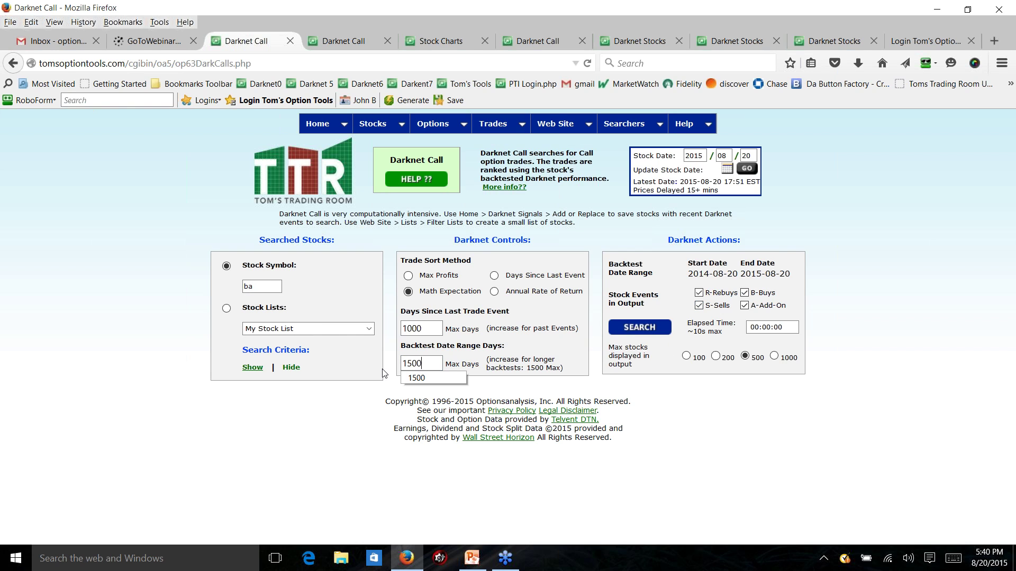
pyautogui.click(642, 328)
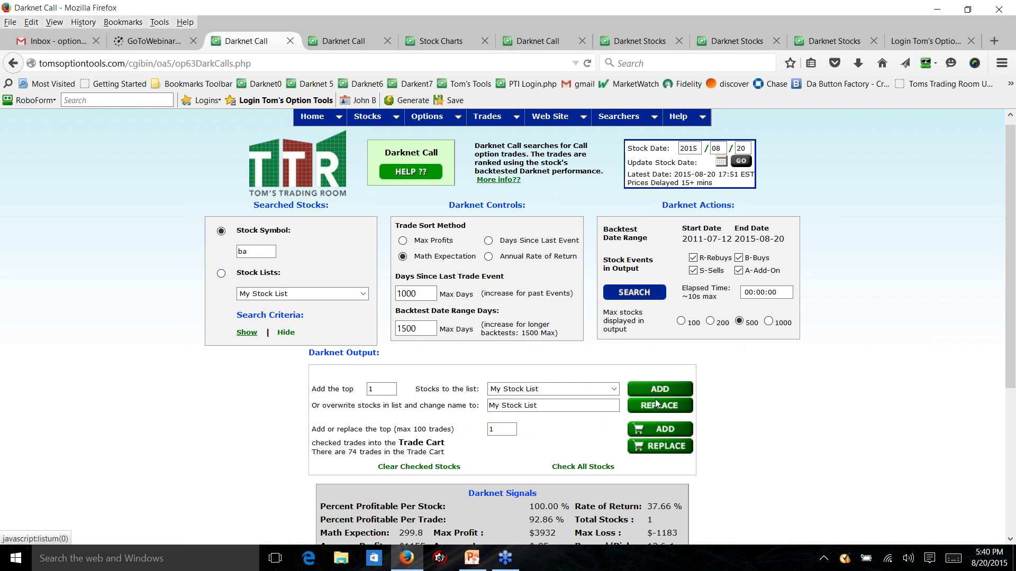
# Step: Examine the Boeing call search results, showing the search criteria to compare the Call Risk settings with the Darknet Signals summary
pyautogui.scroll(-5, 654, 399)
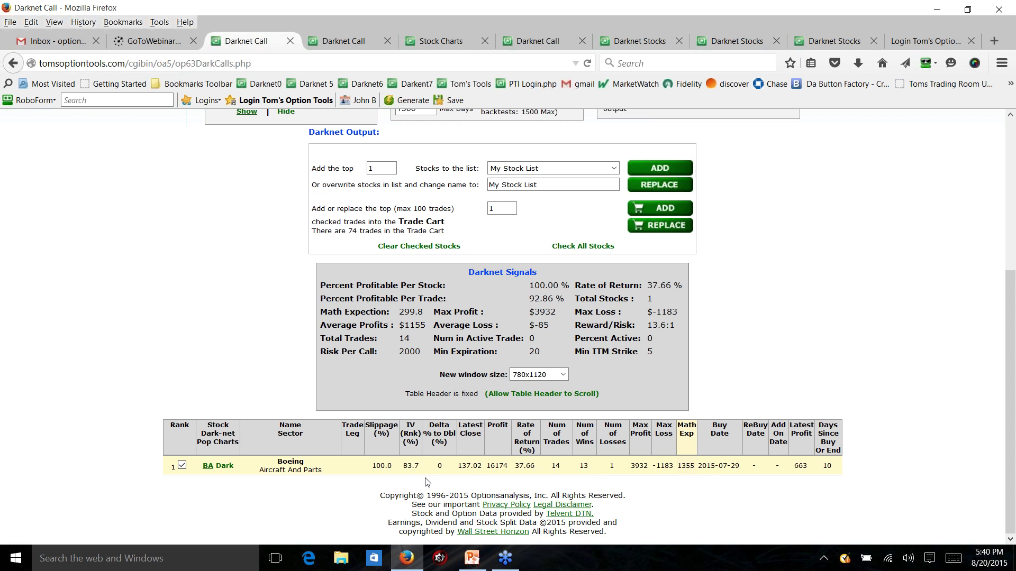
pyautogui.scroll(5, 462, 442)
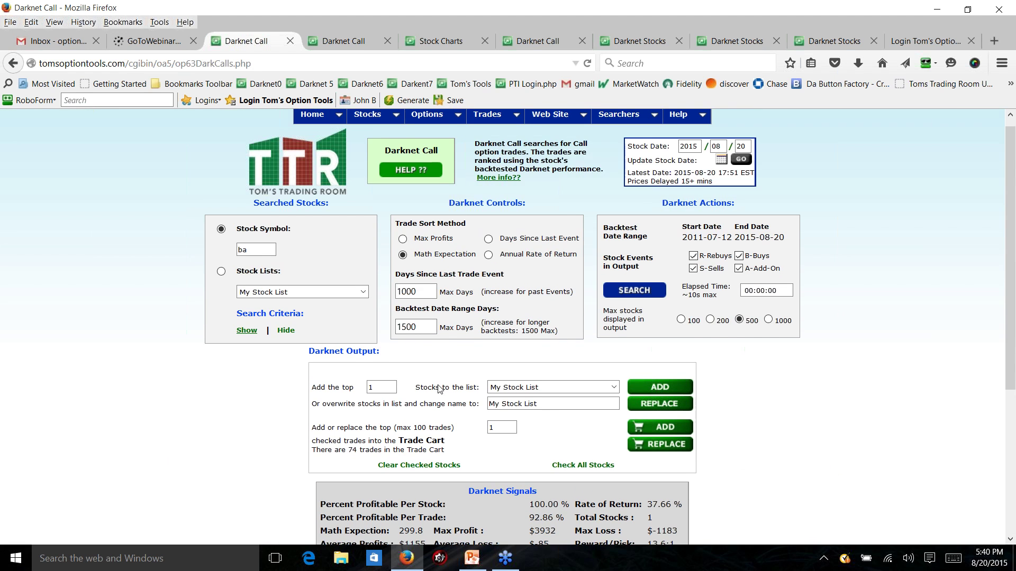
pyautogui.scroll(-5, 668, 345)
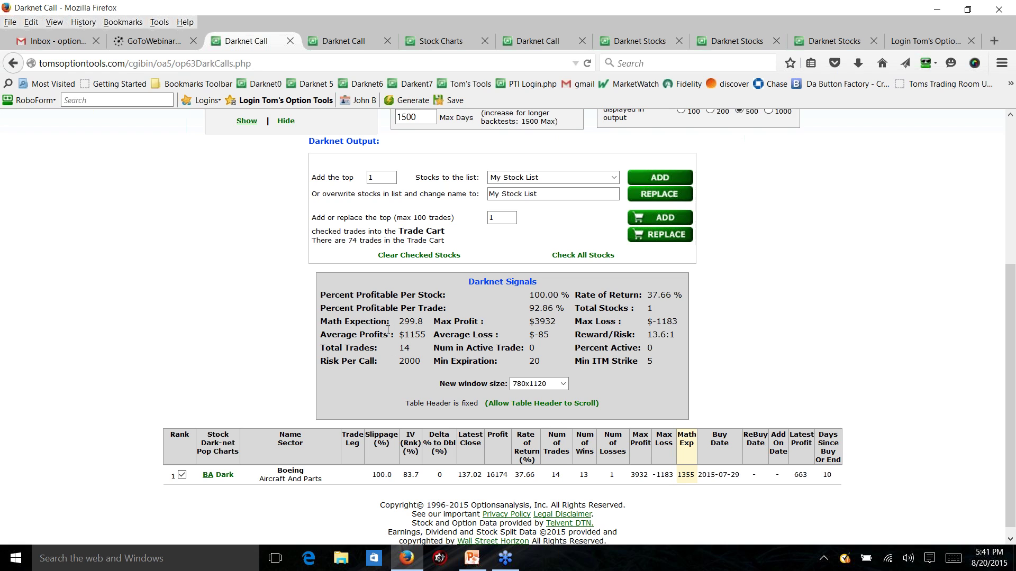
pyautogui.scroll(5, 387, 329)
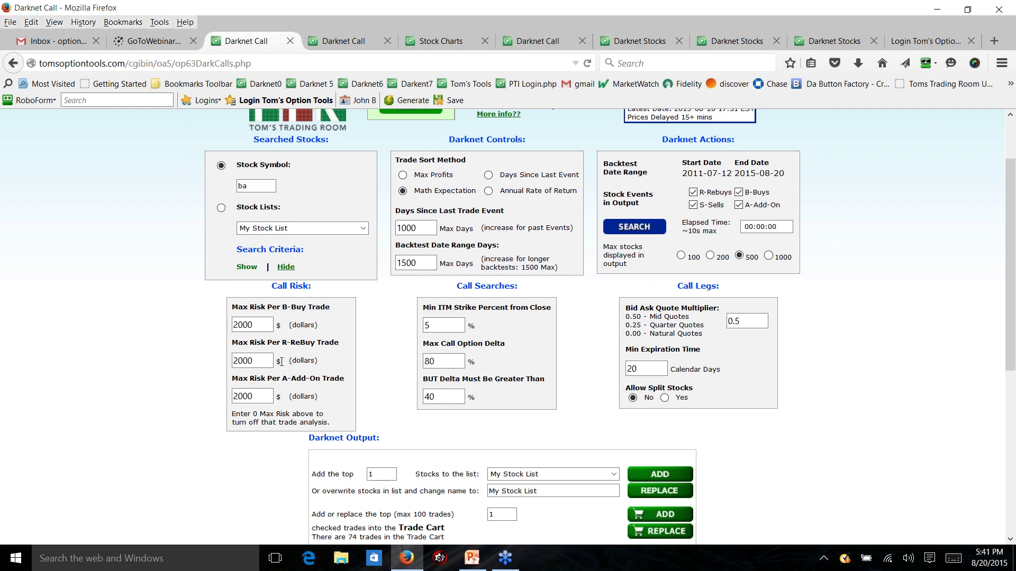
pyautogui.scroll(-3, 290, 344)
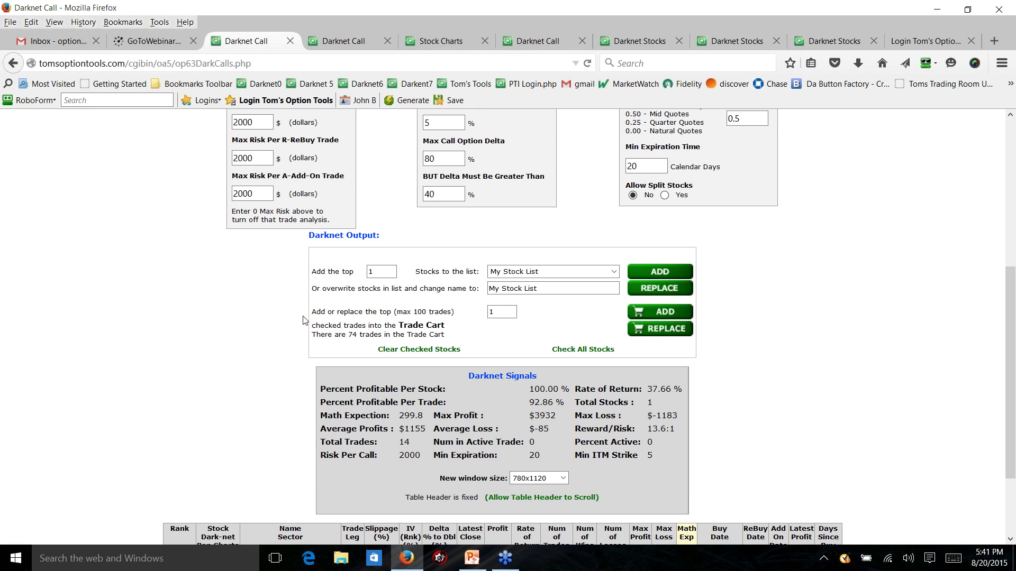
pyautogui.scroll(-1, 303, 321)
pyautogui.scroll(2, 288, 272)
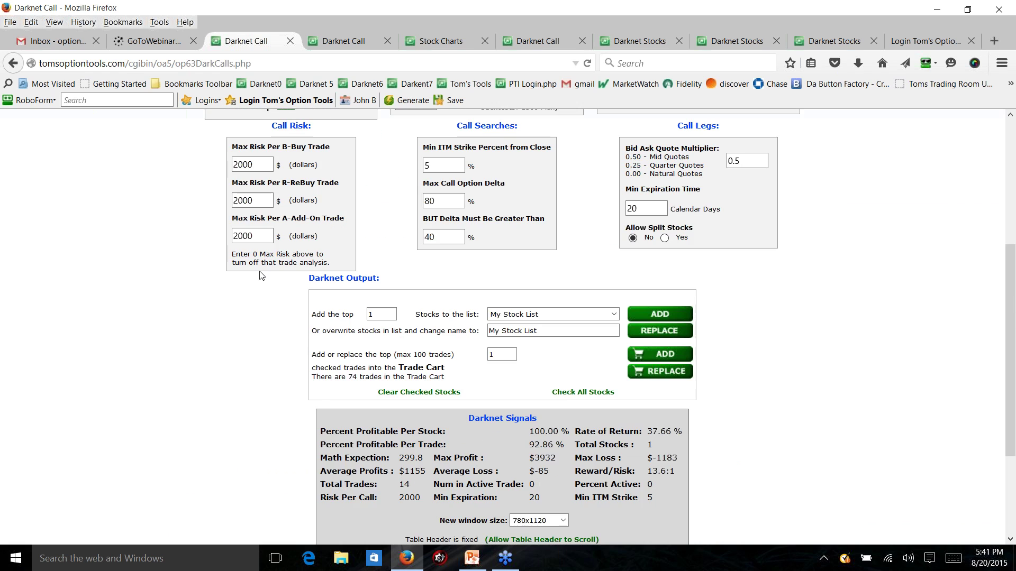
pyautogui.scroll(-2, 261, 275)
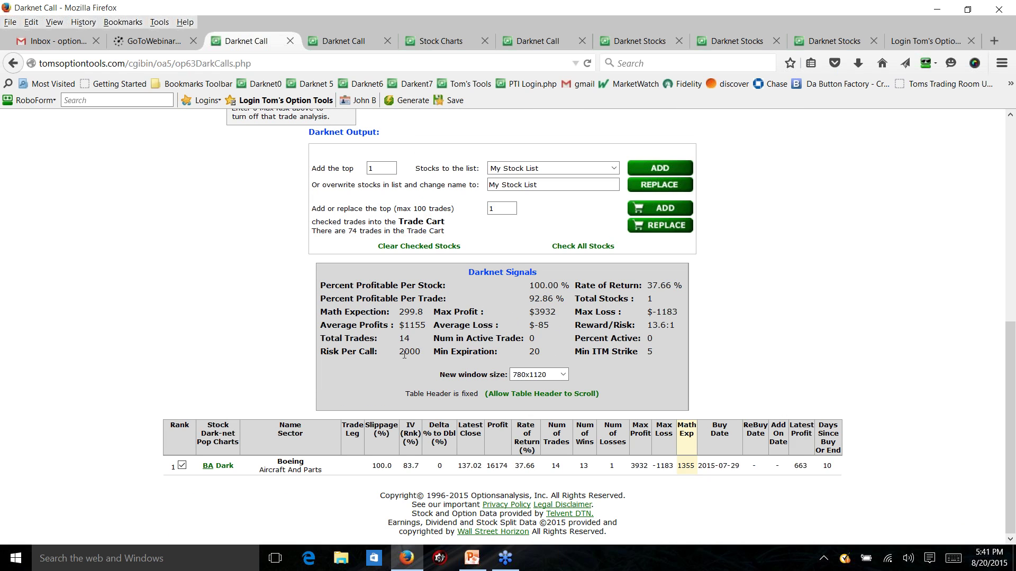
pyautogui.scroll(6, 404, 355)
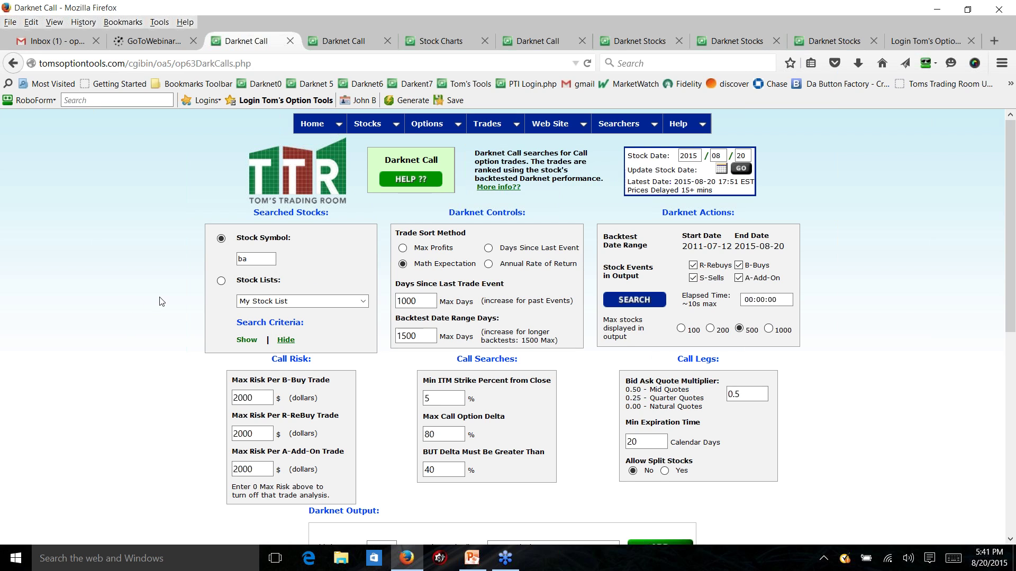
# Step: Compare the average loss in the Darknet Signals summary with the maximum risk per B-Buy trade
pyautogui.scroll(-1, 161, 302)
pyautogui.scroll(1, 164, 305)
pyautogui.click(264, 399)
pyautogui.scroll(-6, 472, 347)
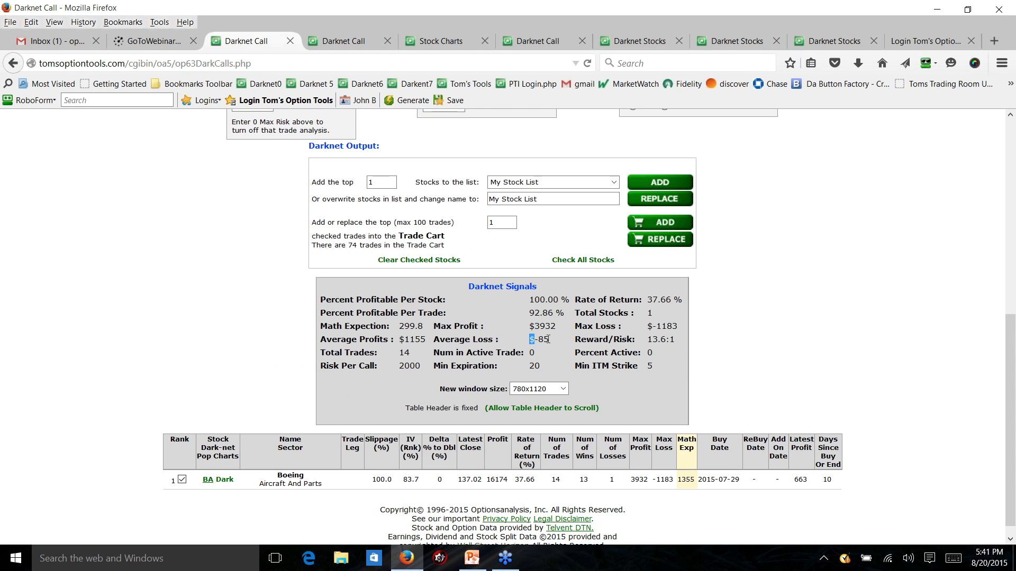
pyautogui.moveTo(528, 340); pyautogui.dragTo(552, 341)
pyautogui.scroll(3, 480, 338)
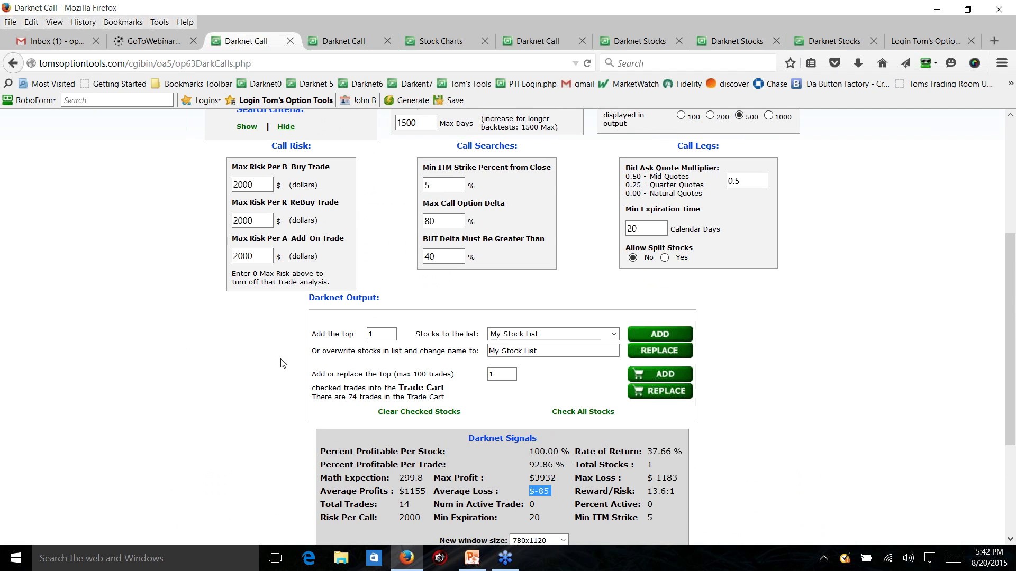
pyautogui.scroll(1, 282, 364)
pyautogui.scroll(-3, 351, 377)
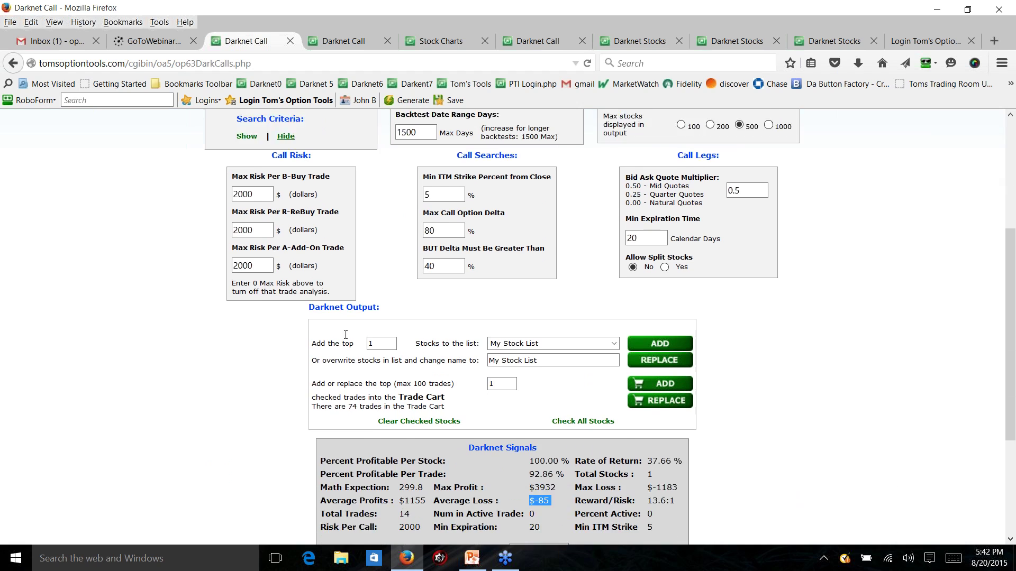
# Step: Check the rate of return in the Darknet Signals summary and the Boeing row of the call results
pyautogui.scroll(-2, 351, 377)
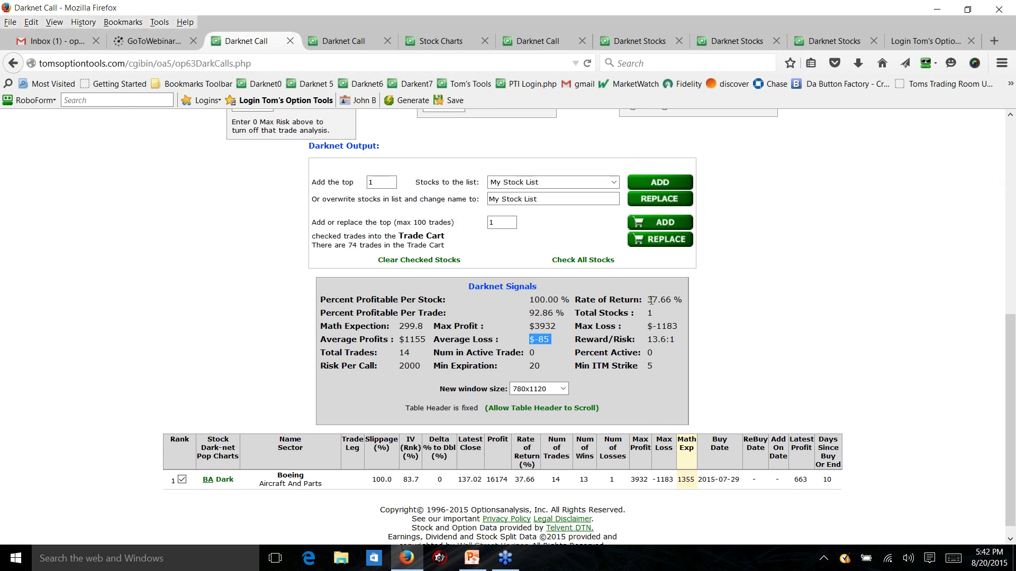
pyautogui.click(228, 323)
pyautogui.scroll(8, 650, 347)
pyautogui.scroll(-8, 600, 497)
pyautogui.scroll(-1, 504, 464)
pyautogui.scroll(2, 380, 463)
pyautogui.scroll(-2, 319, 464)
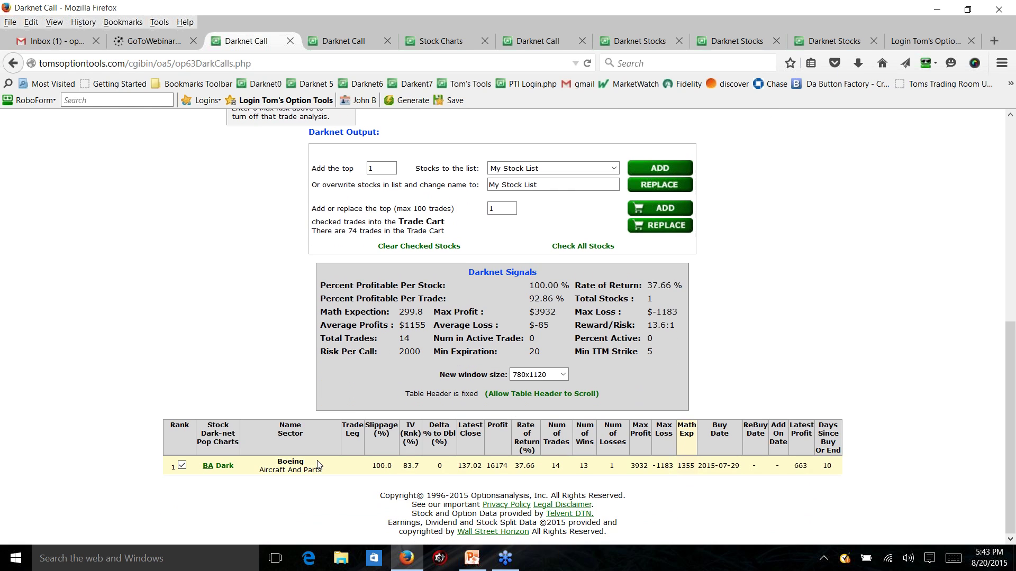
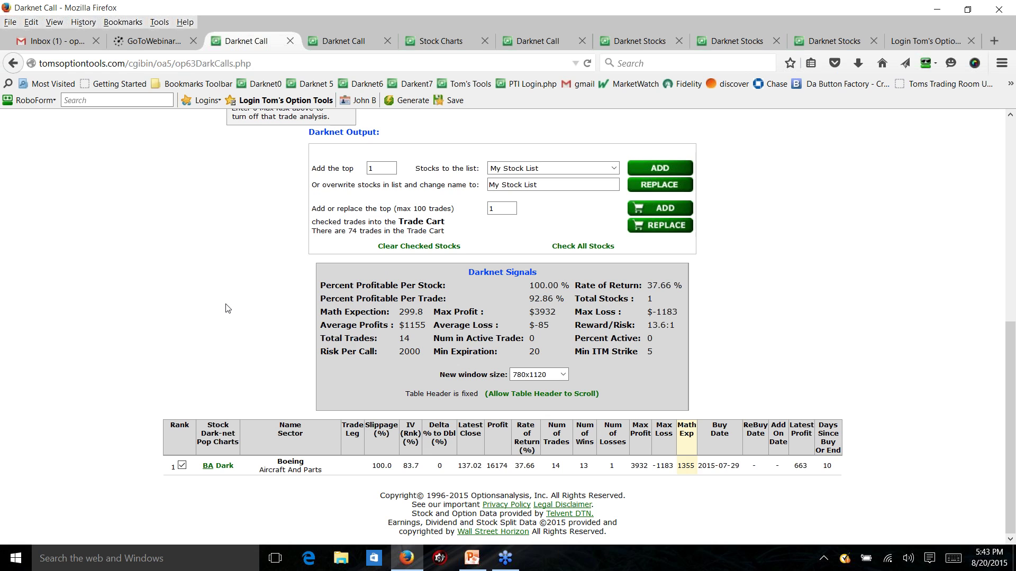
# Step: Open the Spreads search from the Darknet searchers
pyautogui.scroll(7, 228, 308)
pyautogui.moveTo(617, 127)
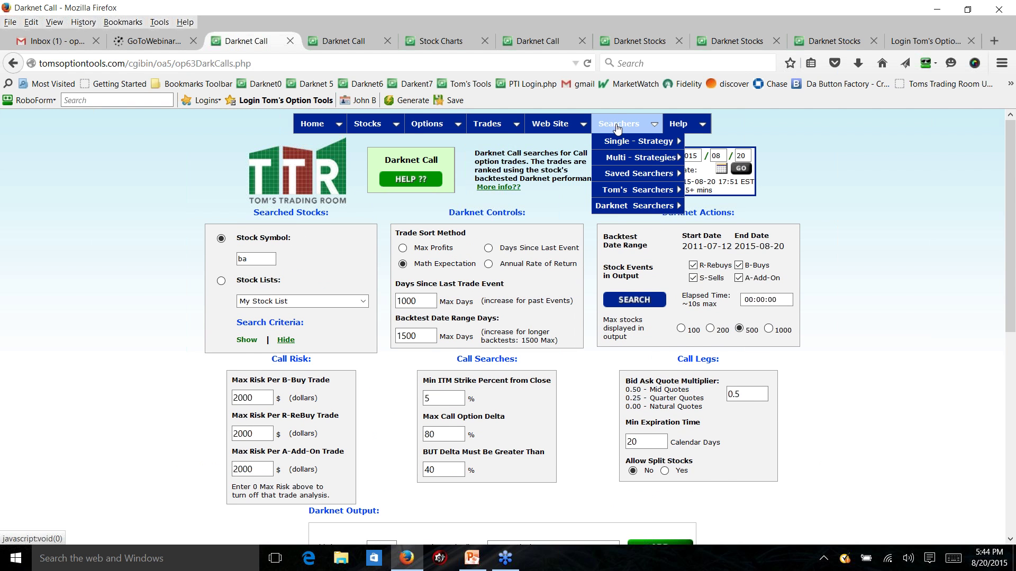
pyautogui.moveTo(618, 211)
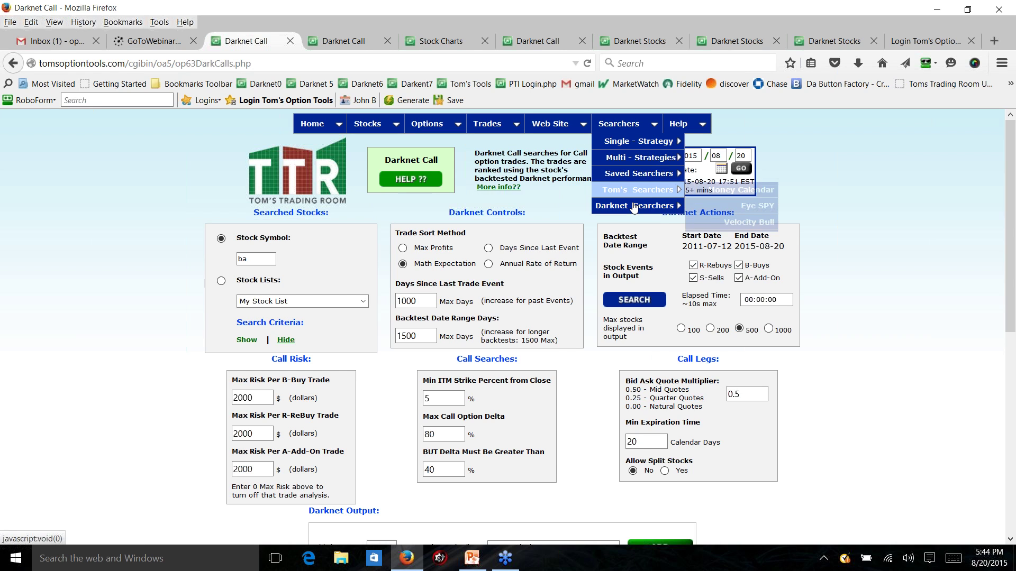
pyautogui.moveTo(667, 206)
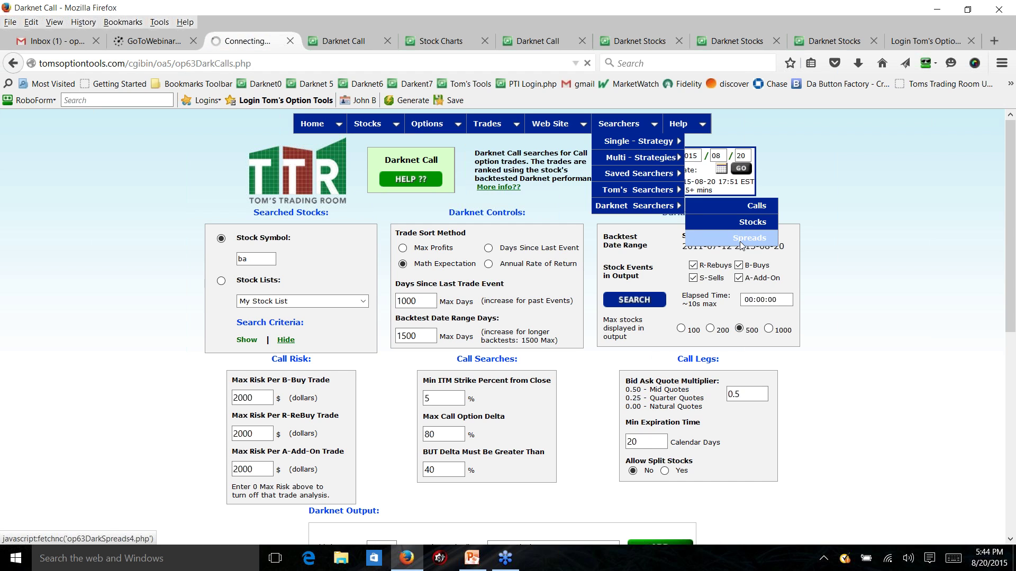
pyautogui.click(714, 238)
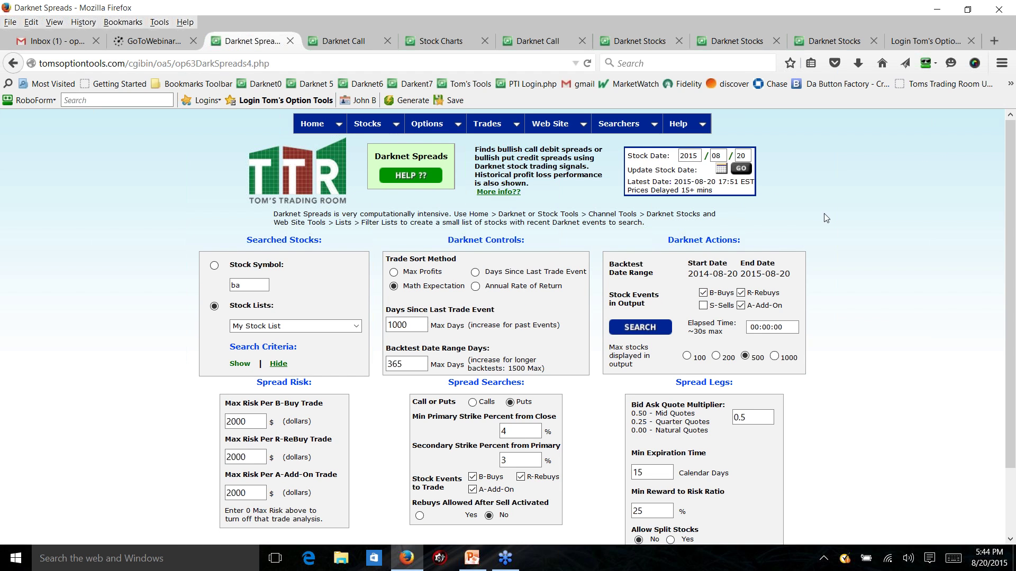
# Step: Set the spread search's backtest date range to 1500 days and include S-Sells in the output stock events
pyautogui.moveTo(405, 364); pyautogui.dragTo(378, 363)
pyautogui.write('1')
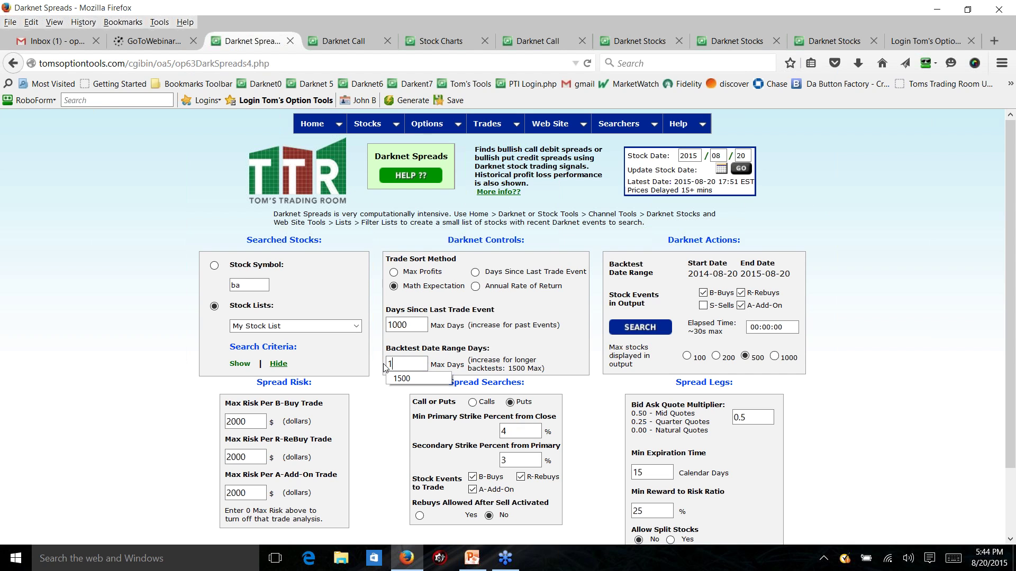
pyautogui.write('500')
pyautogui.click(824, 320)
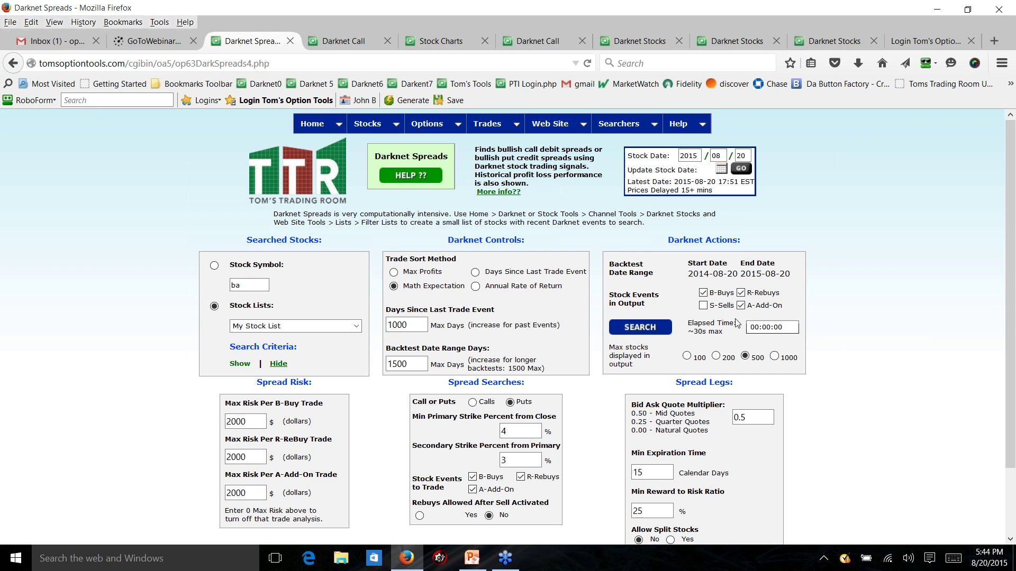
pyautogui.click(704, 305)
# Step: Choose the DJ 30 stock list and run the Darknet Spreads search on it
pyautogui.scroll(-2, 830, 360)
pyautogui.click(355, 253)
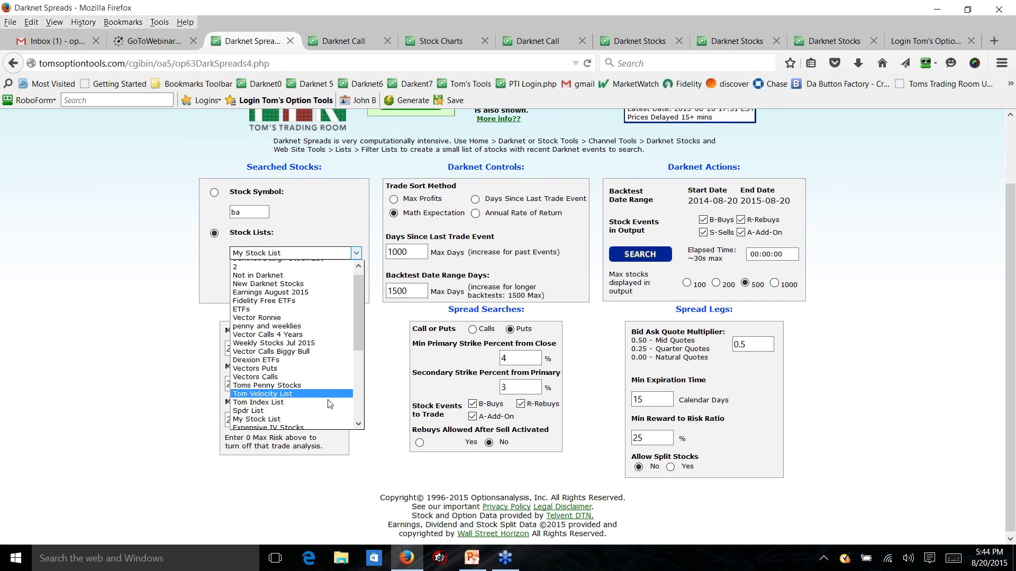
pyautogui.scroll(-5, 330, 404)
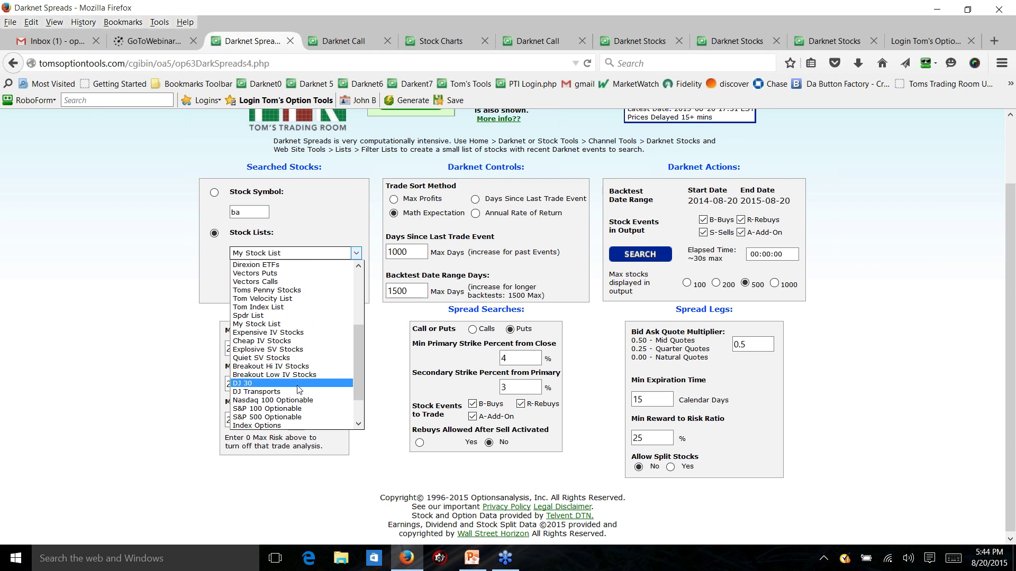
pyautogui.click(302, 386)
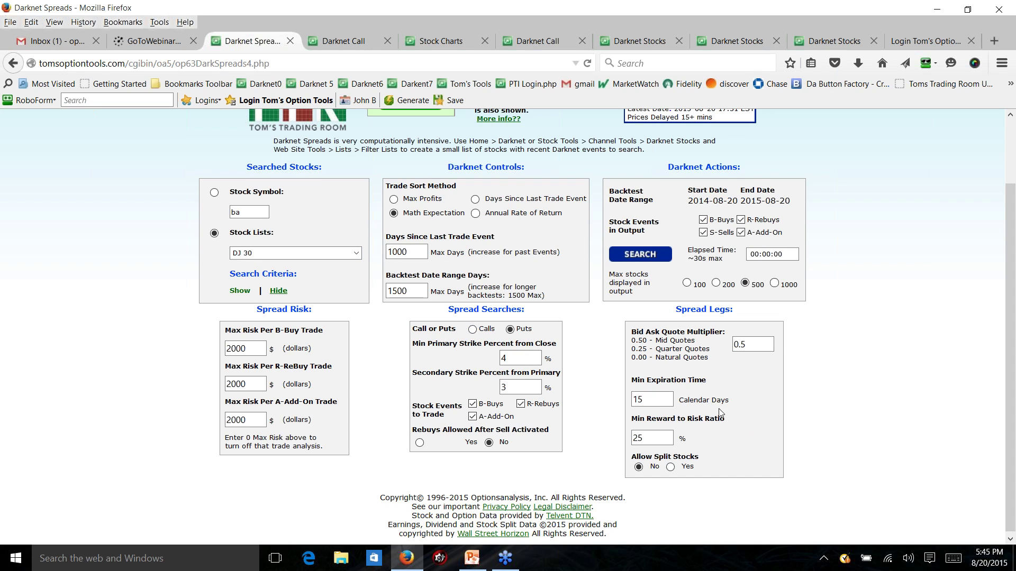
pyautogui.click(640, 259)
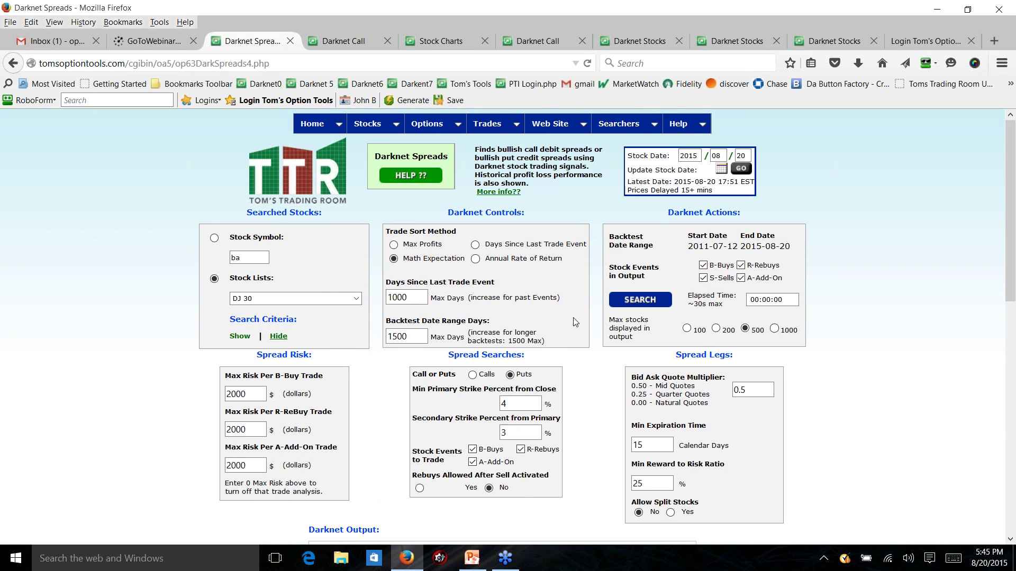
# Step: Examine the DJ 30 spread results and performance summary against the Spread Searches strike percent settings
pyautogui.scroll(-10, 575, 296)
pyautogui.scroll(-3, 576, 285)
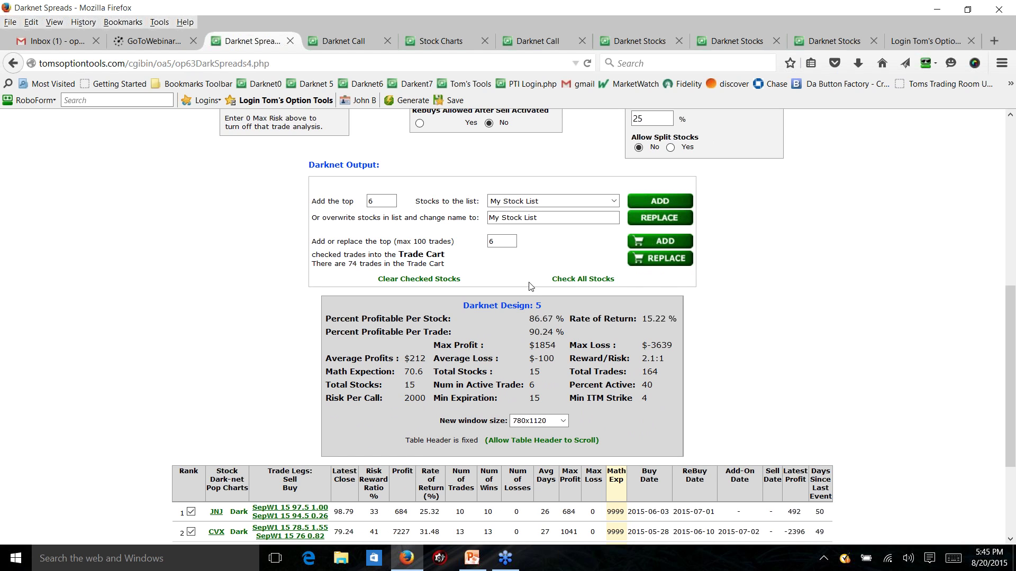
pyautogui.scroll(5, 530, 286)
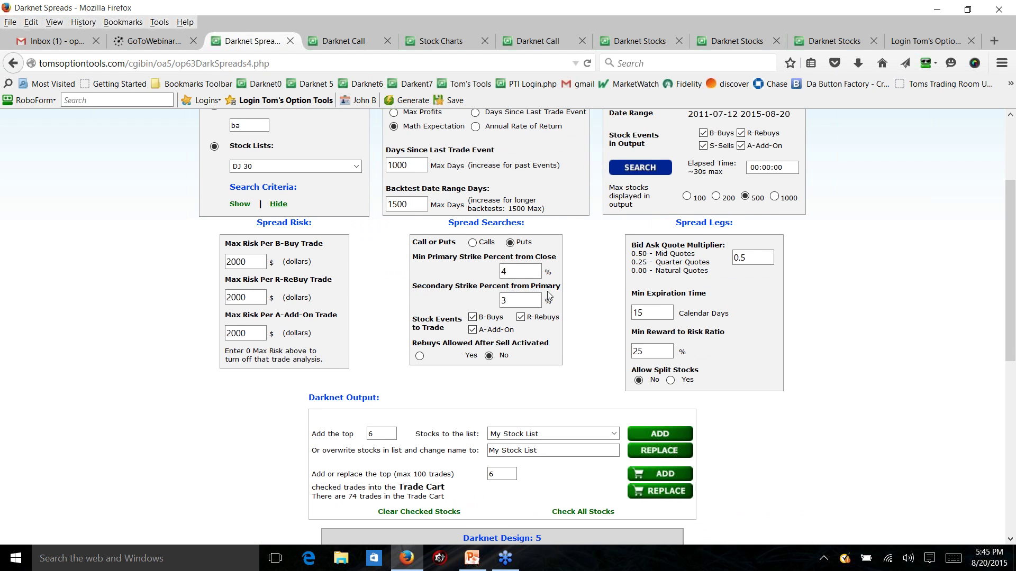
pyautogui.scroll(-3, 529, 289)
pyautogui.scroll(-5, 517, 283)
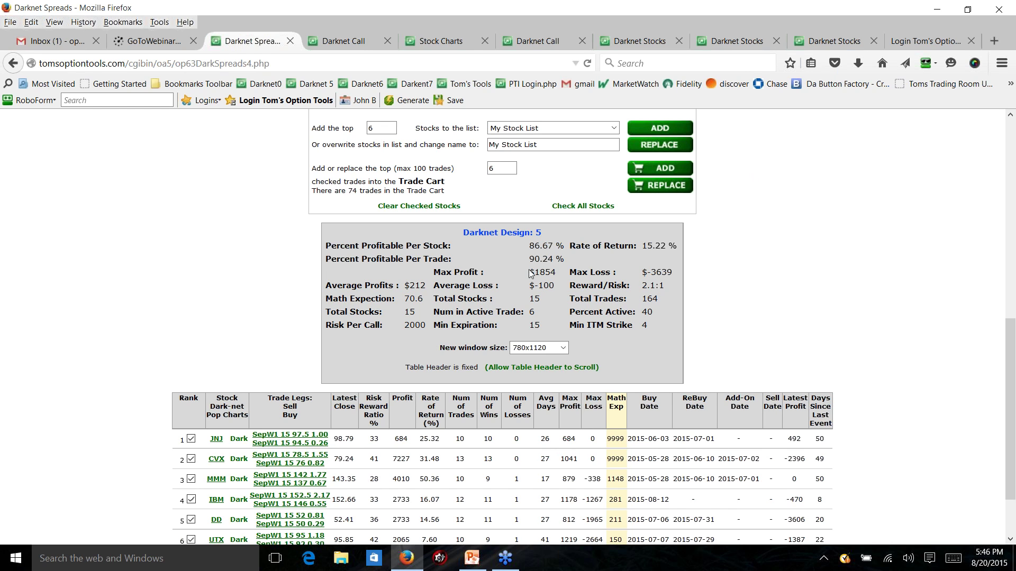
# Step: Review the ranked DJ 30 put spread trades and their backtest statistics, comparing them with the spread risk, strike and leg criteria
pyautogui.scroll(-3, 508, 406)
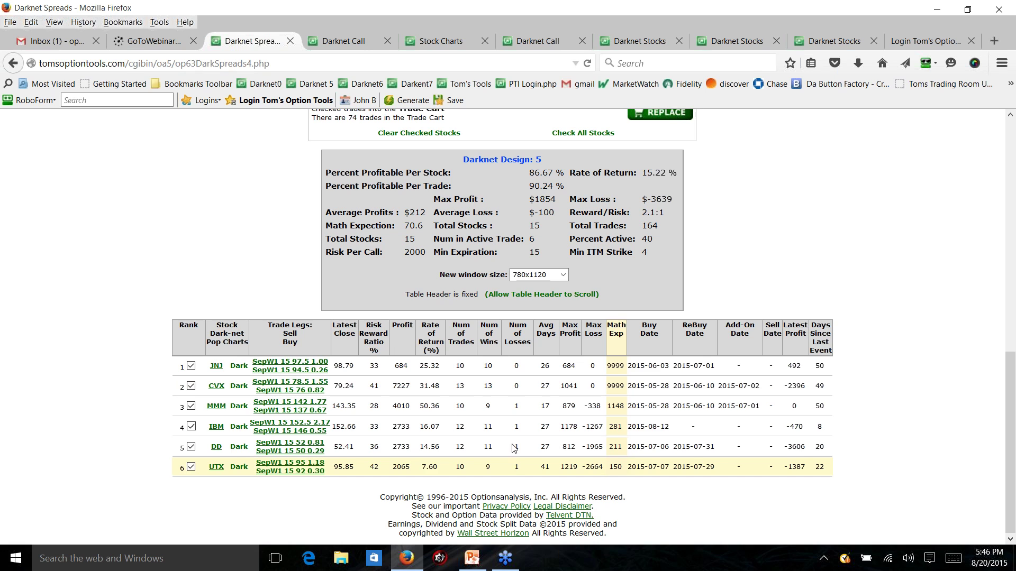
pyautogui.scroll(7, 516, 444)
pyautogui.scroll(8, 516, 444)
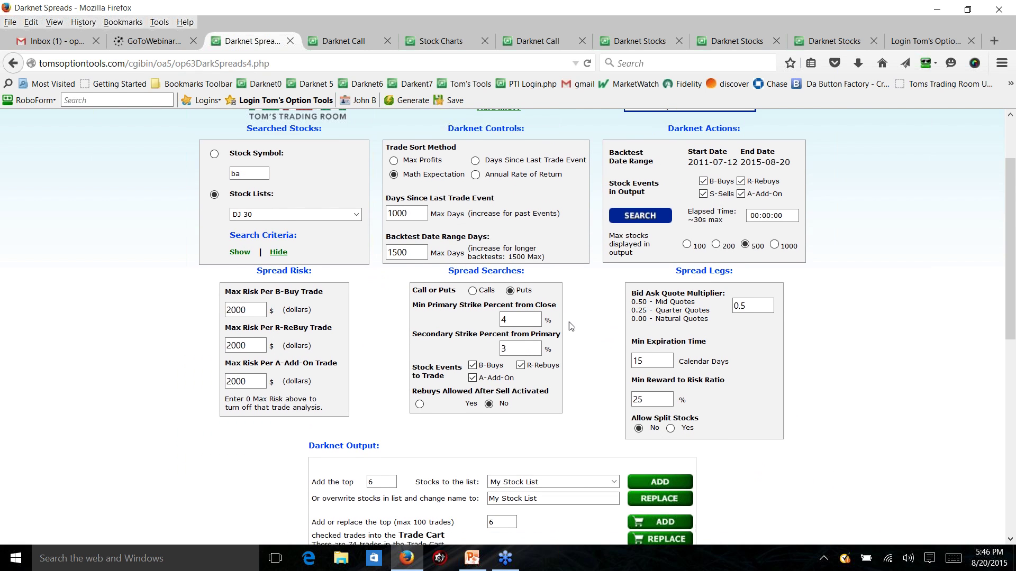
pyautogui.scroll(-8, 569, 331)
pyautogui.scroll(5, 571, 332)
pyautogui.scroll(5, 572, 333)
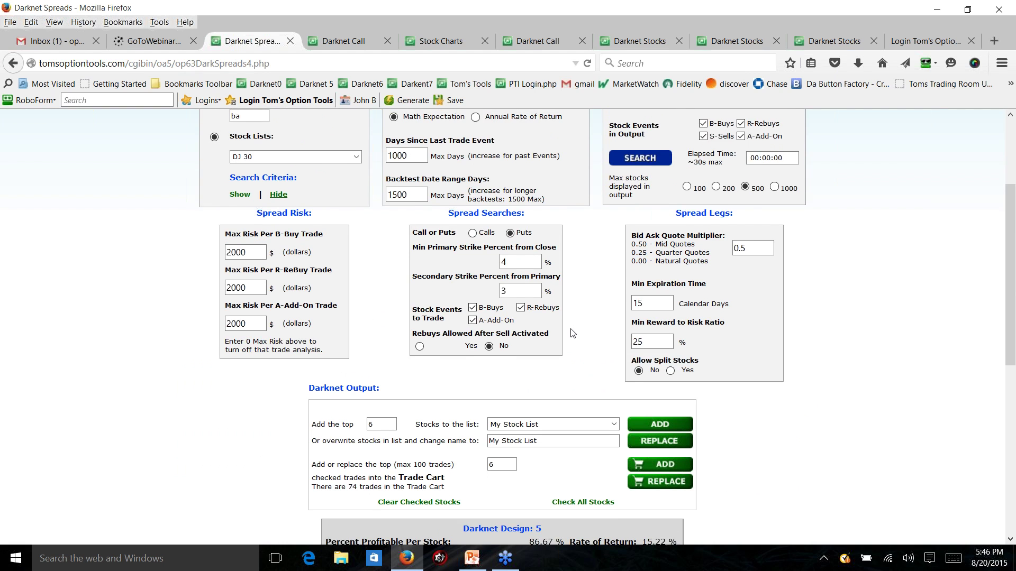
pyautogui.scroll(-4, 558, 394)
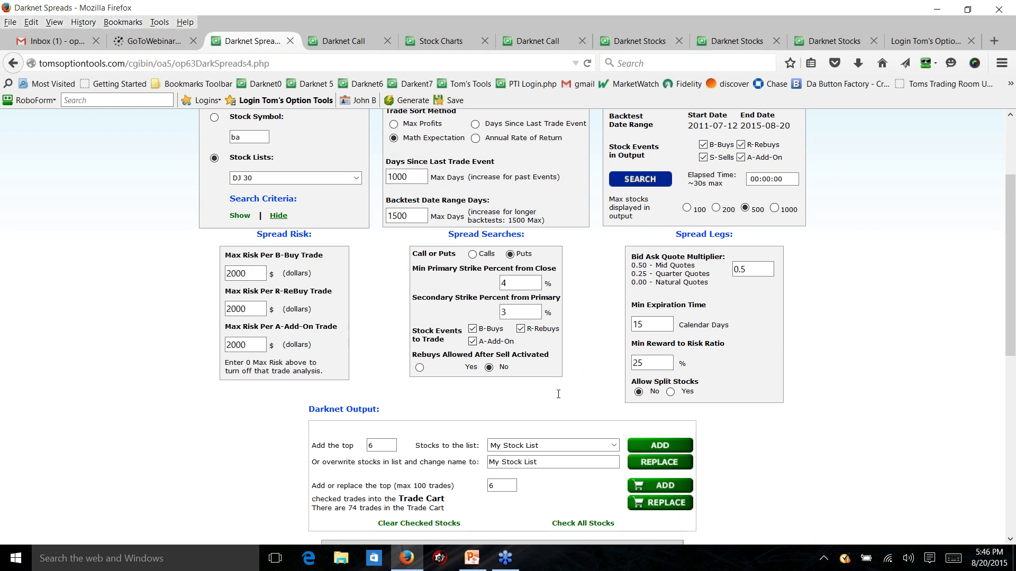
pyautogui.scroll(-13, 558, 394)
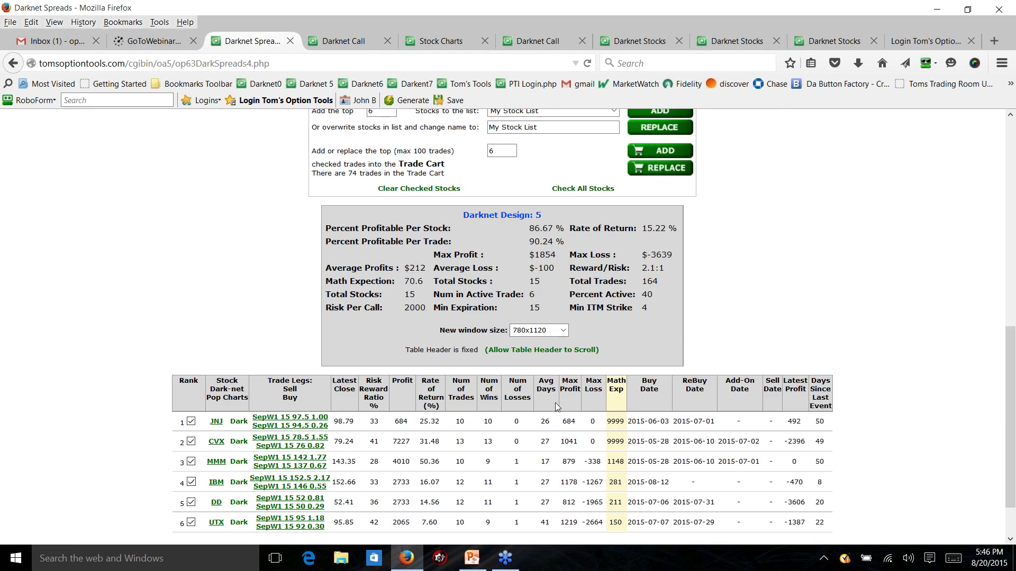
pyautogui.scroll(1, 358, 471)
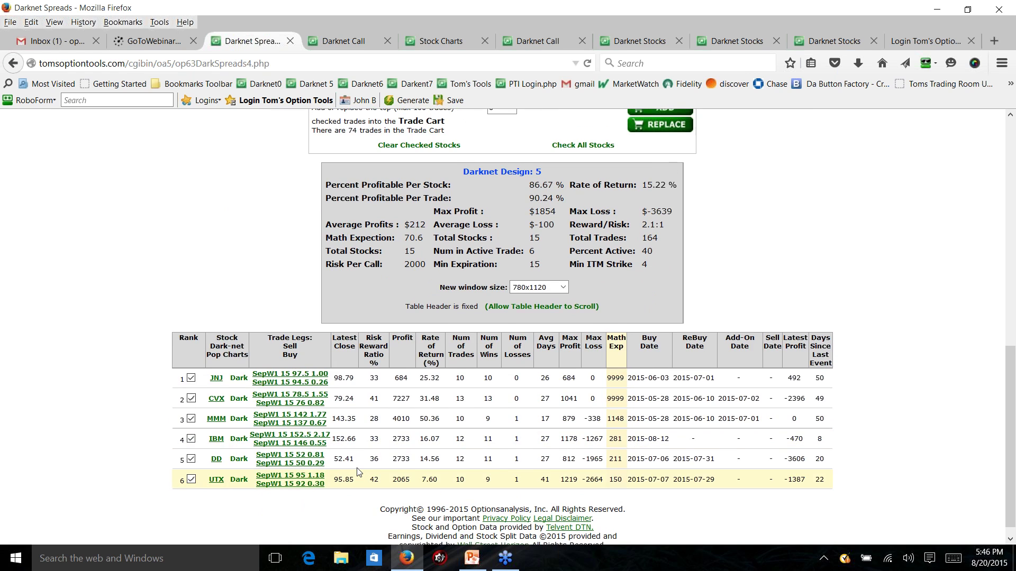
pyautogui.scroll(-1, 358, 471)
pyautogui.scroll(3, 355, 476)
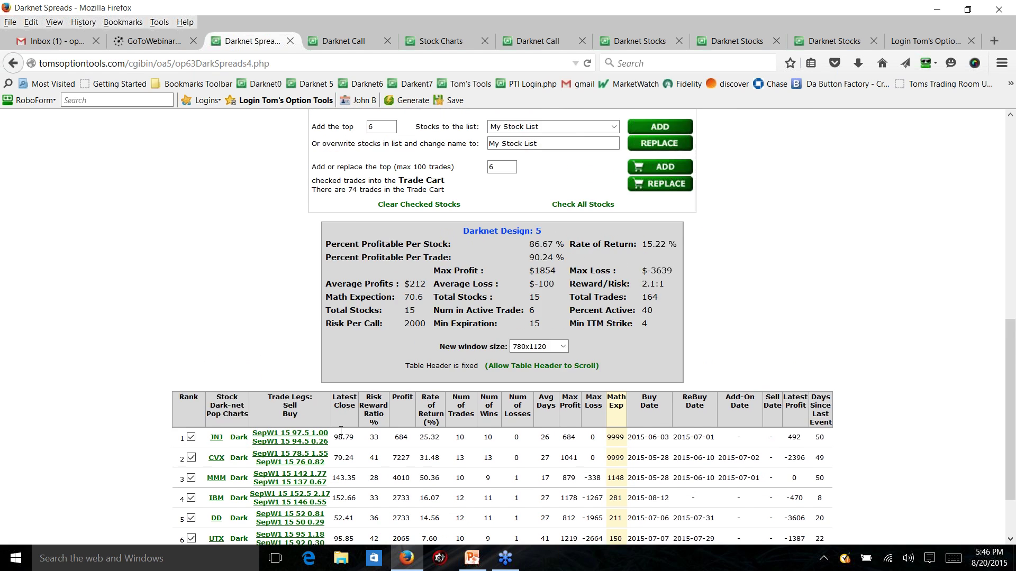
pyautogui.scroll(-3, 354, 508)
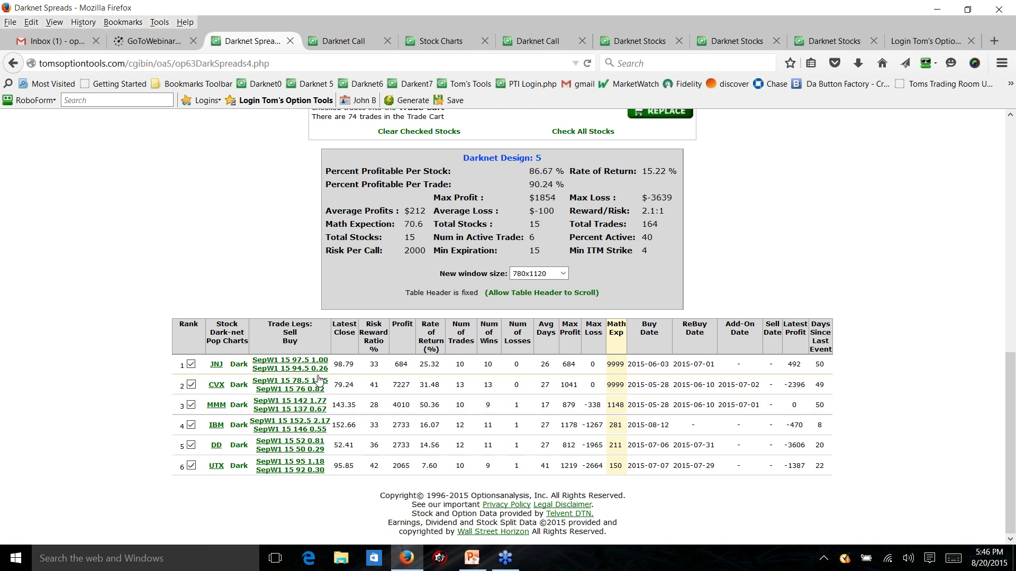
# Step: Open the risk graph of the JNJ SepW1 97.5-94.5 put spread, examine its legs, Darknet signals and profit curves, and close it
pyautogui.click(281, 365)
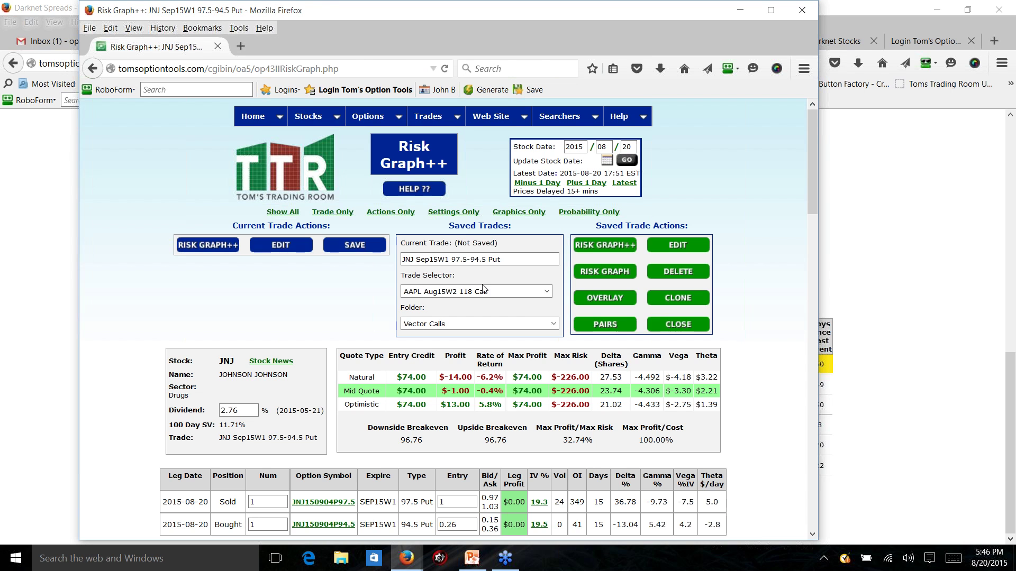
pyautogui.scroll(-9, 482, 288)
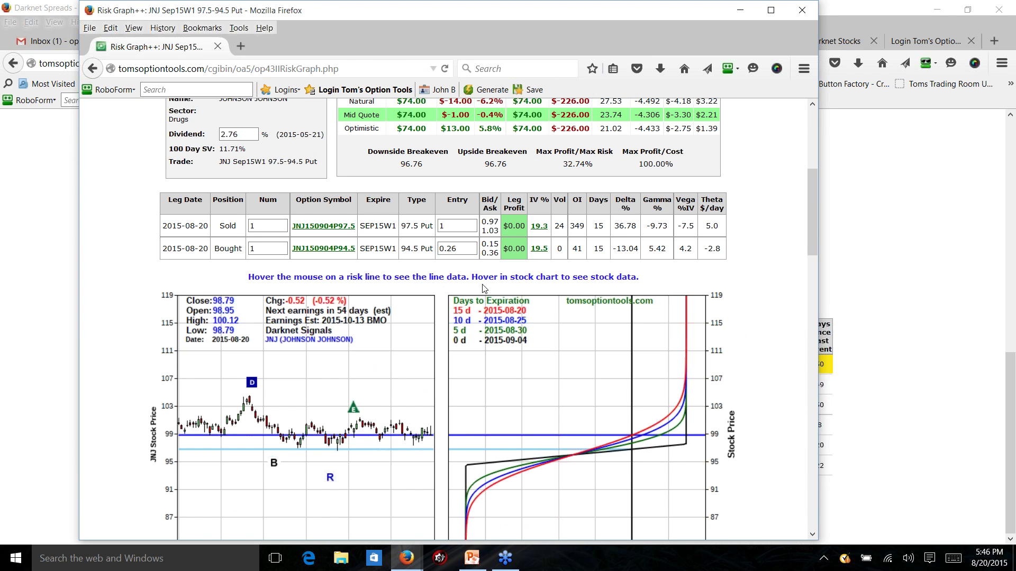
pyautogui.scroll(-1, 482, 288)
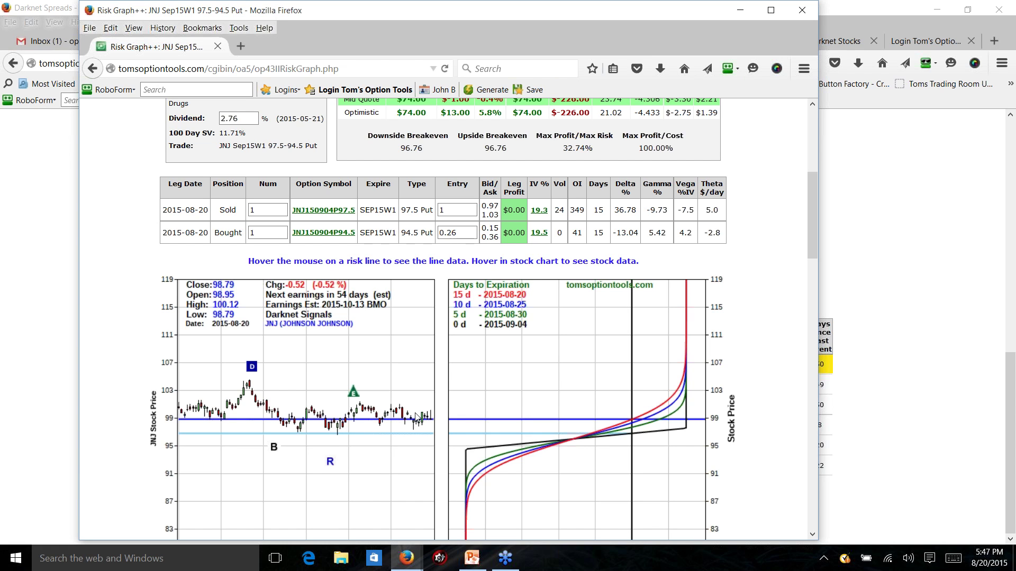
pyautogui.scroll(3, 381, 368)
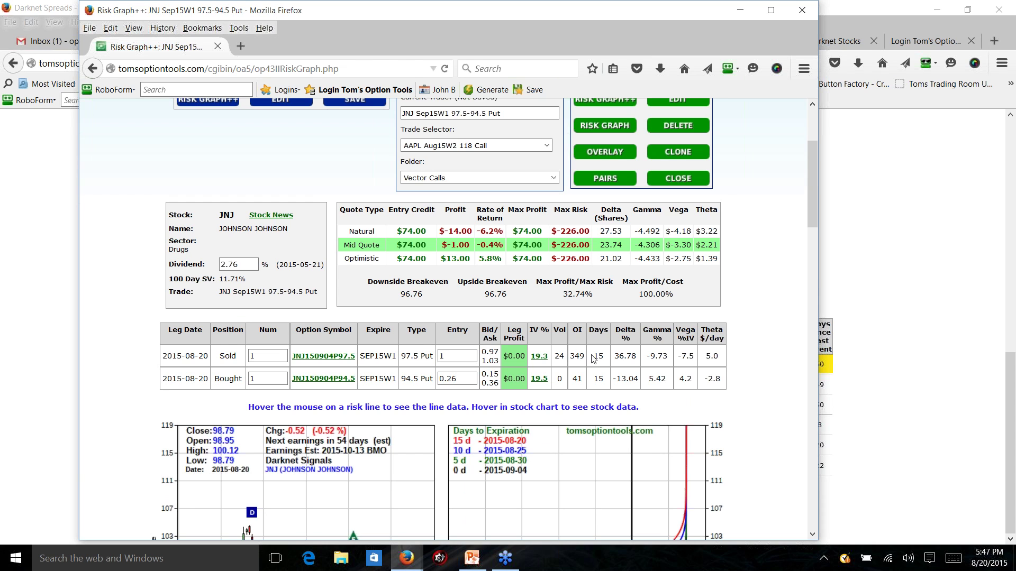
pyautogui.scroll(-4, 476, 402)
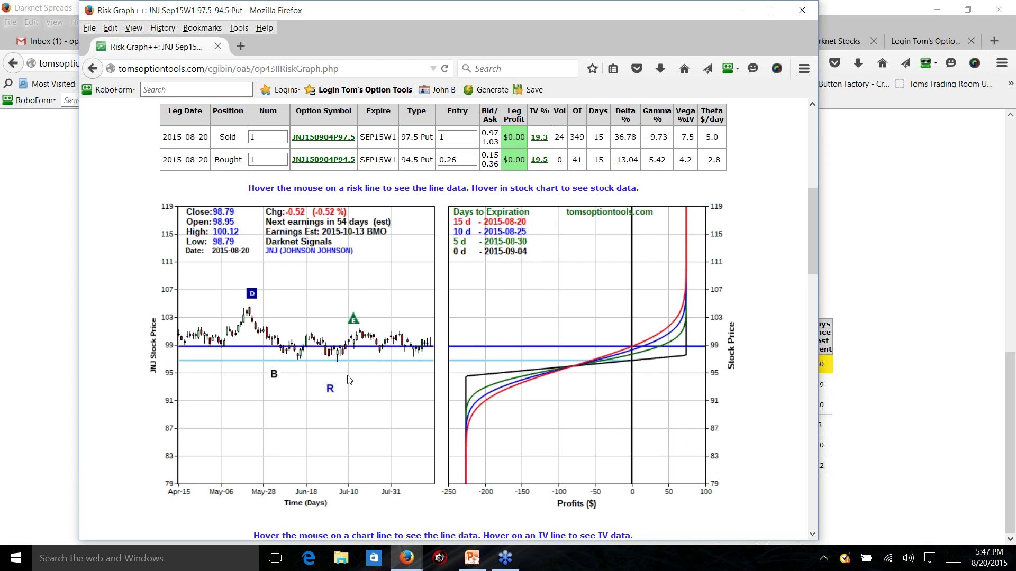
pyautogui.scroll(4, 562, 331)
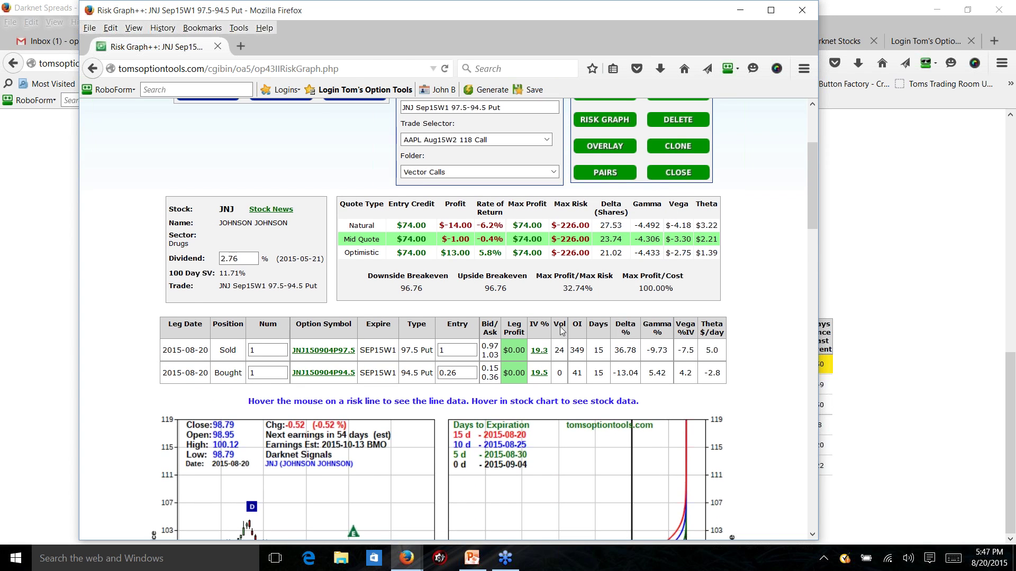
pyautogui.scroll(-4, 562, 331)
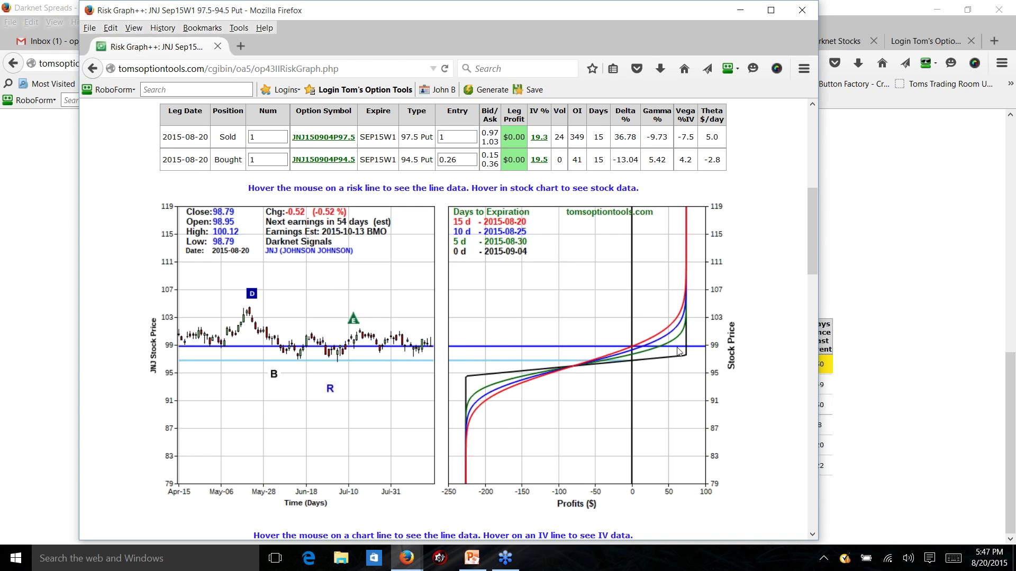
pyautogui.click(790, 18)
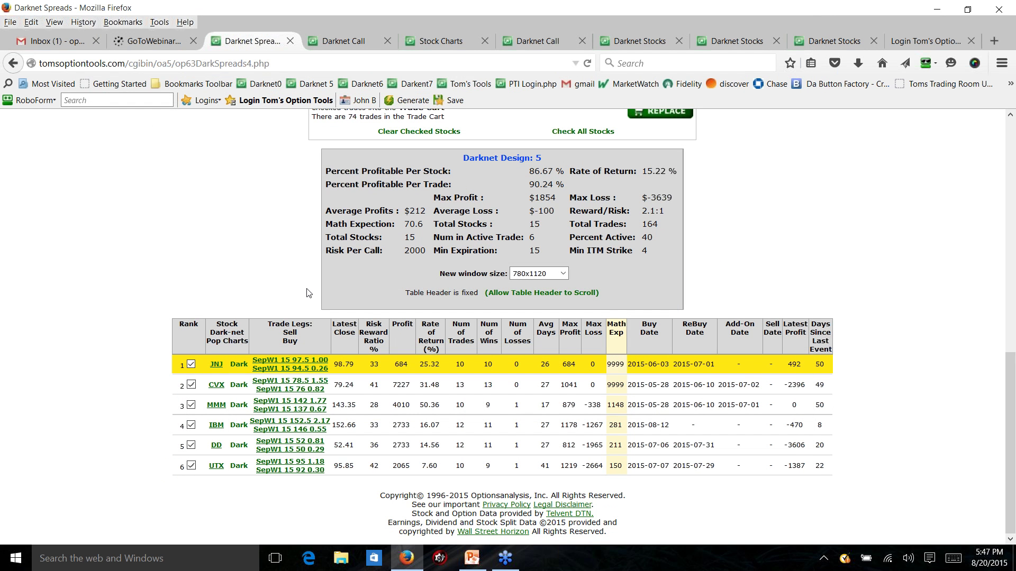
# Step: Switch to the already open Darknet Call search, choose the DJ 30 stock list and check the previous results summary
pyautogui.scroll(15, 309, 293)
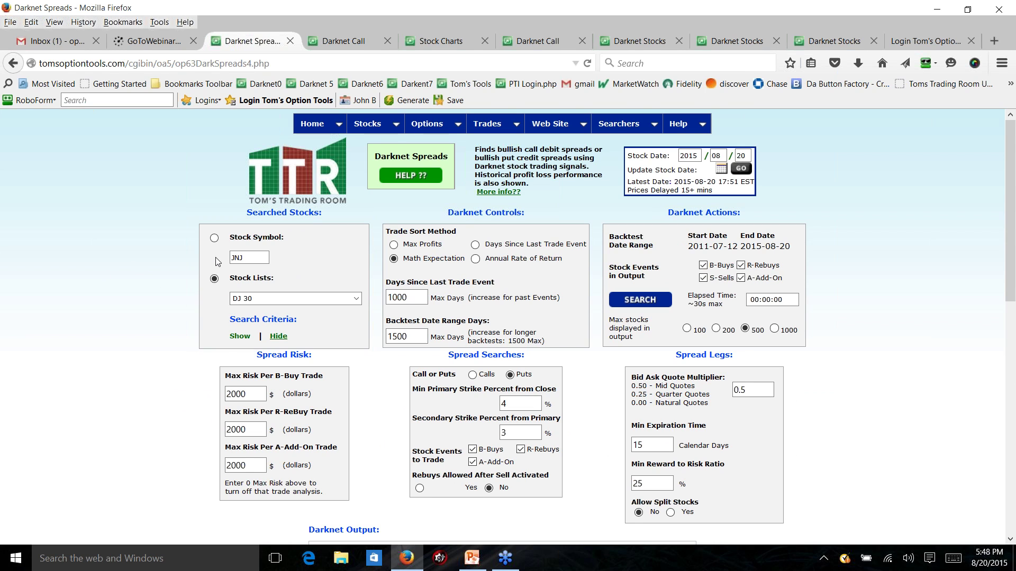
pyautogui.click(343, 42)
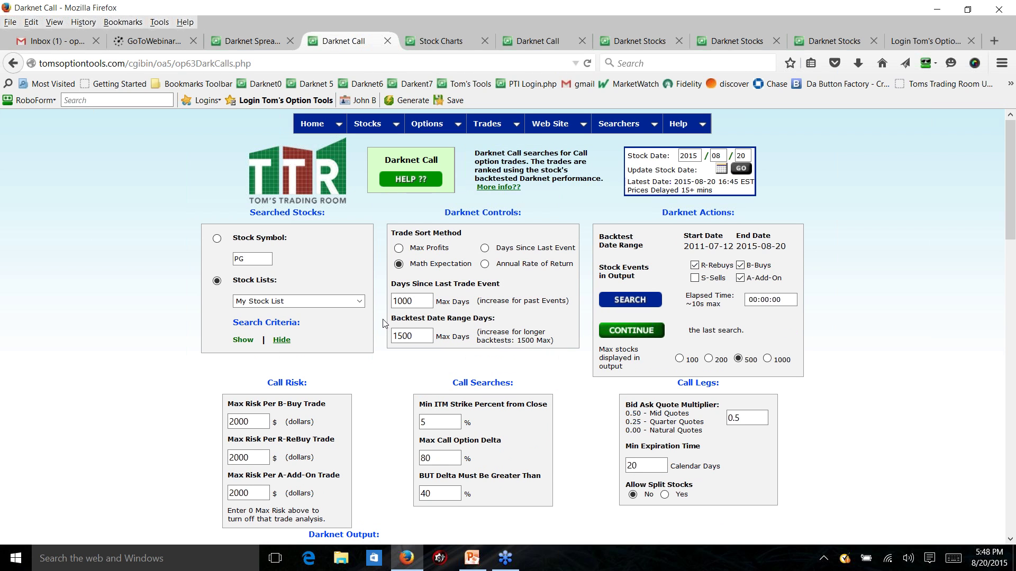
pyautogui.click(359, 301)
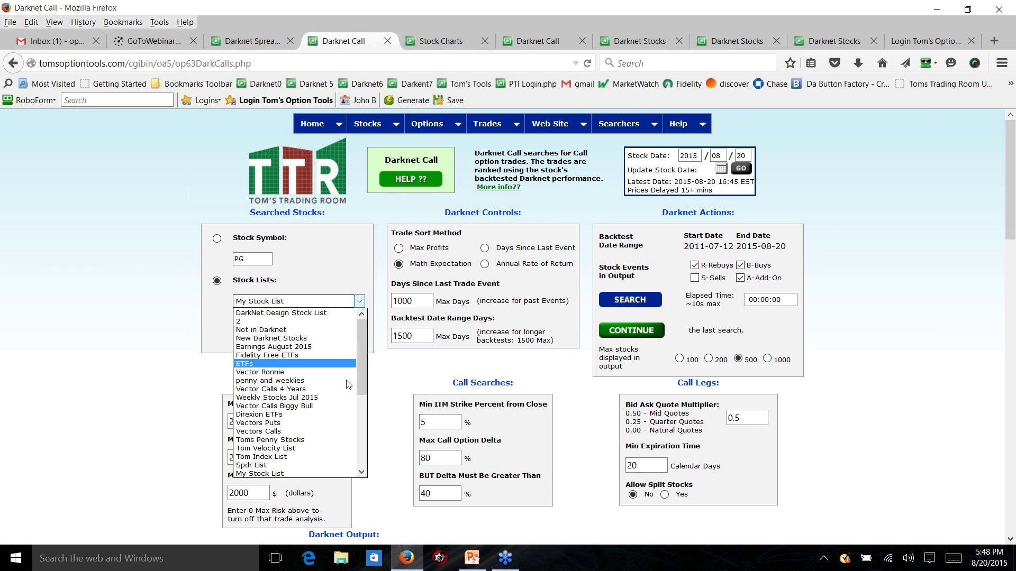
pyautogui.scroll(1, 343, 462)
pyautogui.click(309, 398)
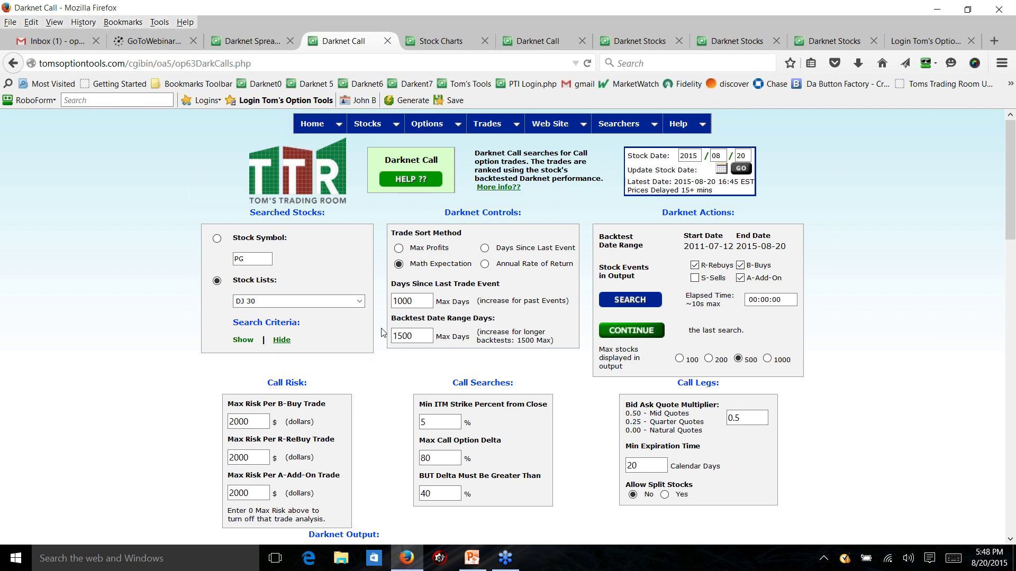
pyautogui.scroll(-7, 381, 332)
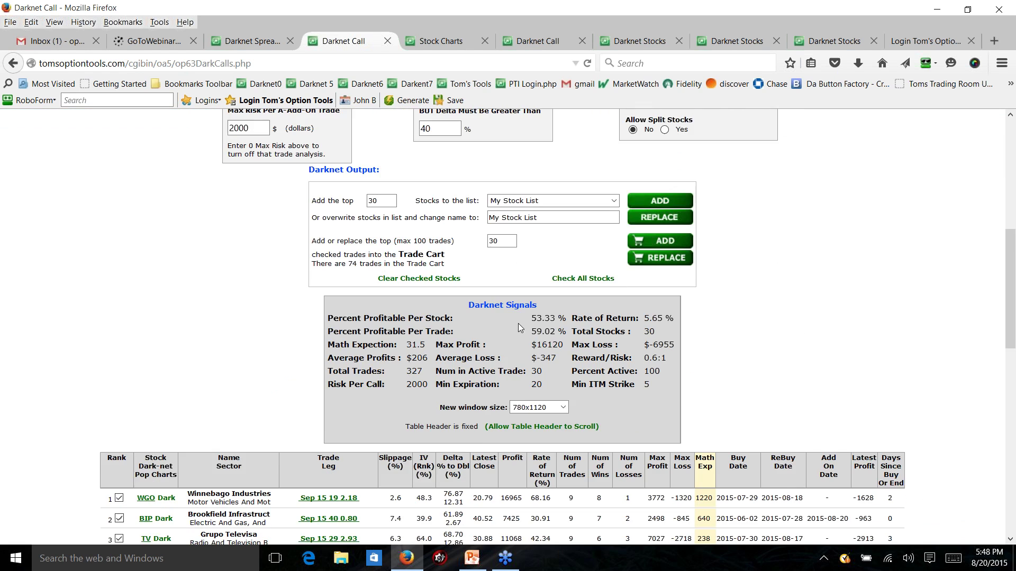
pyautogui.scroll(8, 525, 324)
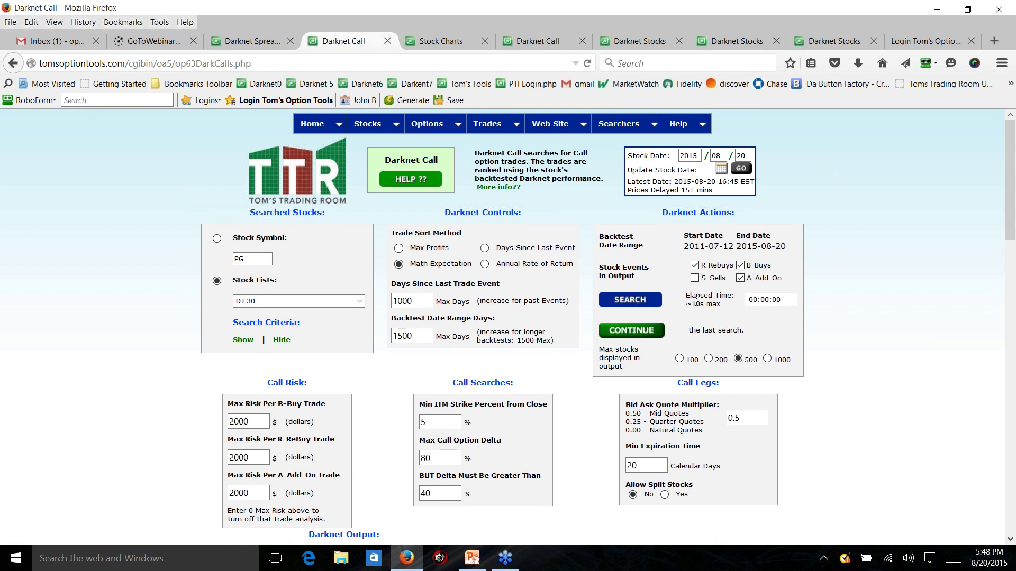
# Step: Set the Finding Trades search time to 30 in the General Settings and save the preferences
pyautogui.moveTo(680, 125)
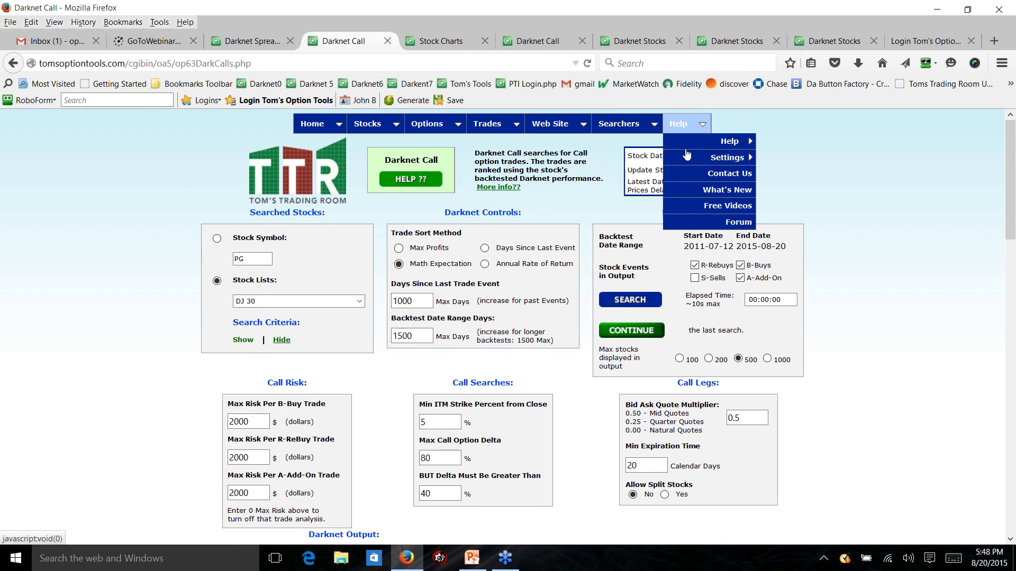
pyautogui.click(687, 158)
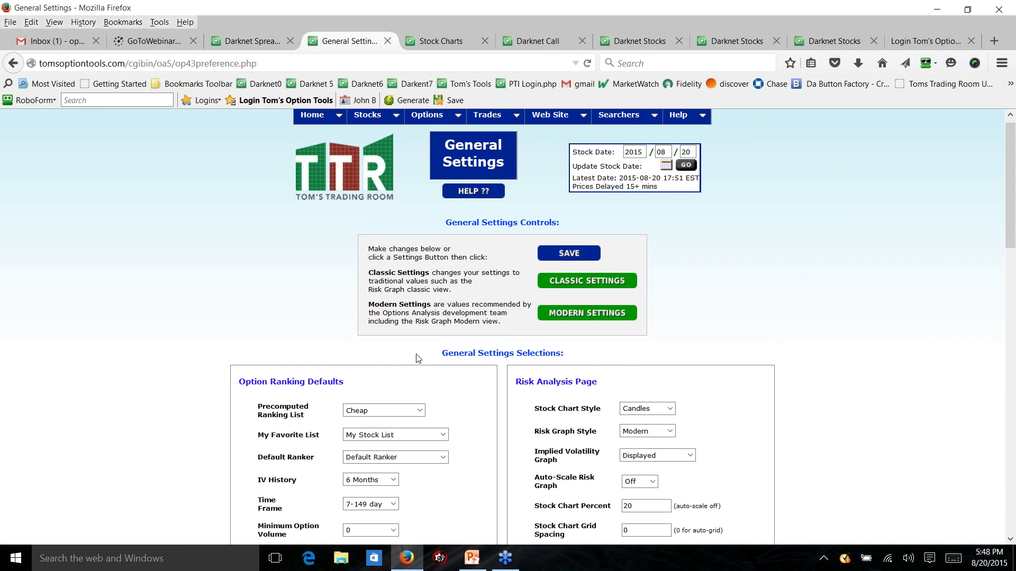
pyautogui.scroll(-8, 418, 358)
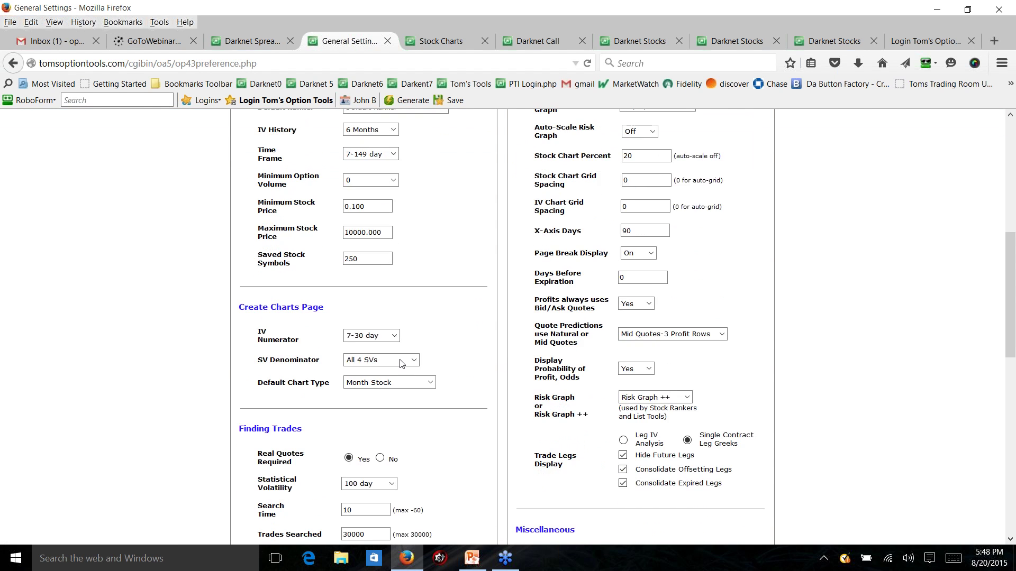
pyautogui.scroll(-3, 401, 365)
pyautogui.moveTo(371, 285); pyautogui.dragTo(319, 287)
pyautogui.write('3')
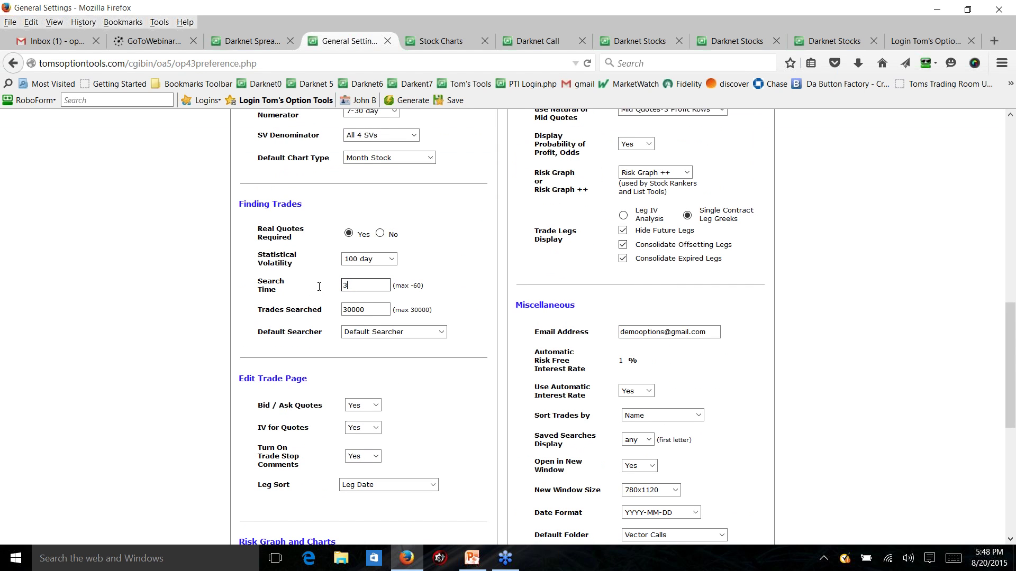
pyautogui.write('0')
pyautogui.click(470, 317)
pyautogui.scroll(11, 472, 317)
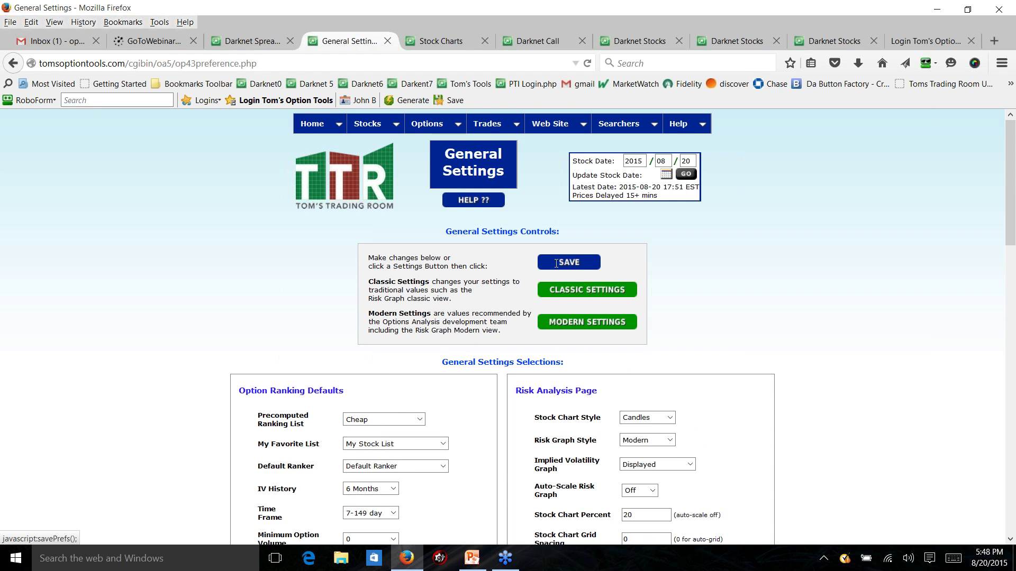
pyautogui.click(556, 263)
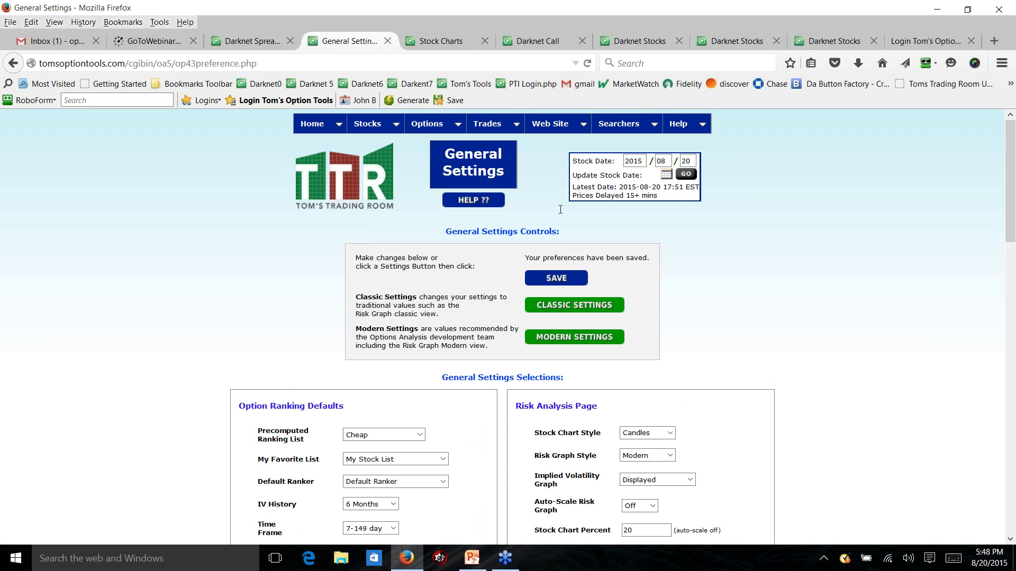
# Step: Reopen the Calls search from the Darknet searchers and choose the DJ 30 stock list
pyautogui.moveTo(619, 125)
pyautogui.moveTo(624, 206)
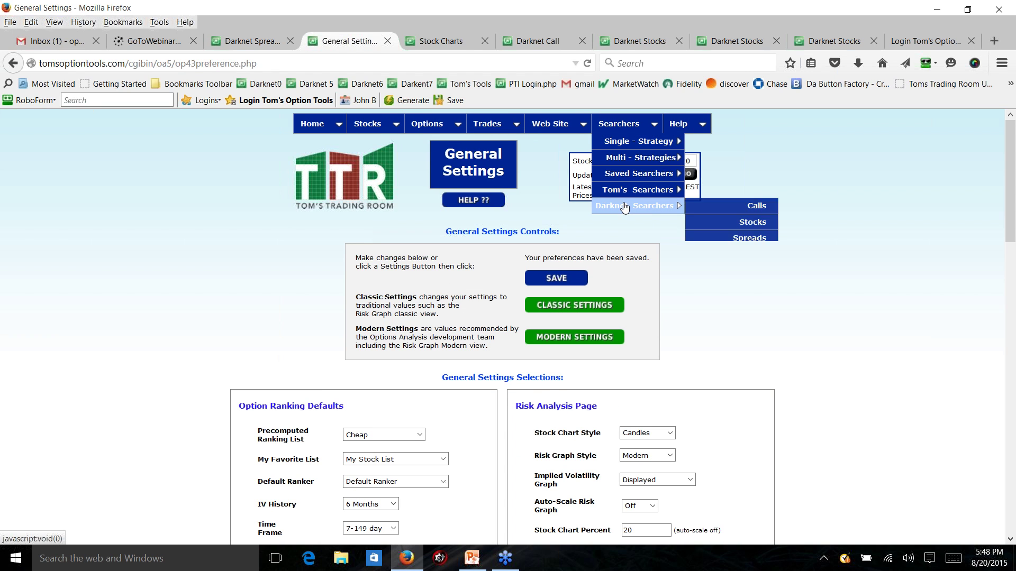
pyautogui.click(754, 205)
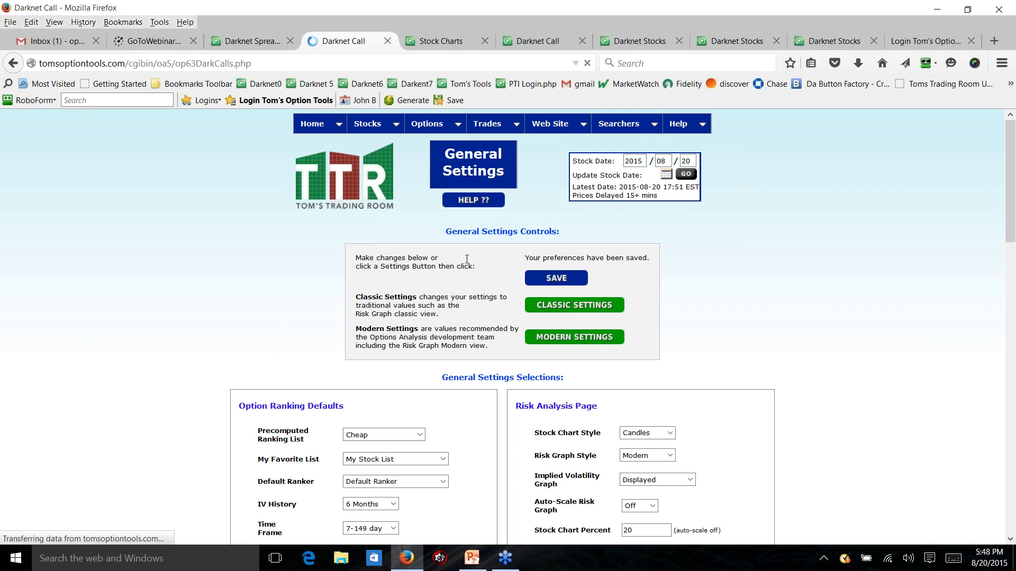
pyautogui.click(344, 329)
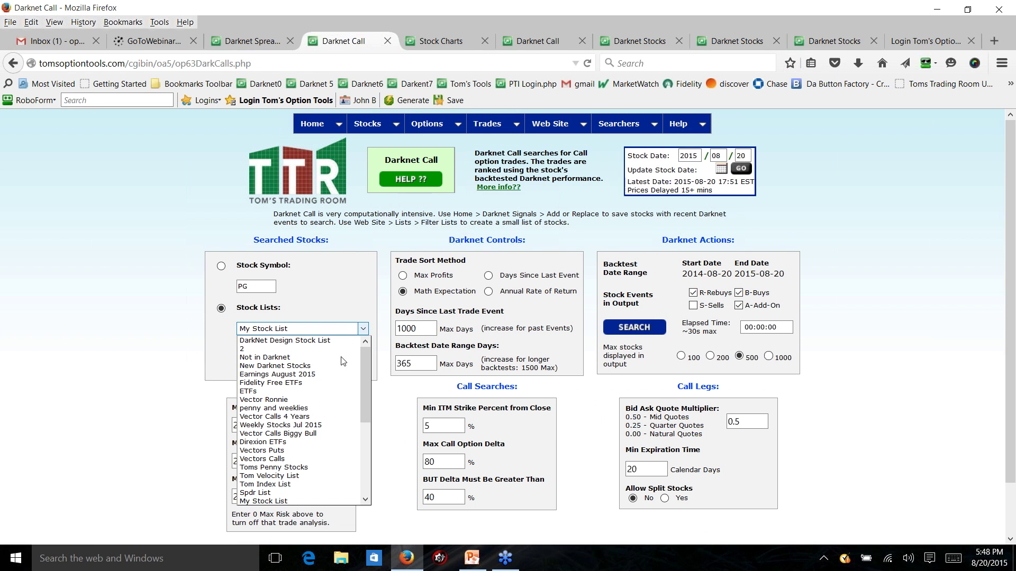
pyautogui.scroll(-4, 345, 402)
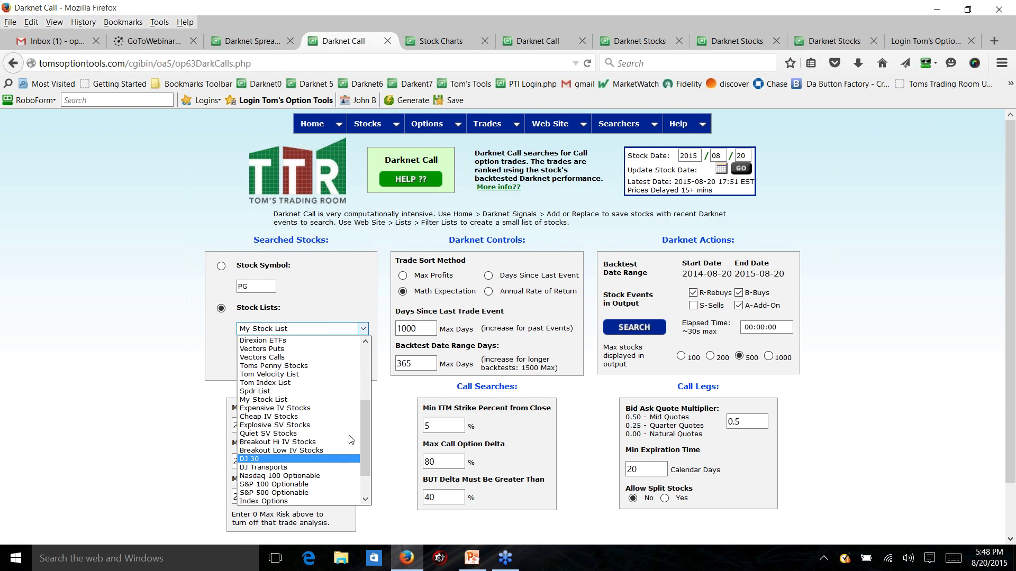
pyautogui.click(349, 458)
# Step: Hide the call search criteria and set the backtest date range to 1500 days
pyautogui.scroll(-2, 369, 426)
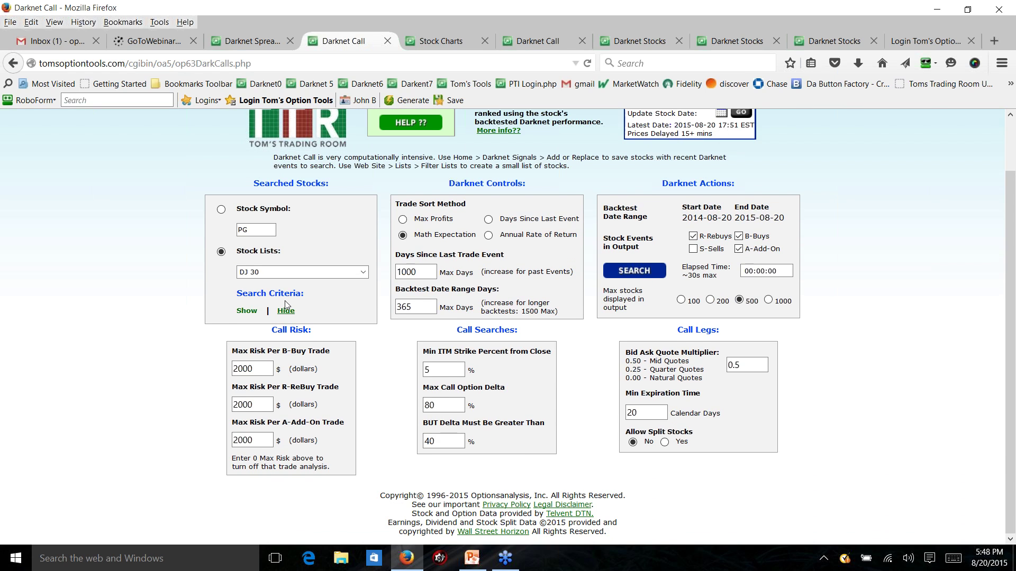
pyautogui.click(287, 310)
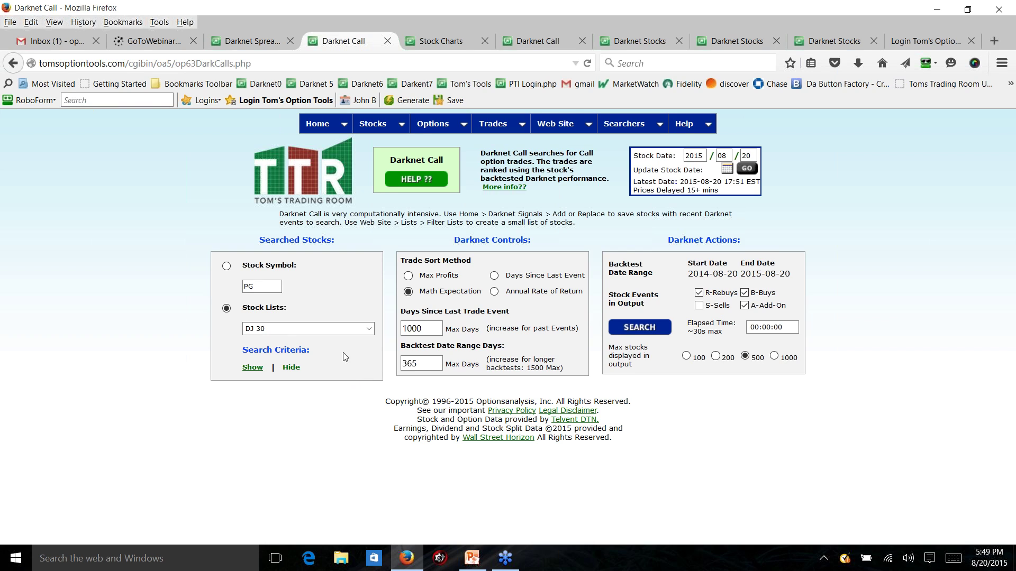
pyautogui.moveTo(428, 364); pyautogui.dragTo(379, 369)
pyautogui.write('15400')
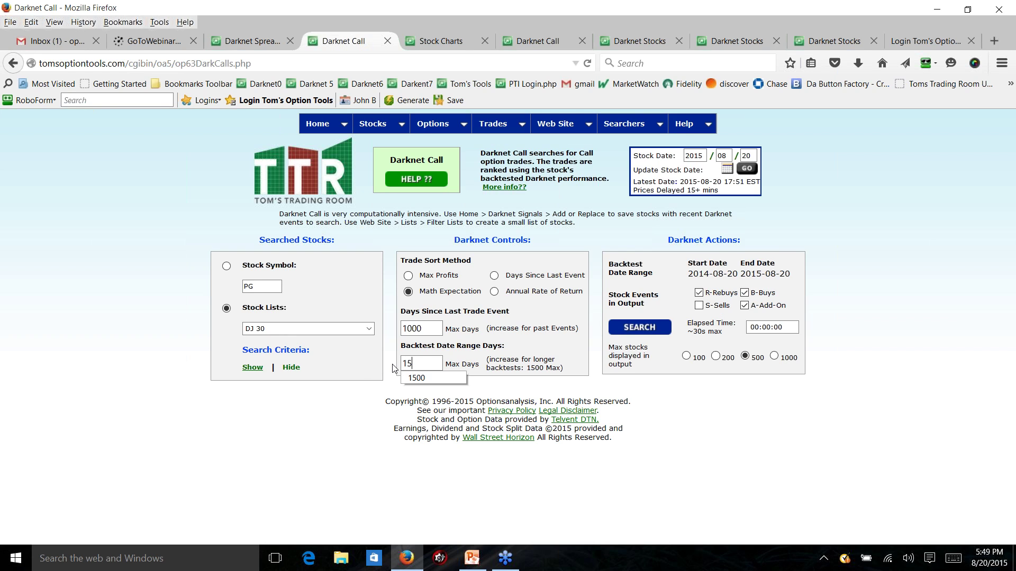
pyautogui.press('BackSpace')
pyautogui.press('BackSpace')
pyautogui.press('BackSpace')
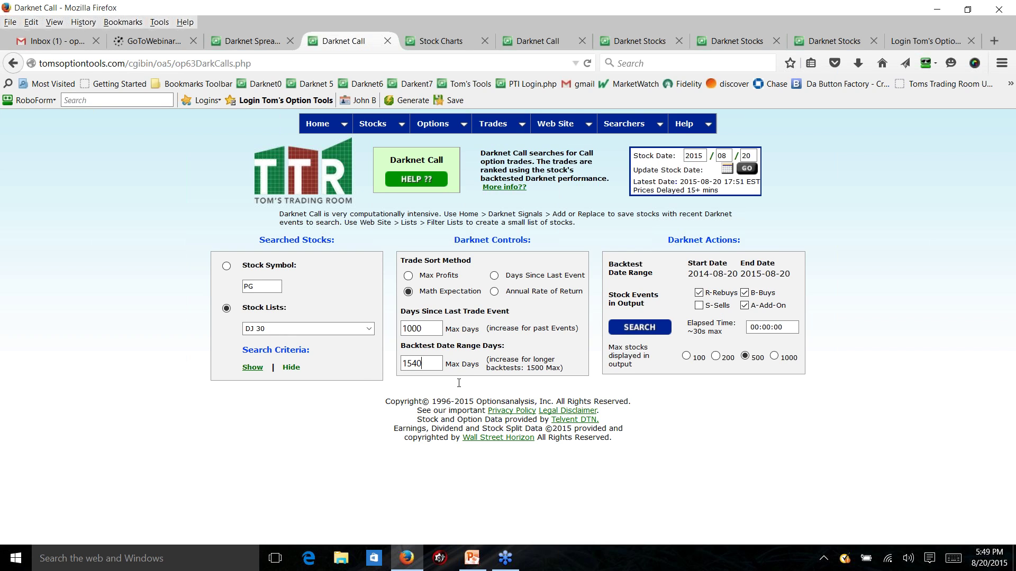
pyautogui.write('00')
# Step: Exclude B-Buys from the output events and show the search criteria to review the call risk, search and leg settings
pyautogui.click(746, 292)
pyautogui.click(251, 366)
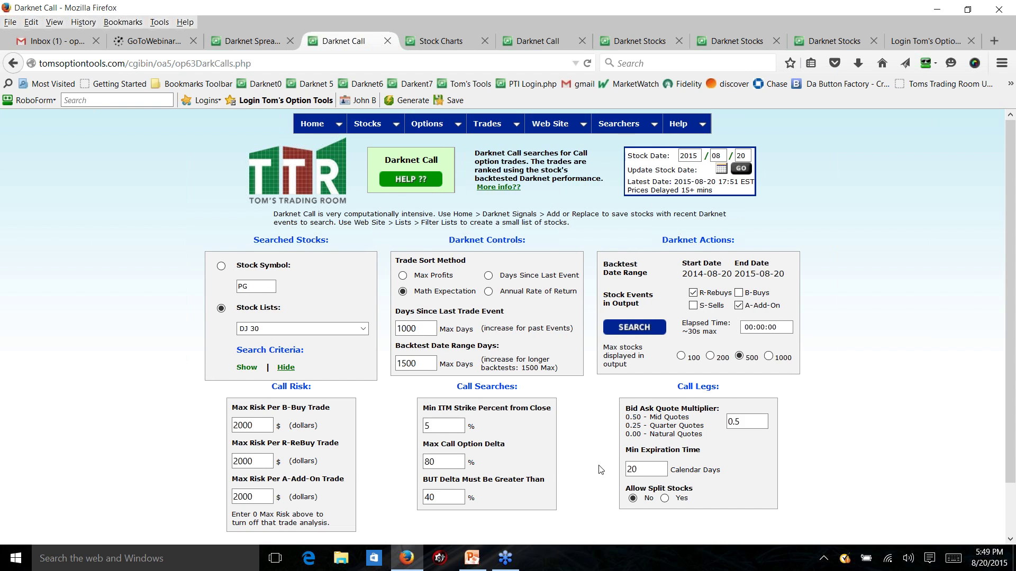
pyautogui.scroll(-2, 600, 470)
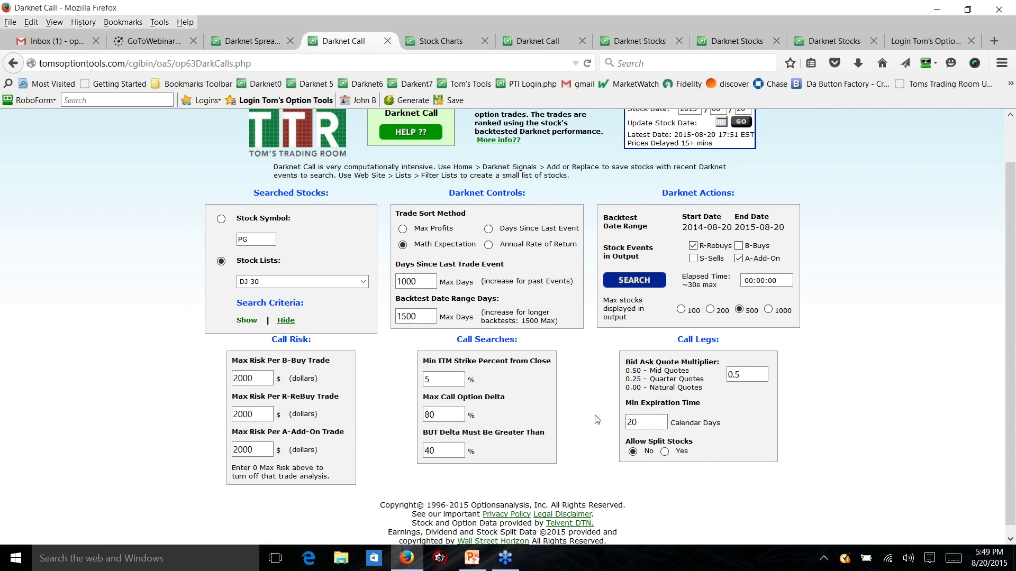
pyautogui.scroll(2, 592, 408)
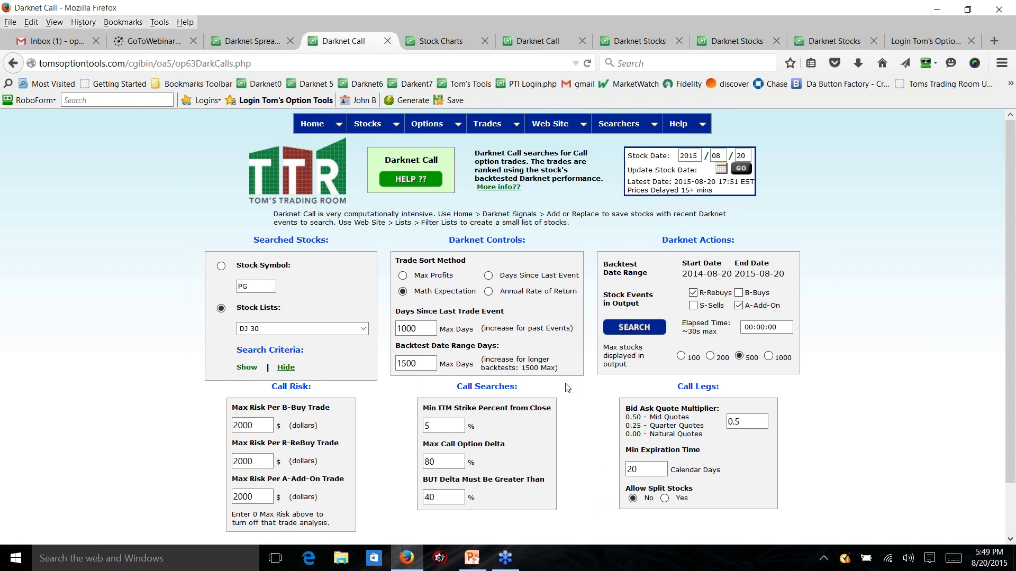
# Step: Open the Stocks search from the Darknet searchers
pyautogui.click(619, 127)
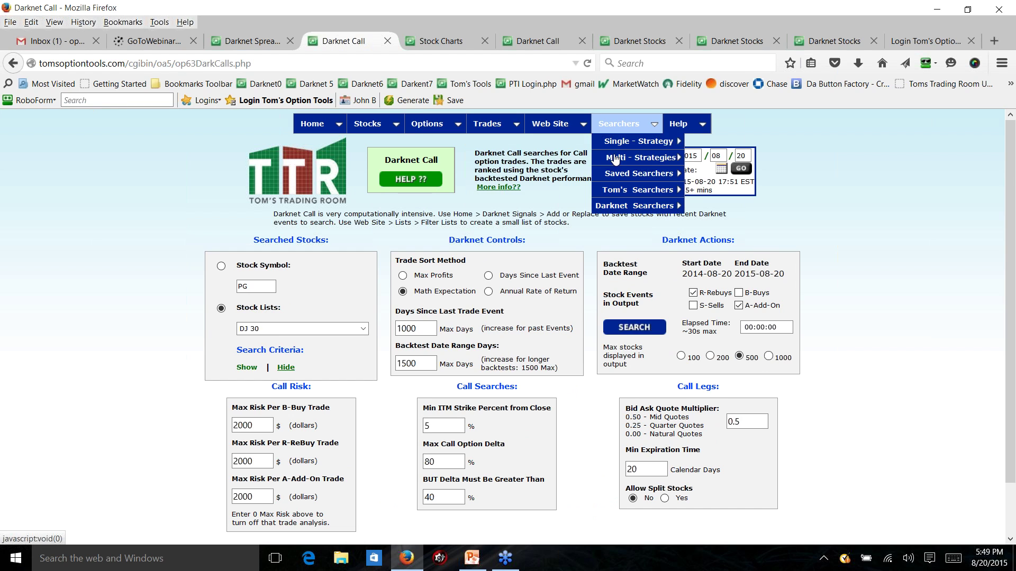
pyautogui.moveTo(614, 209)
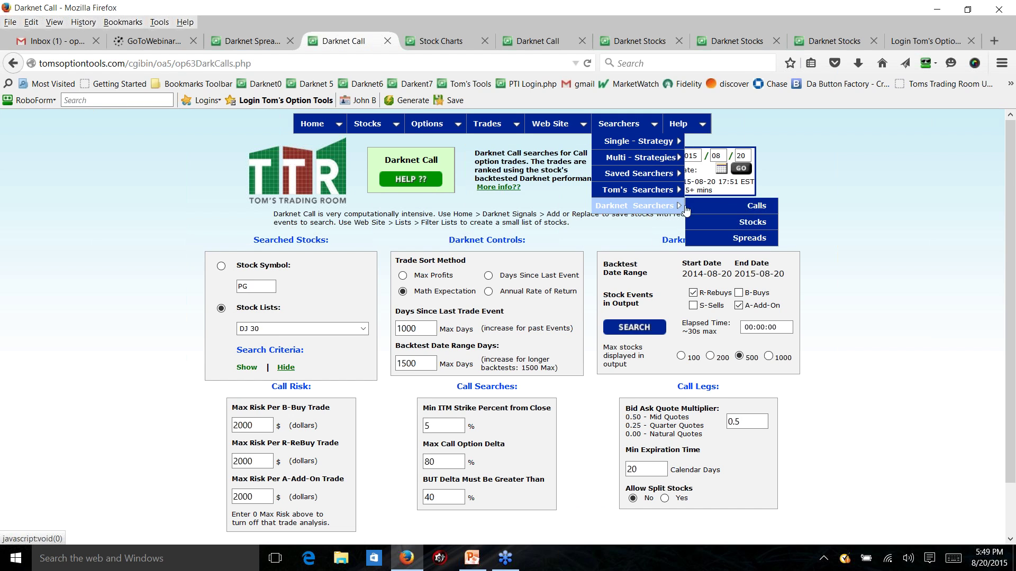
pyautogui.click(722, 222)
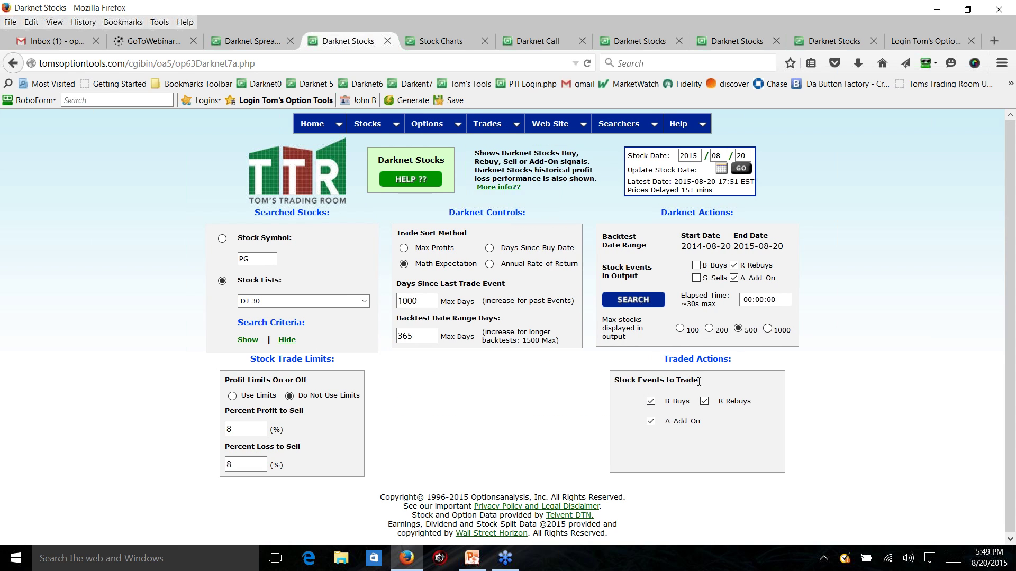
# Step: Exclude B-Buys from the traded stock events and set the backtest date range to 1500 days
pyautogui.click(651, 401)
pyautogui.doubleClick(406, 337)
pyautogui.write('1500')
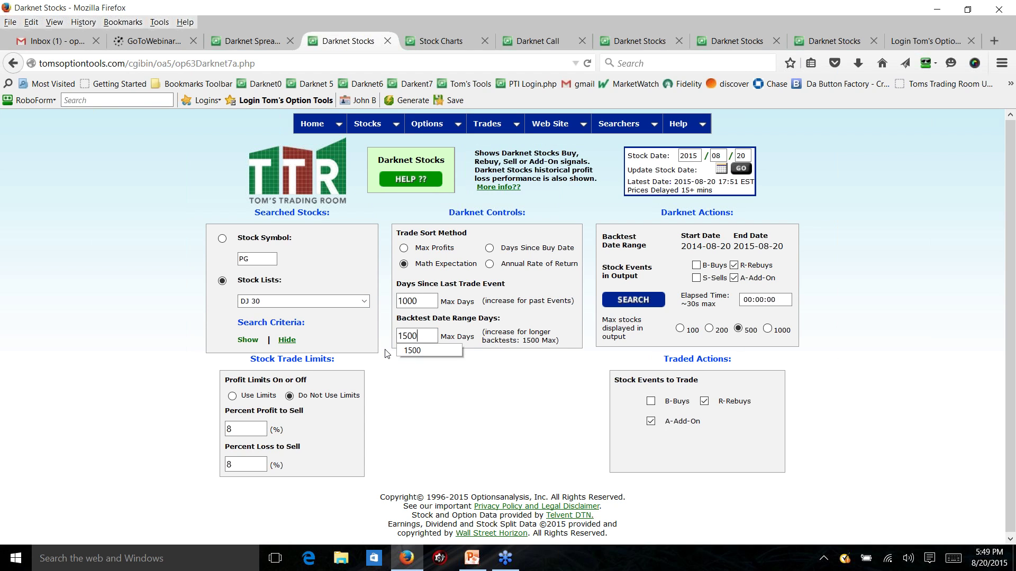
pyautogui.click(604, 358)
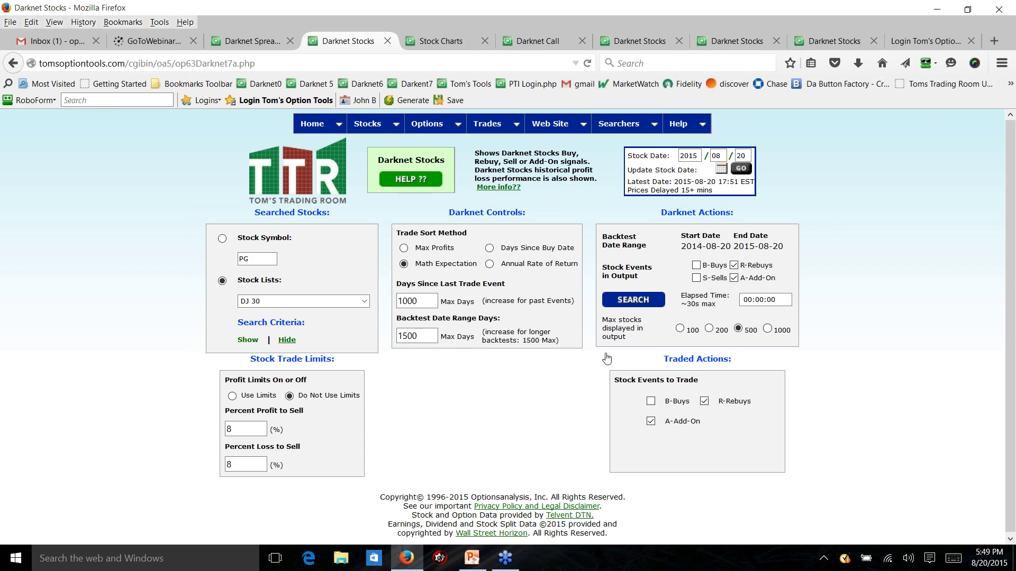
# Step: Run the DJ 30 stock backtest with B-Buys and S-Sells included in the output, and look through the ranked results
pyautogui.click(696, 266)
pyautogui.click(696, 278)
pyautogui.click(635, 301)
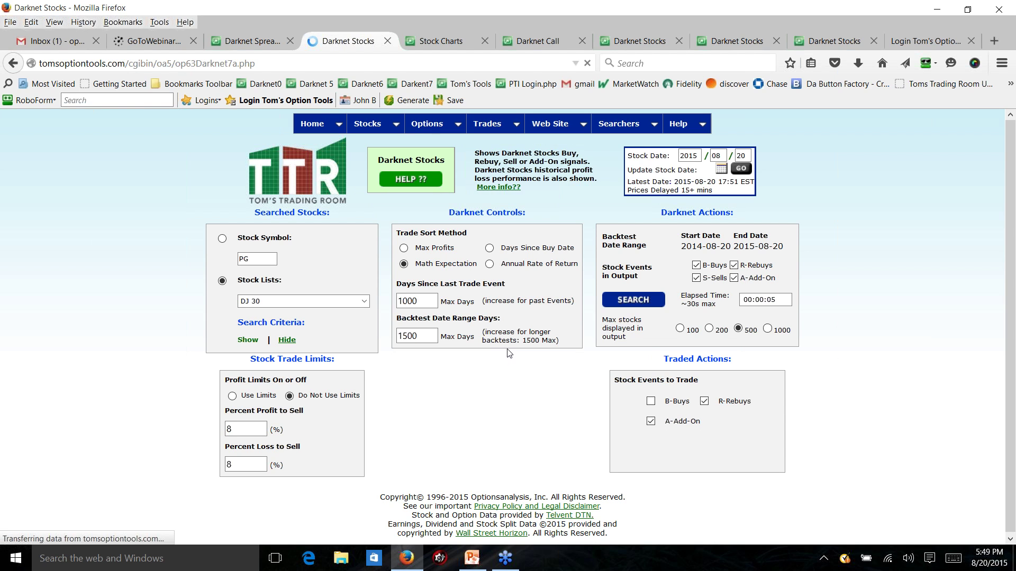
pyautogui.scroll(-5, 510, 349)
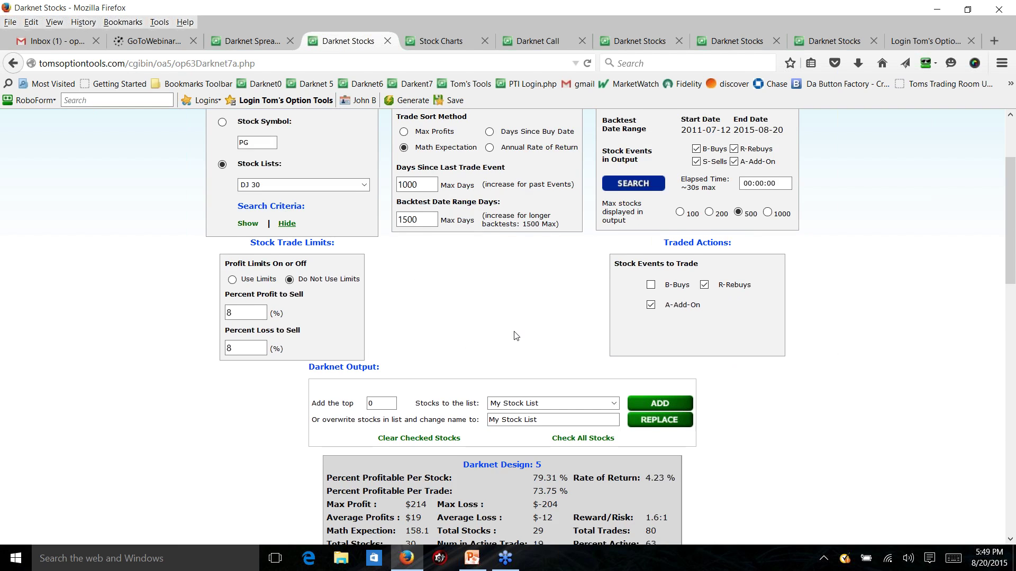
pyautogui.scroll(-5, 518, 327)
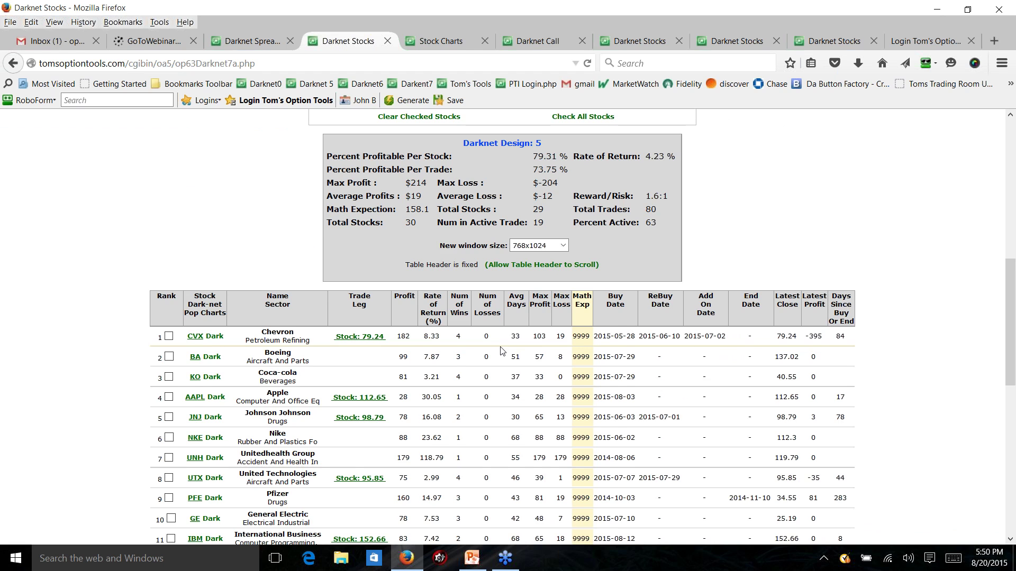
pyautogui.scroll(-8, 502, 351)
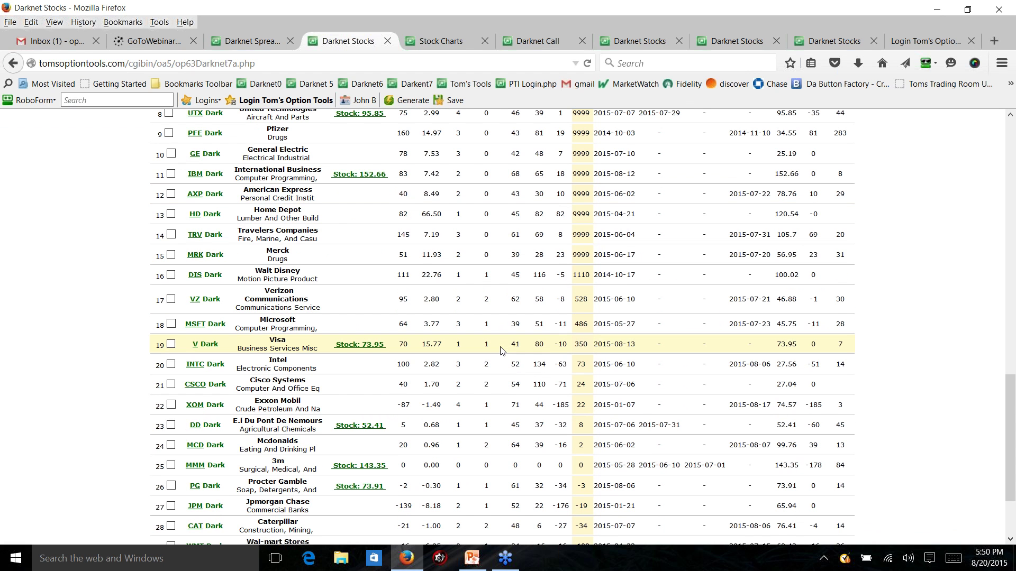
pyautogui.press('Home')
pyautogui.scroll(1, 497, 358)
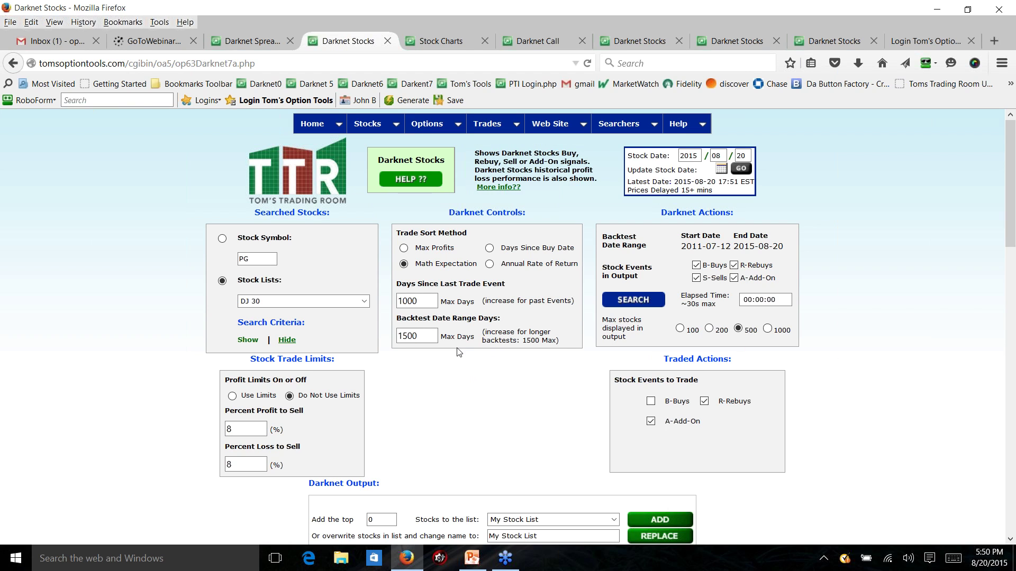
# Step: Re-enter 1500 backtest days, then view the stock date calendar and close it without picking a date
pyautogui.click(423, 334)
pyautogui.doubleClick(404, 335)
pyautogui.click(392, 353)
pyautogui.doubleClick(408, 335)
pyautogui.write('1500')
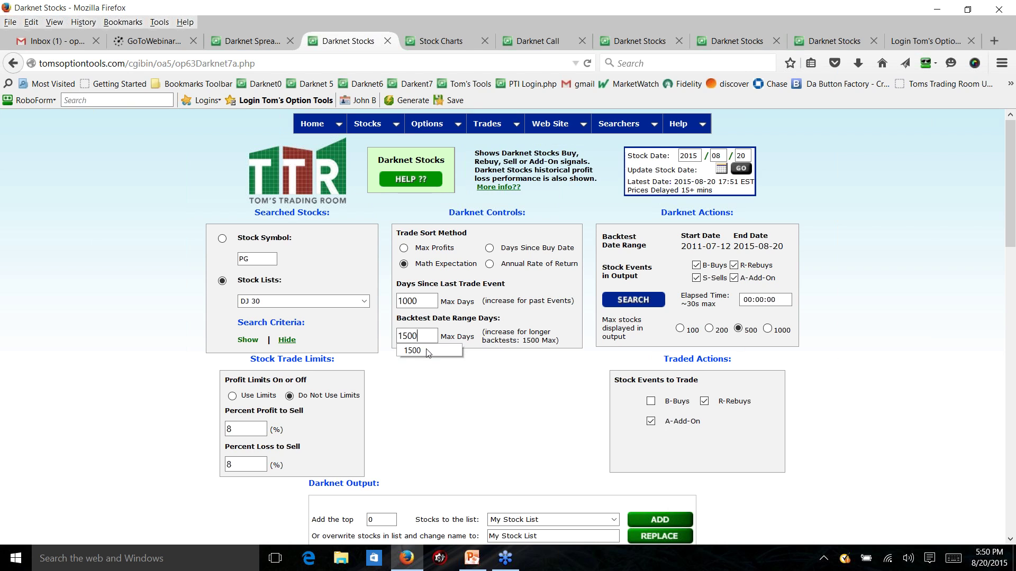
pyautogui.click(721, 168)
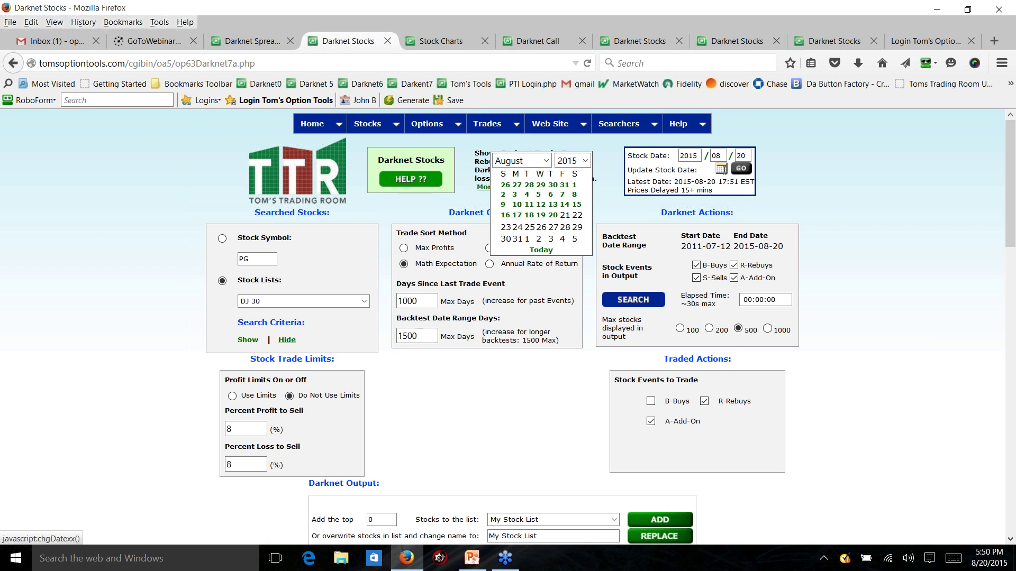
pyautogui.click(484, 410)
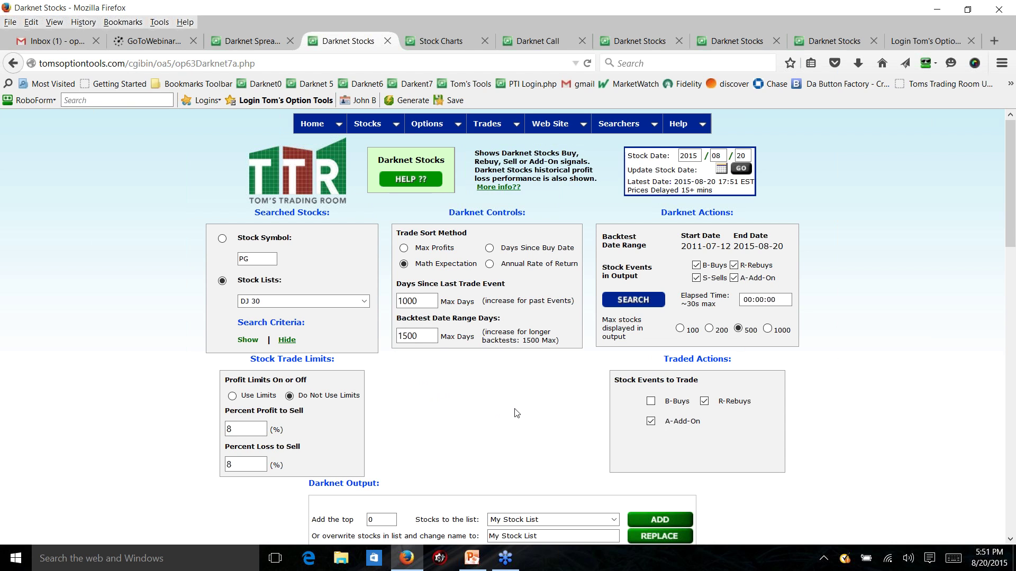
# Step: Review the DJ 30 performance summary and top-ranked stocks alongside the search settings
pyautogui.scroll(-5, 517, 414)
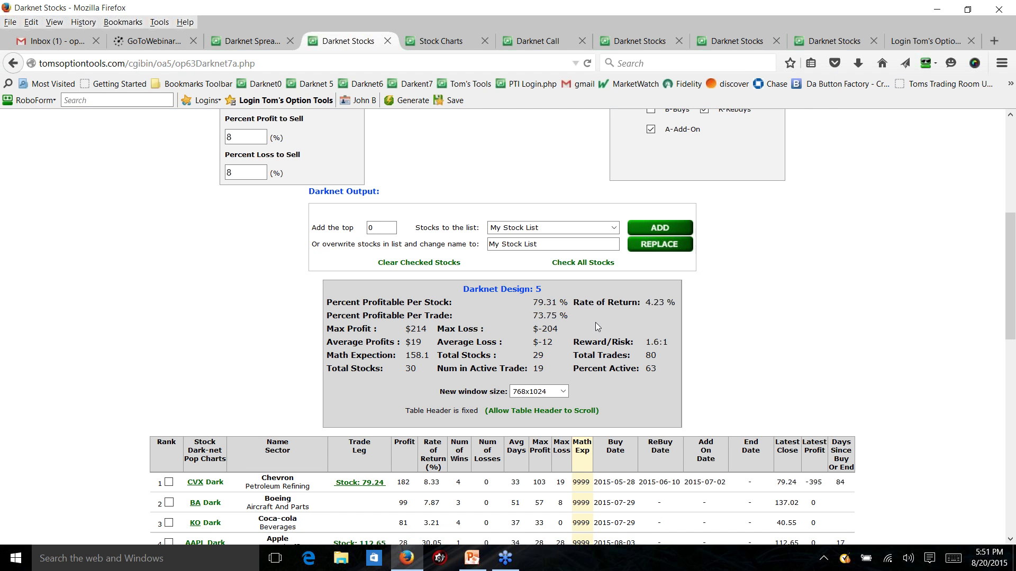
pyautogui.scroll(-4, 489, 332)
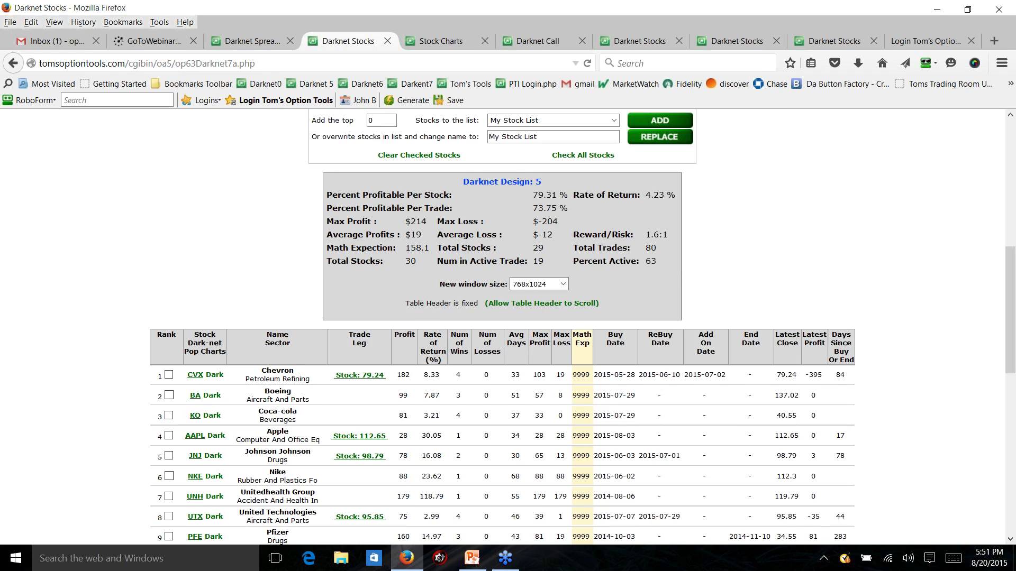
pyautogui.scroll(5, 489, 332)
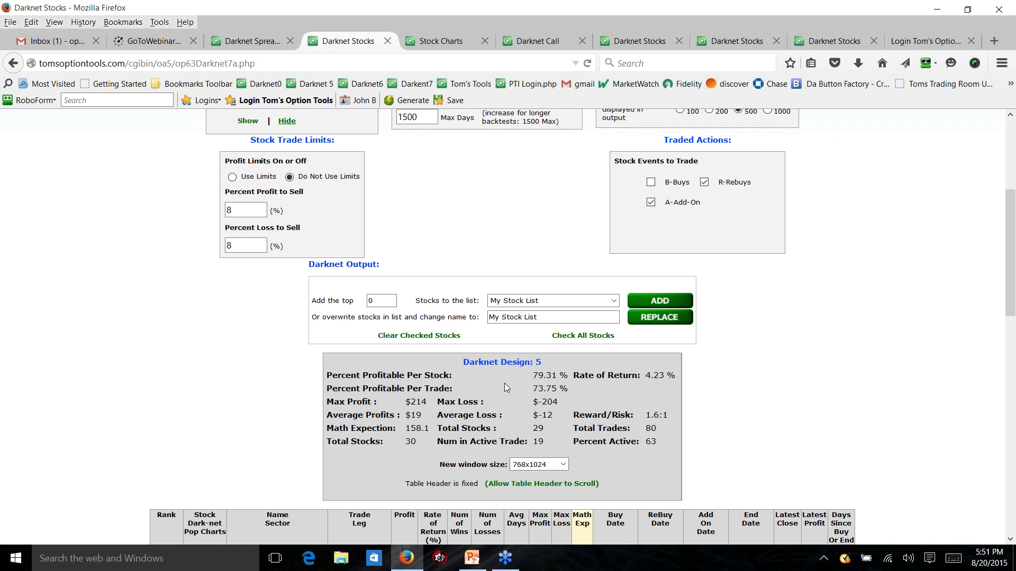
pyautogui.scroll(4, 504, 383)
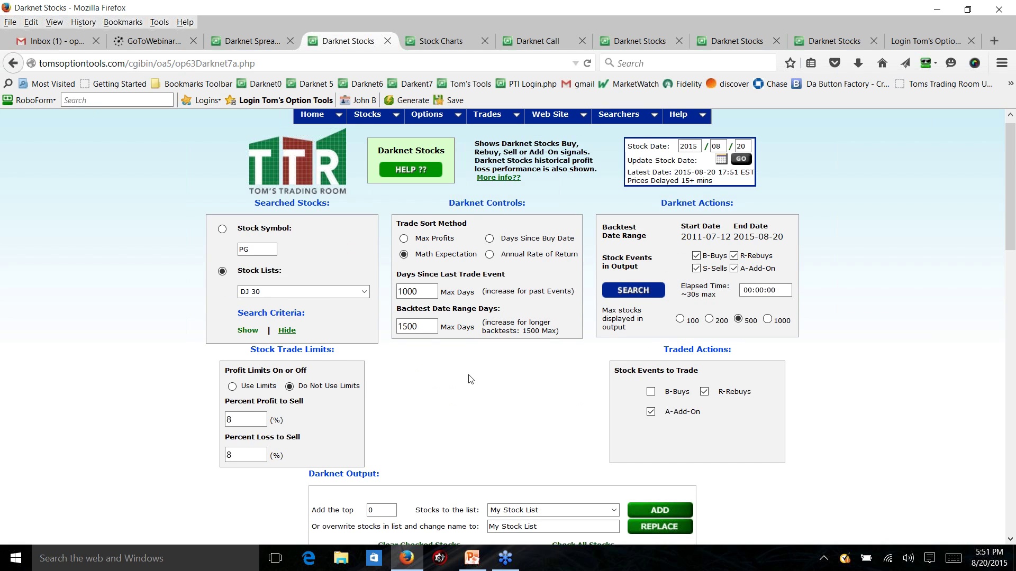
pyautogui.scroll(-4, 471, 379)
pyautogui.scroll(2, 462, 336)
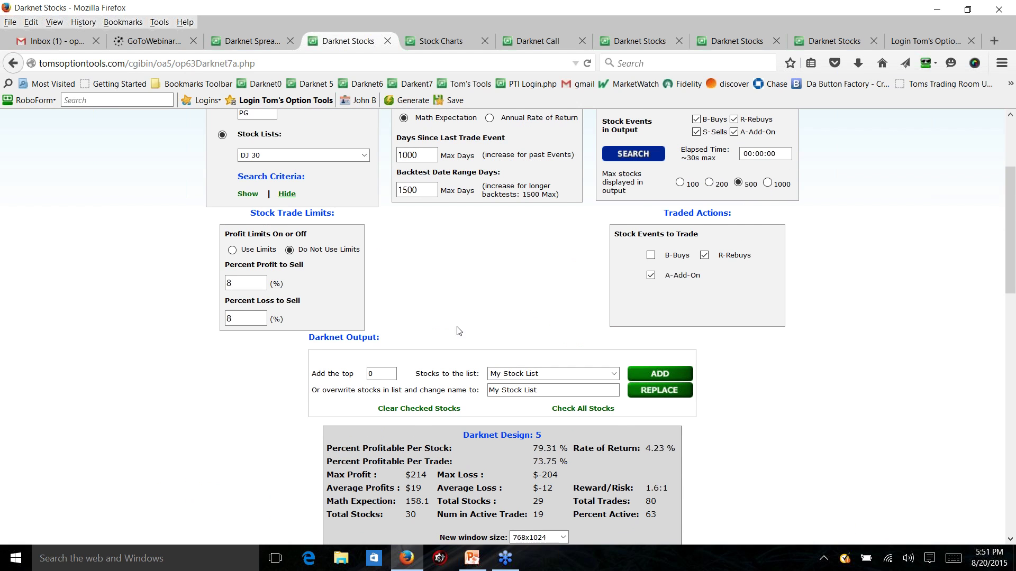
# Step: Run the stock backtest on the Nasdaq 100 Optionable list and check its performance summary
pyautogui.click(360, 155)
pyautogui.scroll(-3, 364, 227)
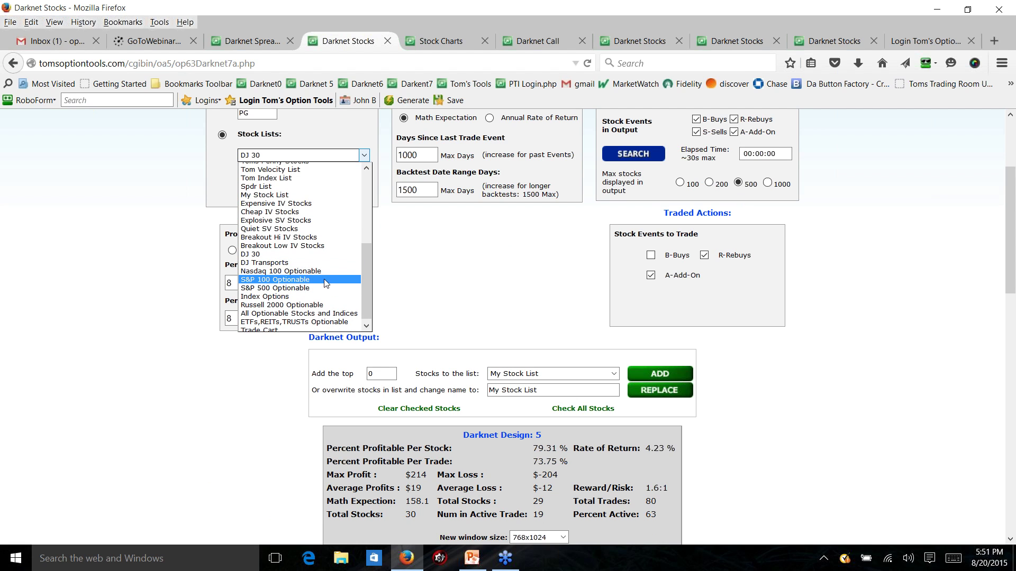
pyautogui.click(324, 271)
pyautogui.scroll(5, 463, 296)
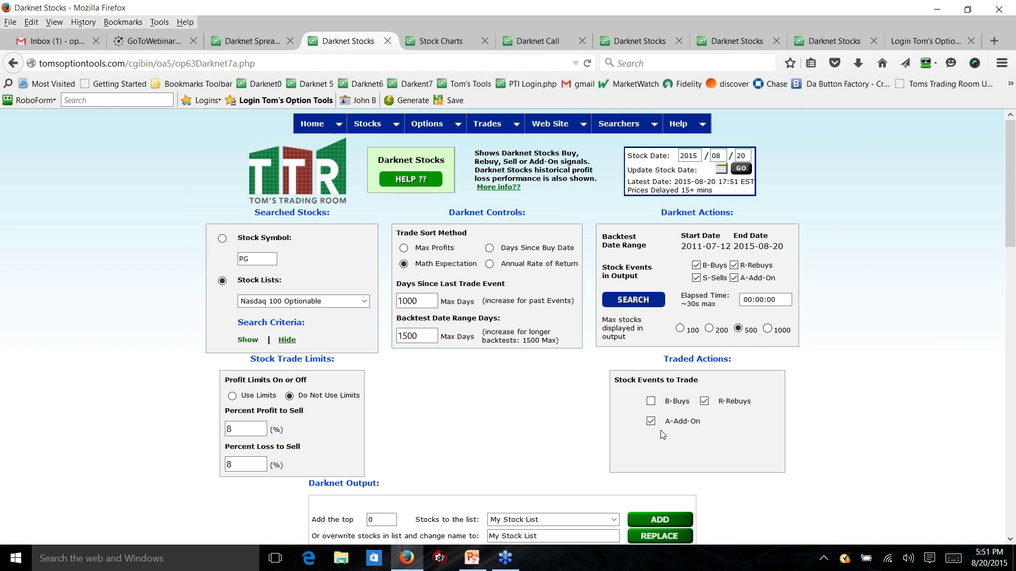
pyautogui.click(627, 308)
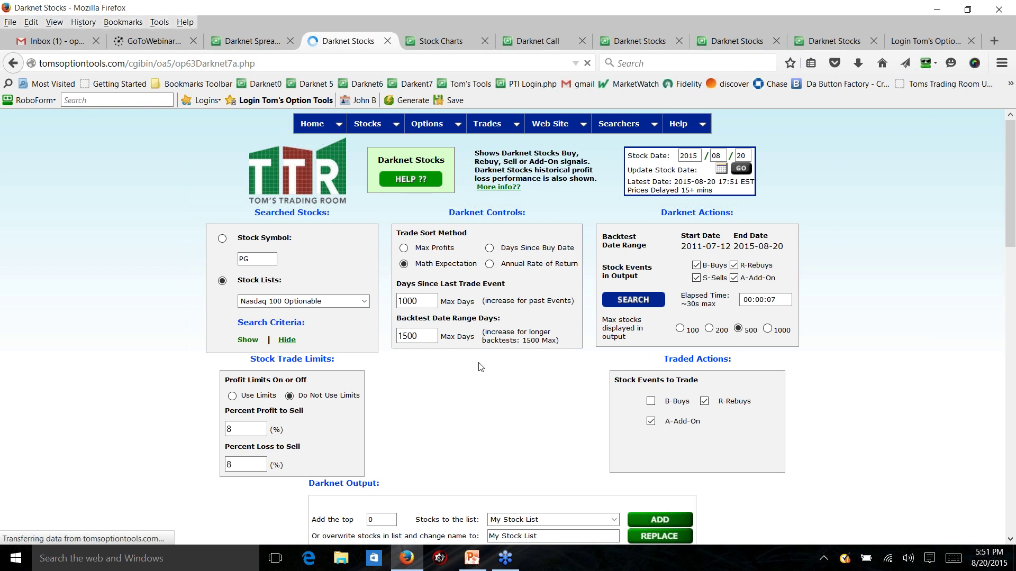
pyautogui.scroll(-6, 481, 366)
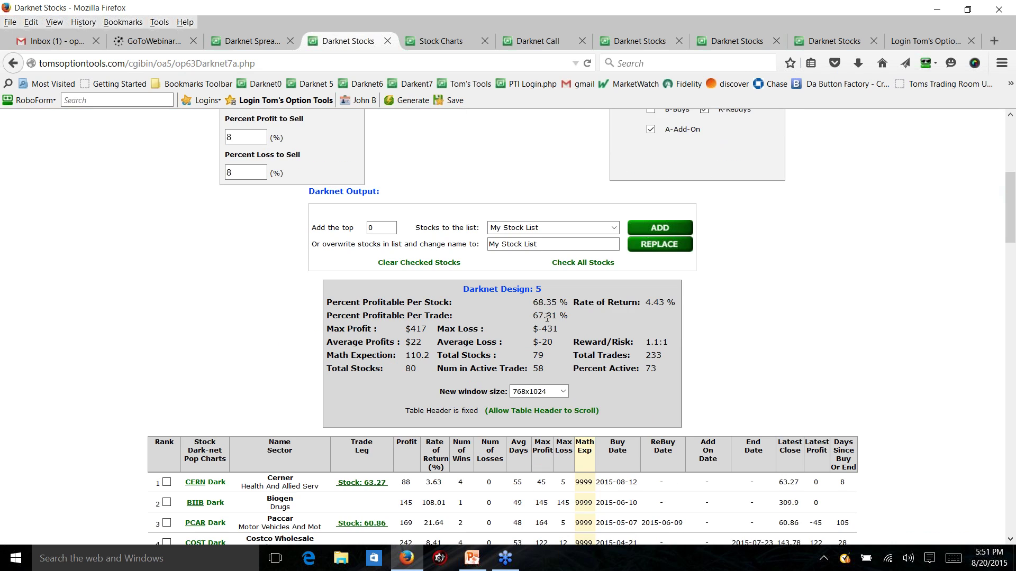
# Step: Include B-Buys in the traded stock events, rerun the Nasdaq 100 Optionable backtest and check the new summary
pyautogui.scroll(6, 576, 315)
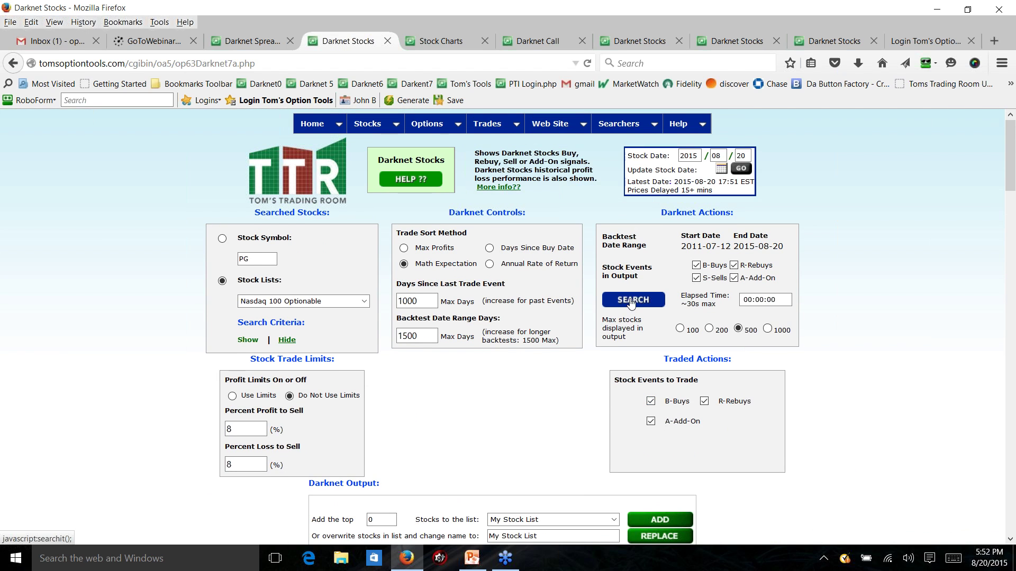
pyautogui.click(633, 302)
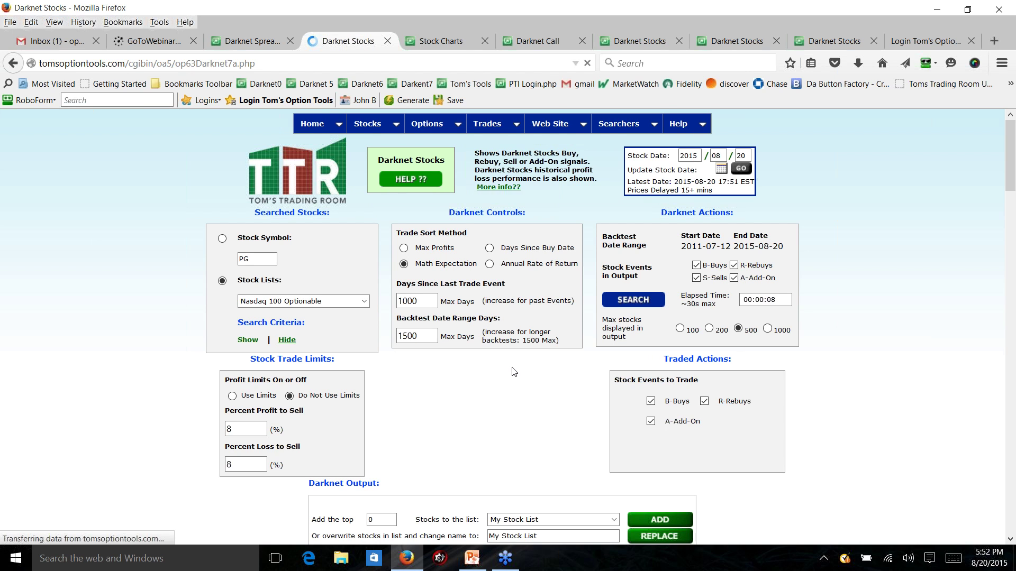
pyautogui.scroll(-4, 512, 369)
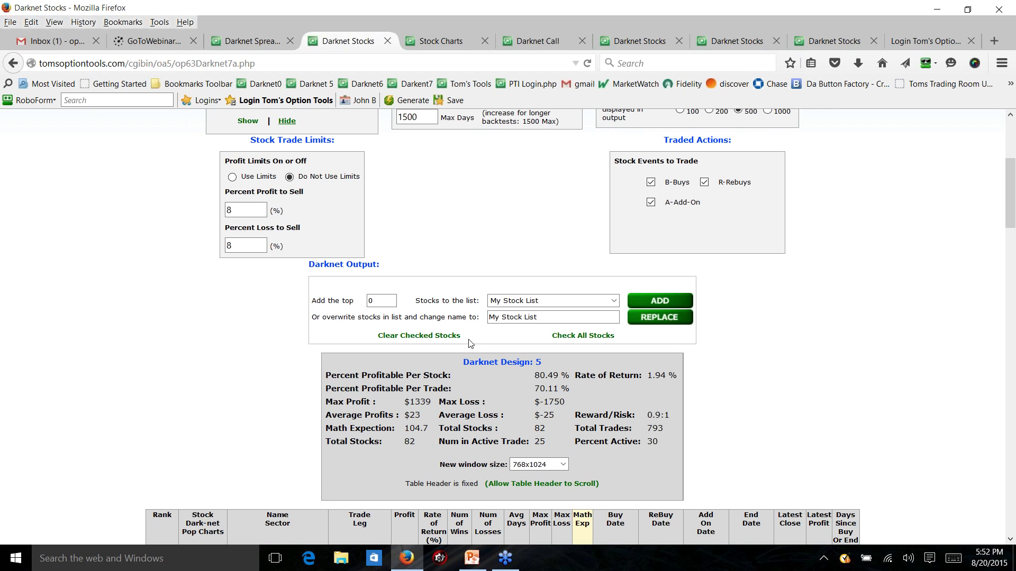
pyautogui.scroll(4, 469, 343)
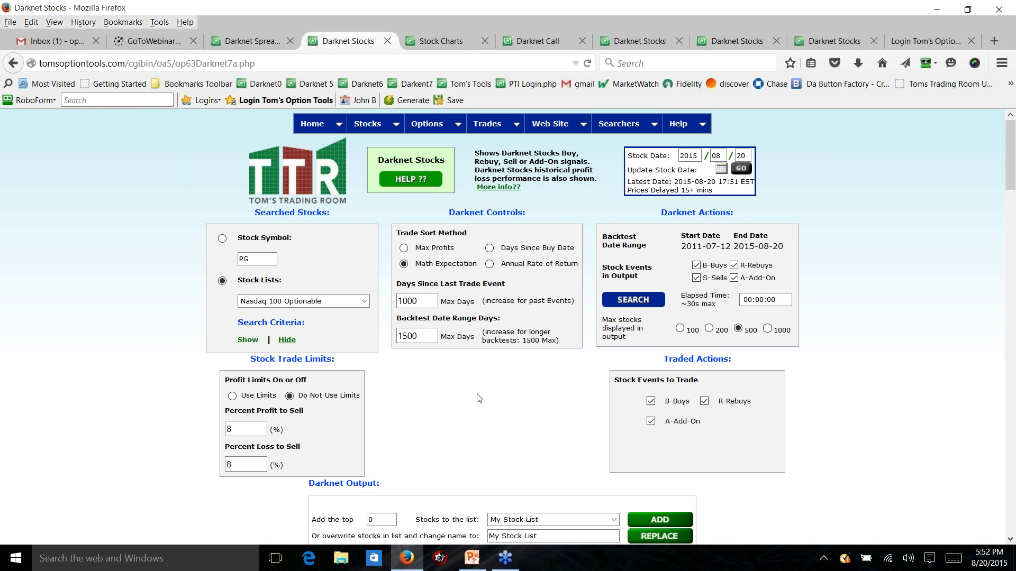
pyautogui.scroll(-5, 479, 398)
pyautogui.scroll(5, 478, 397)
# Step: Open the Darknet Signals home page
pyautogui.moveTo(312, 124)
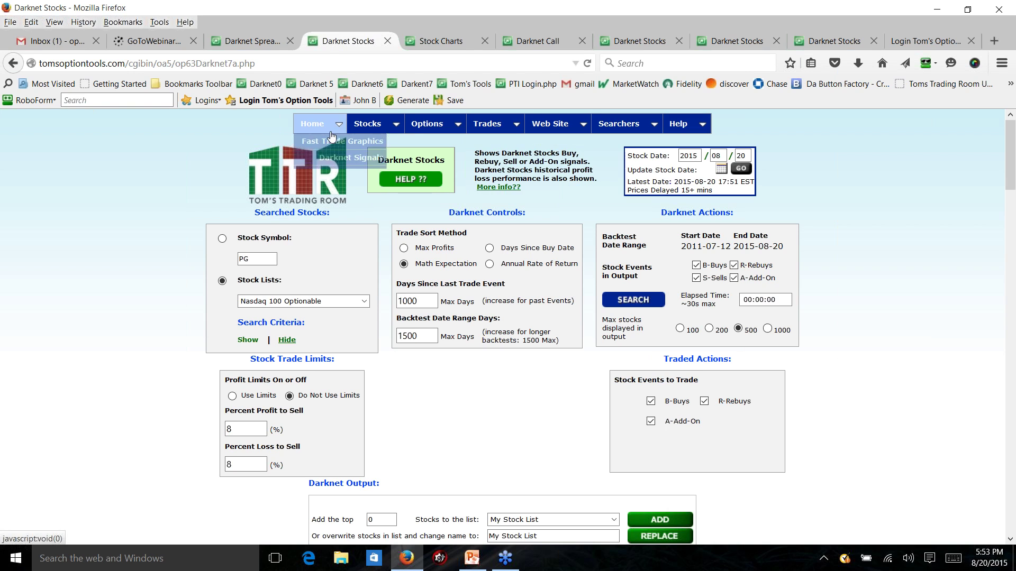
pyautogui.click(337, 166)
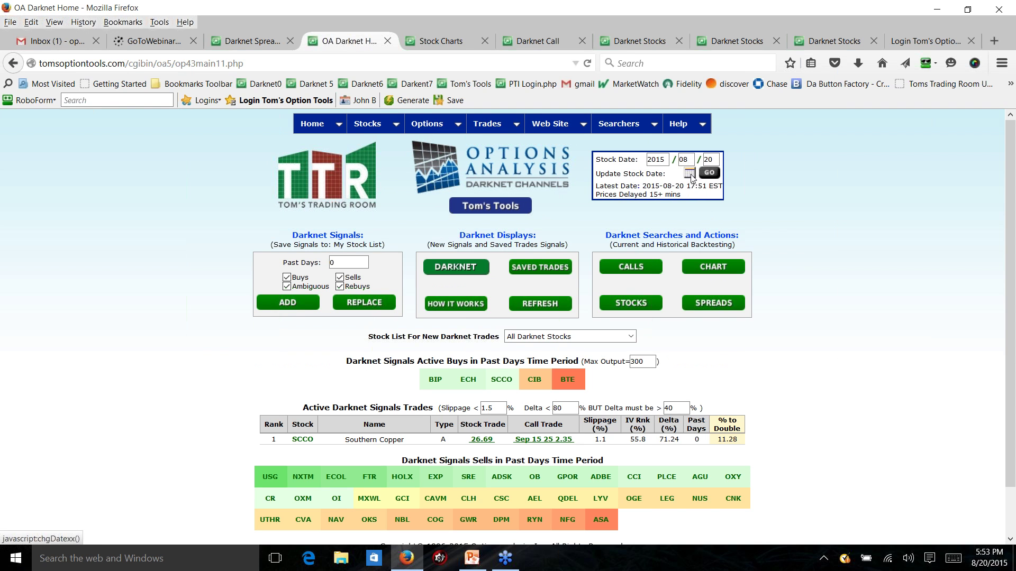
# Step: Set the Darknet signals' past days to 20, refresh the page and look through the buys, trades and sells
pyautogui.doubleClick(334, 263)
pyautogui.write('20')
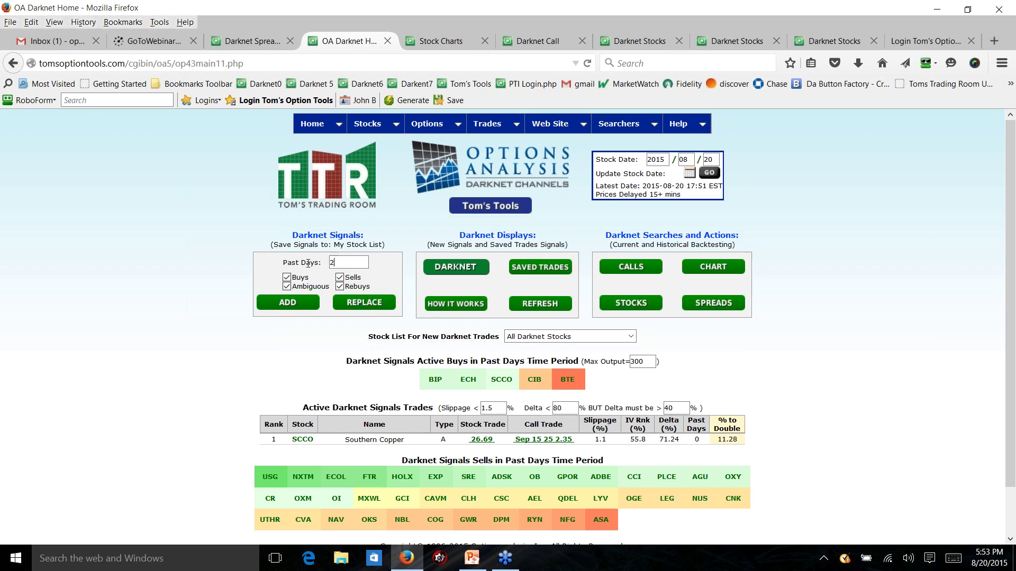
pyautogui.click(535, 311)
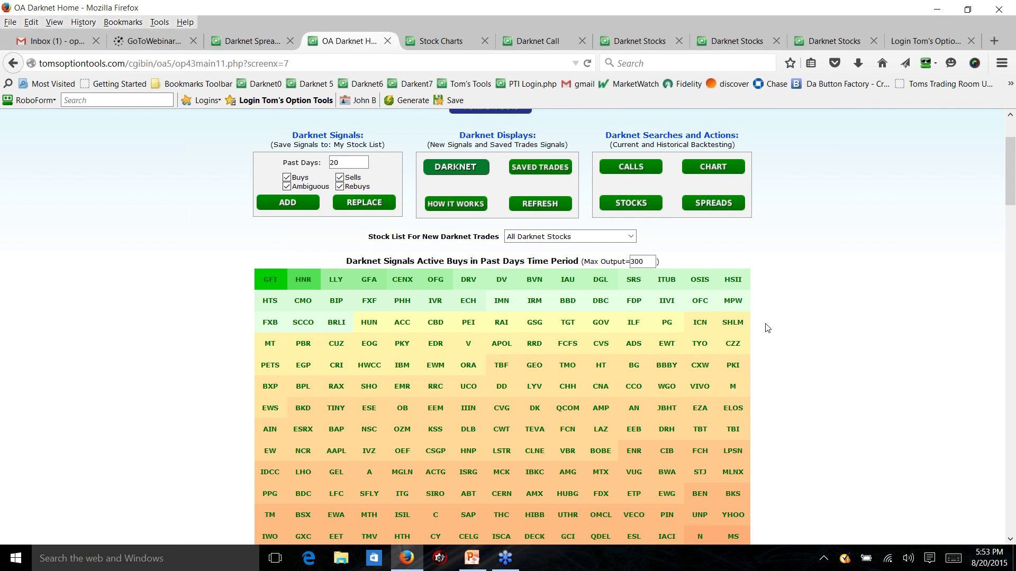
pyautogui.scroll(-5, 767, 328)
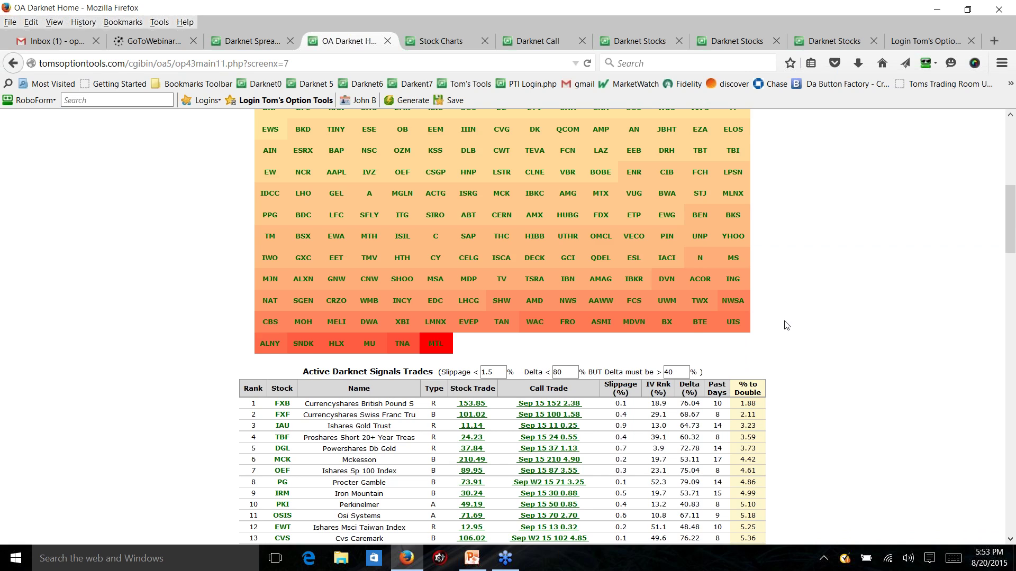
pyautogui.scroll(-15, 789, 326)
pyautogui.scroll(2, 815, 331)
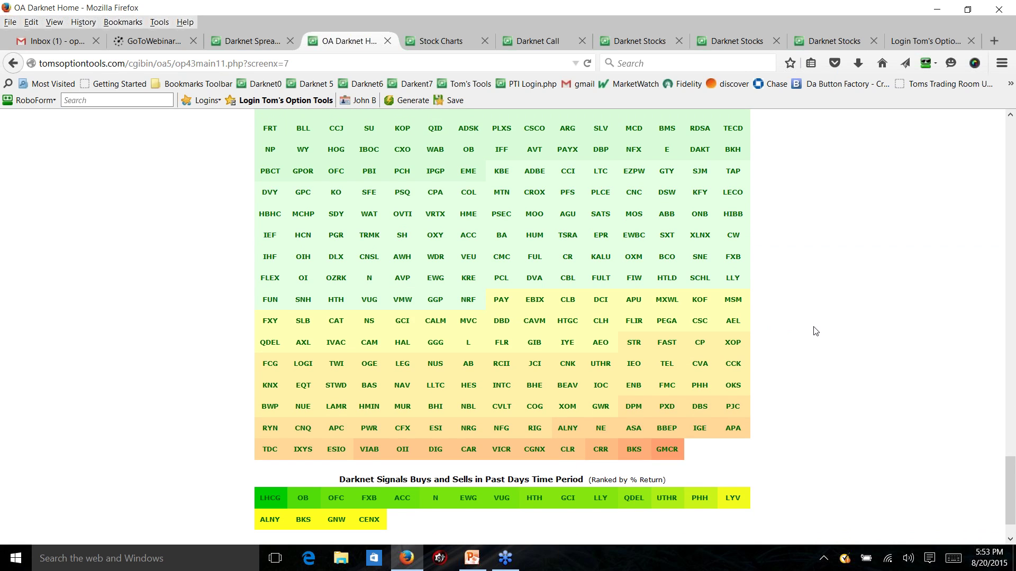
pyautogui.scroll(20, 814, 331)
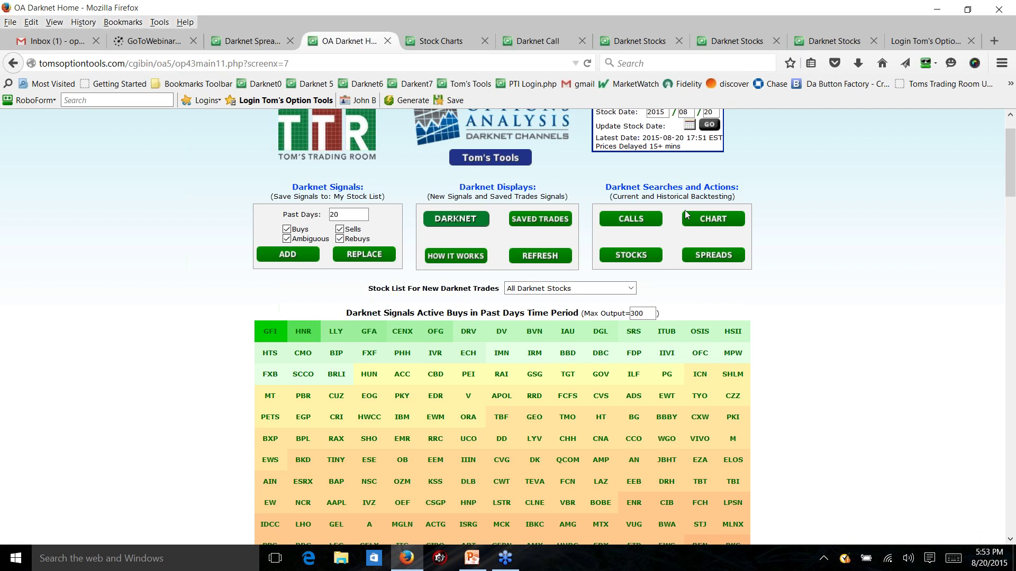
# Step: Set the stock date back to 2015-07-31 using the calendar to backtest the Darknet signals
pyautogui.click(688, 125)
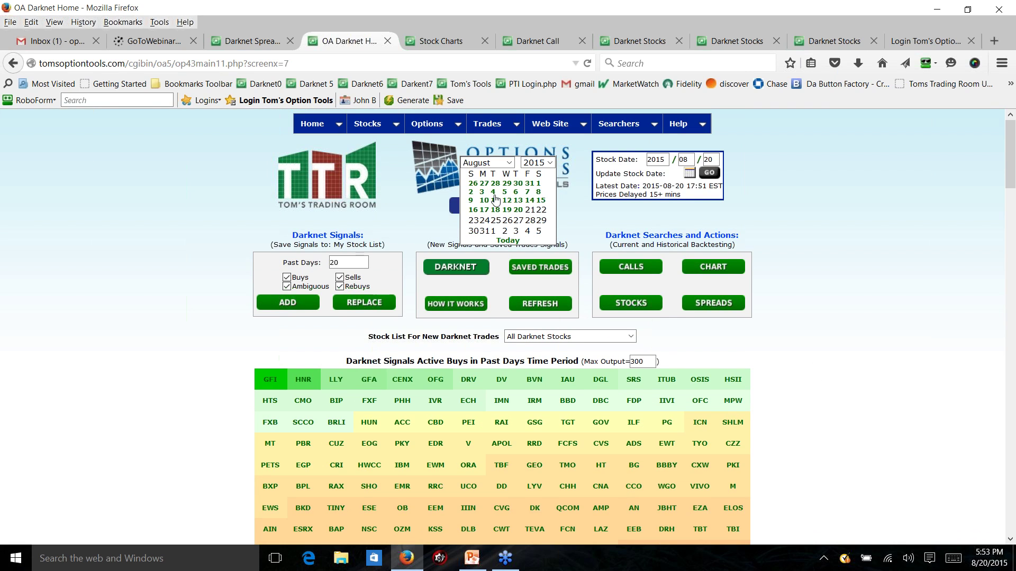
pyautogui.click(529, 183)
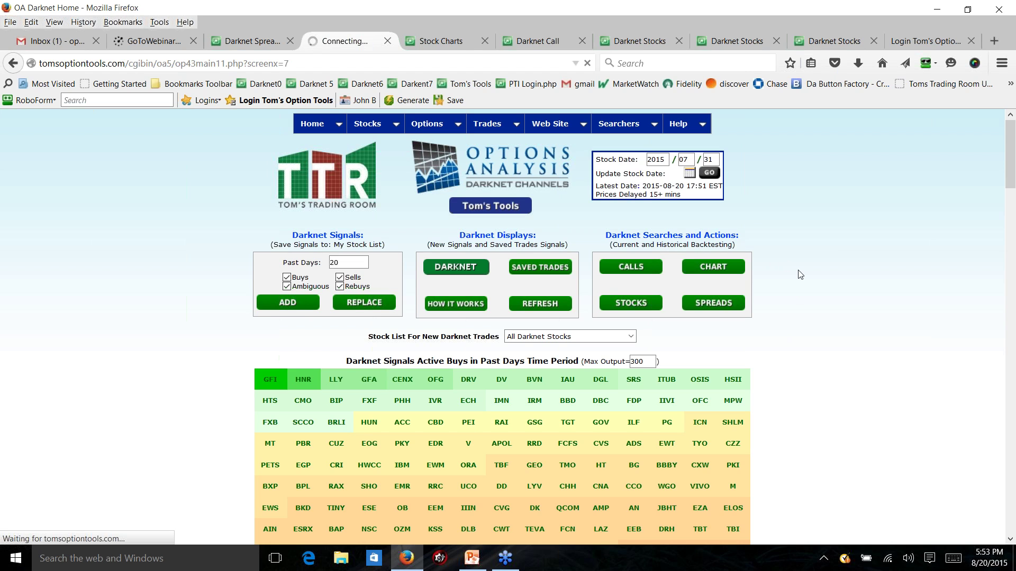
pyautogui.click(340, 267)
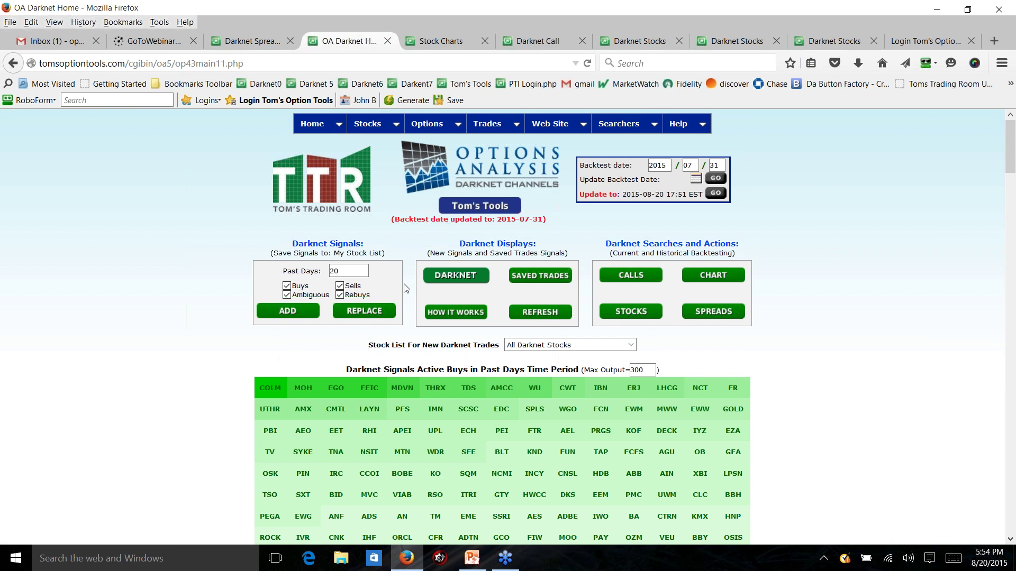
# Step: Review the active buys, active signals trades and sells for the backtest date
pyautogui.scroll(-5, 407, 280)
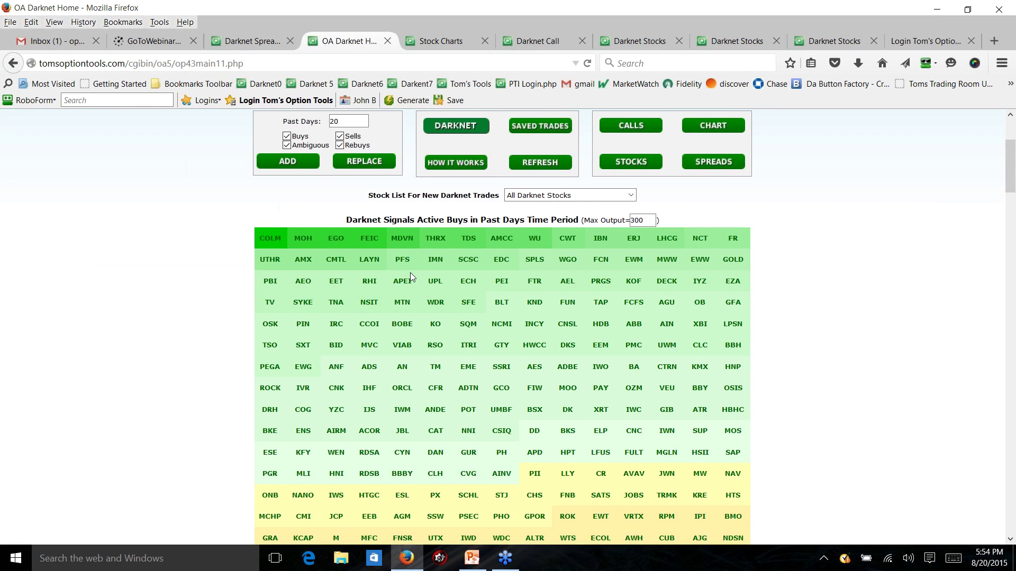
pyautogui.scroll(-3, 411, 272)
pyautogui.scroll(4, 593, 253)
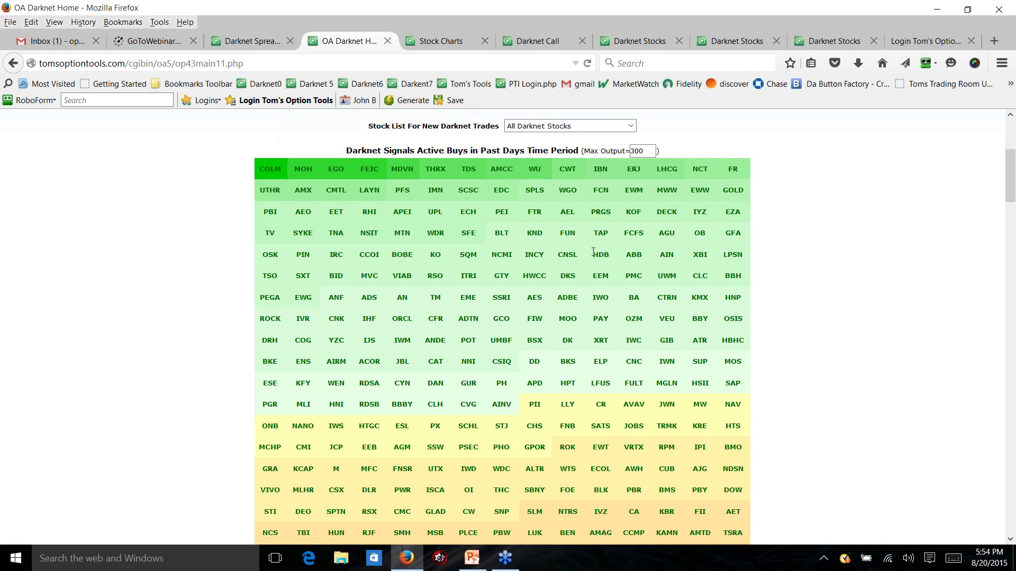
pyautogui.scroll(-7, 539, 262)
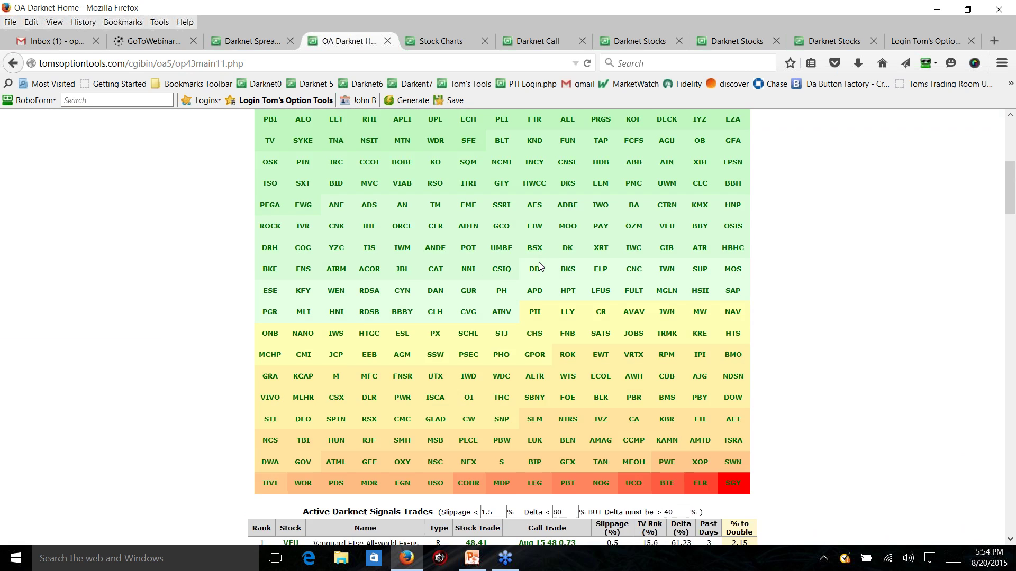
pyautogui.scroll(-20, 573, 275)
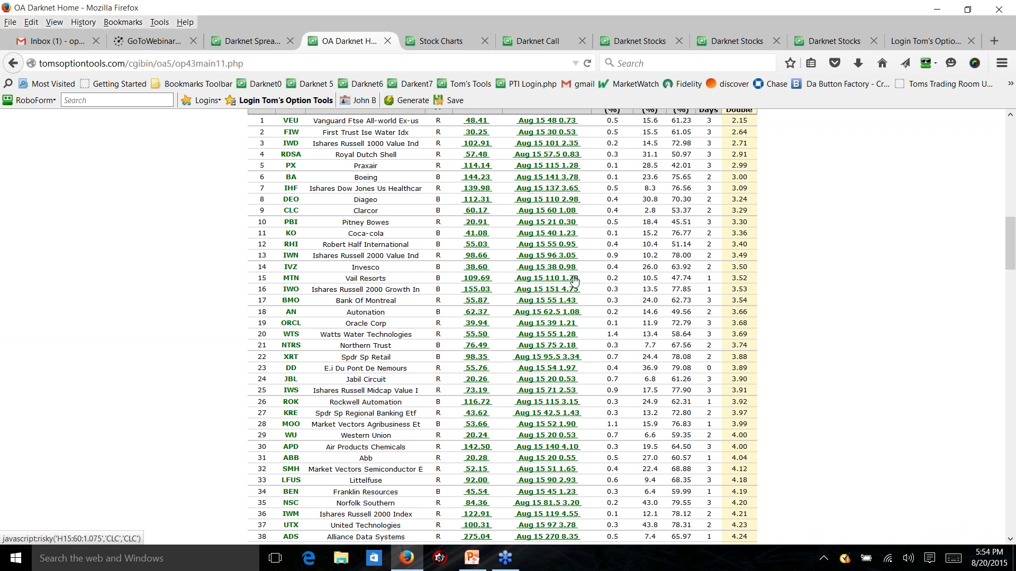
pyautogui.scroll(-4, 804, 323)
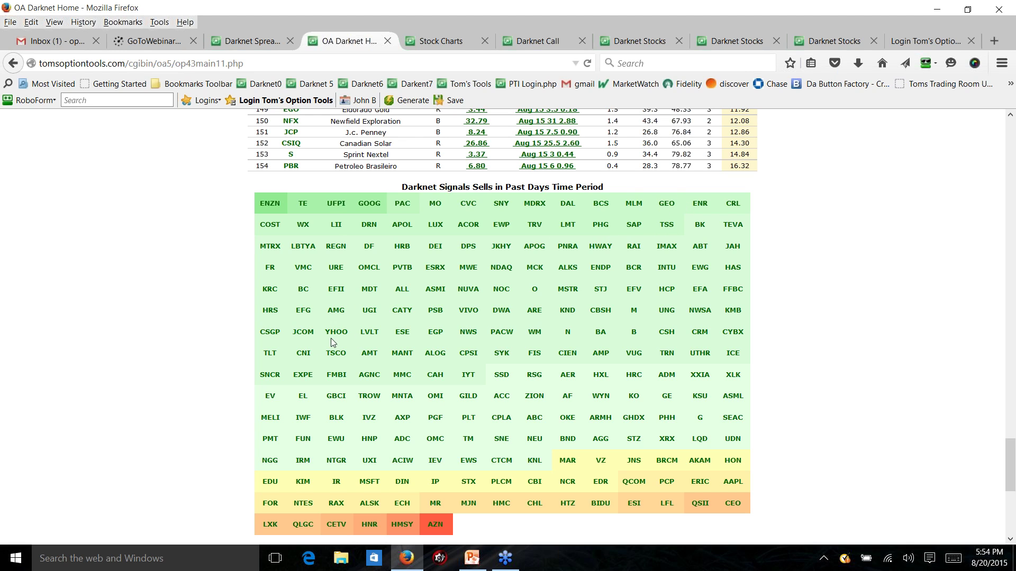
# Step: Chart YHOO from the Darknet sells list and view its buy and sell signals
pyautogui.scroll(1, 347, 345)
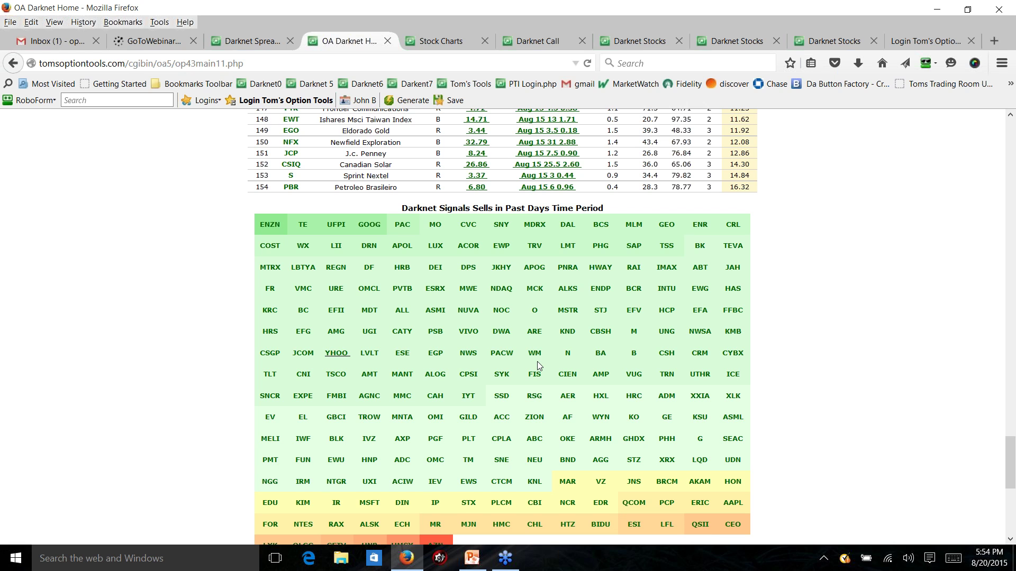
pyautogui.scroll(20, 538, 361)
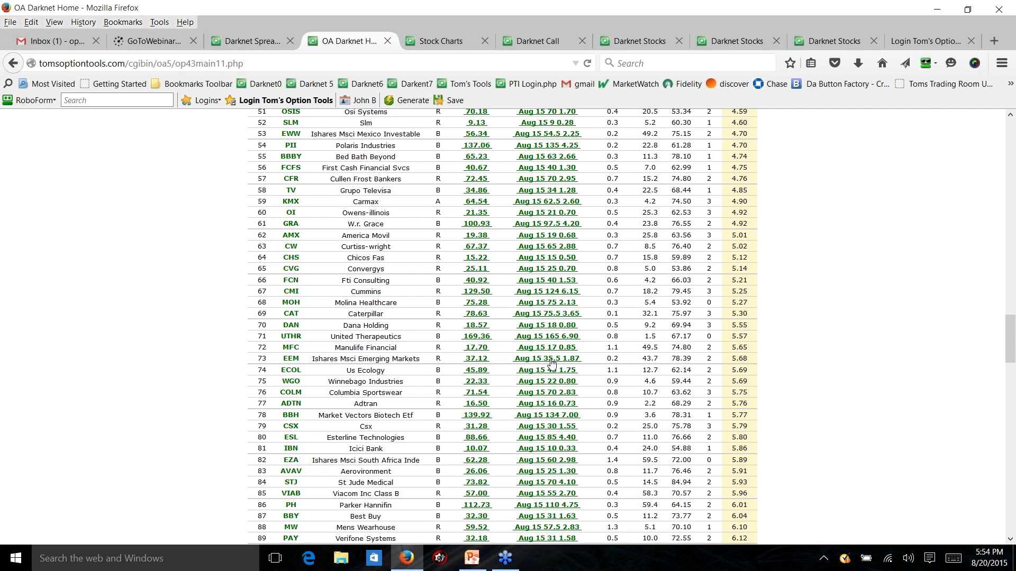
pyautogui.scroll(15, 550, 363)
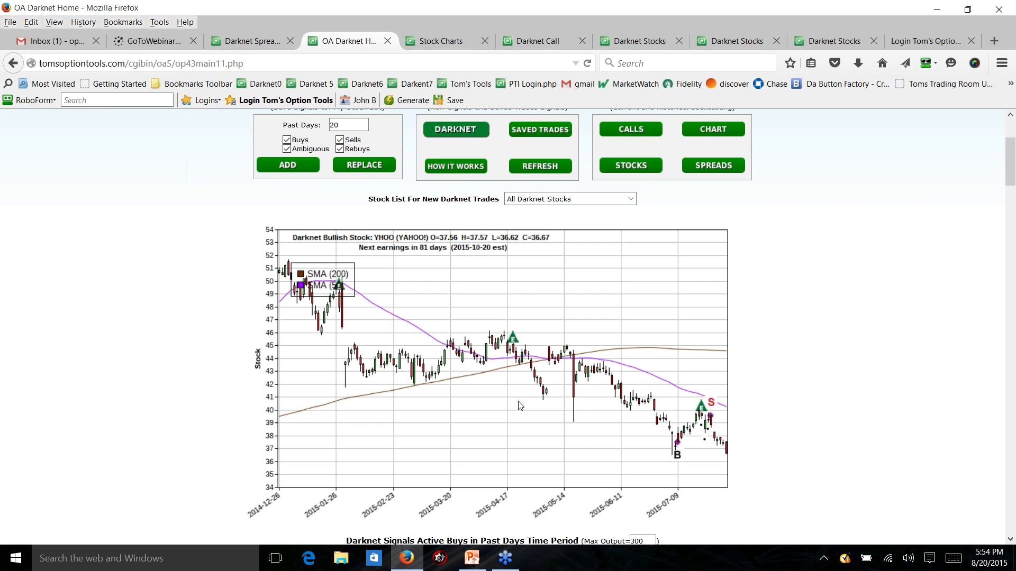
# Step: Examine the sells list and the buys and sells ranked by % return for the backtest date
pyautogui.scroll(-20, 518, 405)
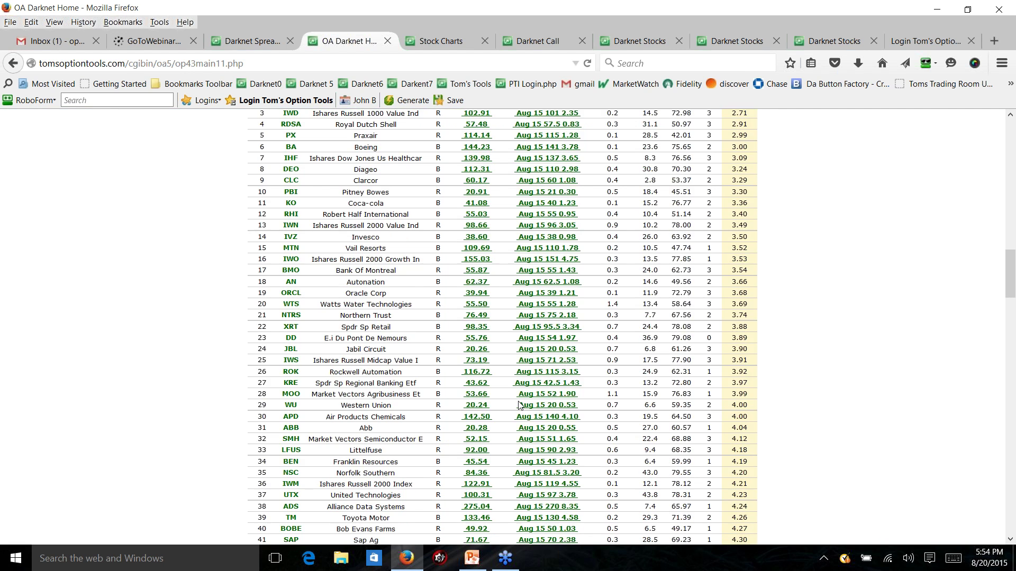
pyautogui.scroll(-20, 520, 405)
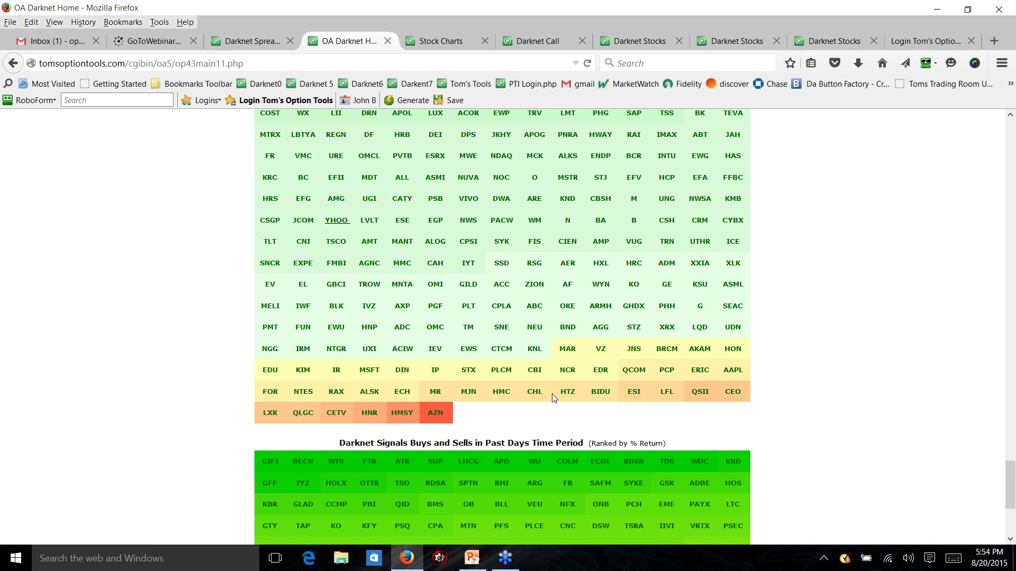
pyautogui.scroll(2, 551, 394)
pyautogui.scroll(2, 553, 398)
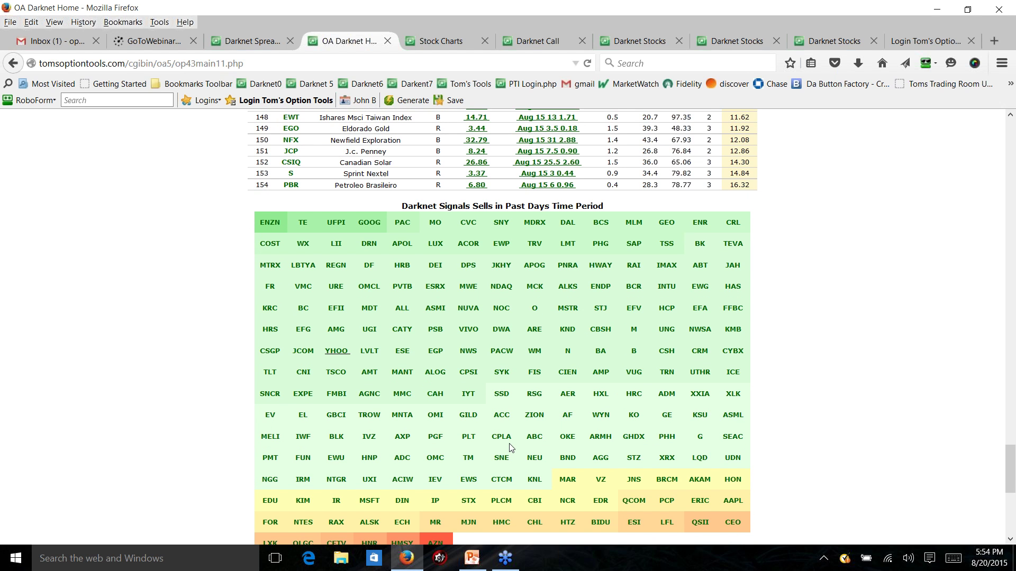
pyautogui.scroll(-2, 511, 447)
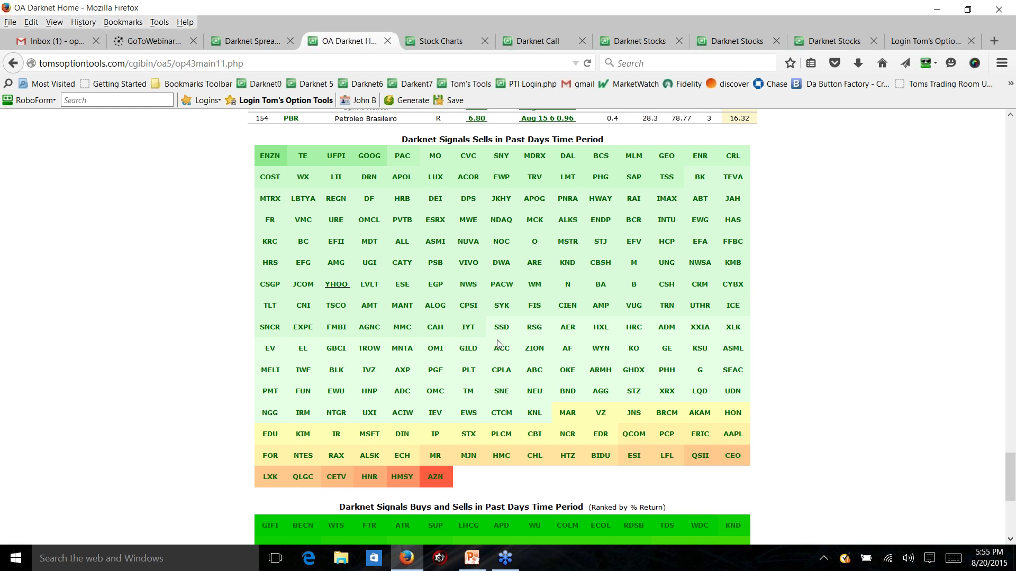
pyautogui.scroll(-5, 539, 345)
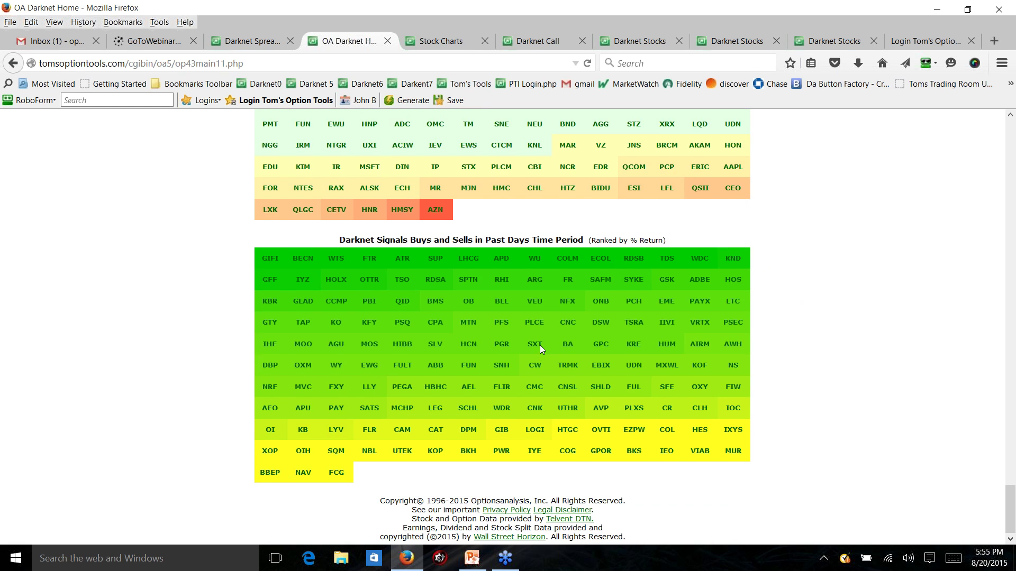
pyautogui.scroll(7, 540, 345)
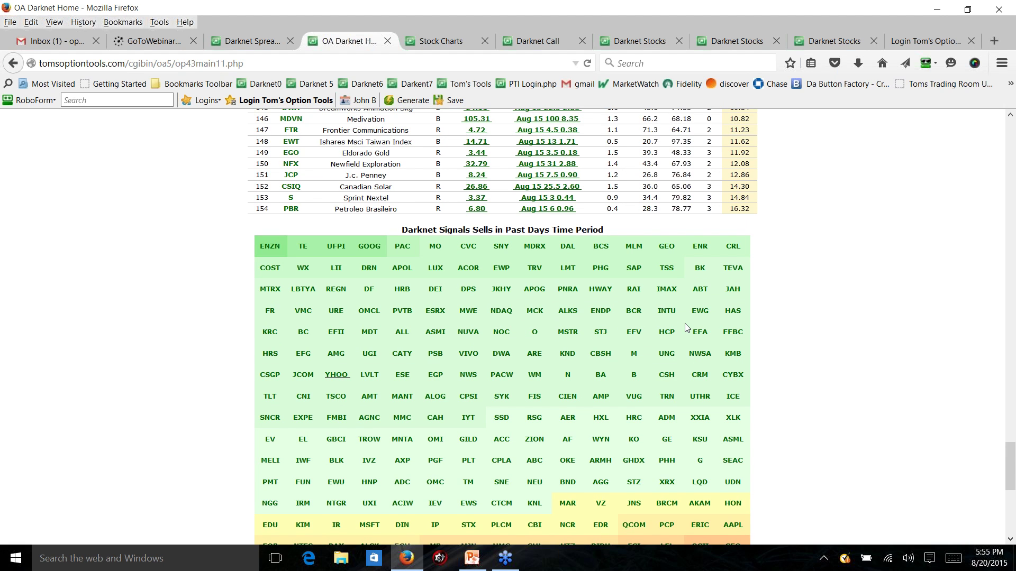
pyautogui.scroll(-1, 685, 328)
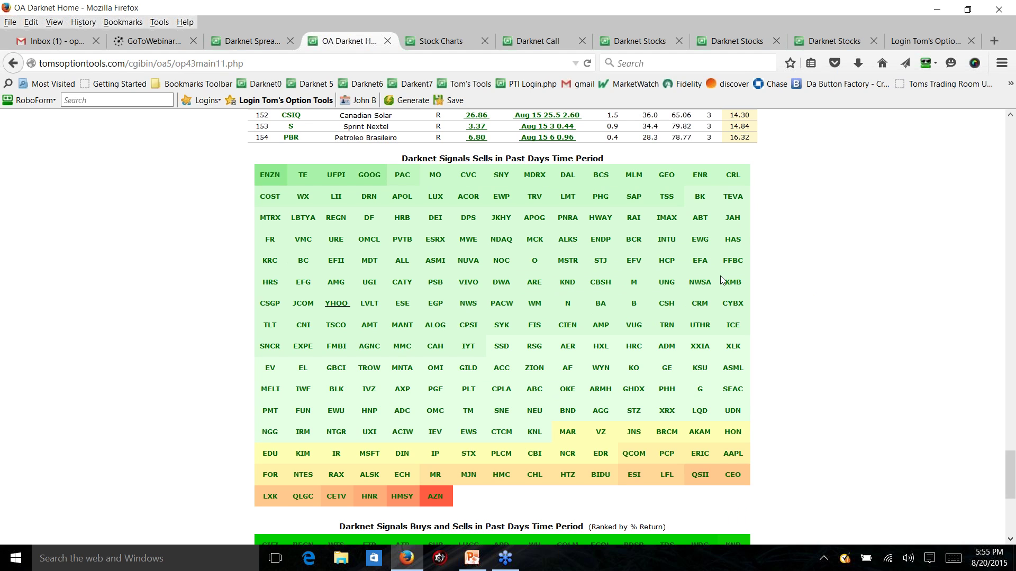
# Step: Review the signals trades and active buys again, along with the YHOO chart and the backtest date settings
pyautogui.scroll(5, 722, 281)
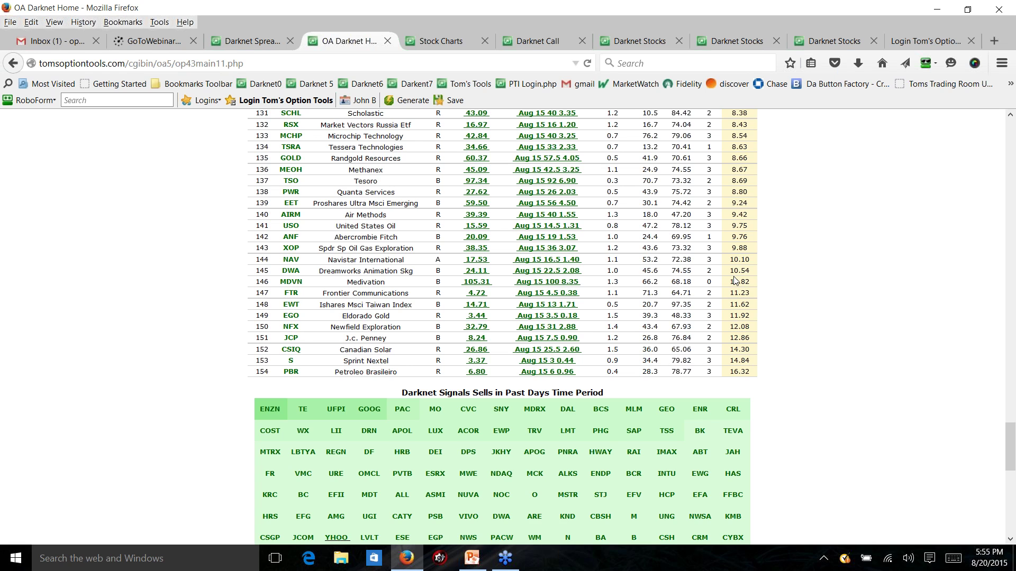
pyautogui.scroll(4, 734, 281)
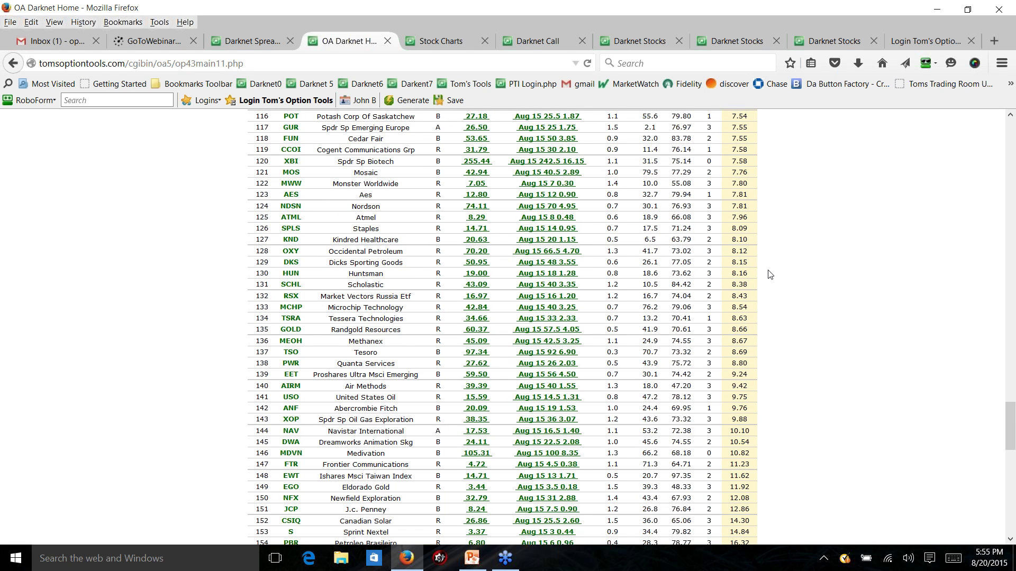
pyautogui.scroll(20, 786, 296)
pyautogui.scroll(10, 803, 319)
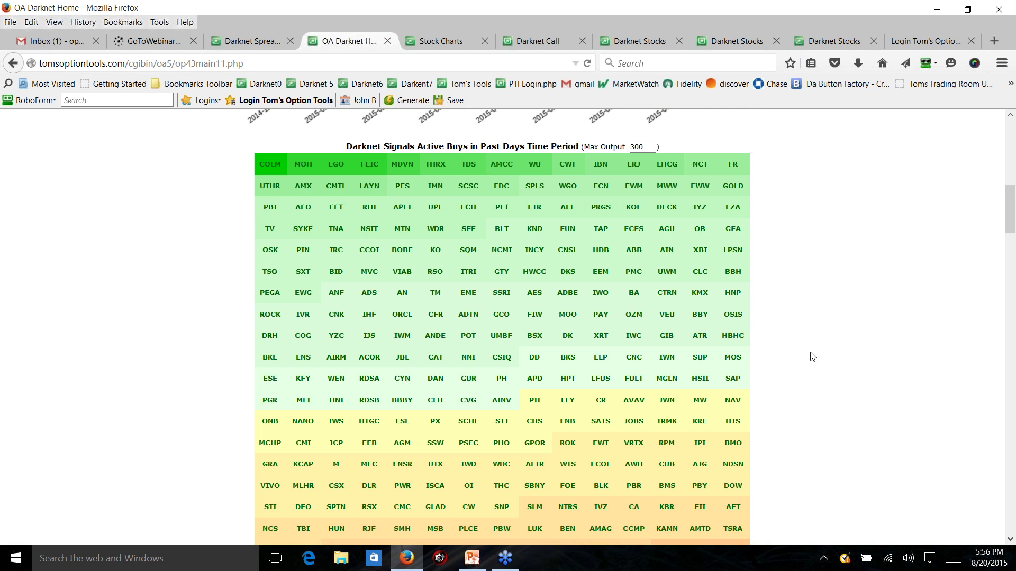
pyautogui.scroll(3, 811, 356)
pyautogui.scroll(-5, 810, 349)
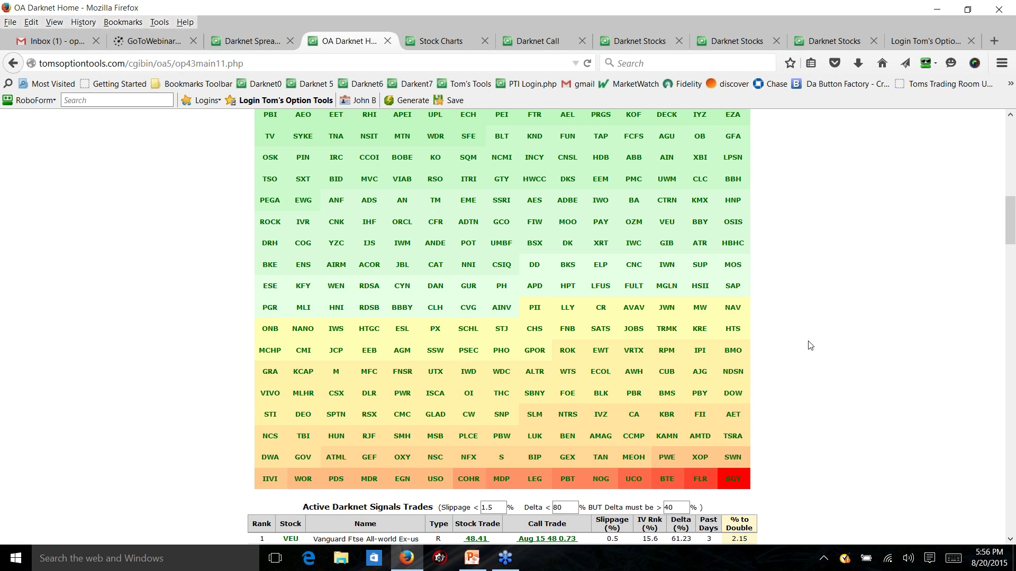
pyautogui.scroll(2, 810, 345)
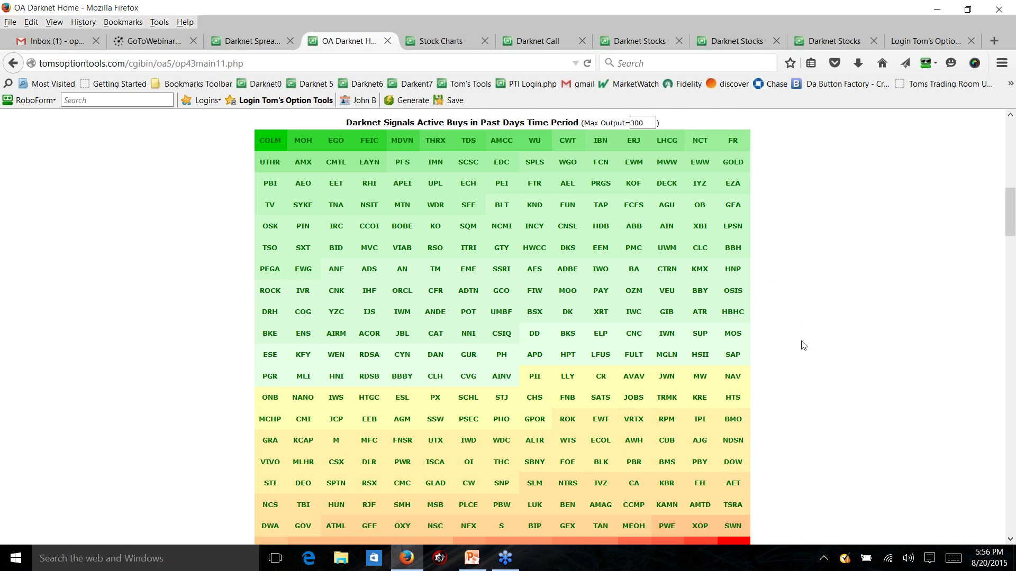
pyautogui.scroll(2, 800, 345)
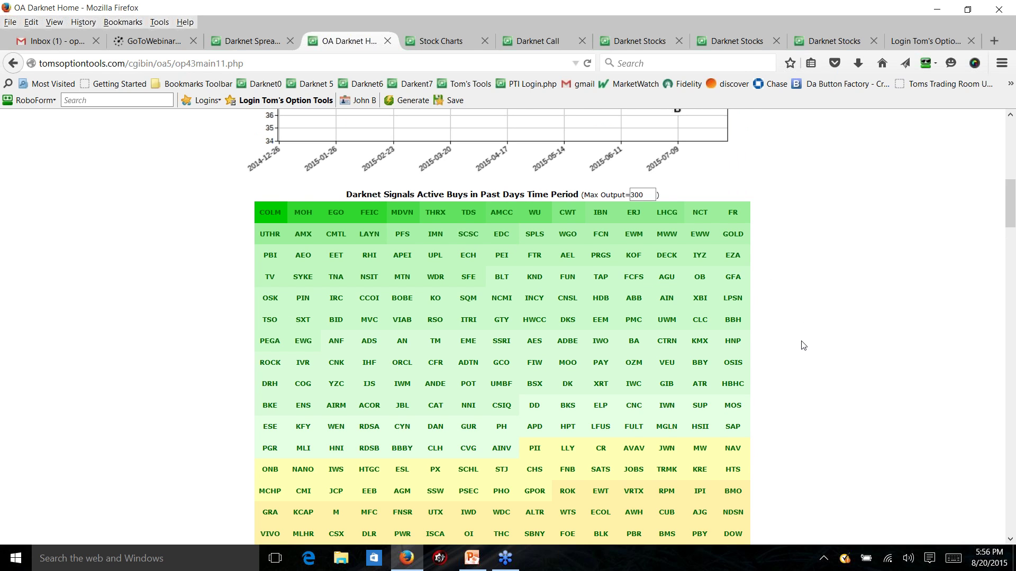
pyautogui.scroll(3, 799, 343)
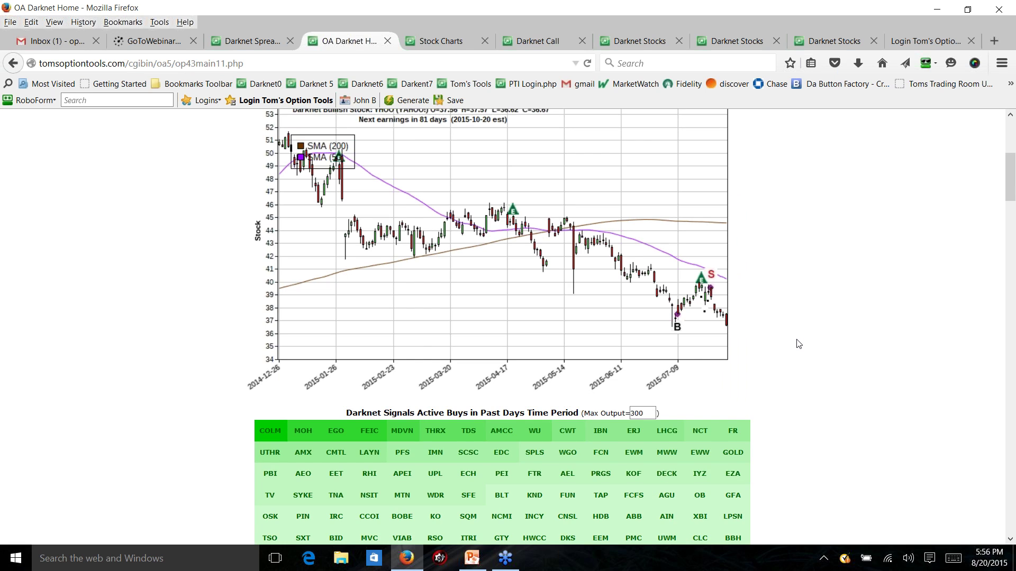
pyautogui.scroll(5, 799, 344)
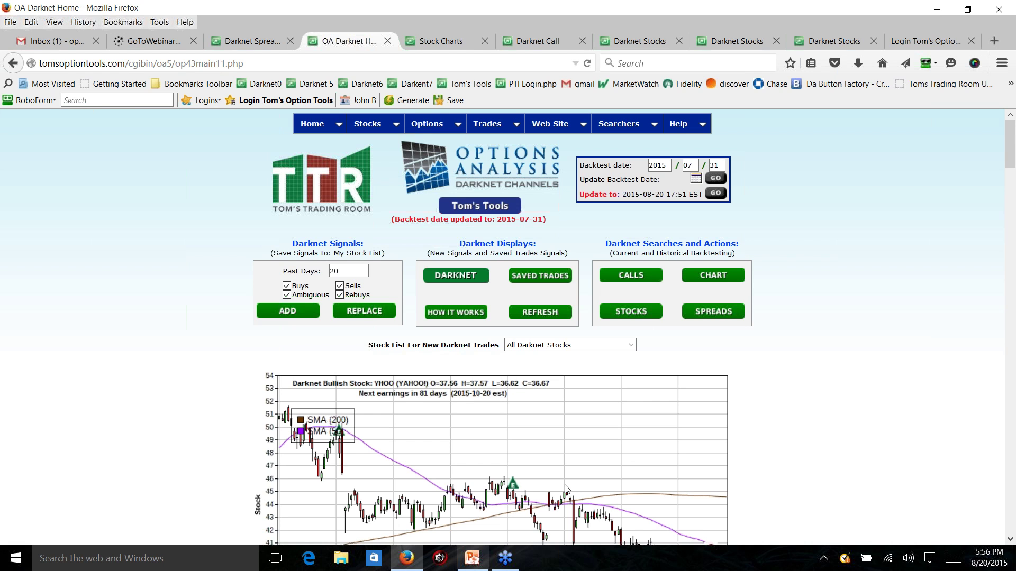
# Step: Switch to PowerPoint, save the presentation as darknetSignals.pdf with standard publishing quality, and open the PDF in Adobe Reader
pyautogui.click(467, 560)
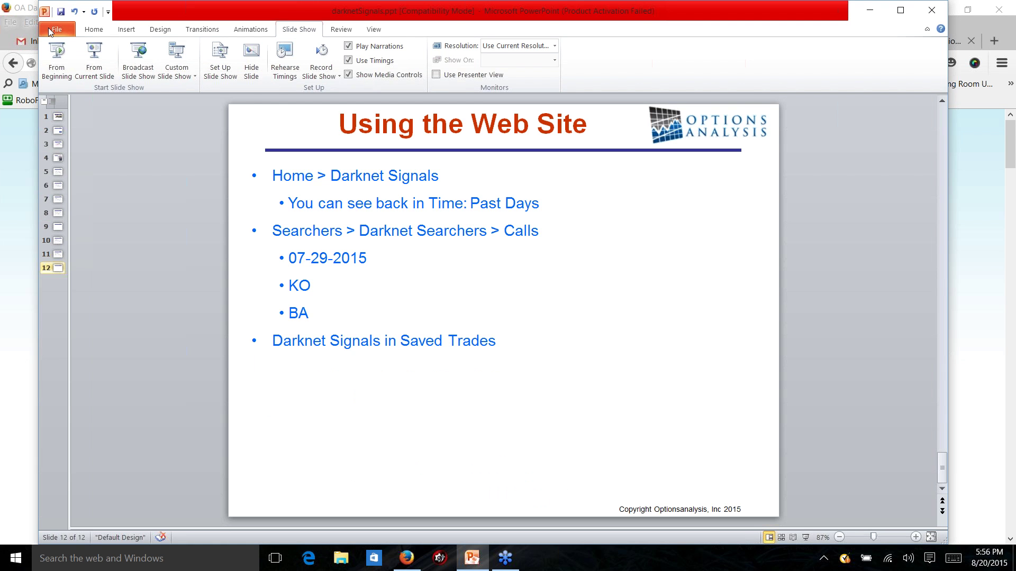
pyautogui.click(49, 28)
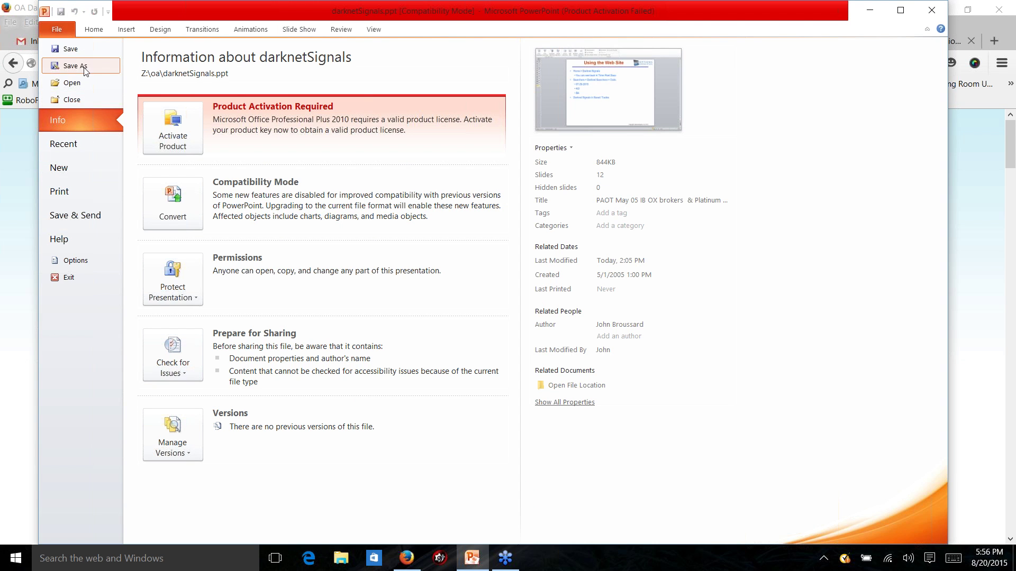
pyautogui.press('Escape')
pyautogui.press('F12')
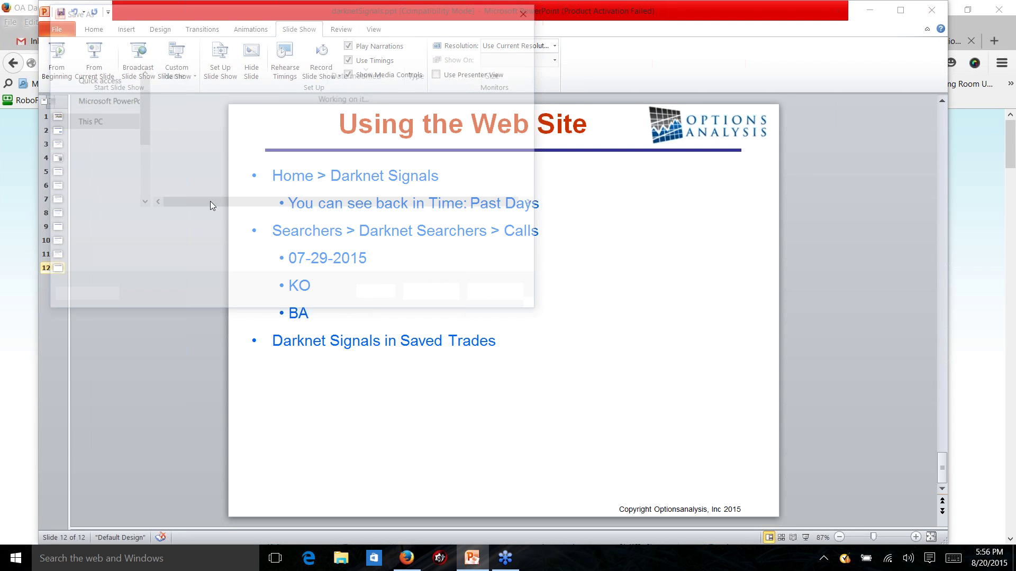
pyautogui.click(256, 240)
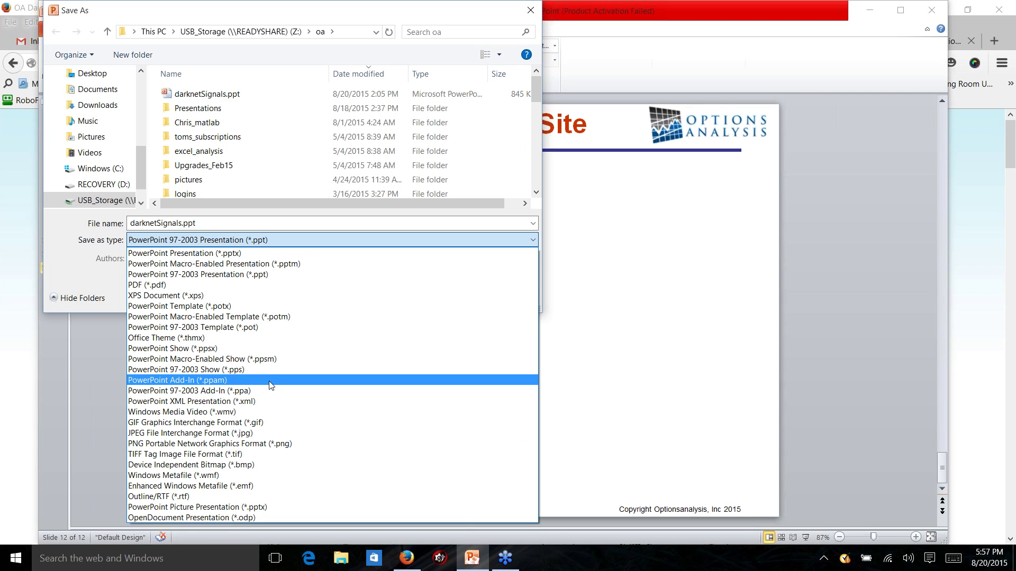
pyautogui.click(236, 285)
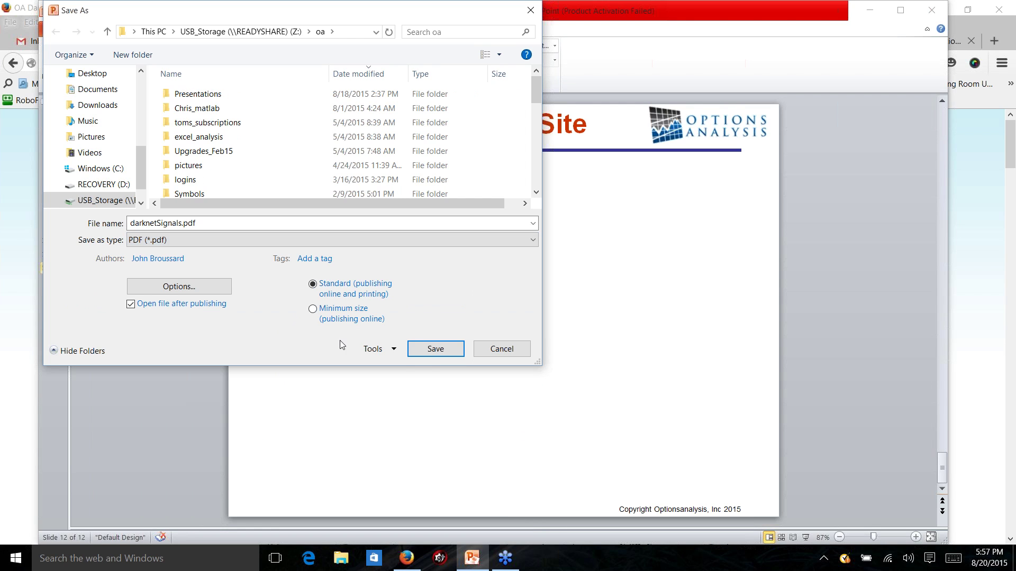
pyautogui.click(431, 353)
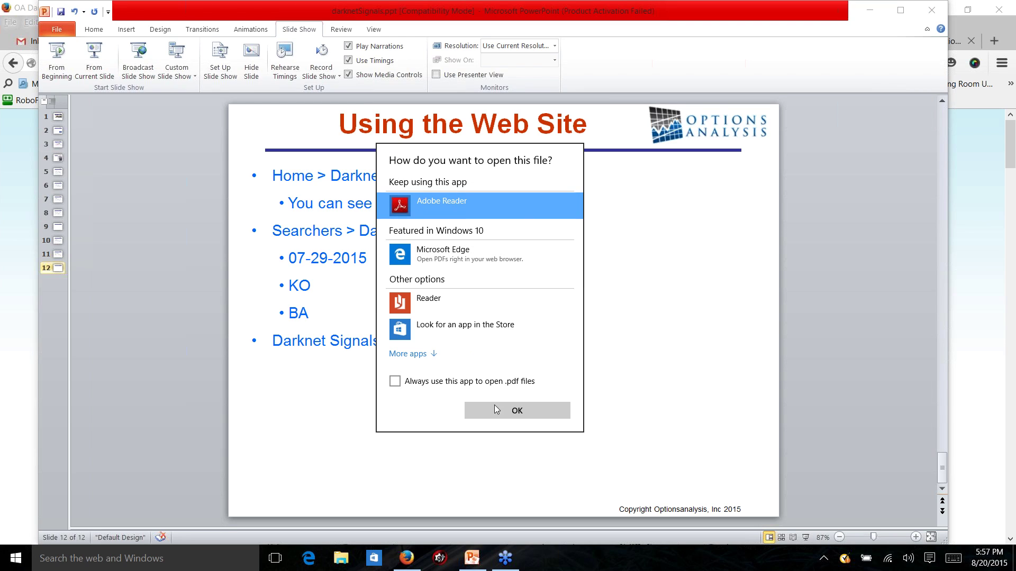
pyautogui.click(509, 412)
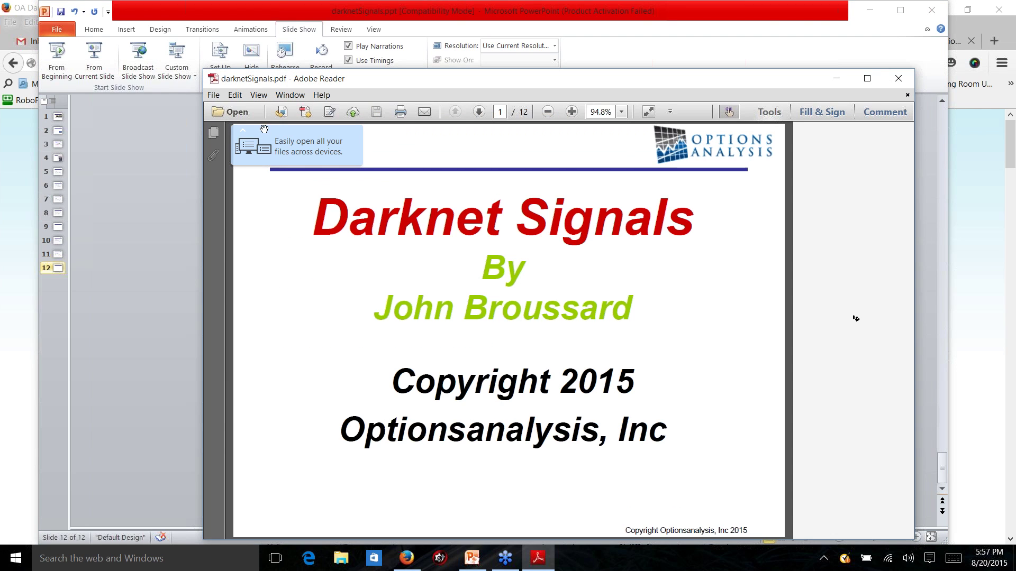
# Step: Try to save the opened PDF as darknetSignals.pdf in the oa folder, replacing the existing file
pyautogui.click(213, 95)
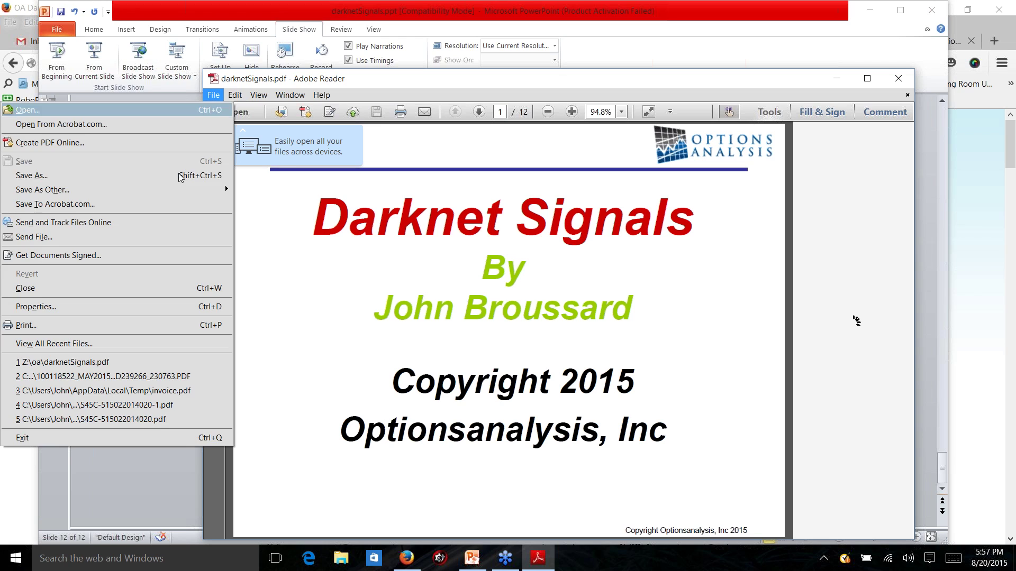
pyautogui.click(224, 185)
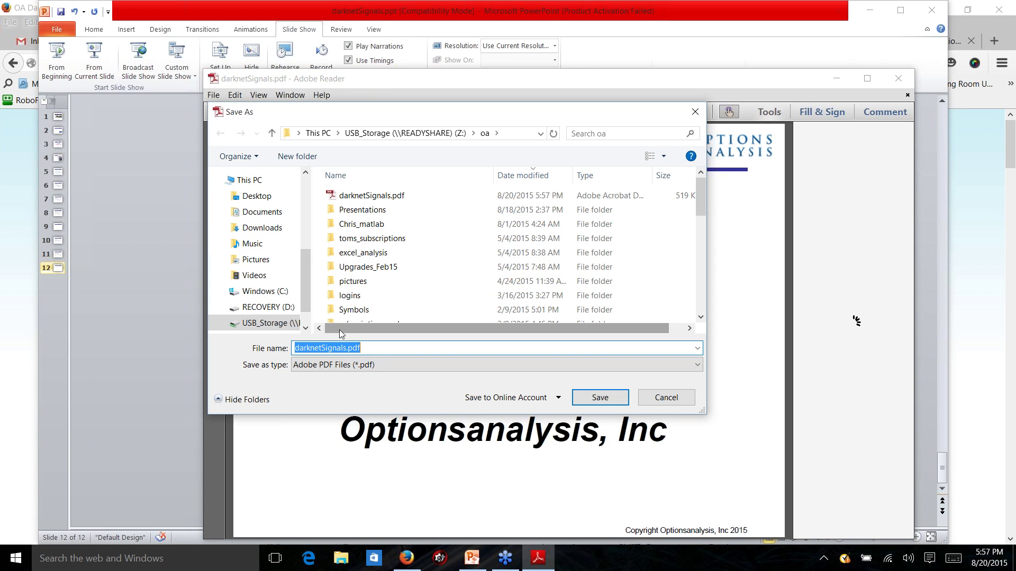
pyautogui.click(601, 397)
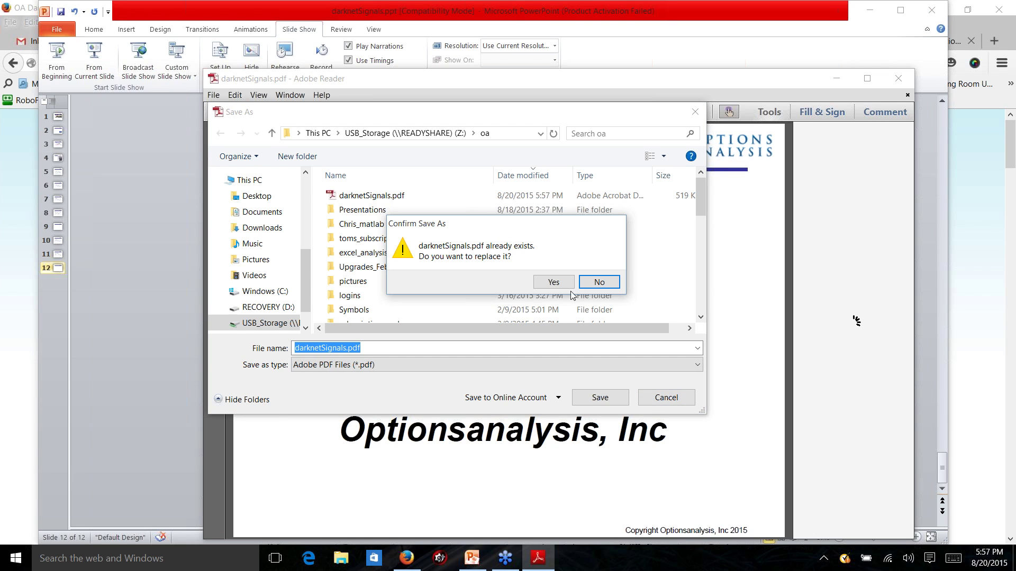
pyautogui.click(557, 282)
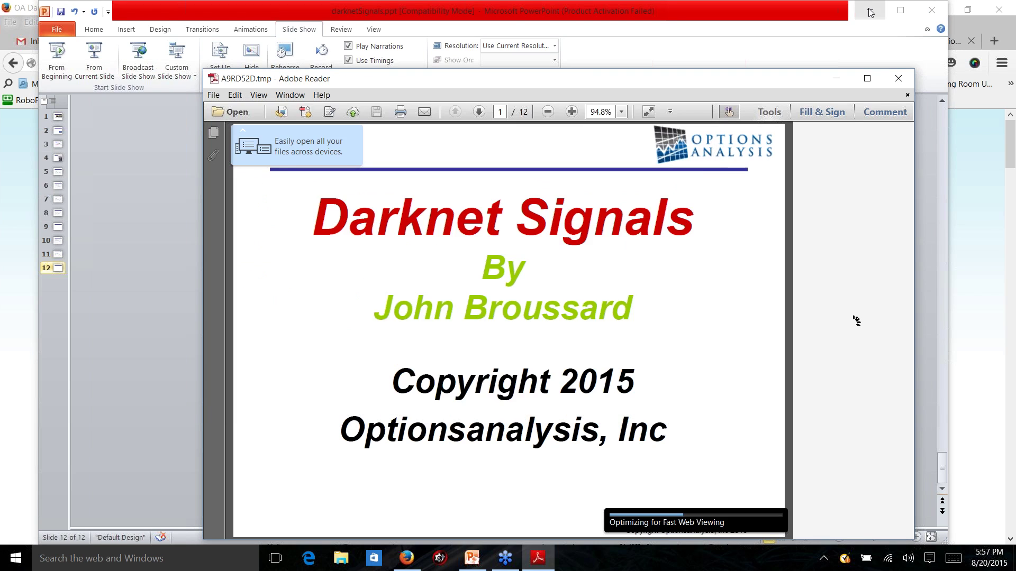
# Step: Minimize the PowerPoint and Firefox windows and dismiss the Adobe Reader message
pyautogui.click(870, 11)
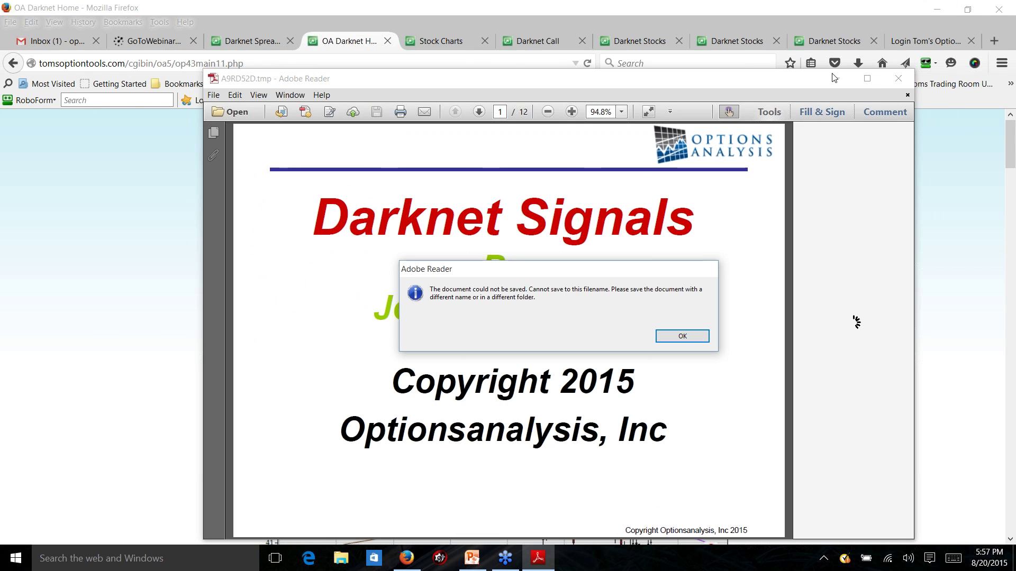
pyautogui.click(935, 13)
pyautogui.click(935, 13)
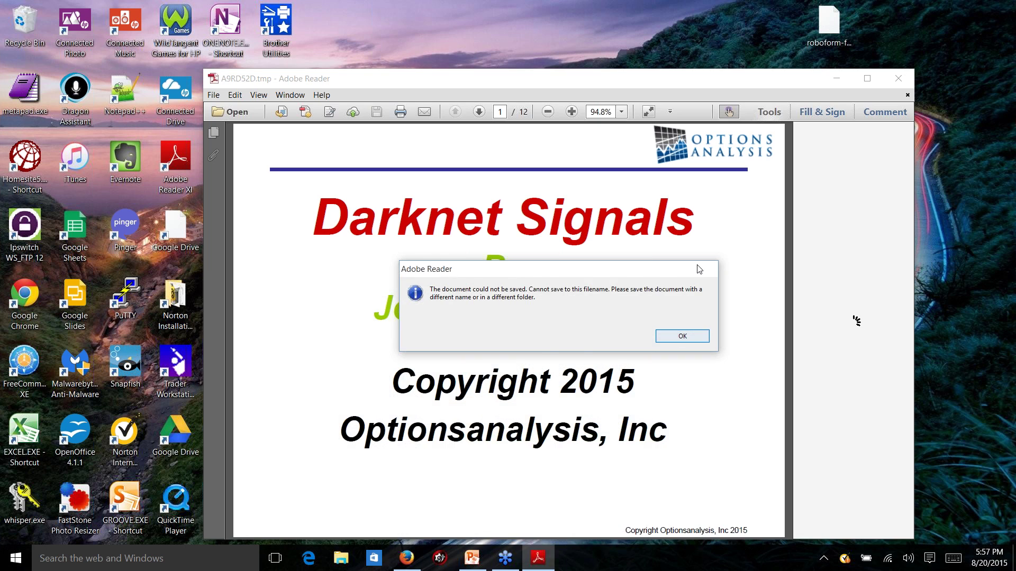
pyautogui.press('Return')
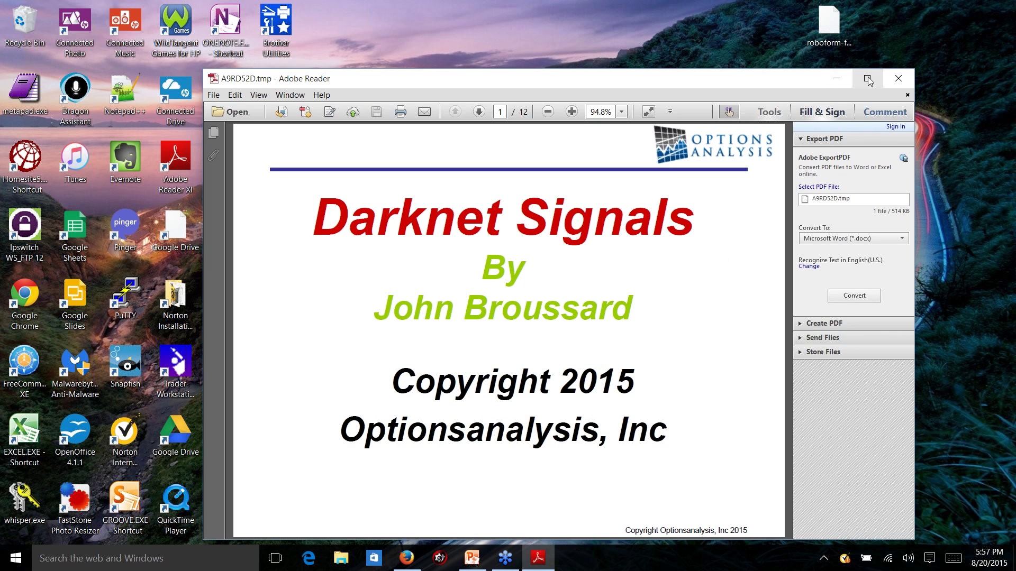